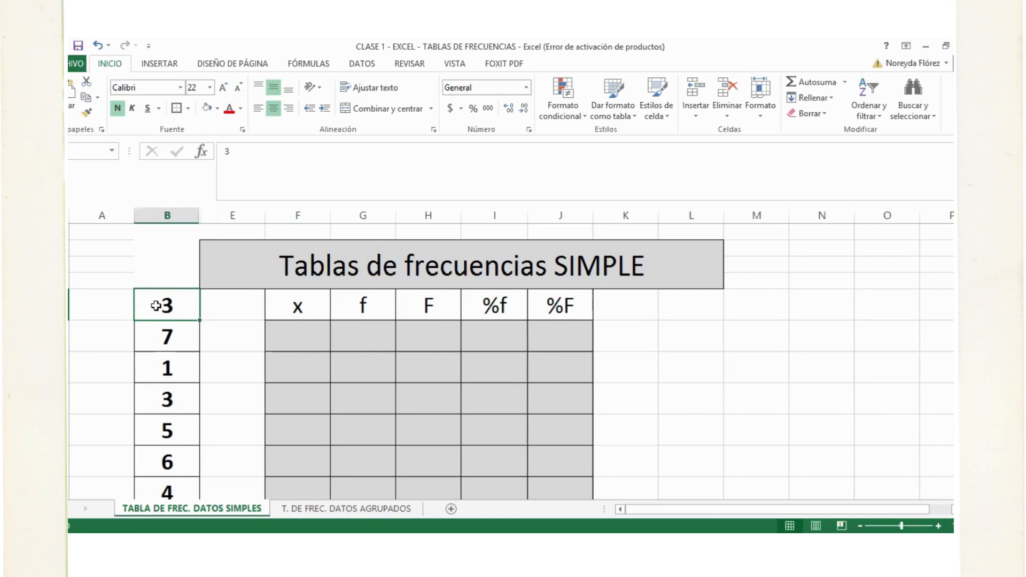
Sort the data values in B5:B22 from smallest to largest, continuing with the current selection only
scroll(185, 327, down, 3)
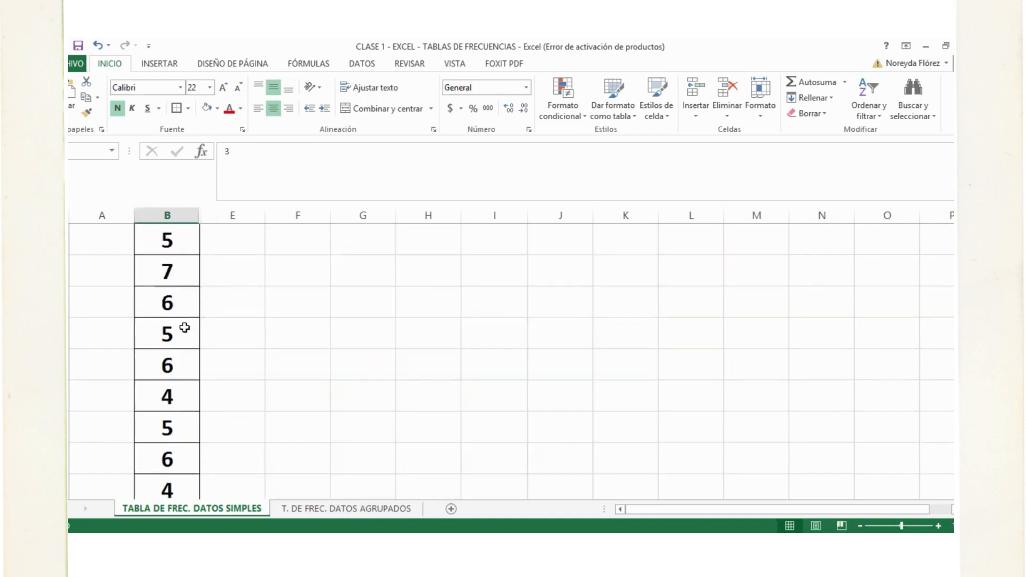
scroll(176, 315, up, 3)
drag(167, 293, 160, 494)
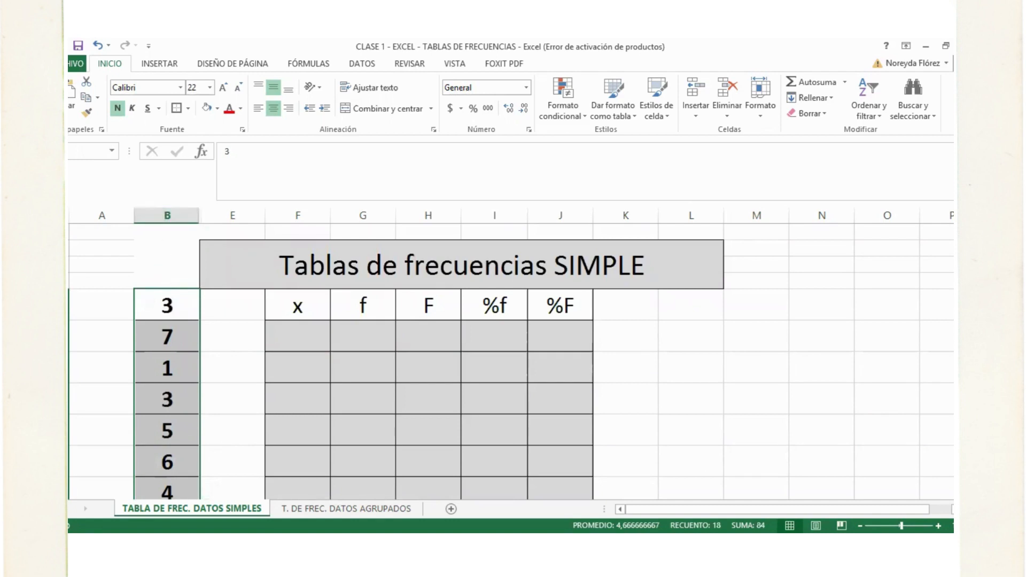
scroll(176, 333, down, 3)
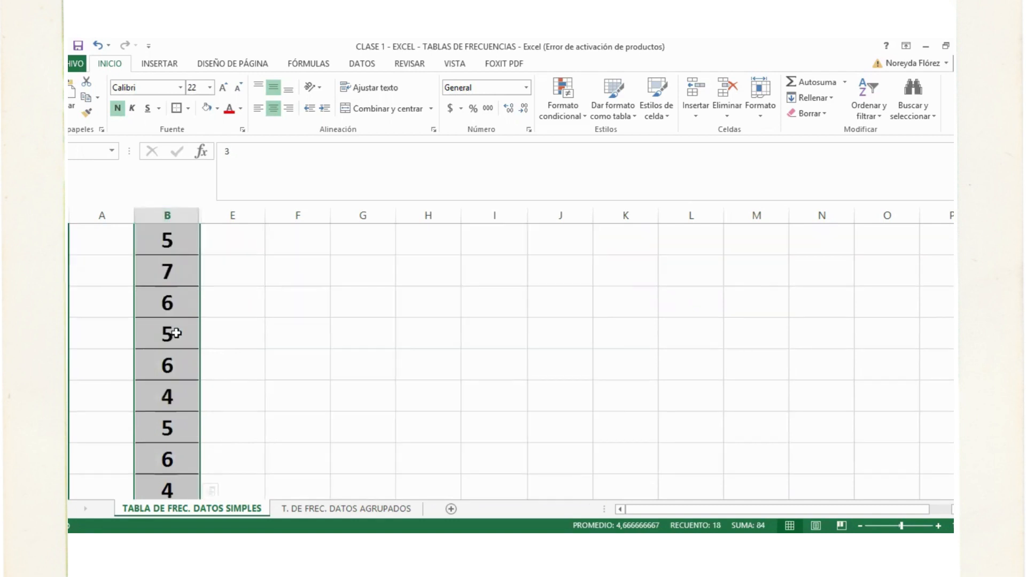
scroll(161, 427, down, 1)
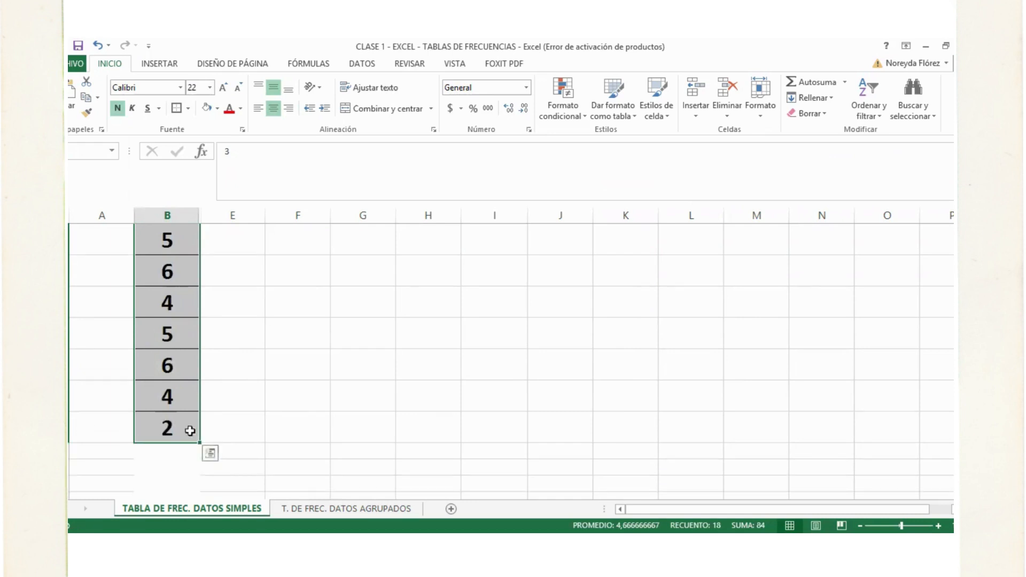
scroll(315, 382, up, 5)
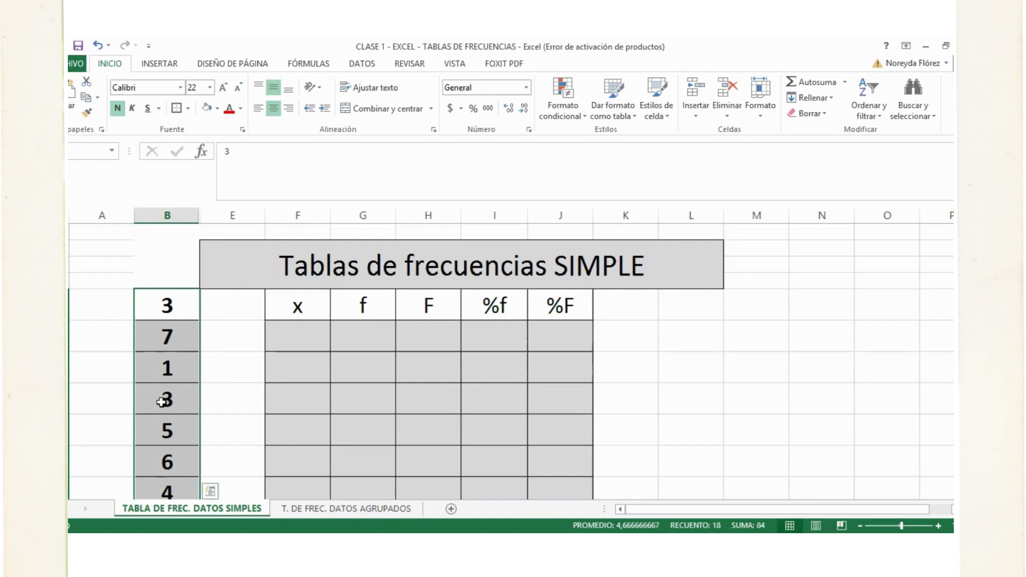
click(880, 111)
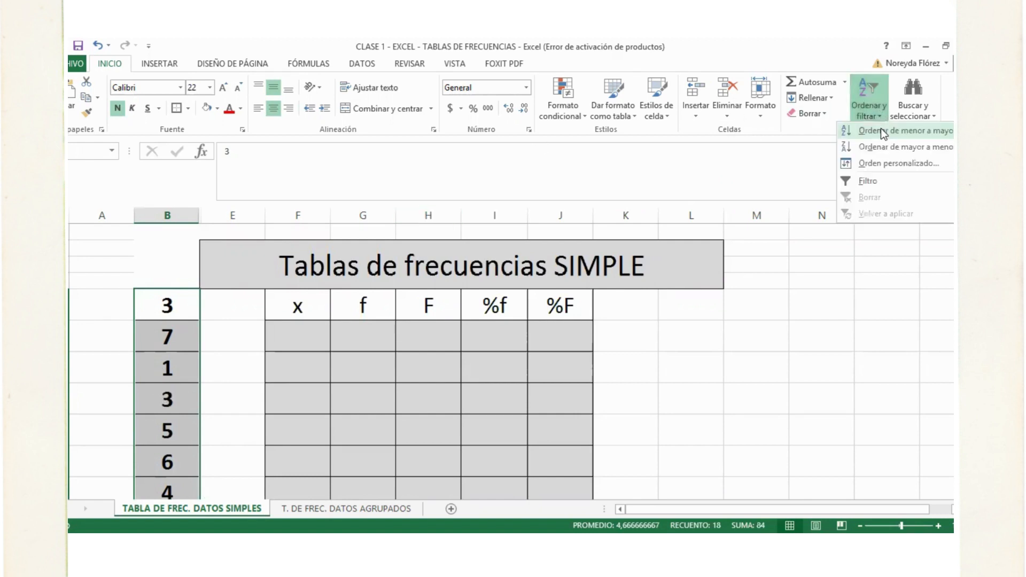
click(880, 130)
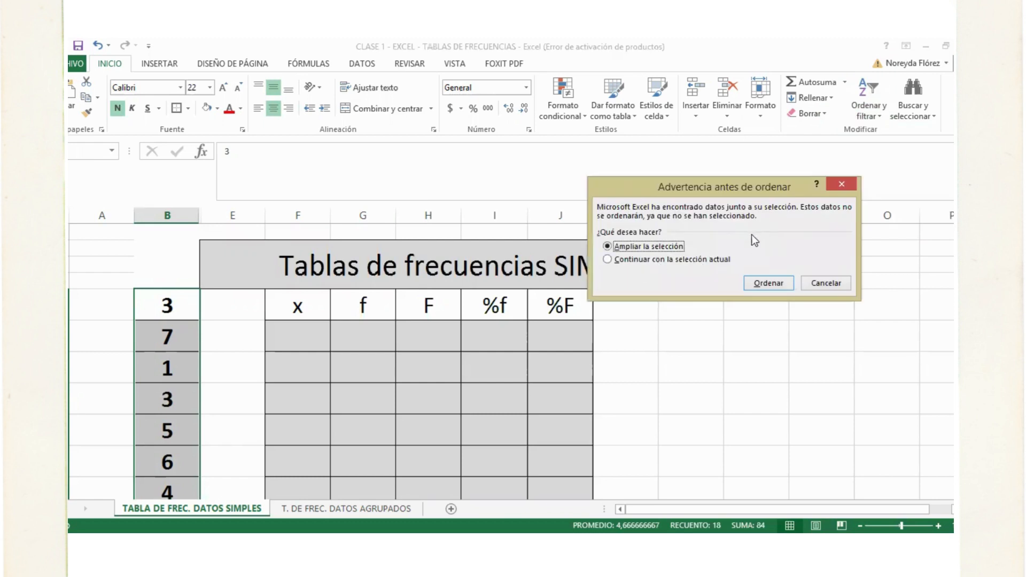
click(608, 260)
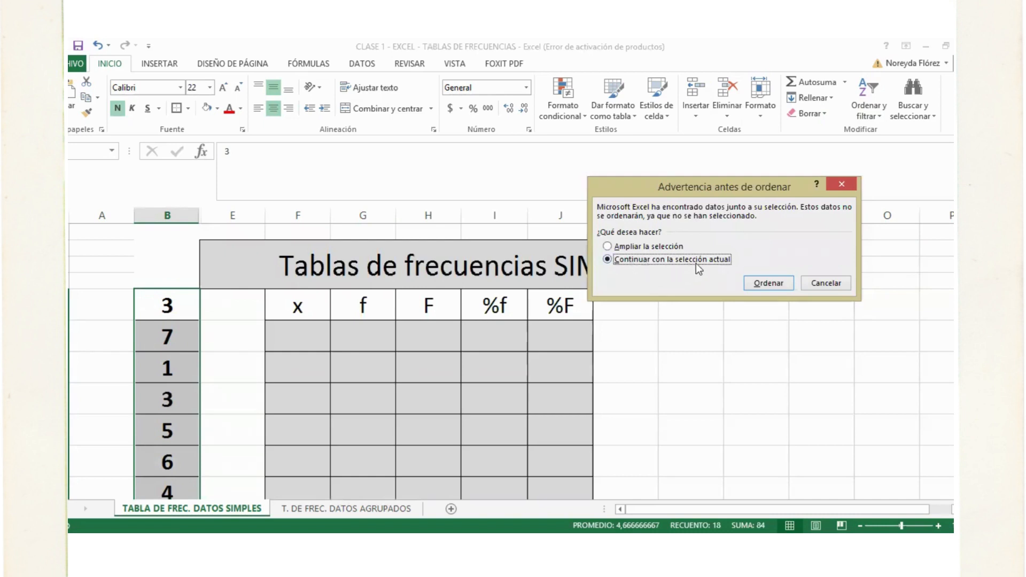
click(761, 283)
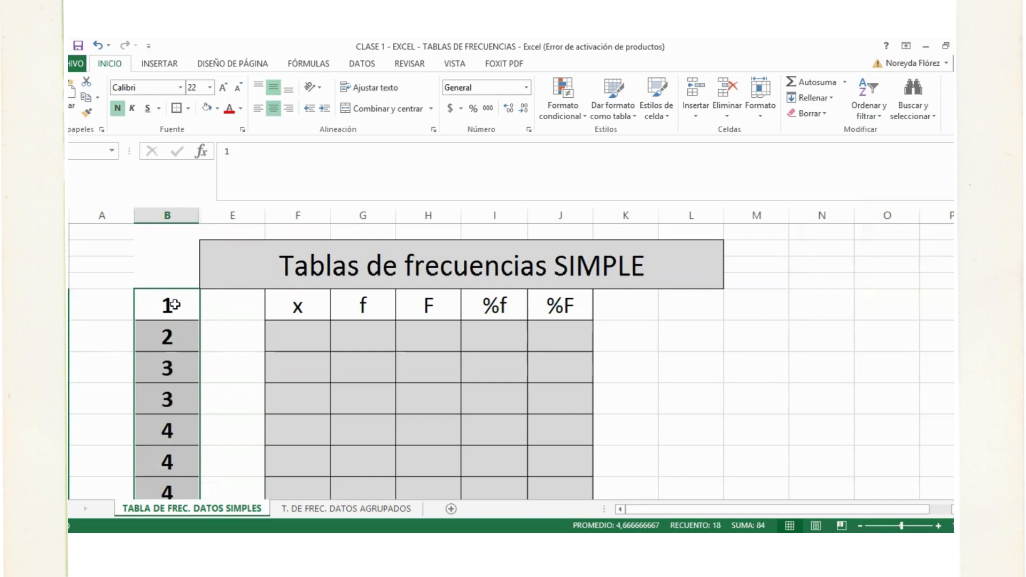
Copy the sorted data values from B5:B22 into column M, starting at cell M5
scroll(183, 309, down, 3)
scroll(175, 303, down, 2)
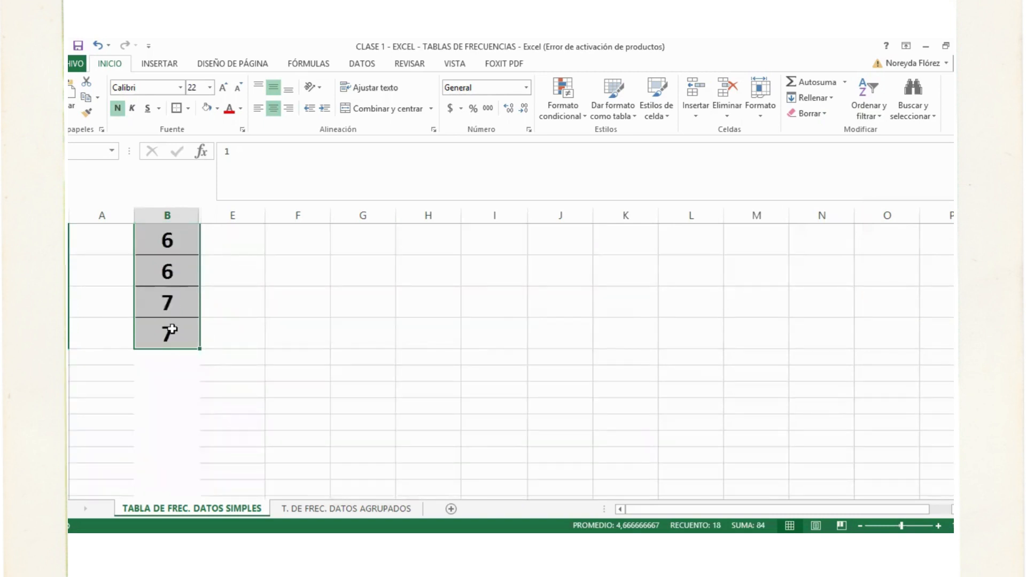
scroll(169, 302, up, 6)
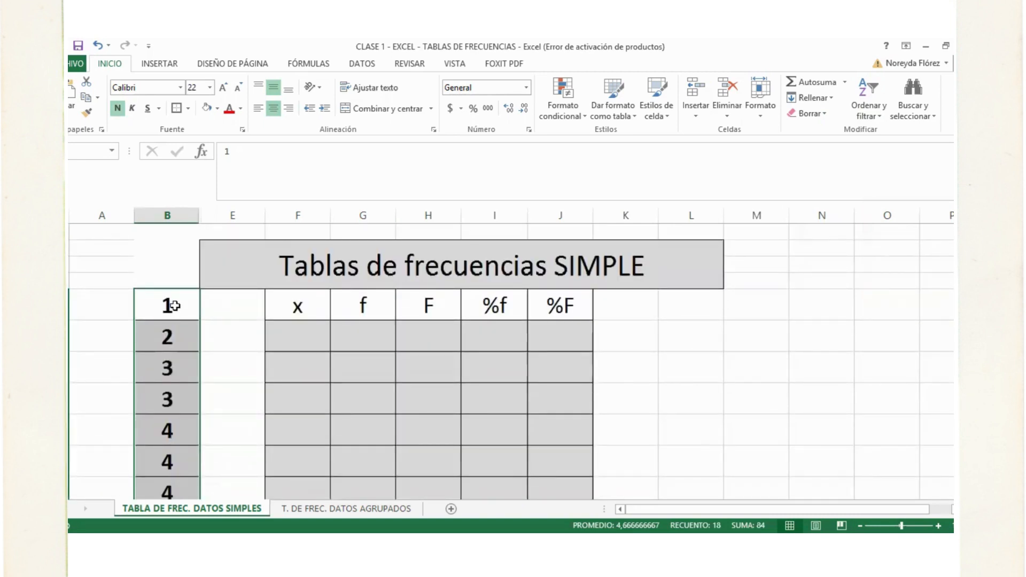
scroll(173, 305, down, 4)
scroll(346, 392, up, 4)
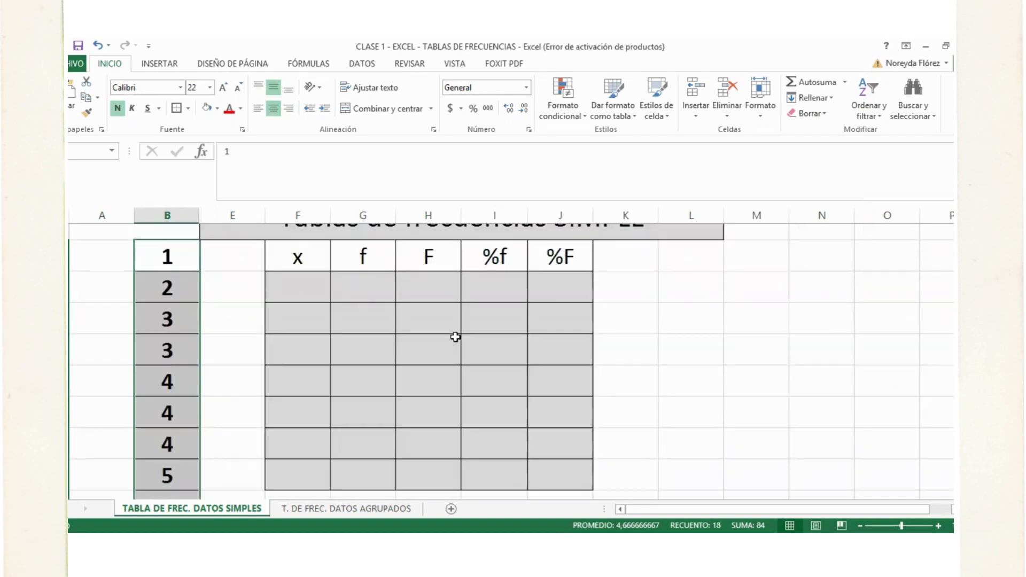
key(ctrl+c)
click(754, 261)
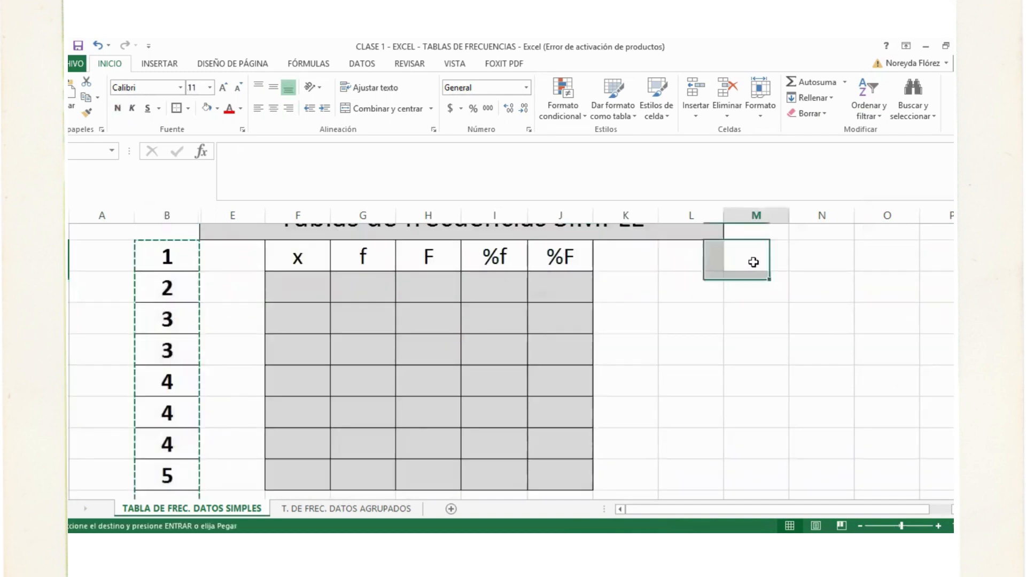
key(ctrl+v)
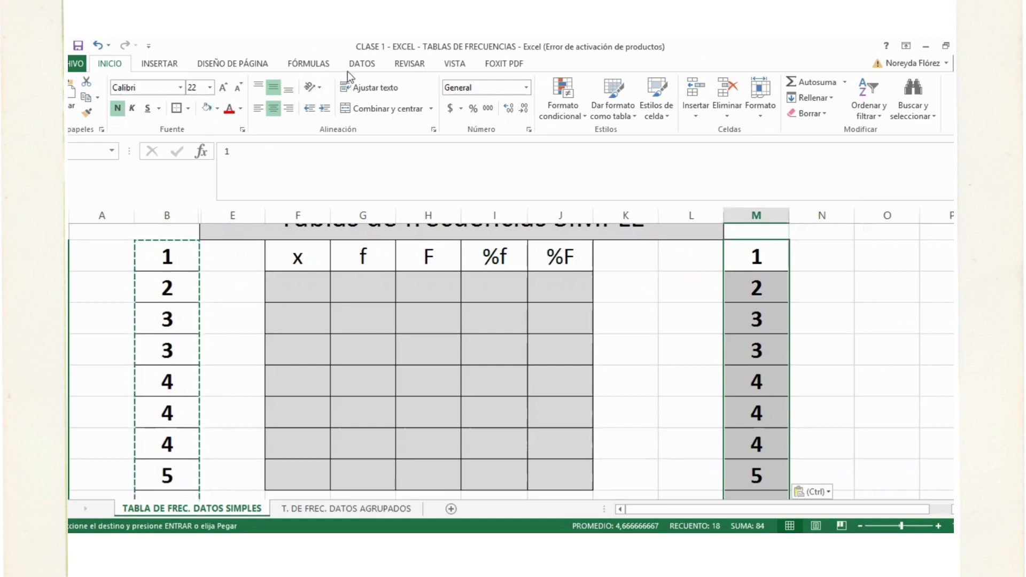
Remove the duplicates from the copied values in column M, continuing with the current selection and without headers
click(363, 64)
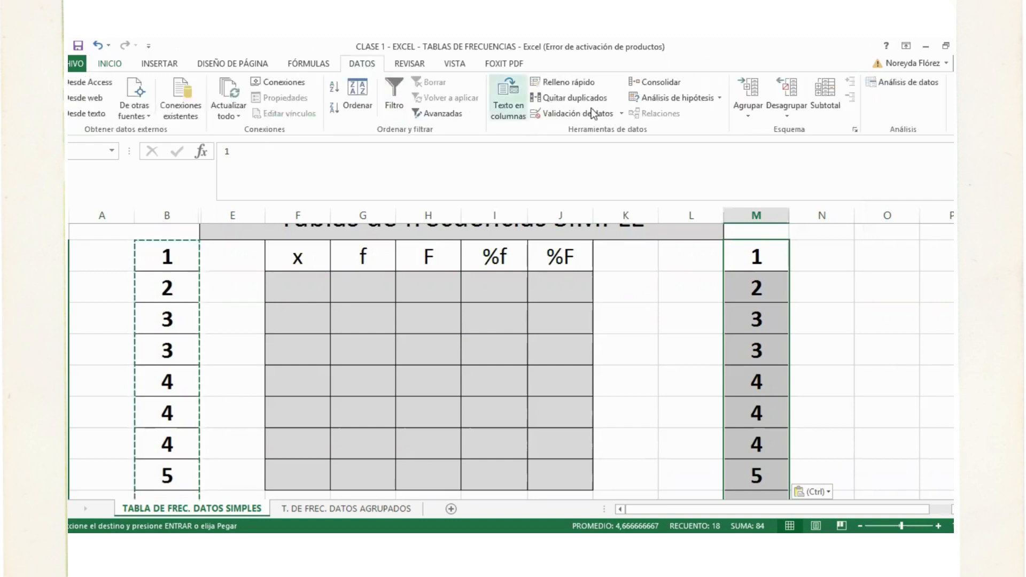
click(565, 98)
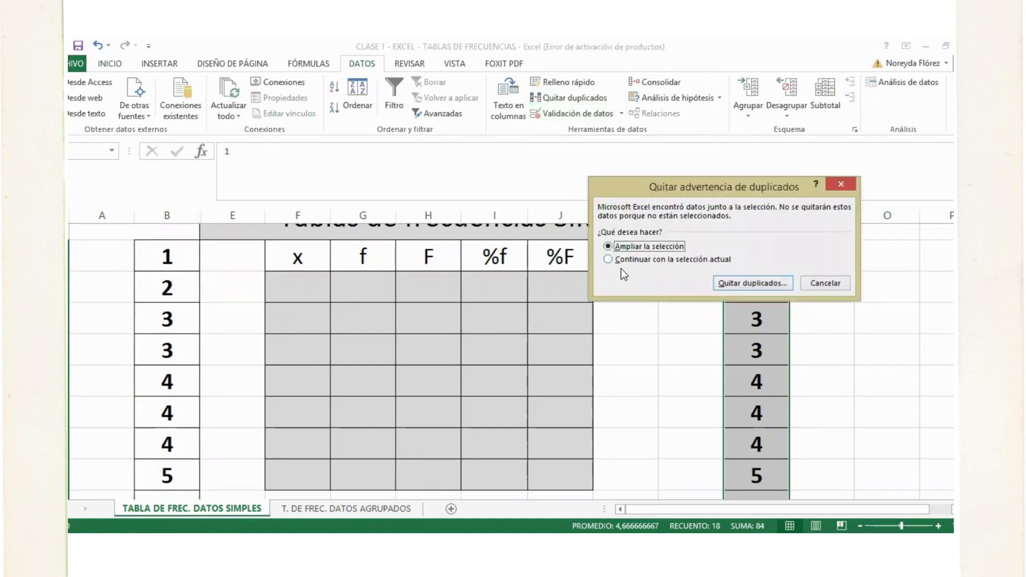
click(608, 260)
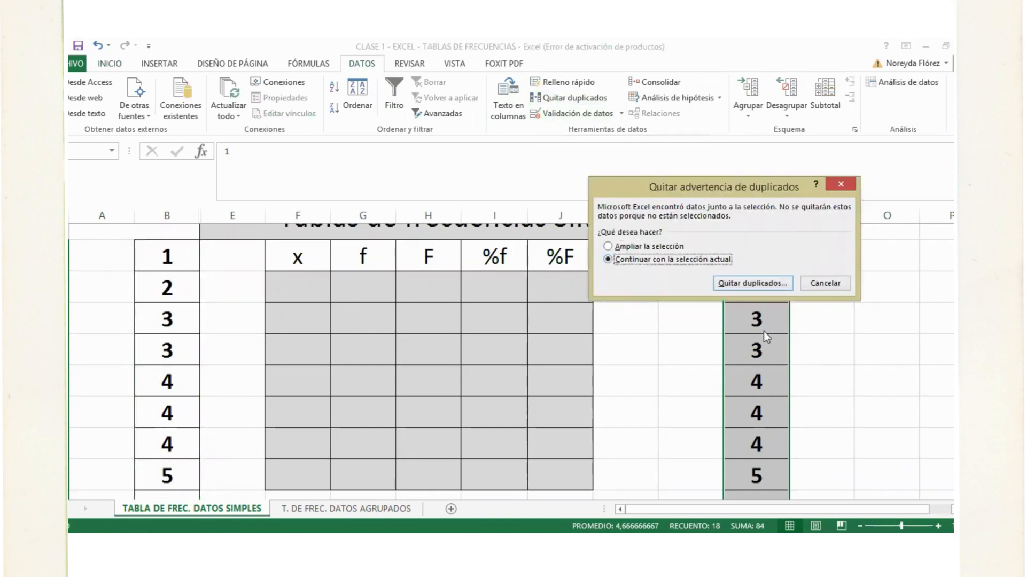
click(753, 283)
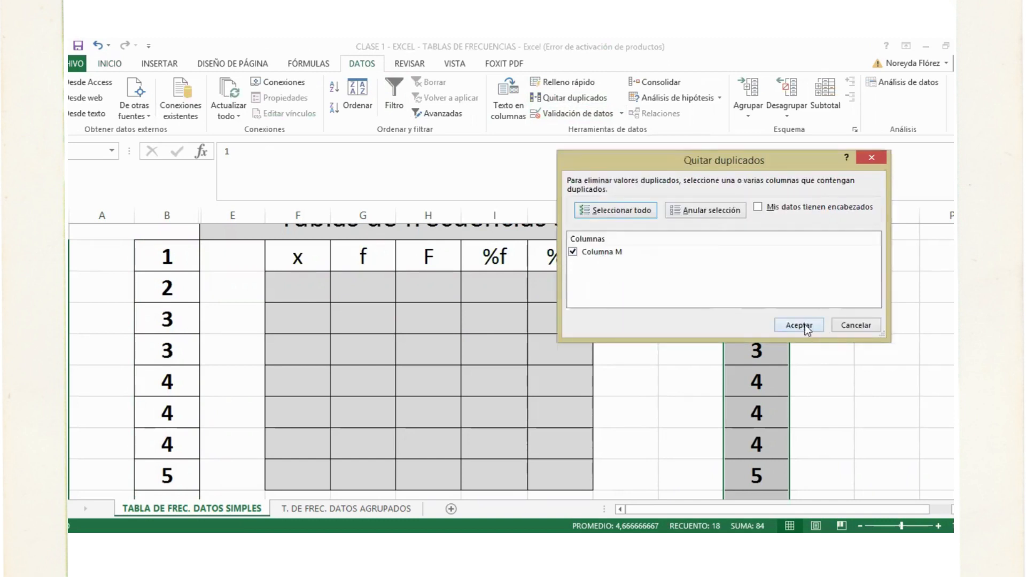
click(802, 326)
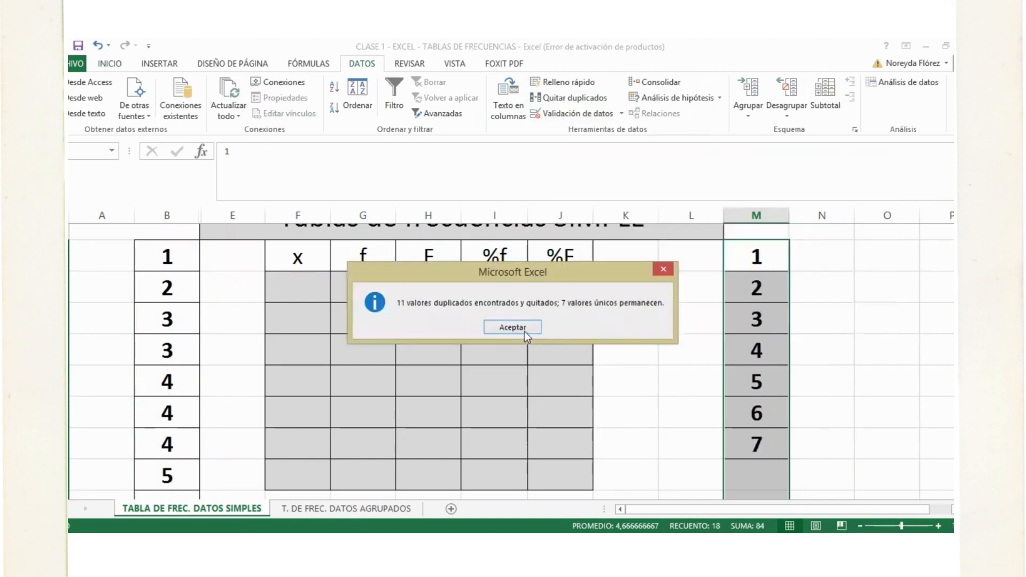
click(524, 328)
Move the unique values 1 to 7 from M5:M11 into the x column of the frequency table, starting at F6
drag(757, 261, 747, 450)
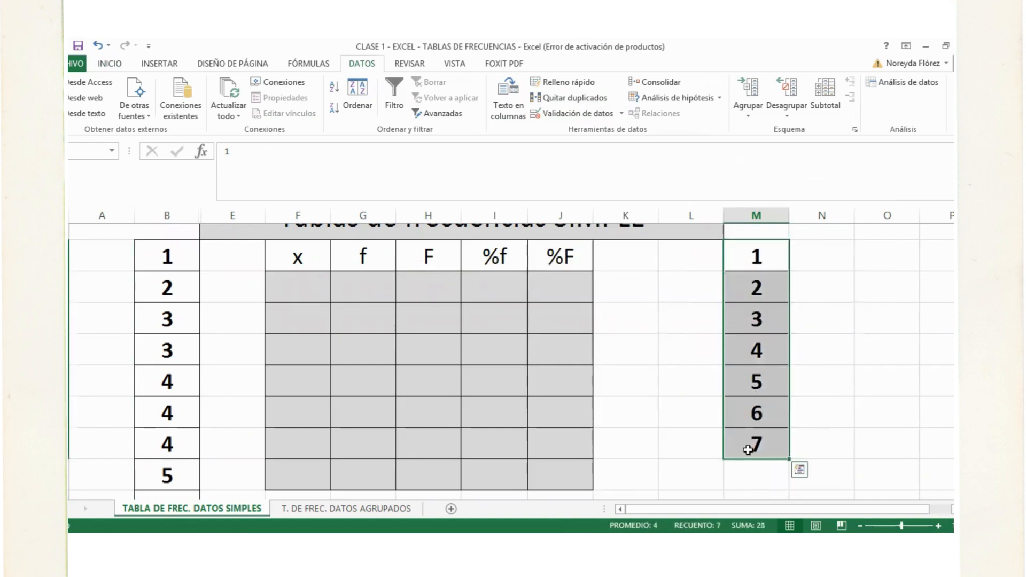
key(ctrl+c)
click(304, 283)
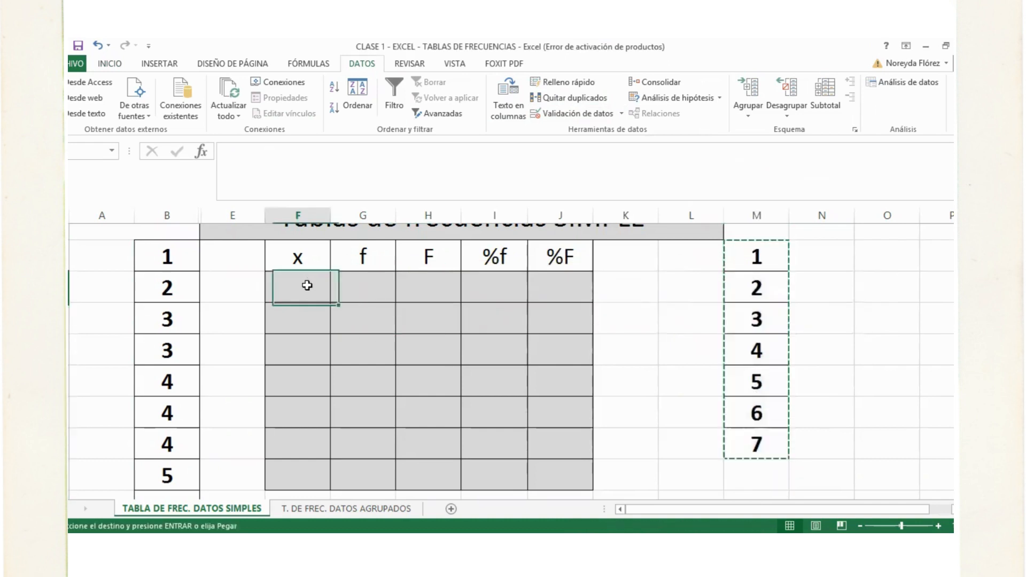
key(Return)
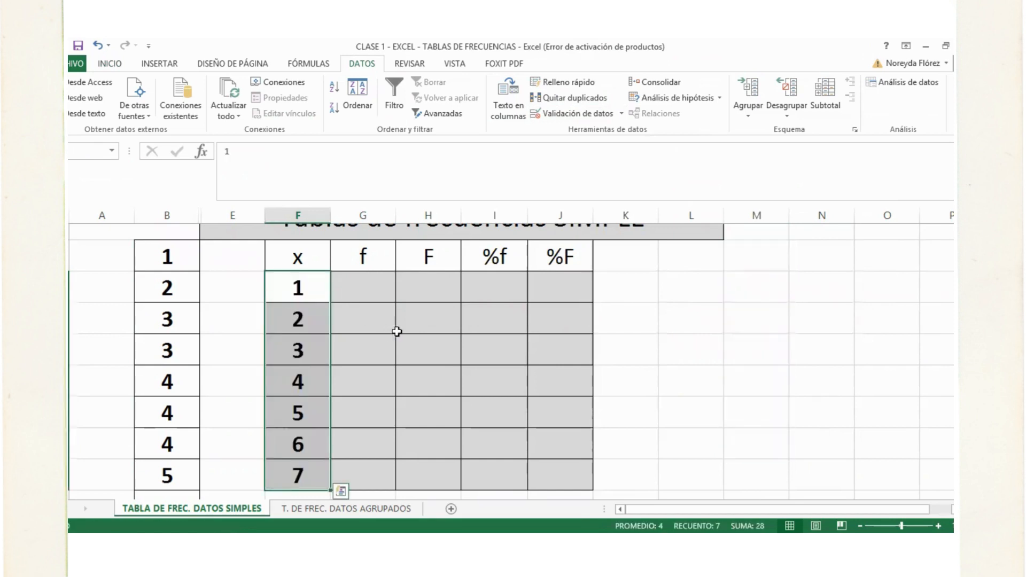
Examine the x values in the frequency table and the f cells beside them
click(309, 257)
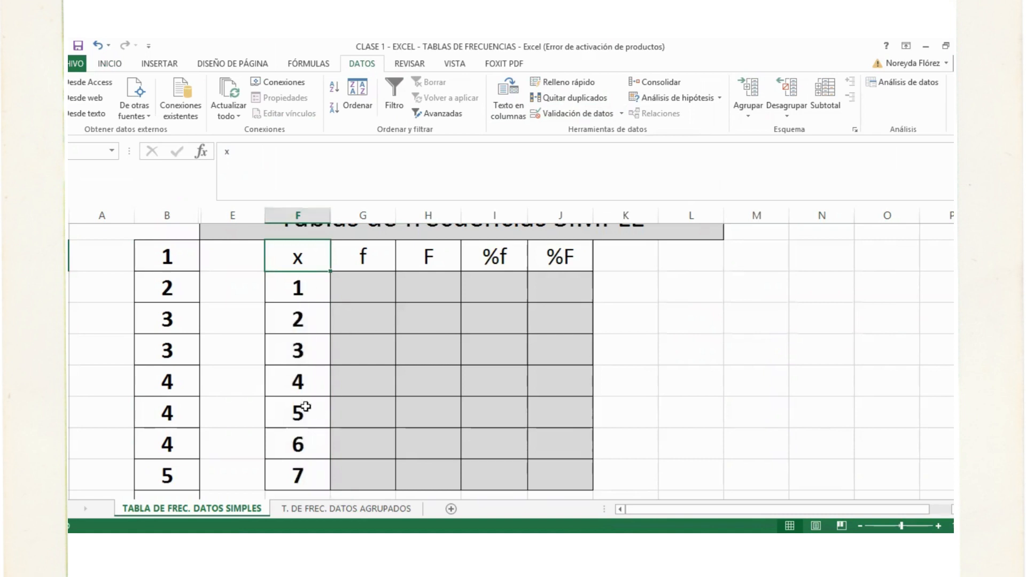
scroll(321, 353, up, 1)
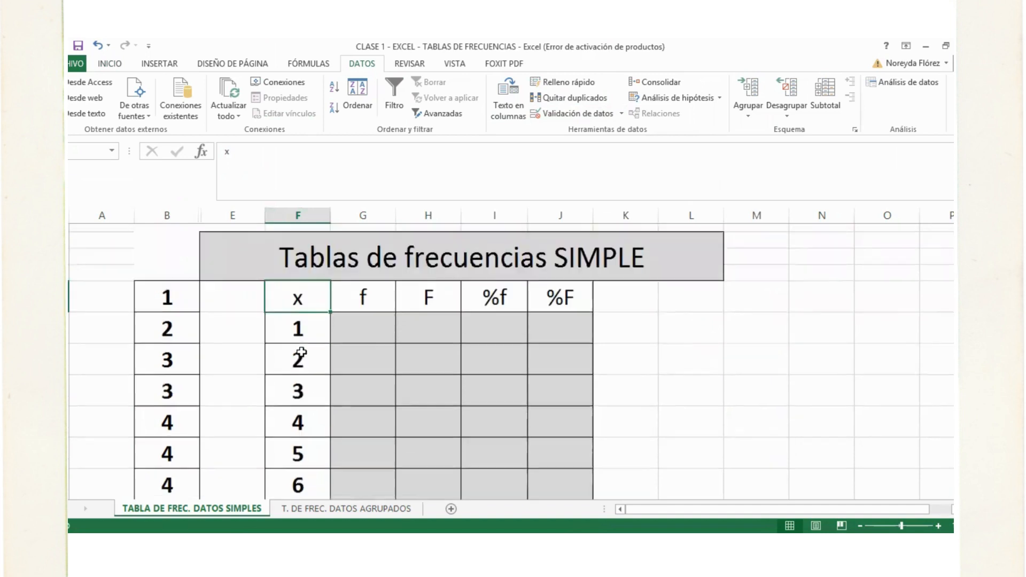
scroll(369, 323, down, 1)
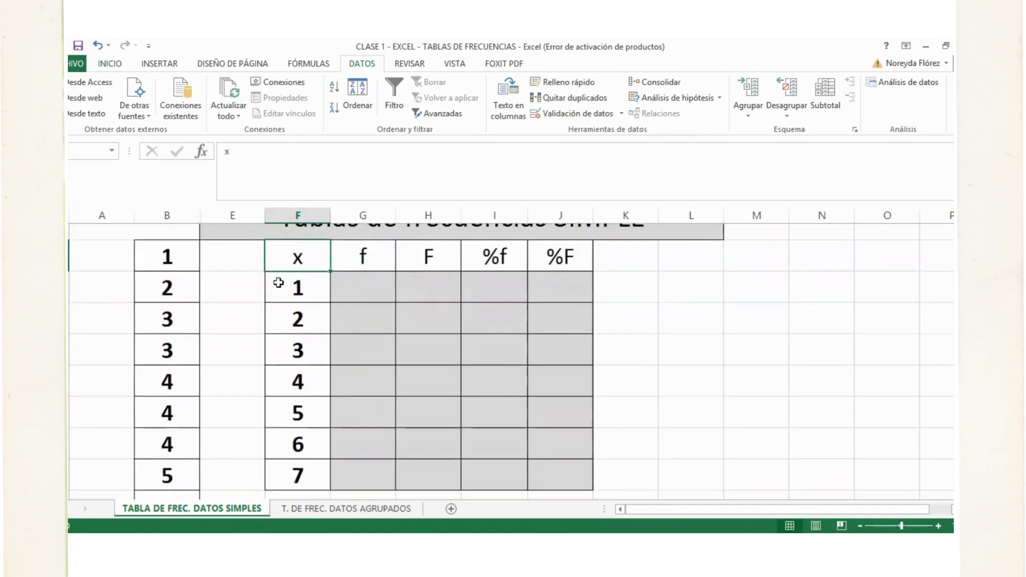
drag(297, 256, 295, 472)
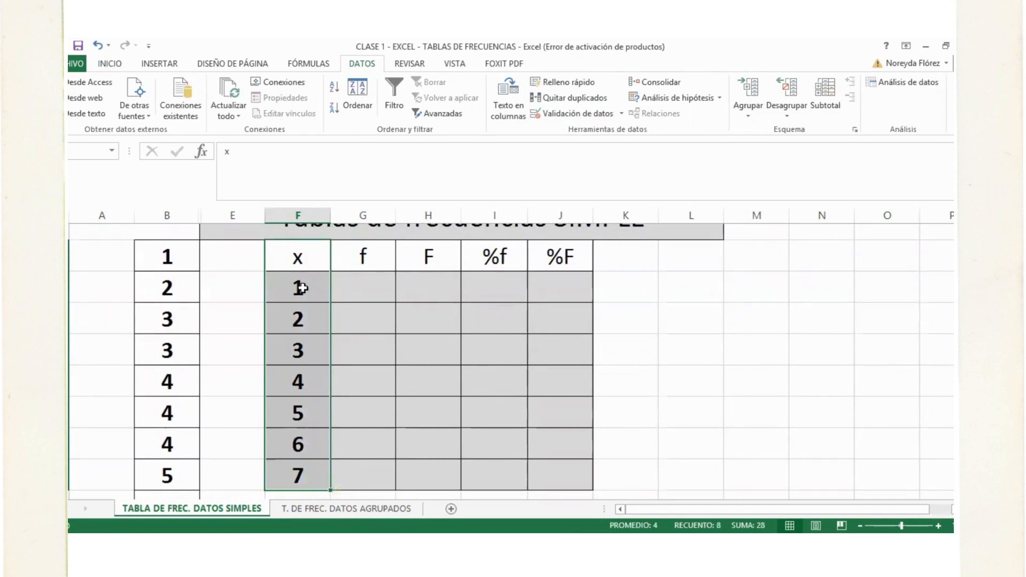
scroll(377, 288, up, 1)
click(368, 308)
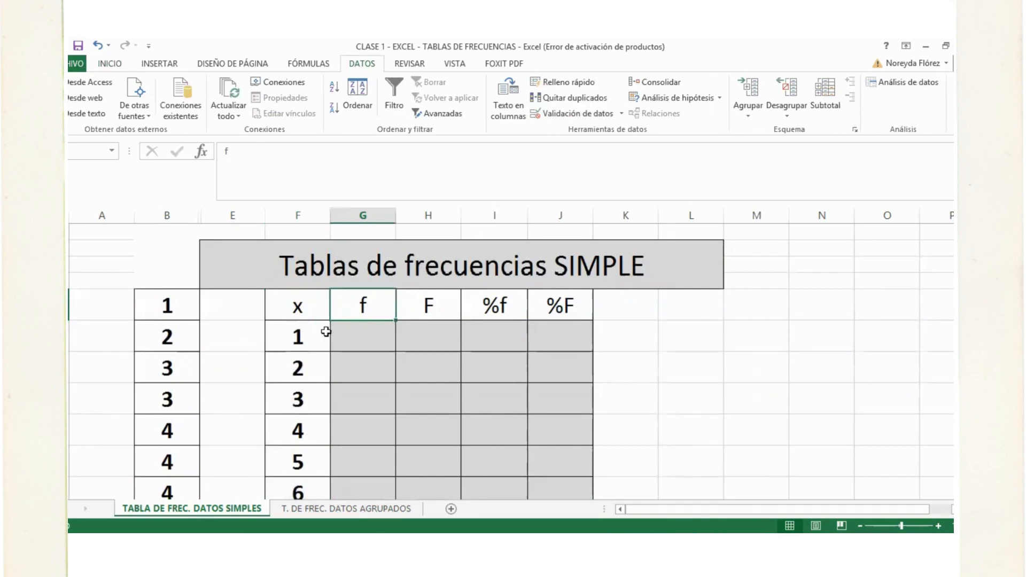
drag(304, 335, 372, 333)
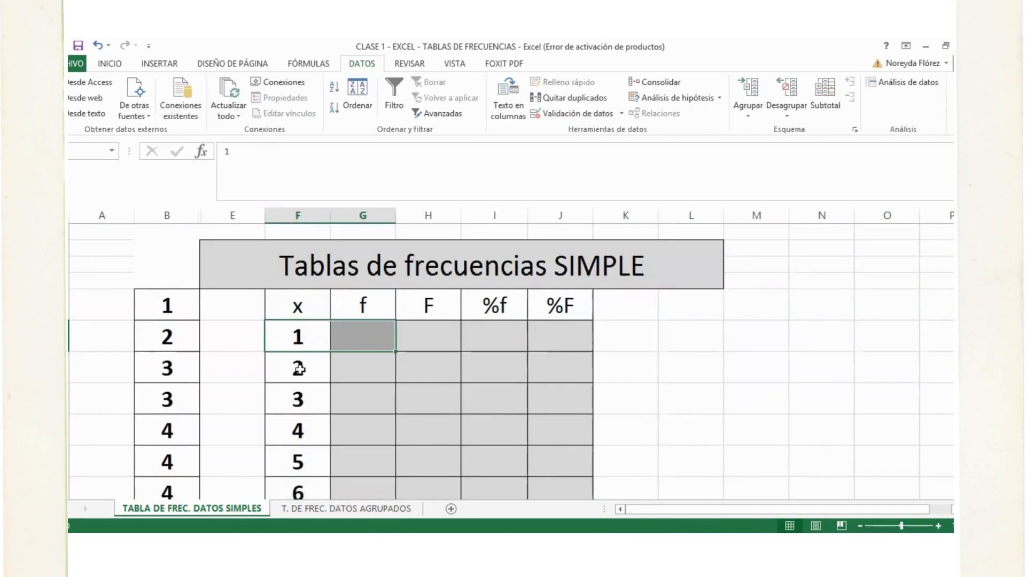
drag(299, 368, 361, 367)
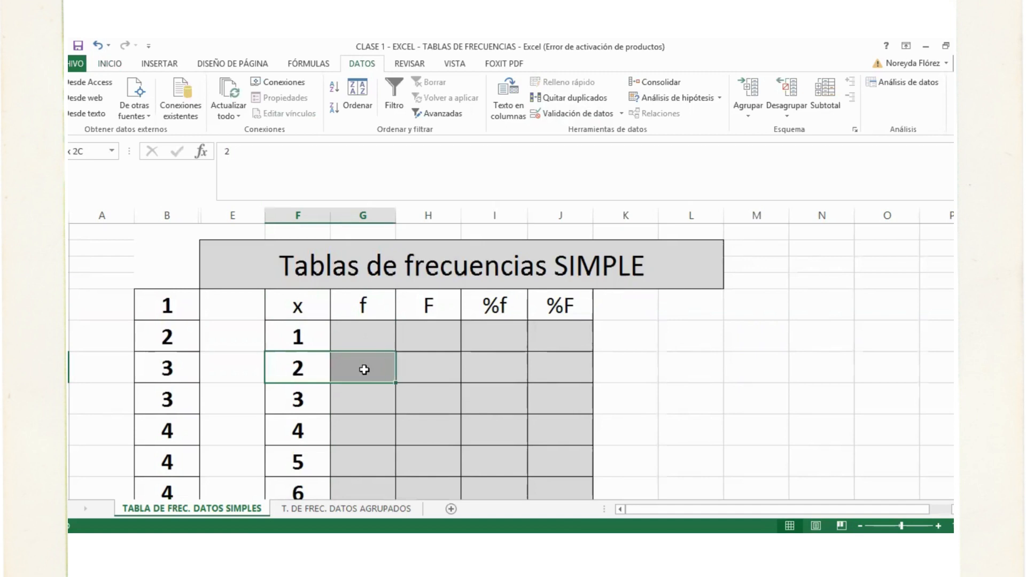
Start a CONTAR.SI formula in G6, the first f cell, with the data values B5:B22 as its range
click(363, 335)
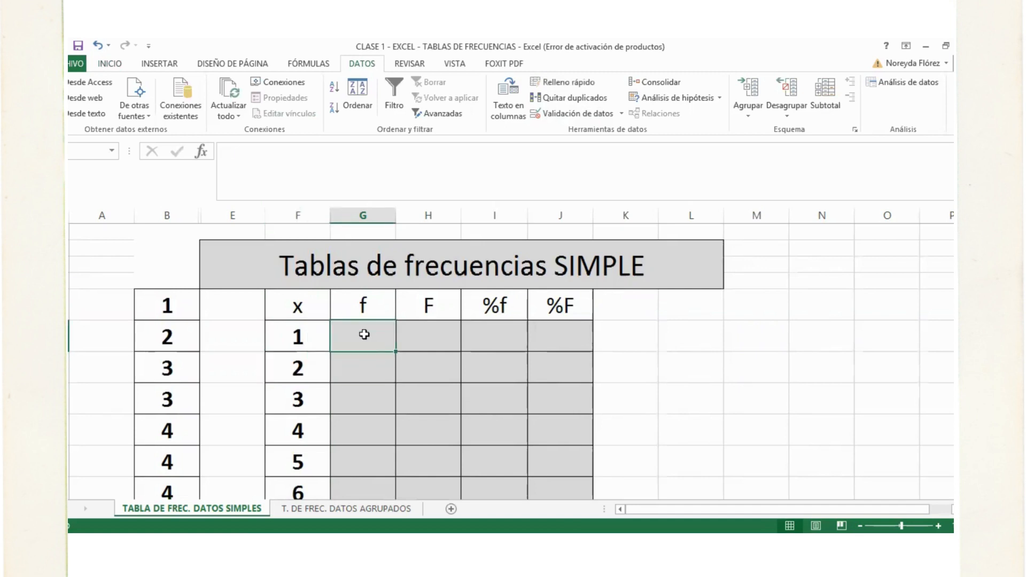
text(=)
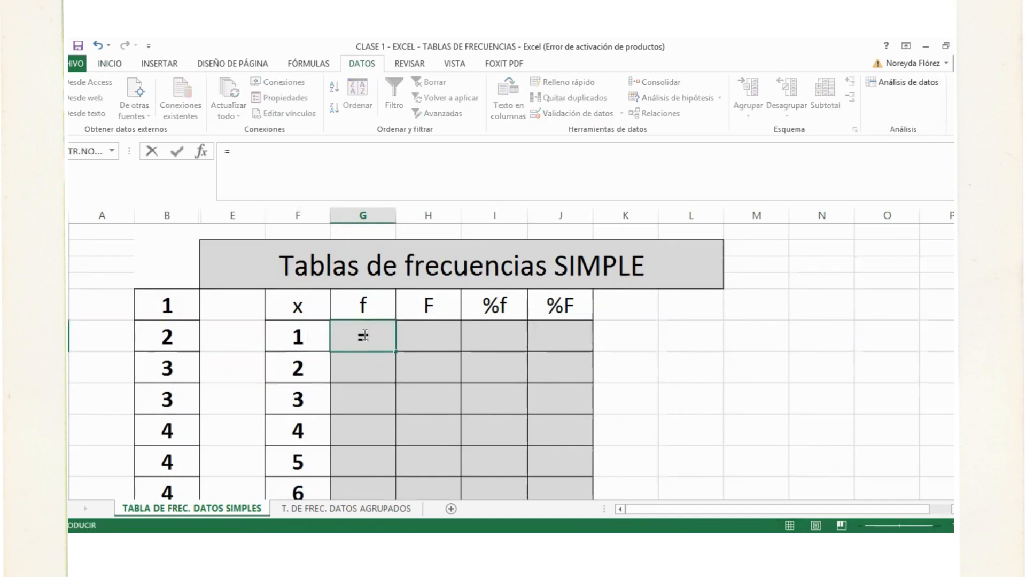
text(con)
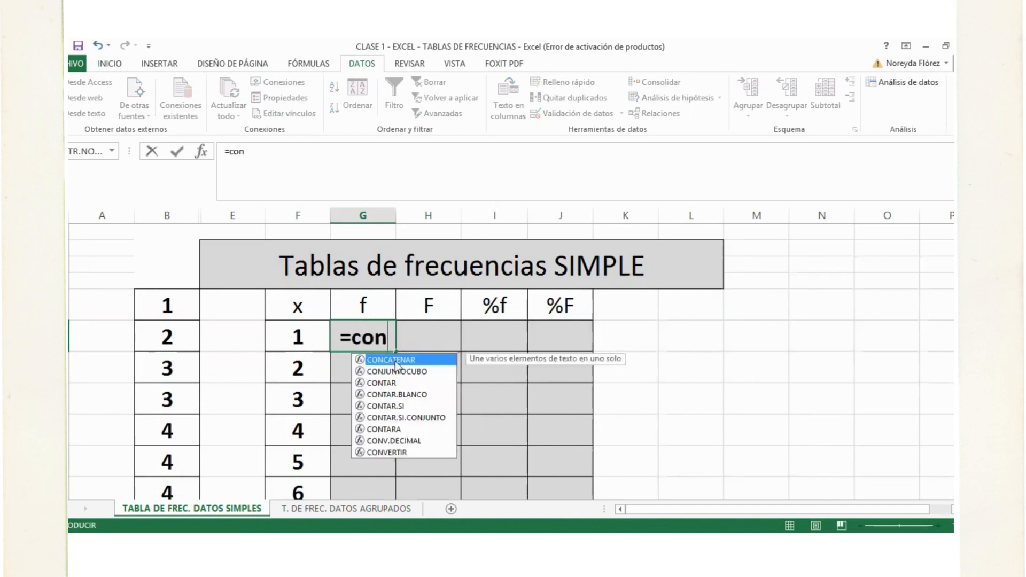
click(393, 406)
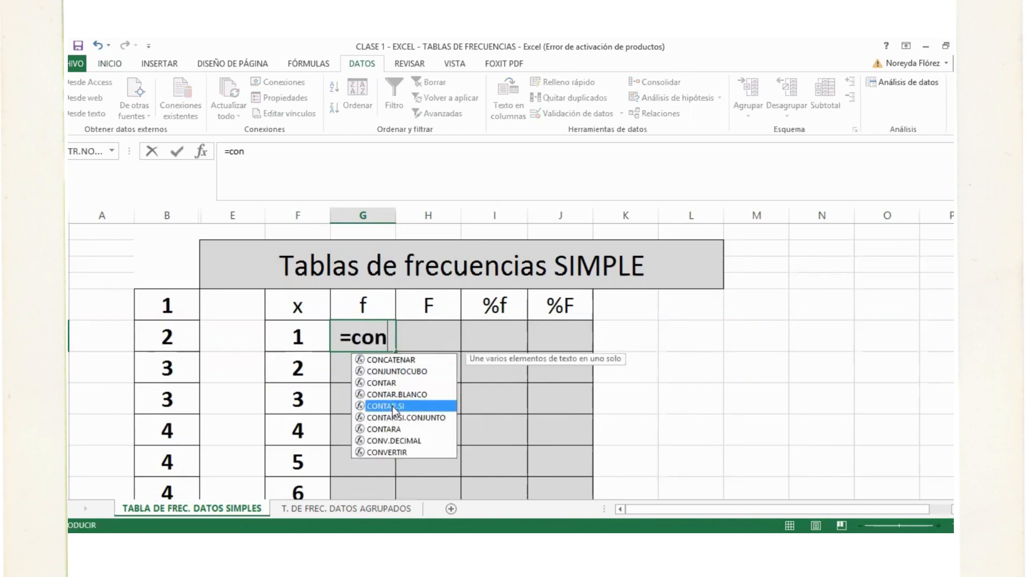
double_click(453, 405)
click(165, 300)
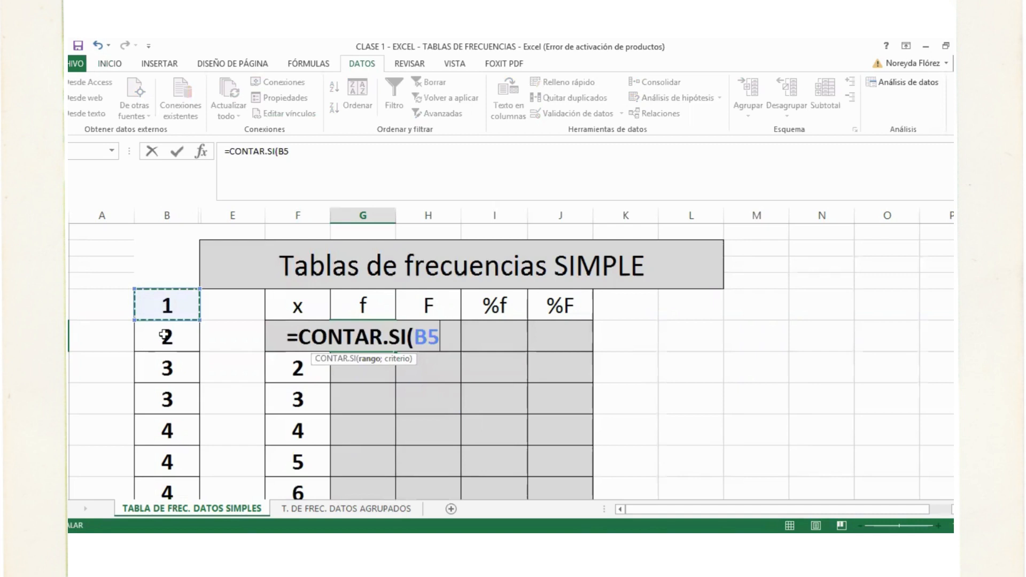
drag(166, 300, 176, 458)
scroll(483, 471, up, 5)
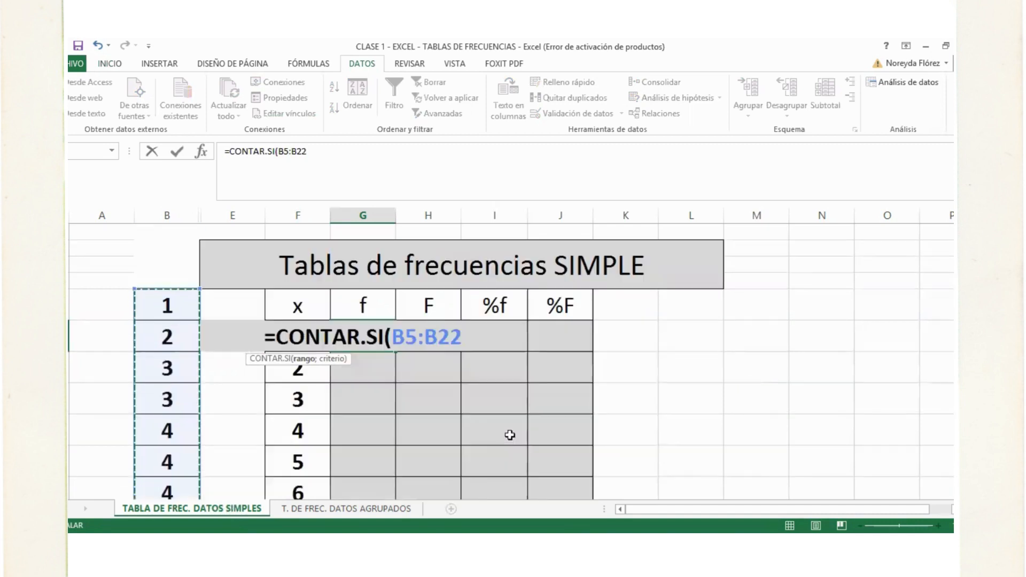
Complete the CONTAR.SI formula in G6 with the x values F6:F12 as its criterion
text(;)
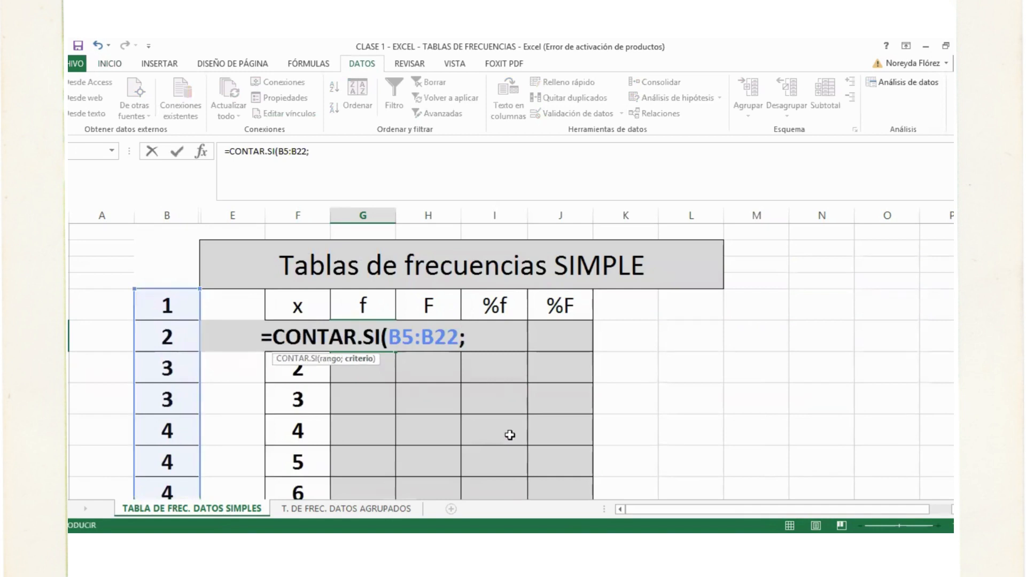
click(289, 302)
key(shift+Down)
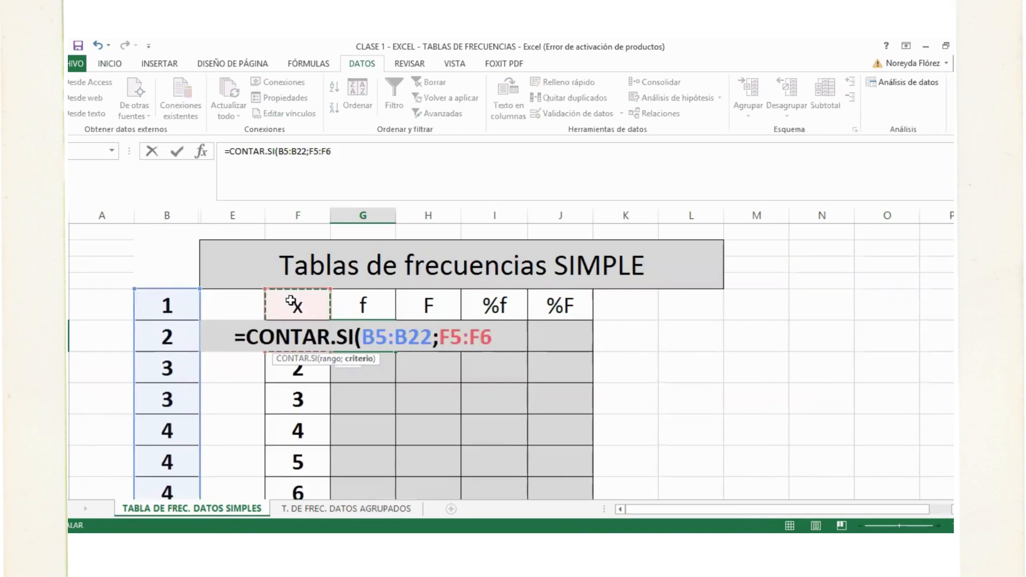
key(Down)
key(Down)
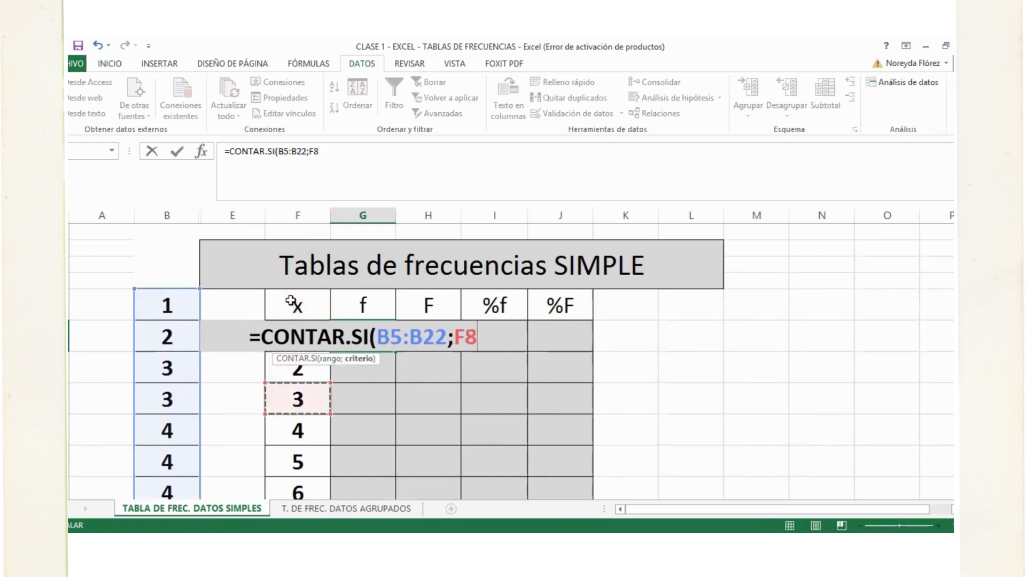
key(Up)
key(Up)
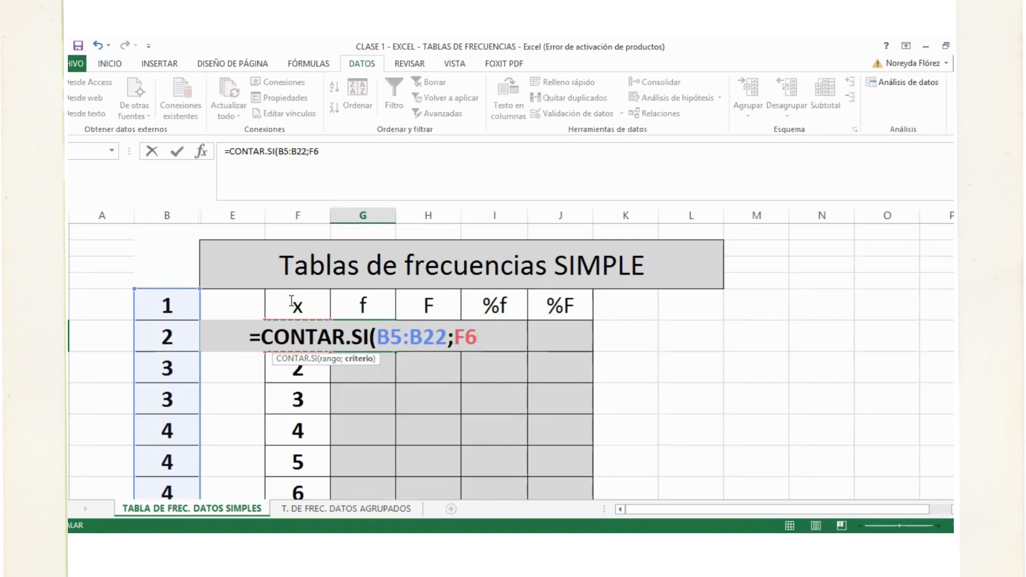
key(shift+Down)
key(shift+Down)
key(shift+Down)
key(shift+Down)
key(shift+Down)
key(shift+Down)
text())
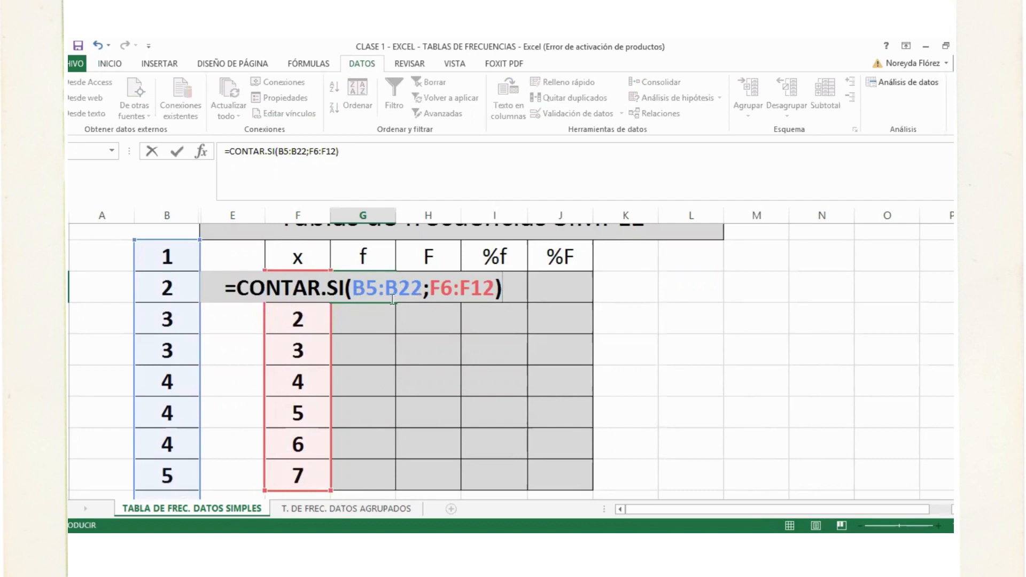
click(405, 289)
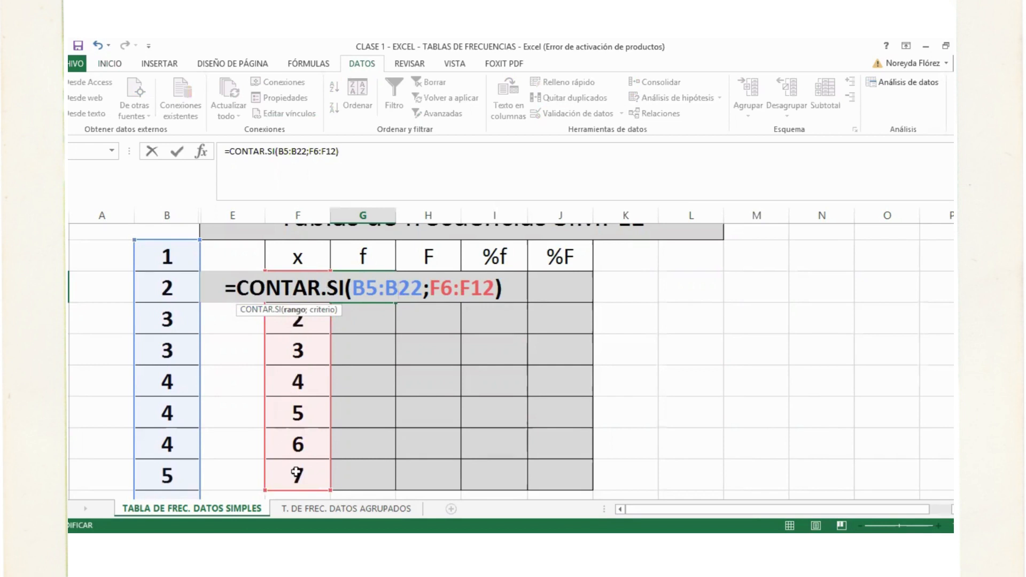
key(Return)
Convert the CONTAR.SI formula in G6 to an array formula and fill it down the f column to G12
click(369, 292)
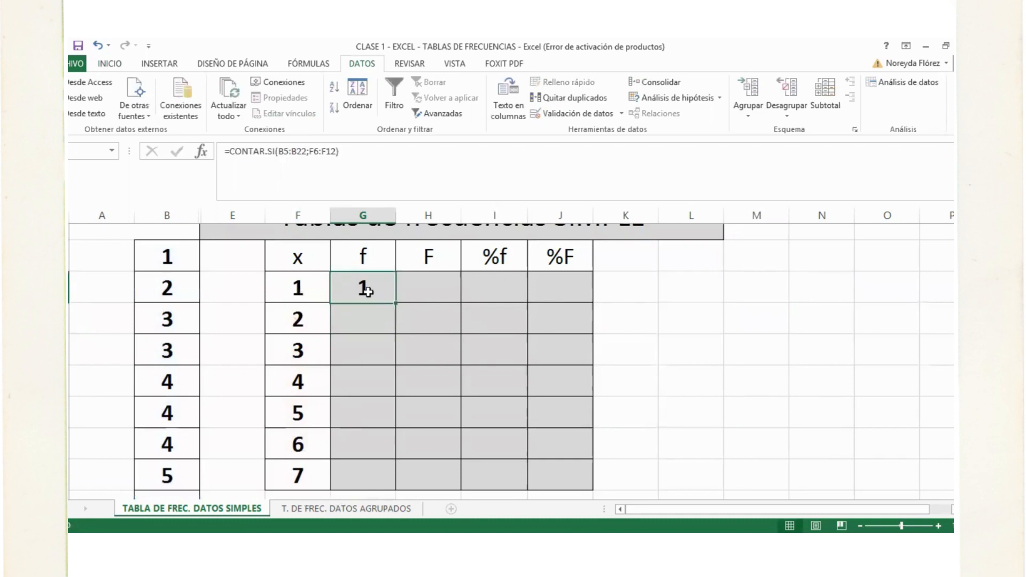
double_click(368, 292)
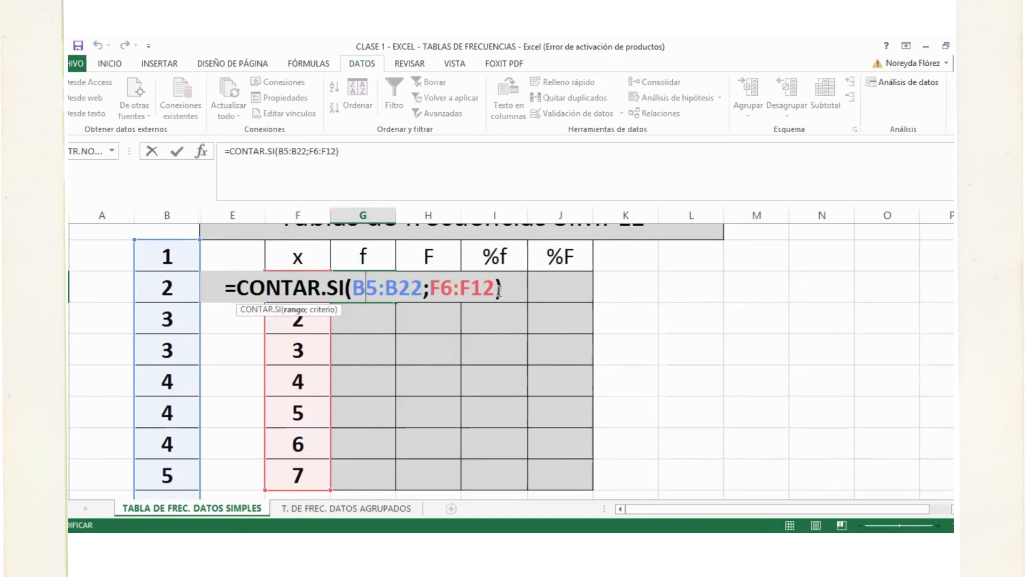
key(ctrl+shift+Return)
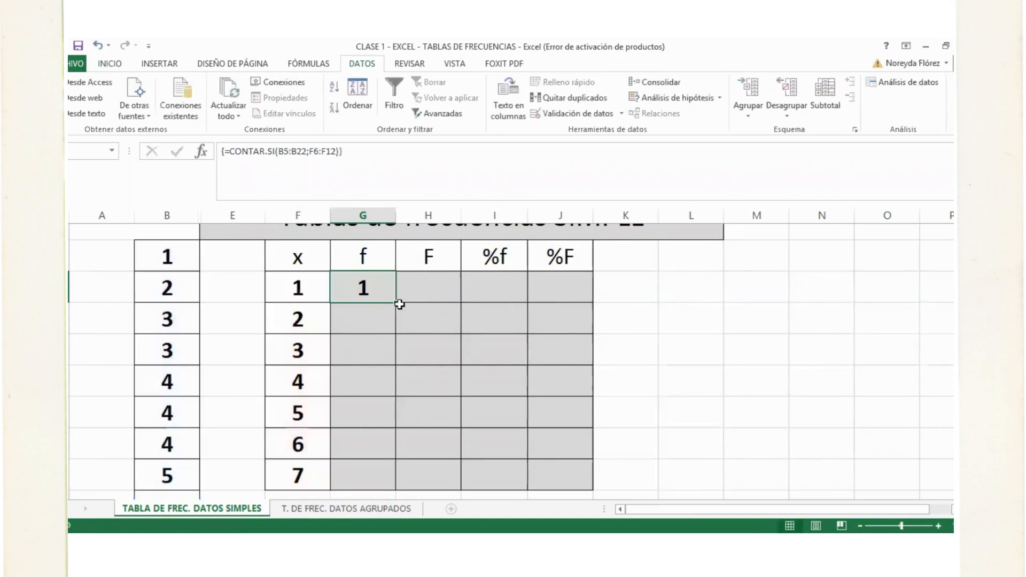
drag(396, 302, 387, 475)
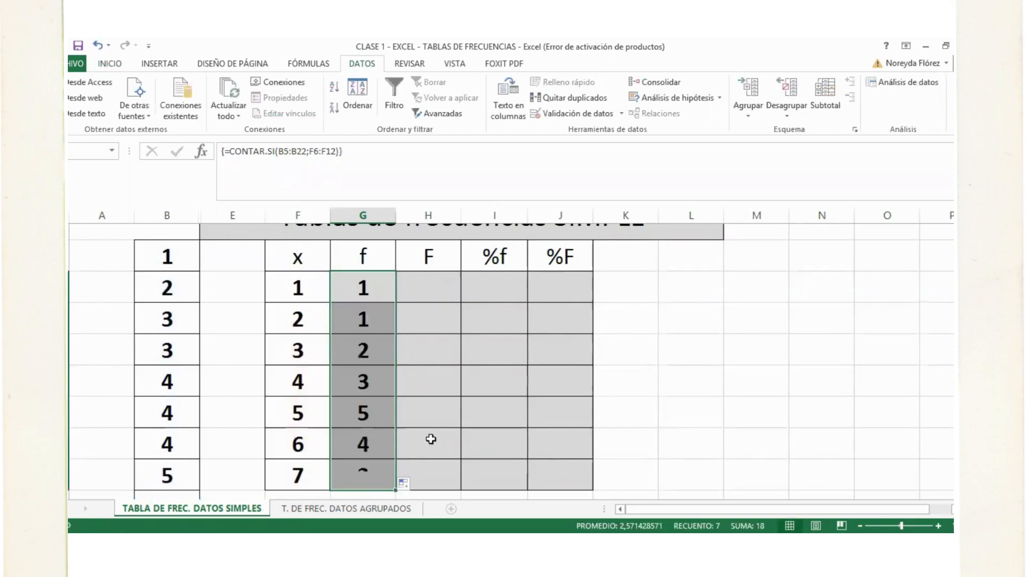
Check the frequencies in the f column against the repeated values in the data list in column B
click(155, 255)
click(358, 321)
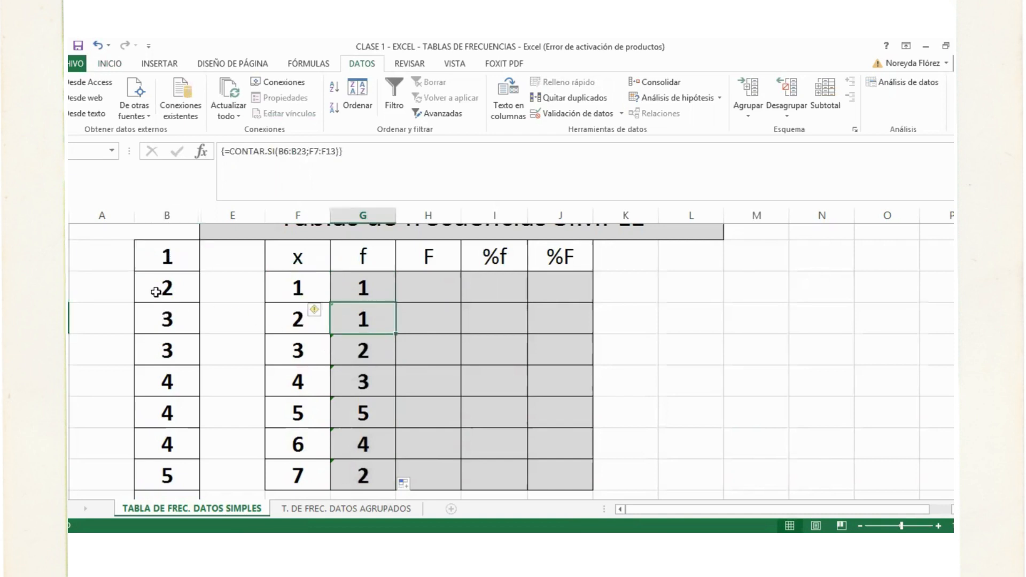
click(160, 289)
click(161, 321)
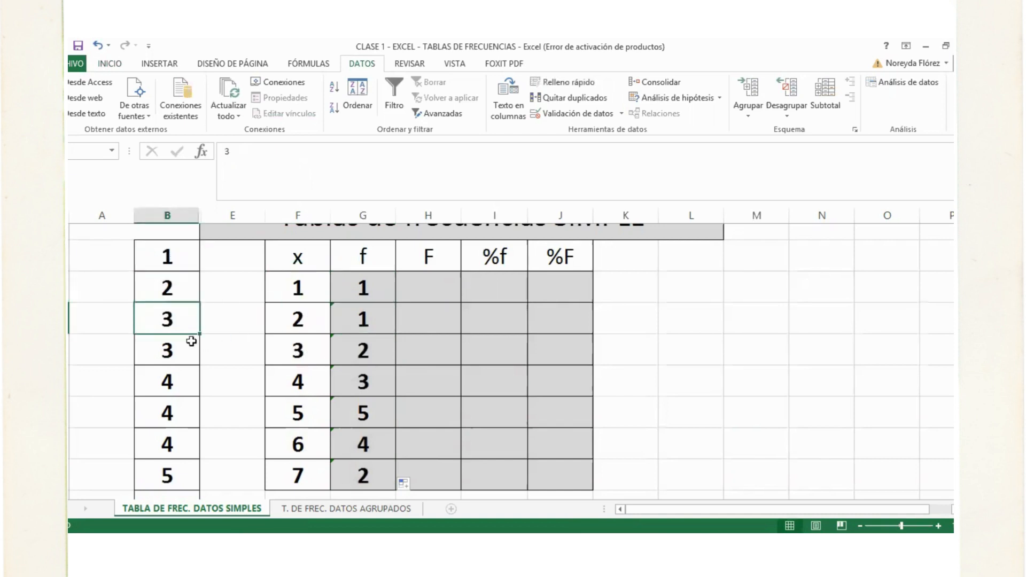
drag(176, 328, 173, 444)
scroll(181, 395, down, 2)
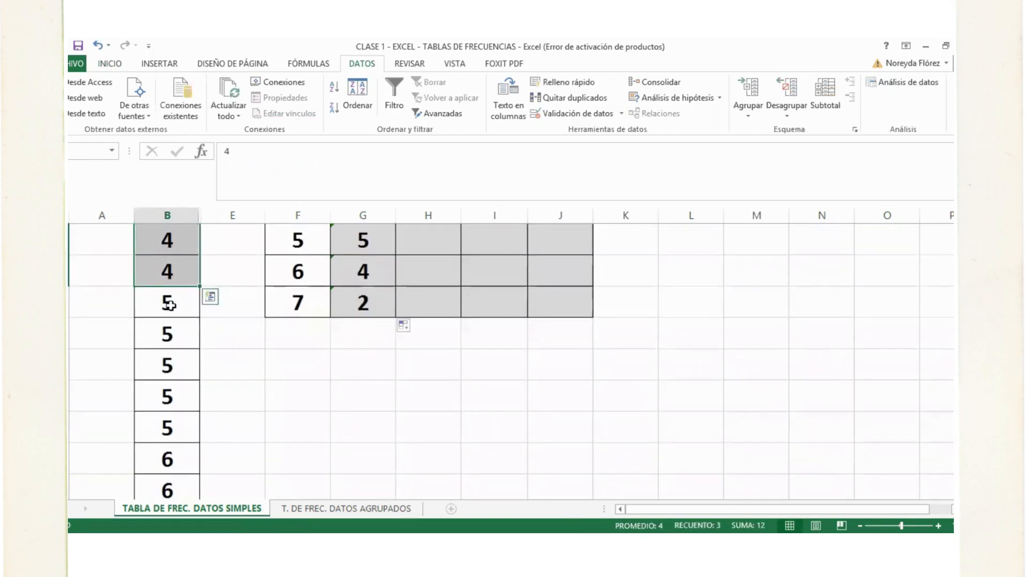
drag(171, 302, 169, 426)
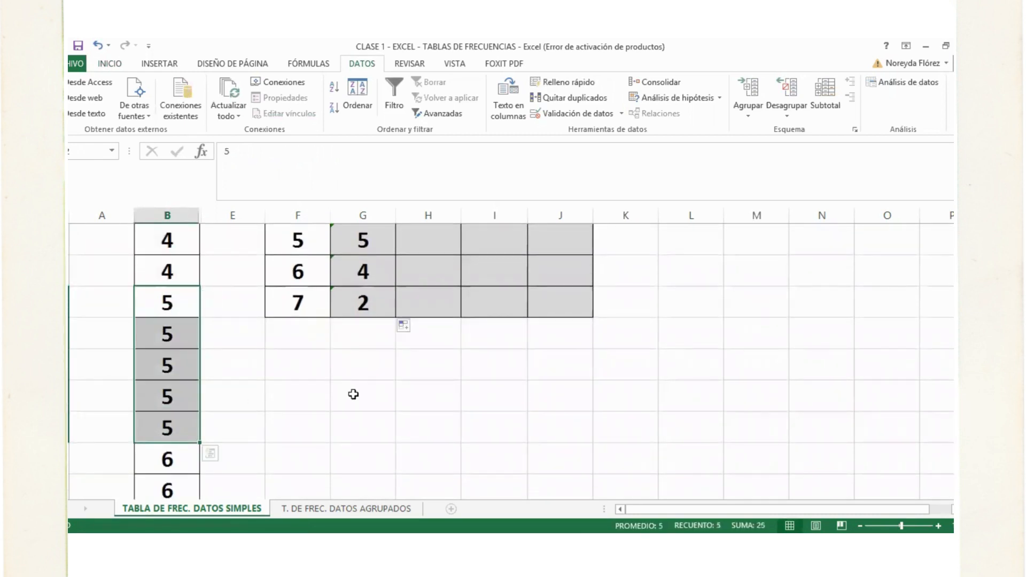
scroll(446, 327, up, 2)
scroll(446, 327, down, 1)
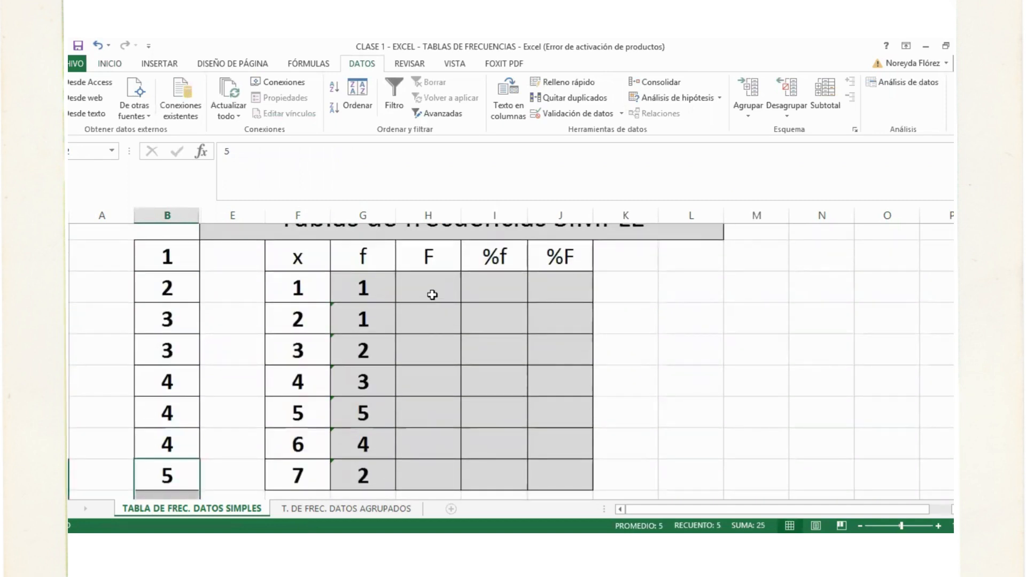
Enter the first cumulative frequency in H6 as =G6
click(433, 295)
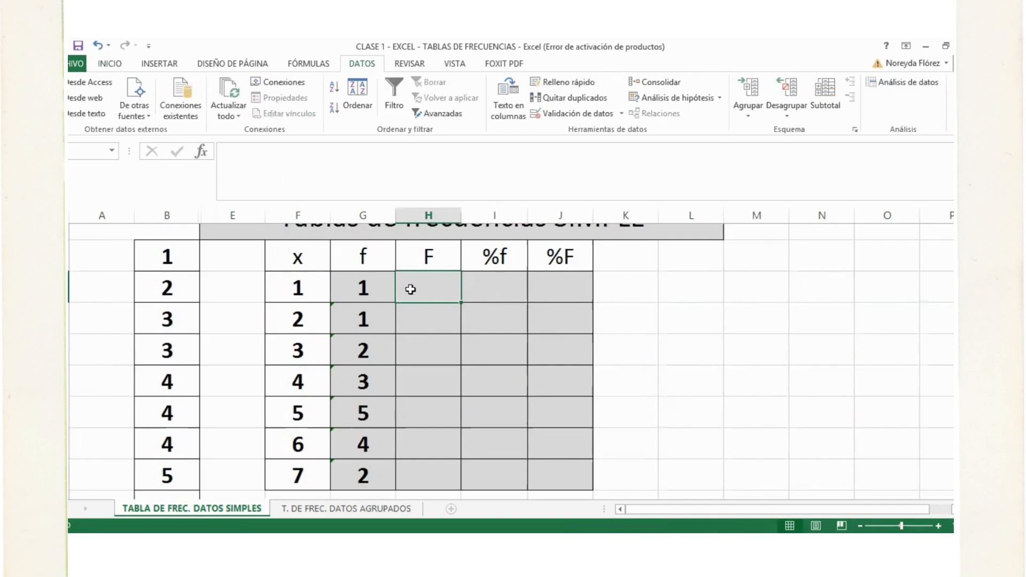
text(=)
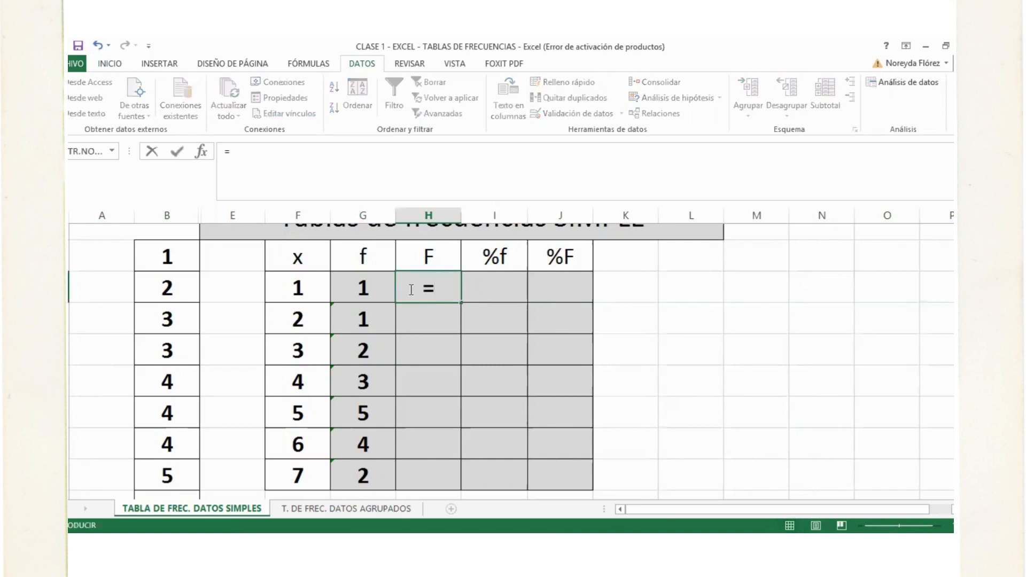
click(373, 288)
key(Return)
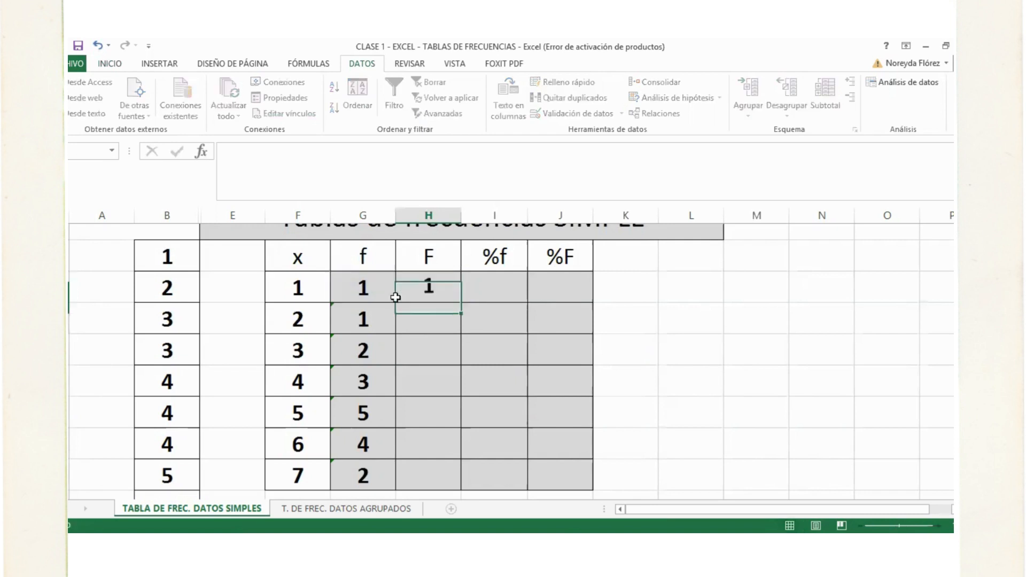
Enter =G7+H6 in H7 and fill the formula down the F column to H12
text(=)
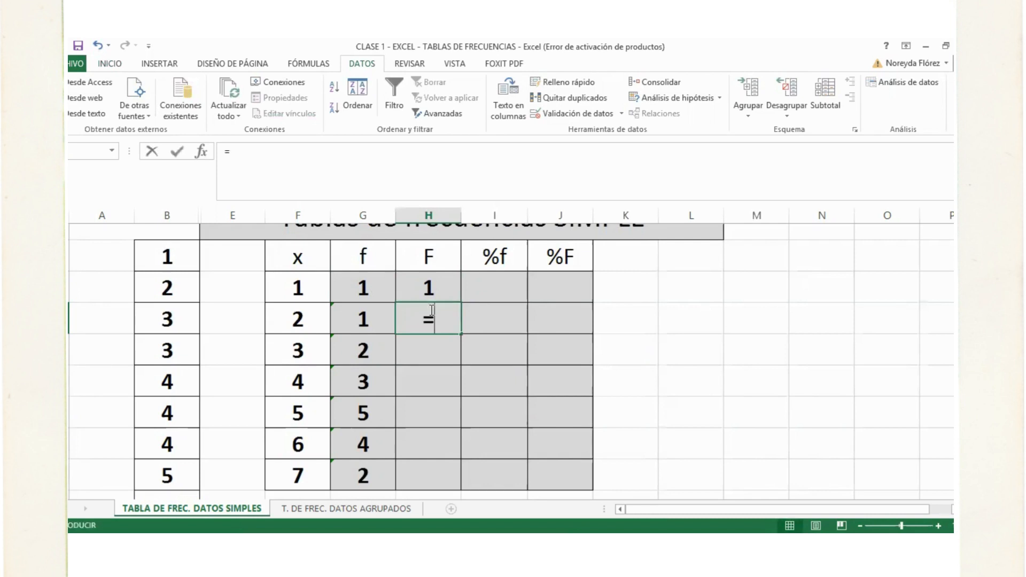
click(372, 321)
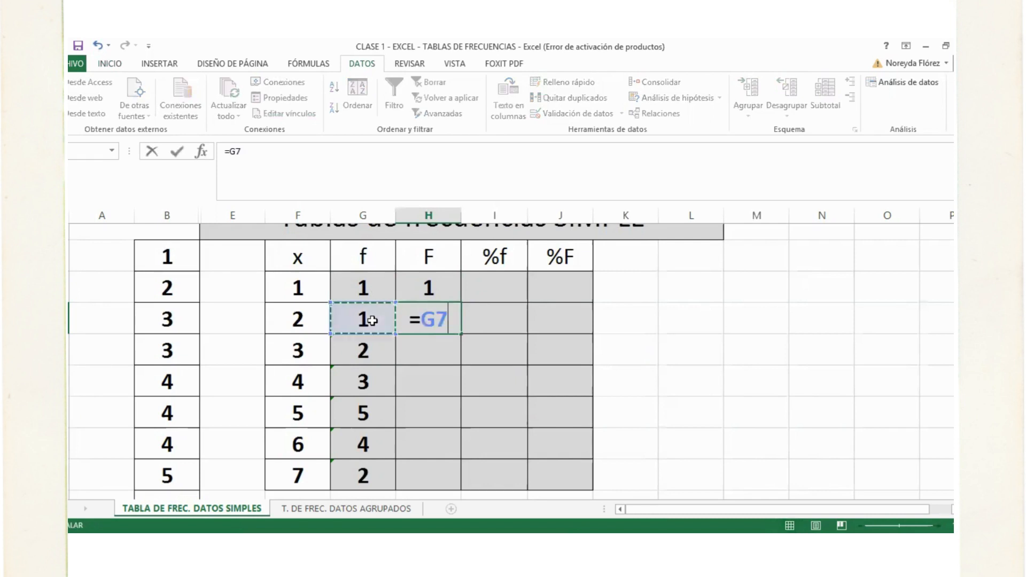
text(+)
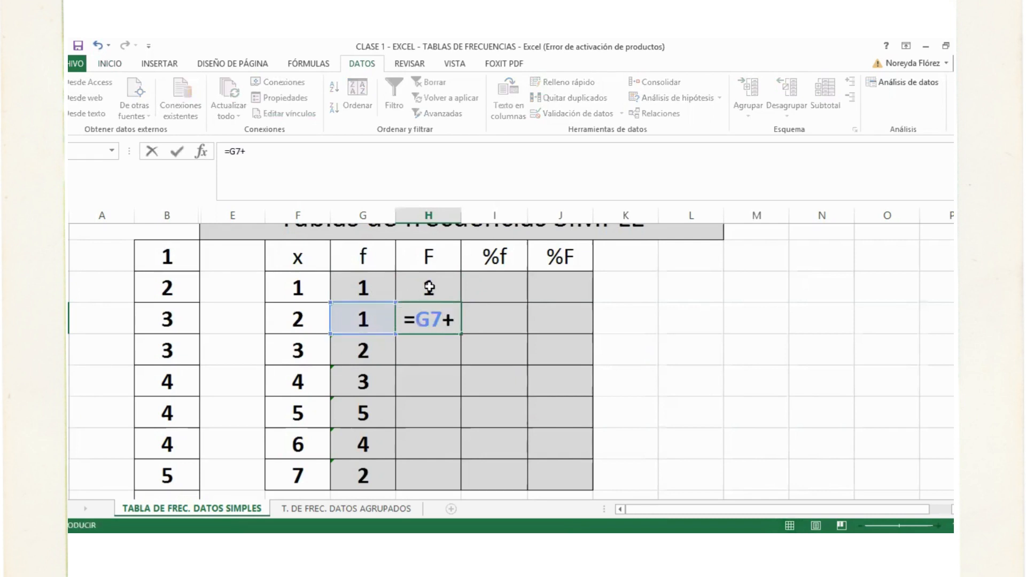
click(428, 288)
key(Return)
click(439, 315)
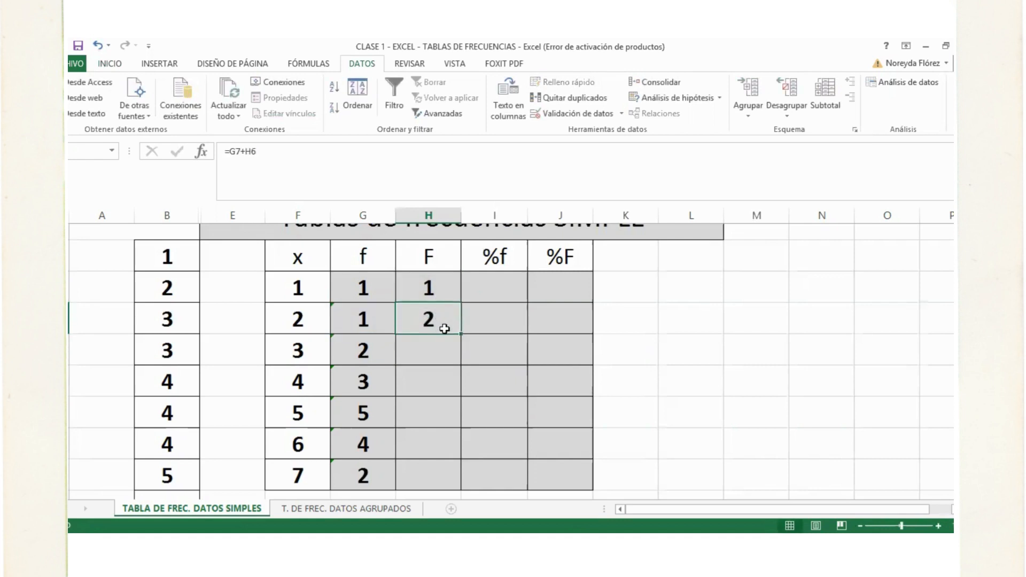
drag(460, 334, 446, 480)
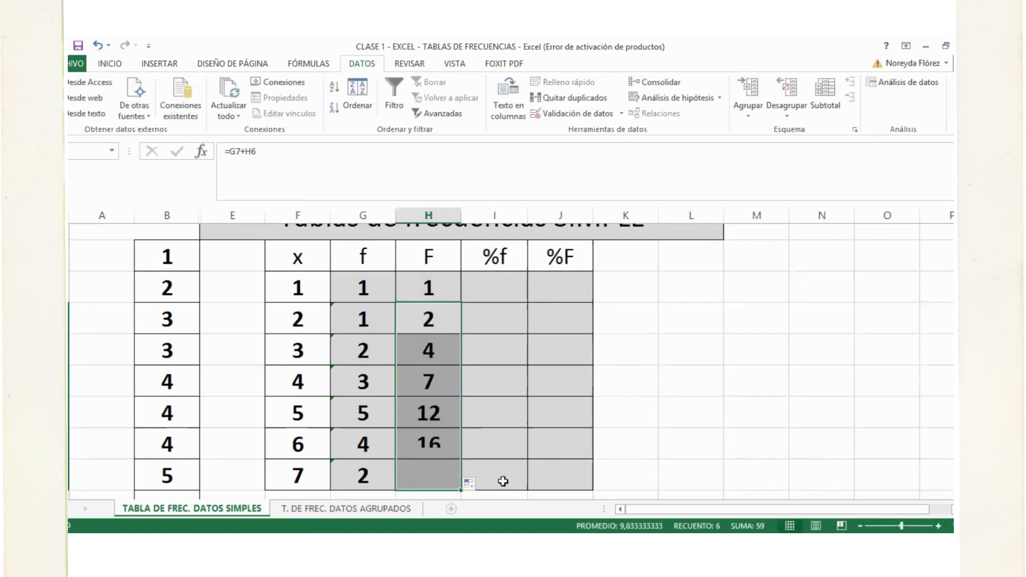
click(428, 475)
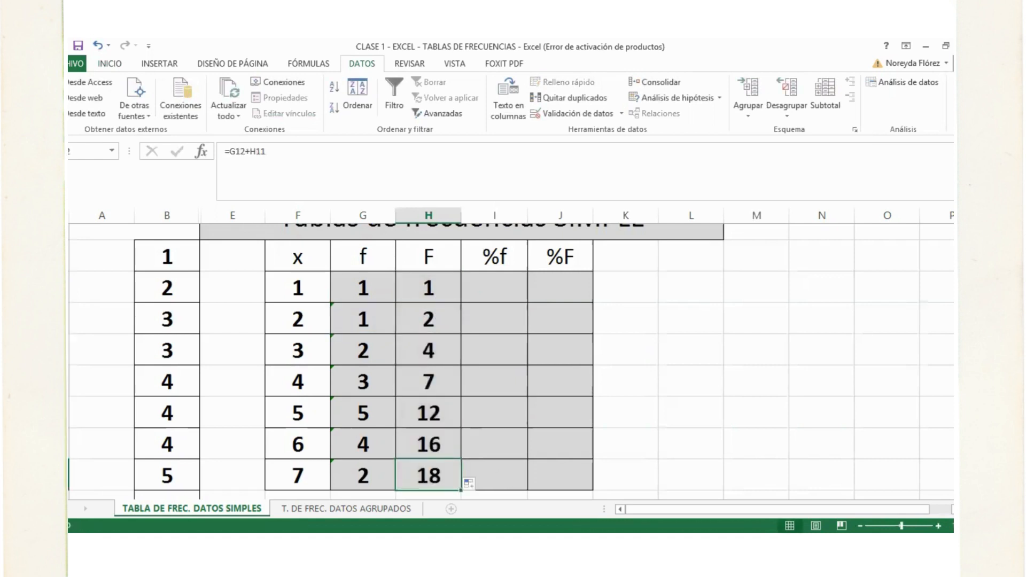
Enter the label N in cell L5, beside the frequency table
click(701, 257)
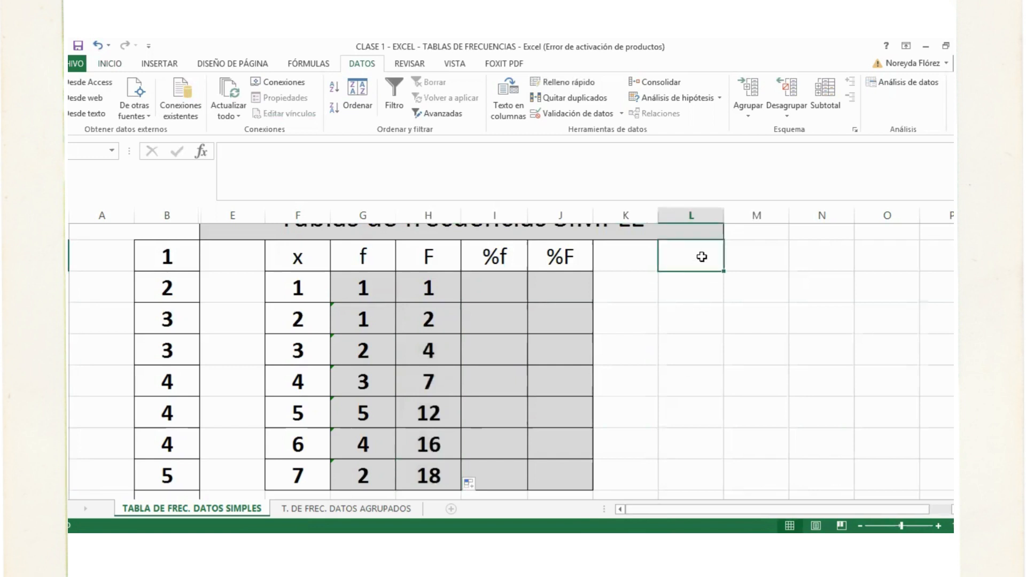
text(N)
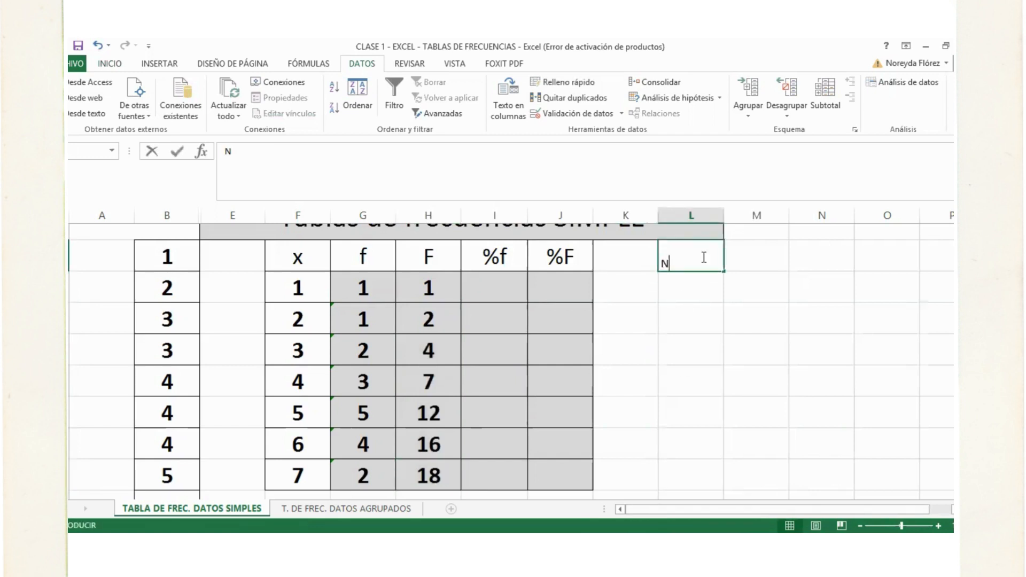
click(745, 369)
Count the data list in column B by entering =CONTAR(B5:B22) in M5, beside the N label
click(750, 258)
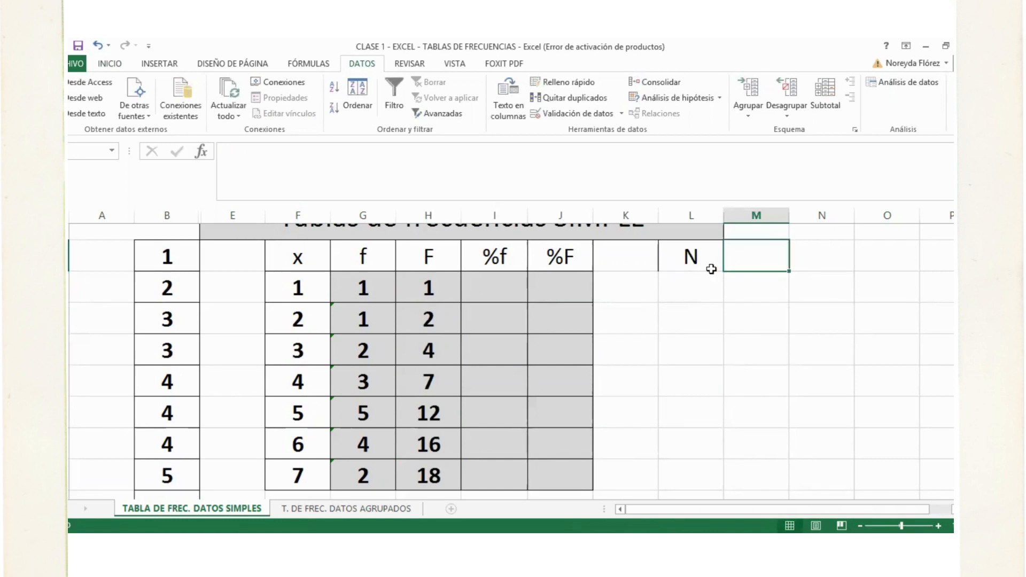
text(=)
click(160, 254)
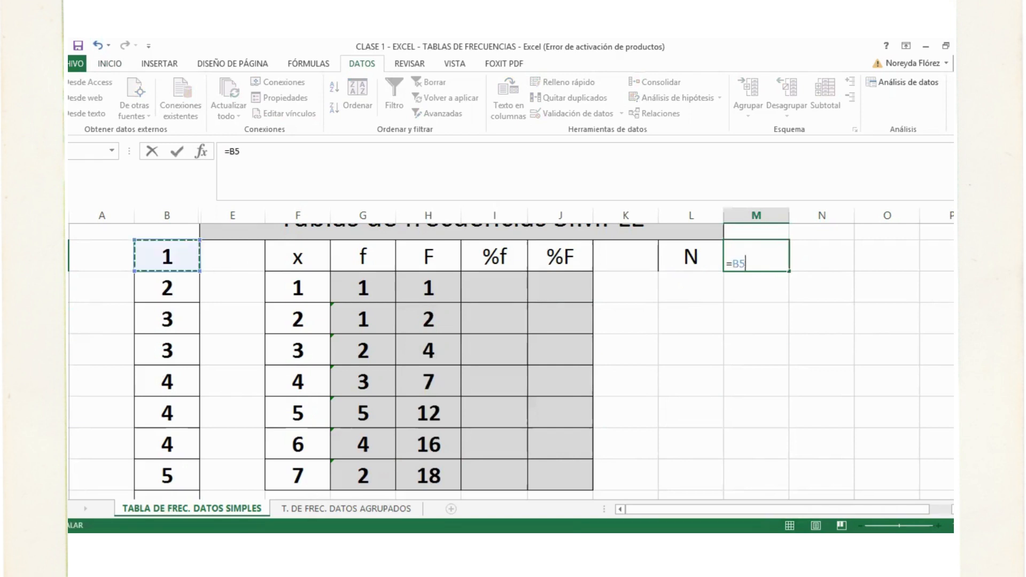
drag(166, 257, 166, 474)
scroll(706, 377, up, 5)
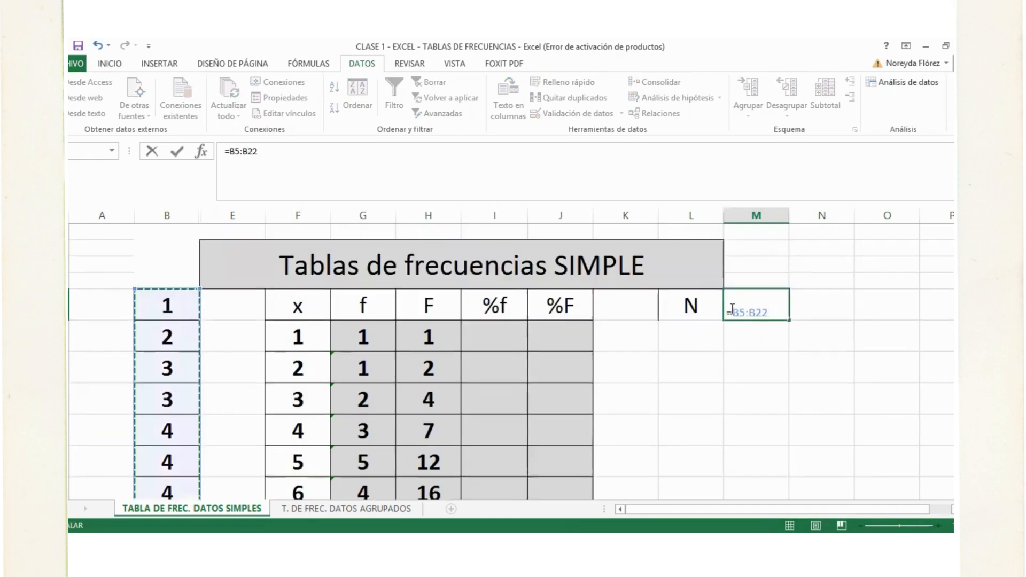
click(732, 311)
text(c)
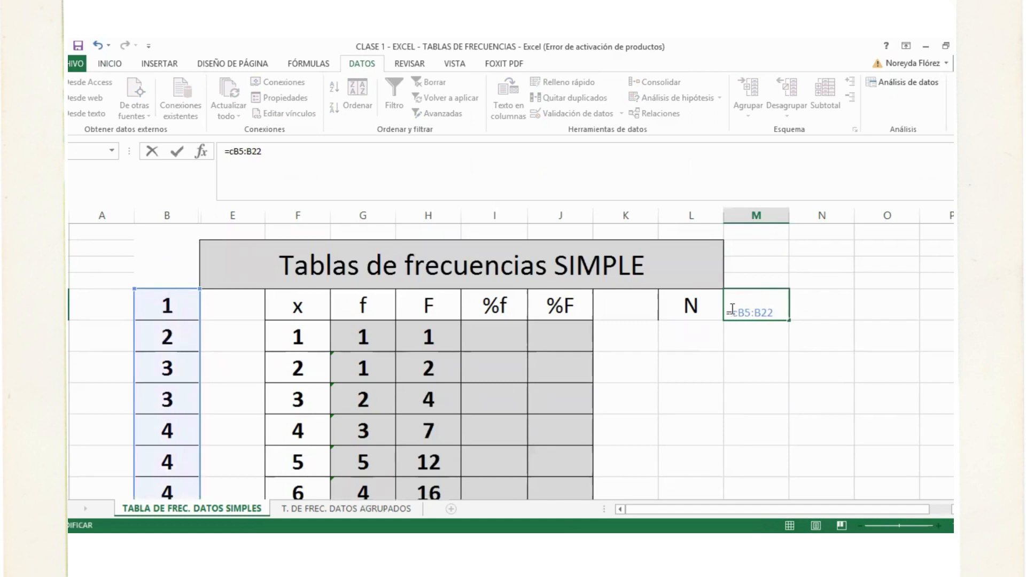
text(ont)
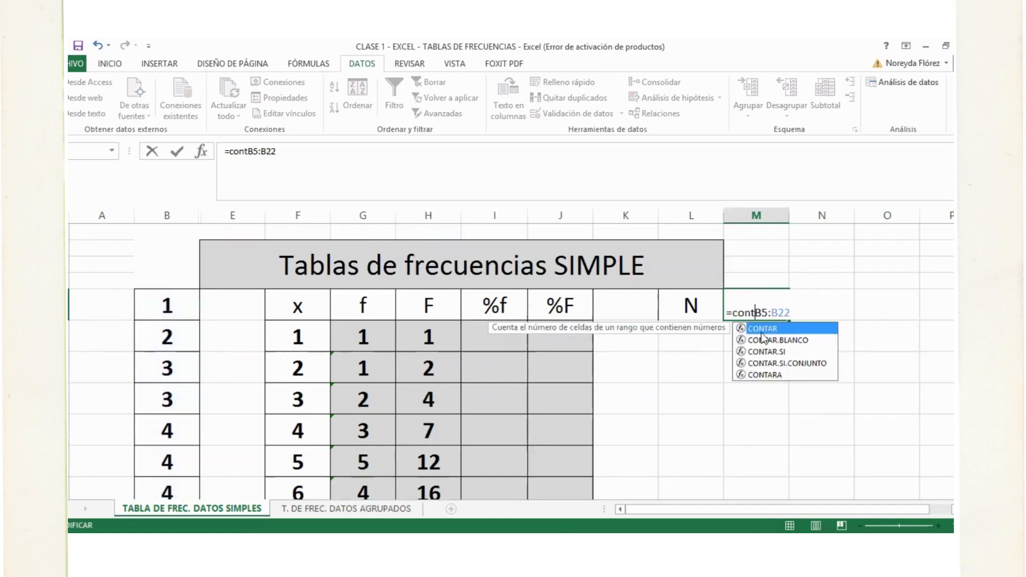
double_click(774, 327)
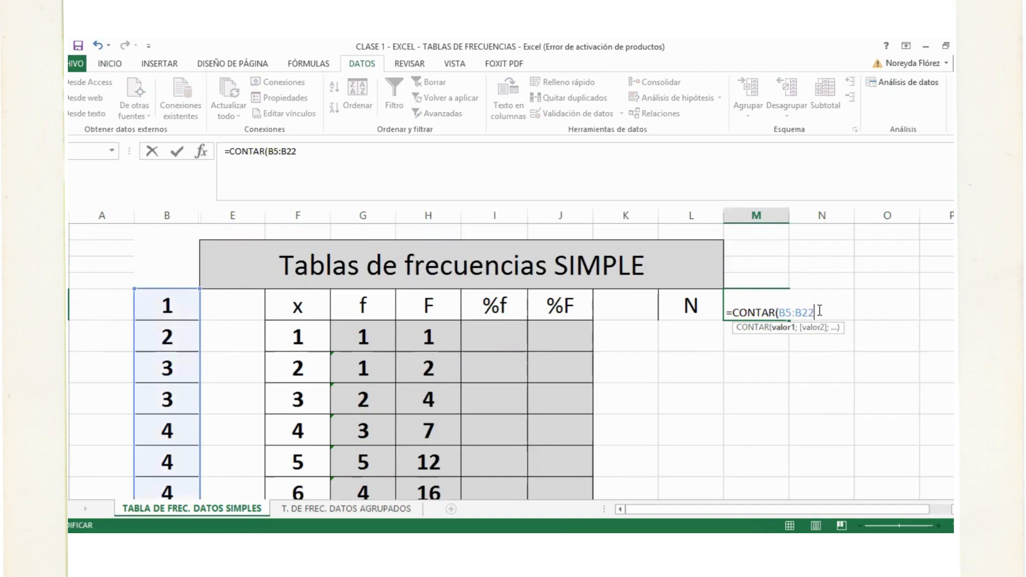
text())
key(Return)
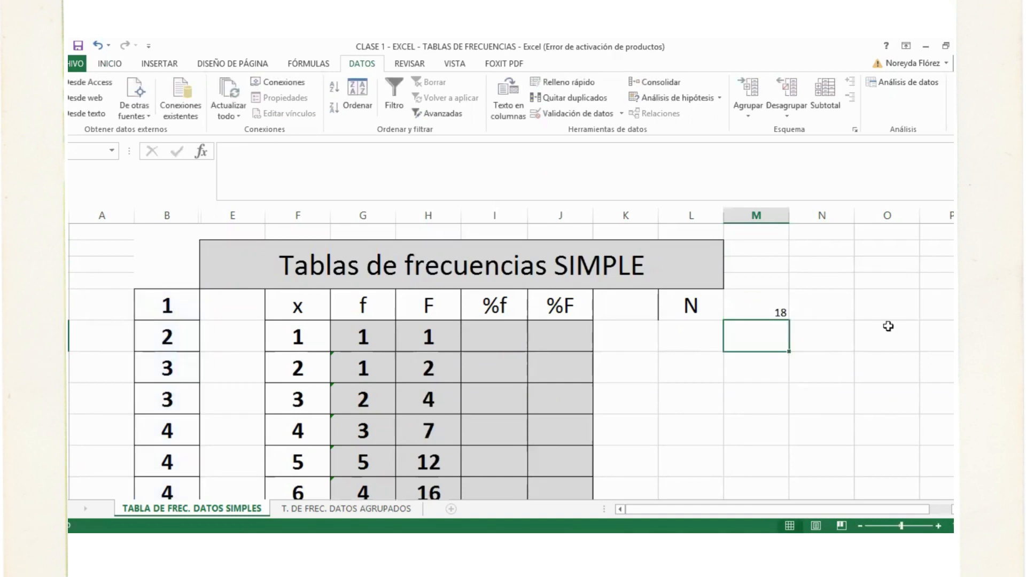
Center the count in M5 horizontally and vertically and enlarge its font to size 20
click(761, 300)
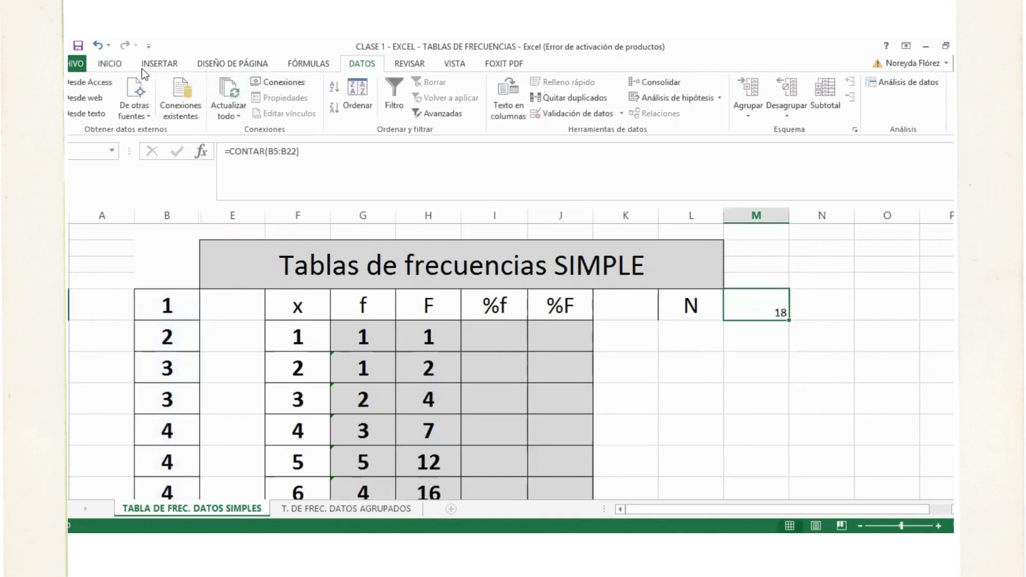
click(114, 64)
click(273, 108)
click(273, 87)
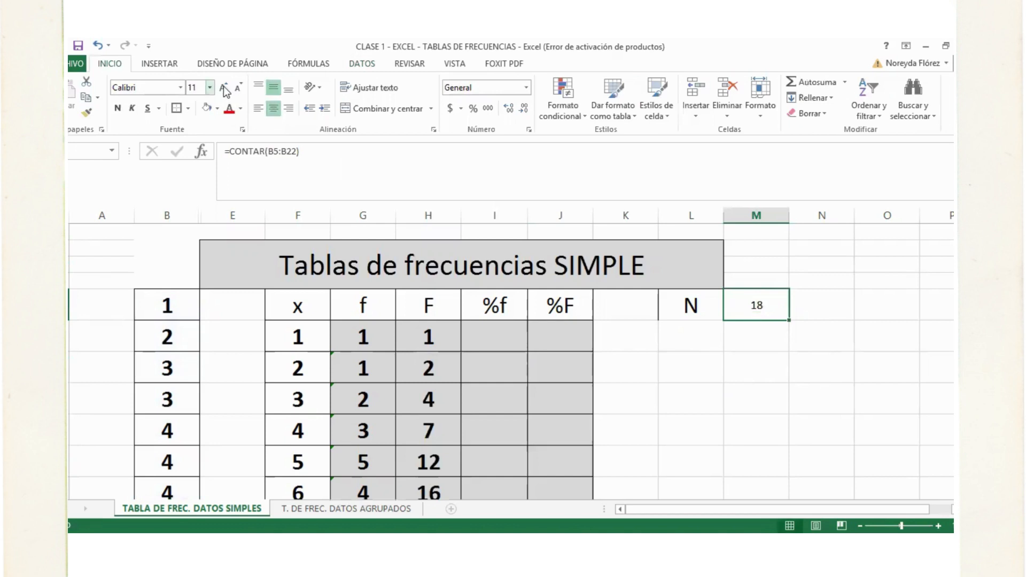
click(223, 87)
click(223, 87)
click(224, 88)
click(224, 87)
click(223, 88)
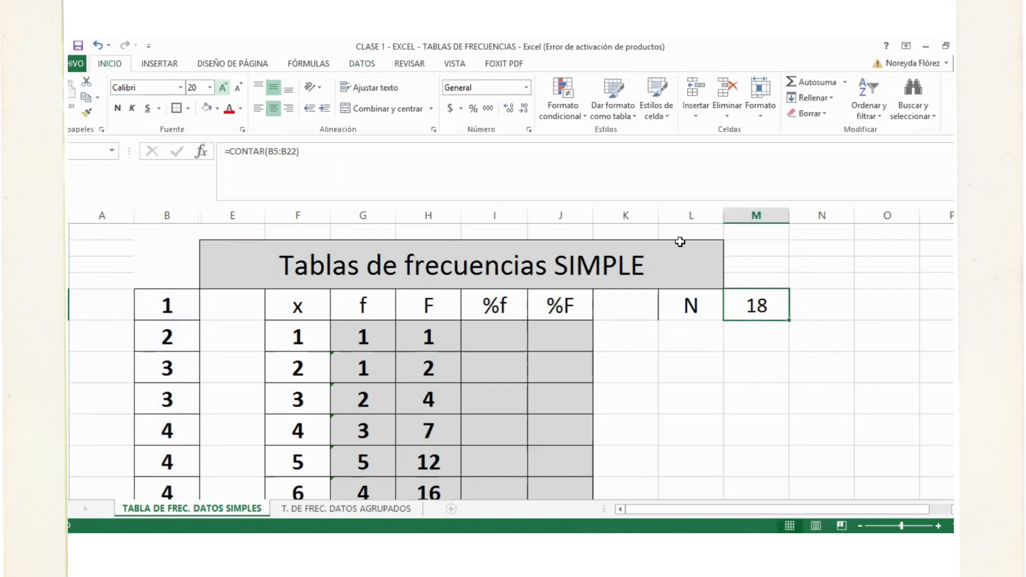
Set the font size of the empty cell N5 to 18
click(842, 308)
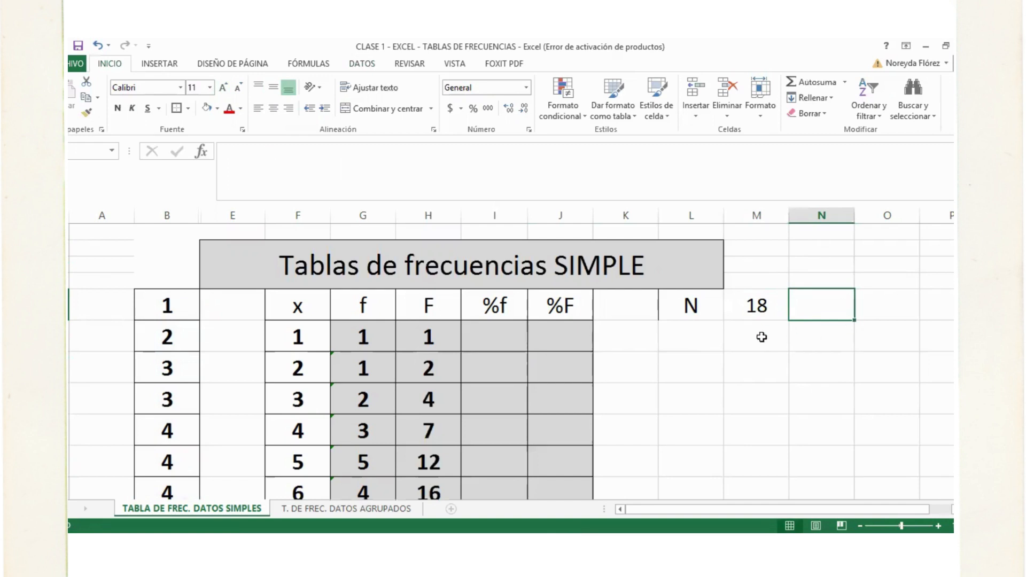
click(223, 87)
click(223, 87)
click(223, 88)
click(223, 87)
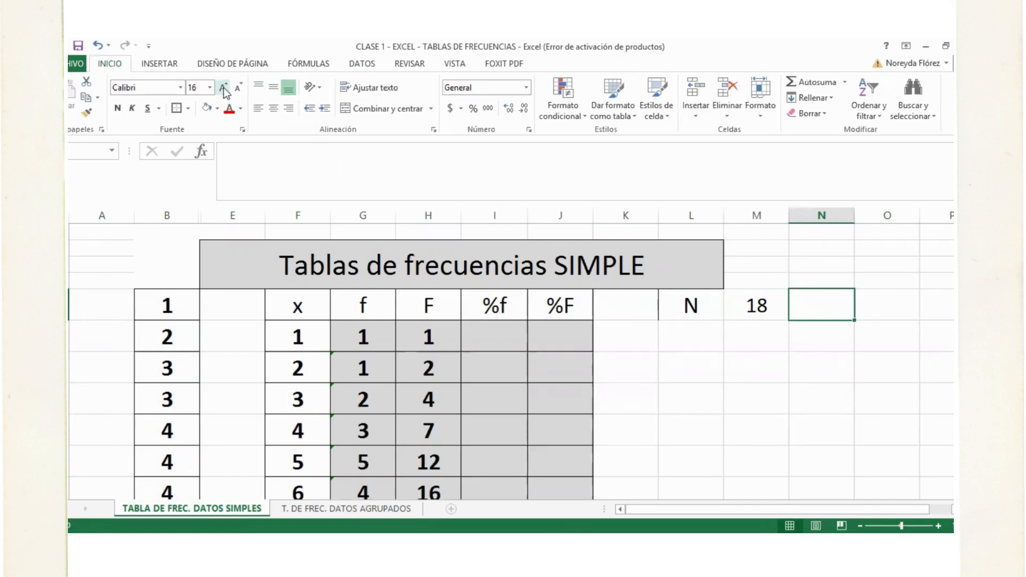
Enter the count formula =CONTAR(B5:B22) in N5 as a repeat demonstration and clear the cell
double_click(826, 297)
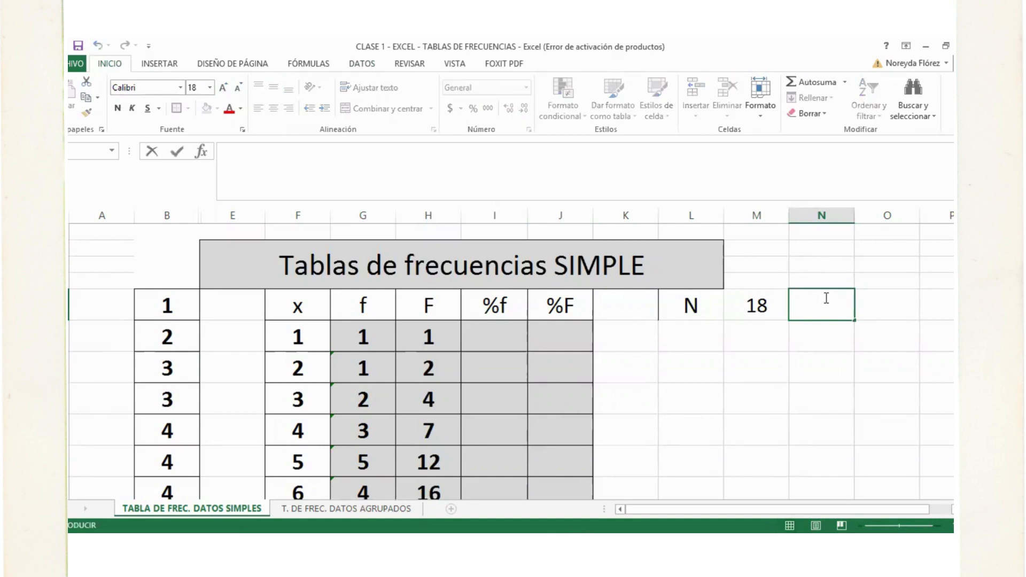
text(=)
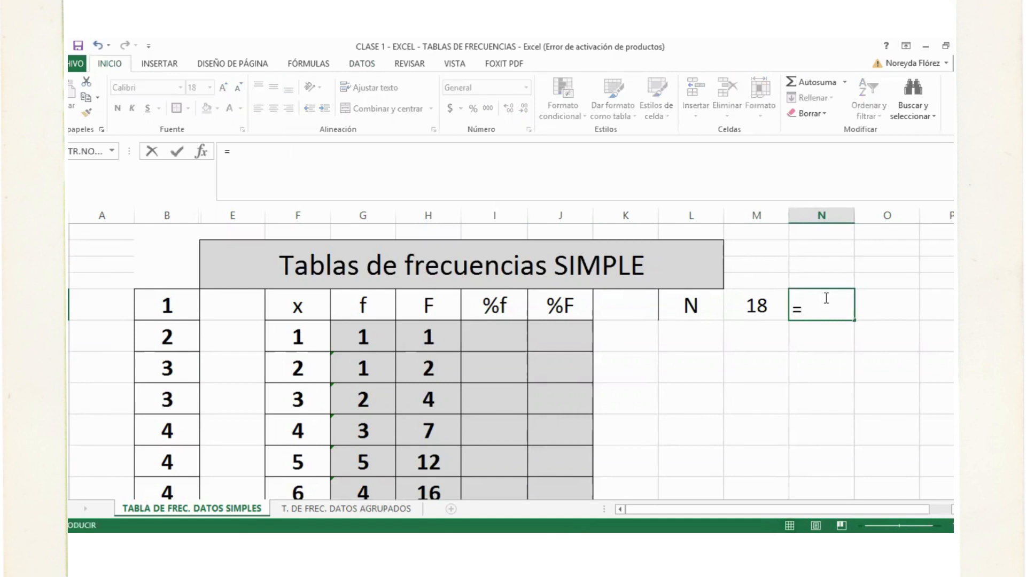
text(contar)
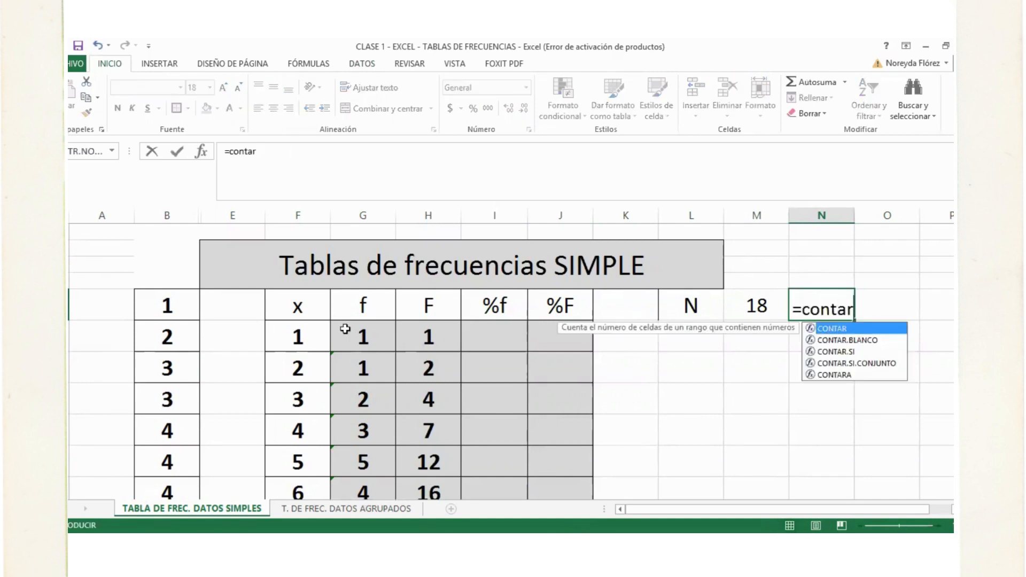
key(Tab)
click(165, 301)
drag(165, 301, 160, 459)
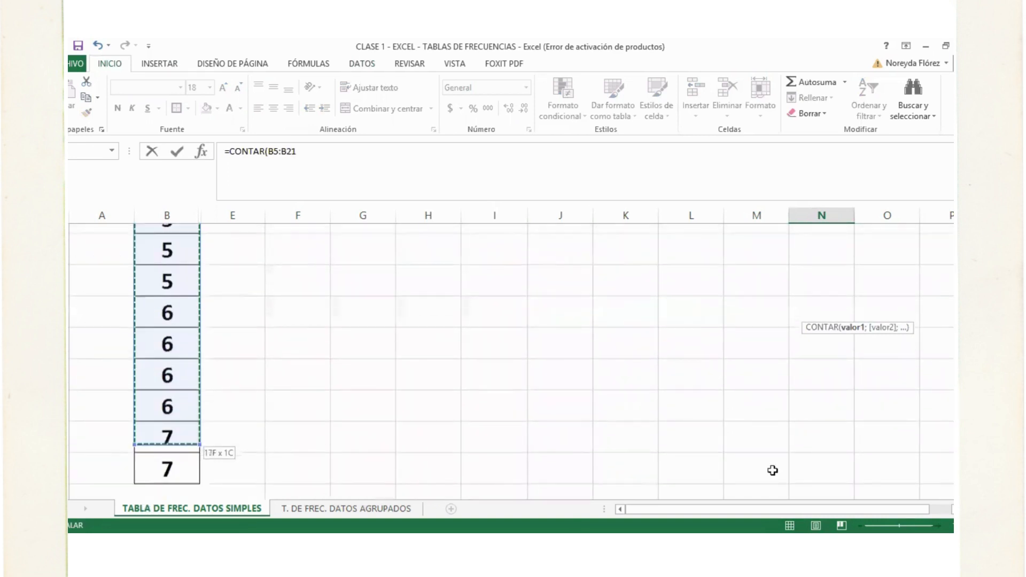
text())
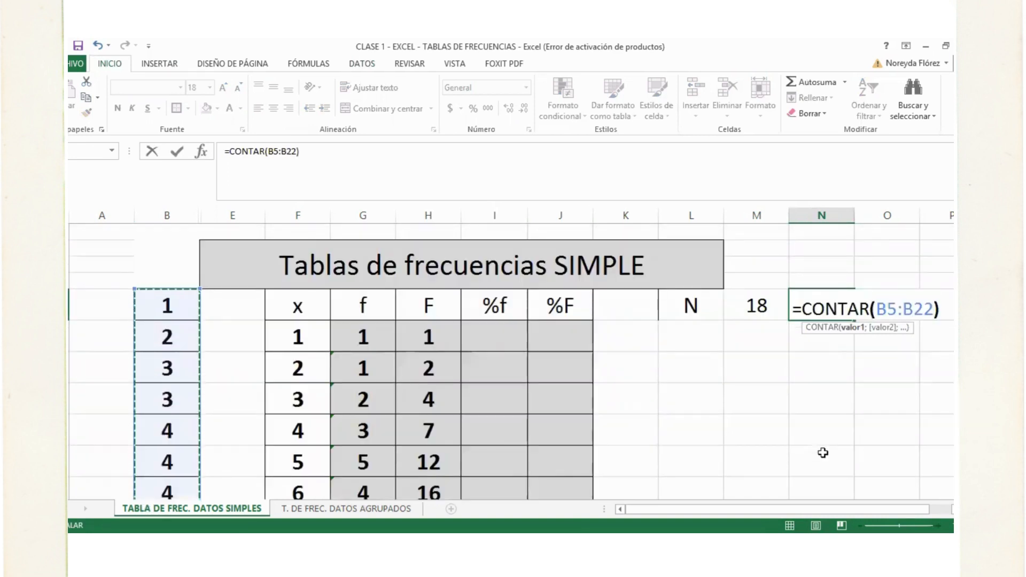
key(Return)
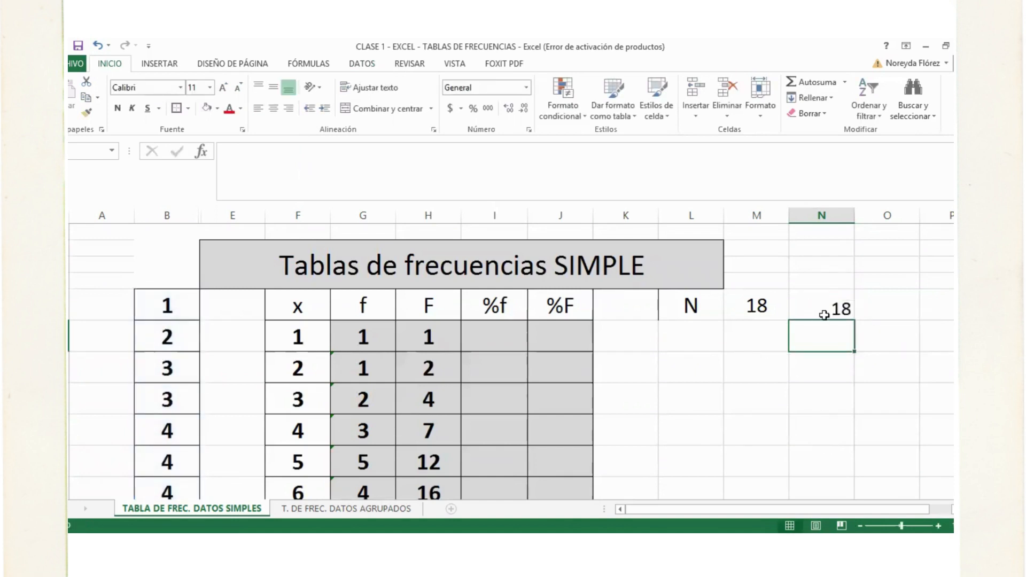
click(824, 315)
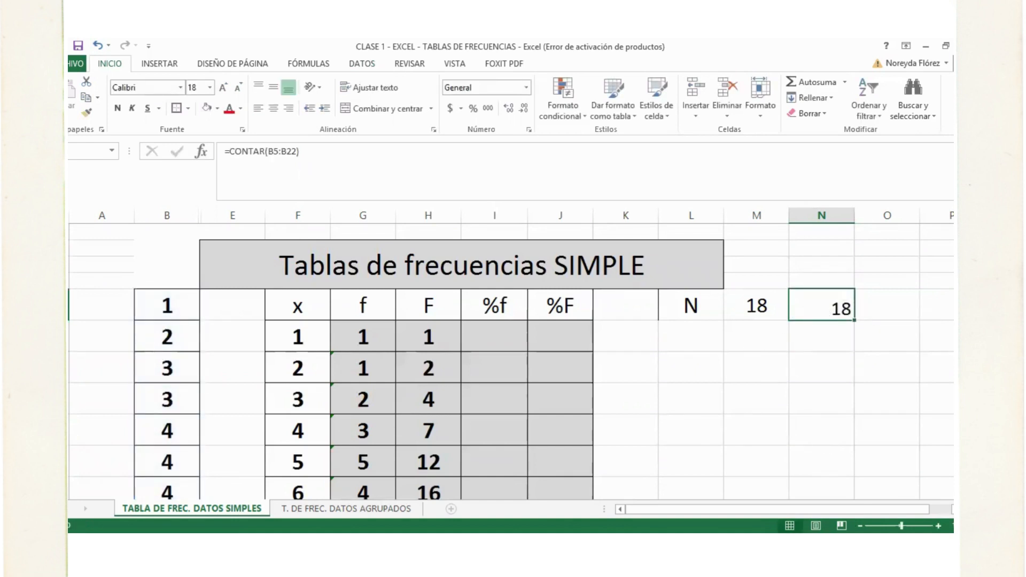
key(Delete)
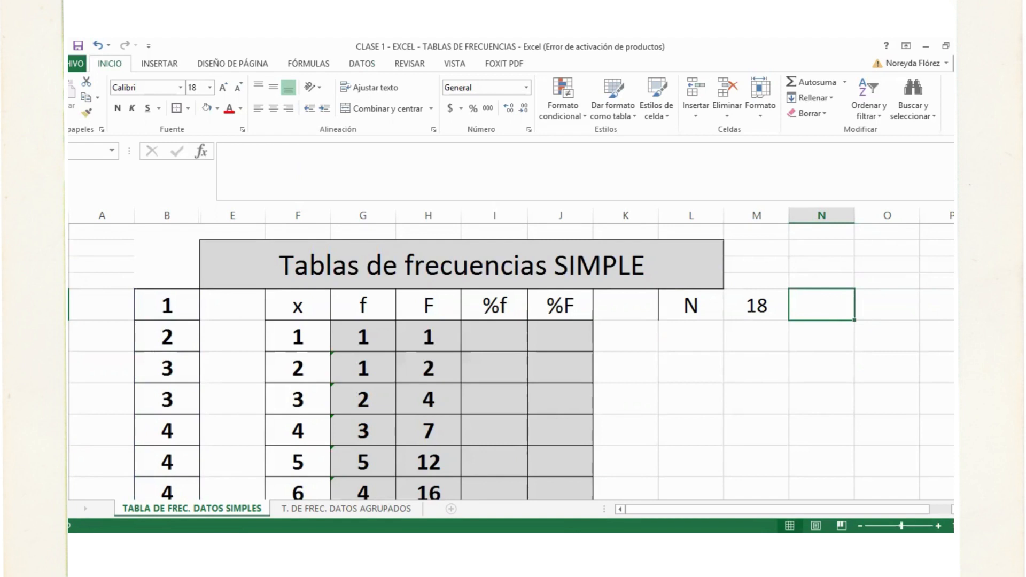
Give the N label and its count in L5:M5 an outside border and a light blue fill
drag(668, 301, 742, 305)
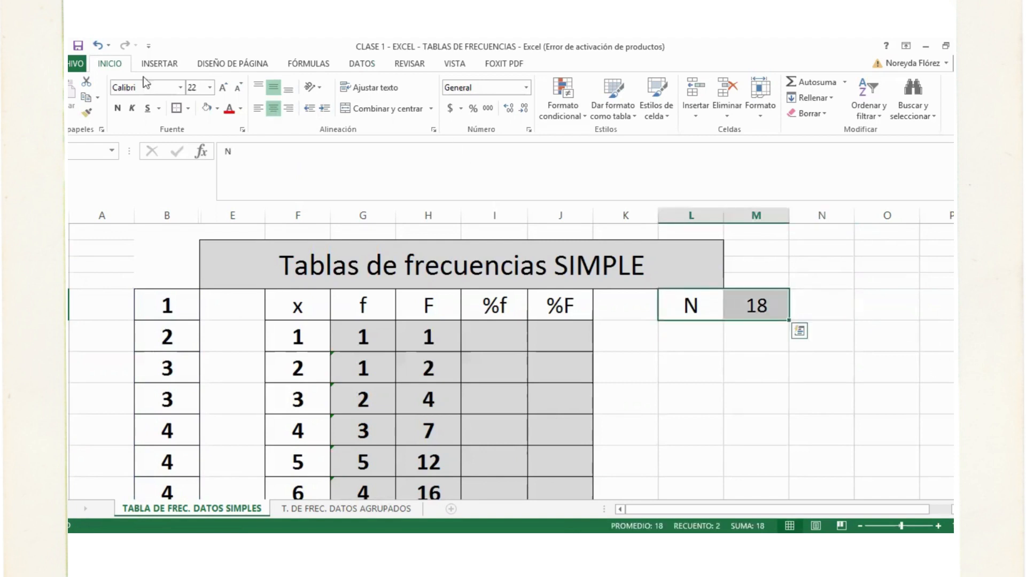
click(175, 110)
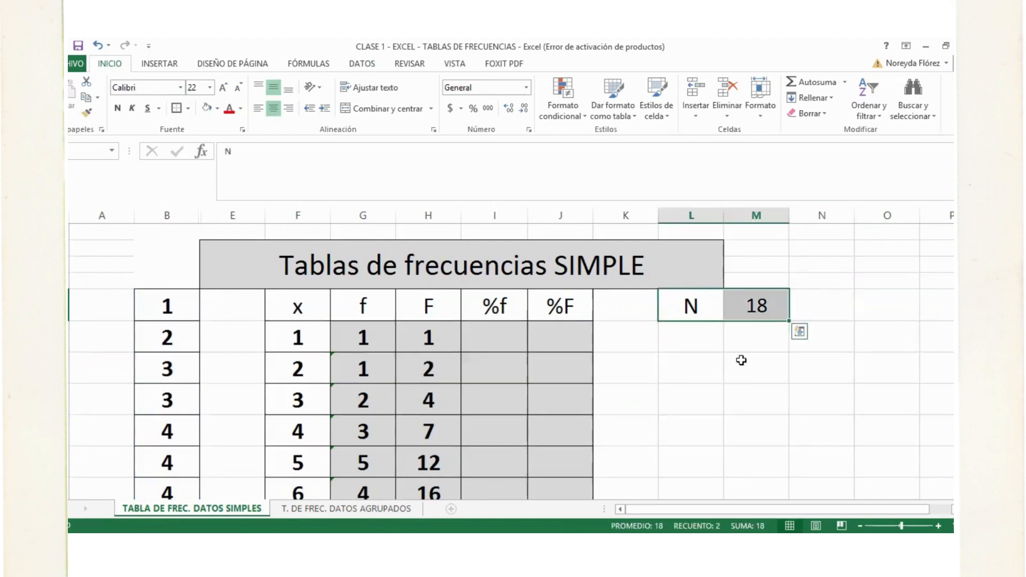
click(217, 108)
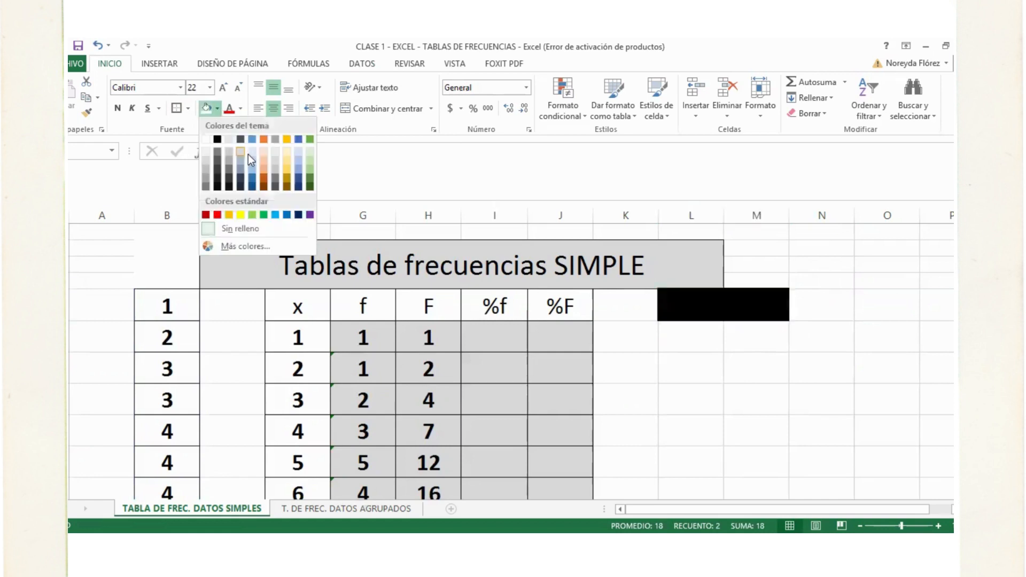
click(749, 392)
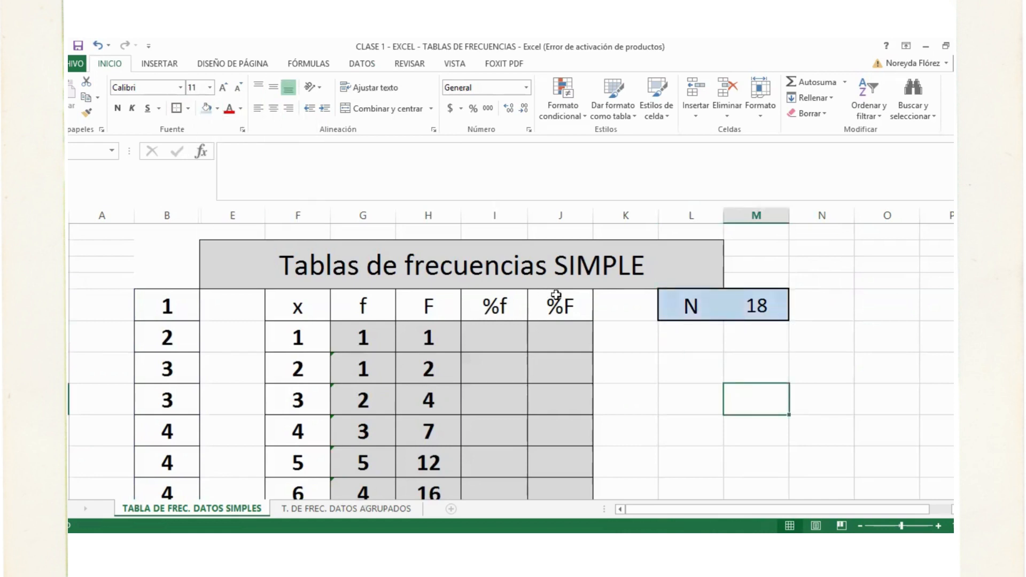
Compare the last cumulative frequency in H12 with the total N in L5:M5
scroll(611, 322, down, 1)
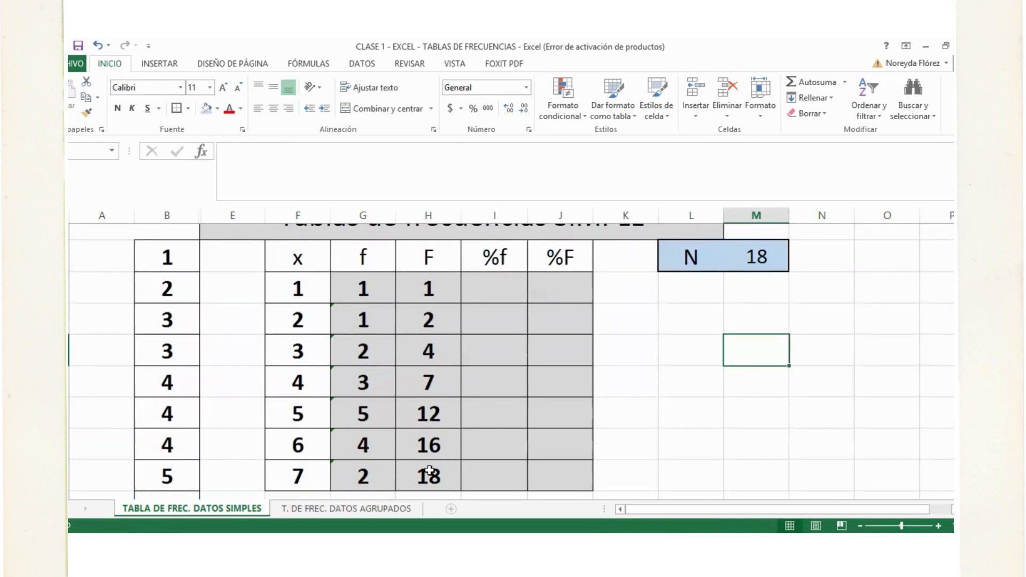
click(429, 470)
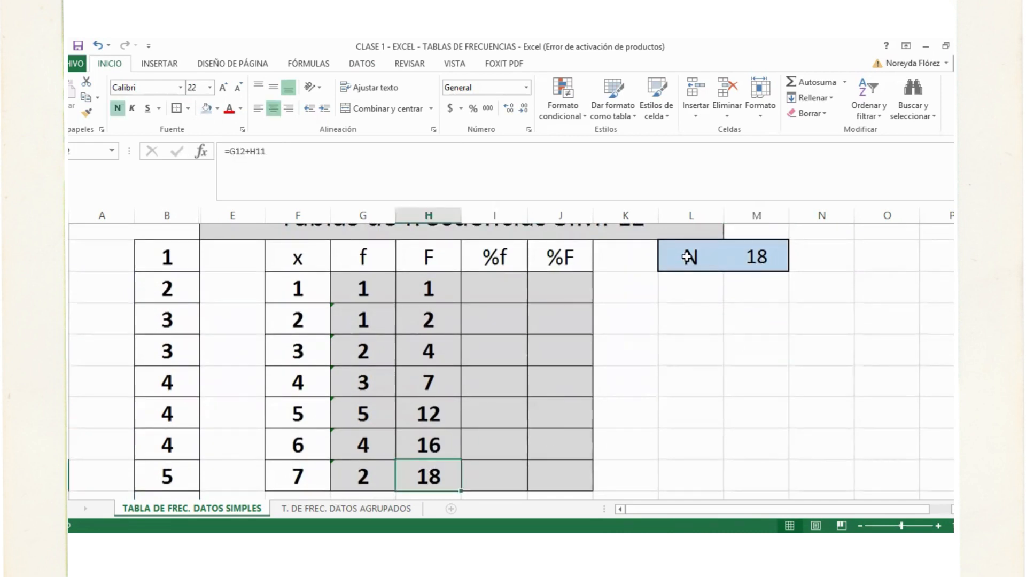
drag(687, 257, 756, 257)
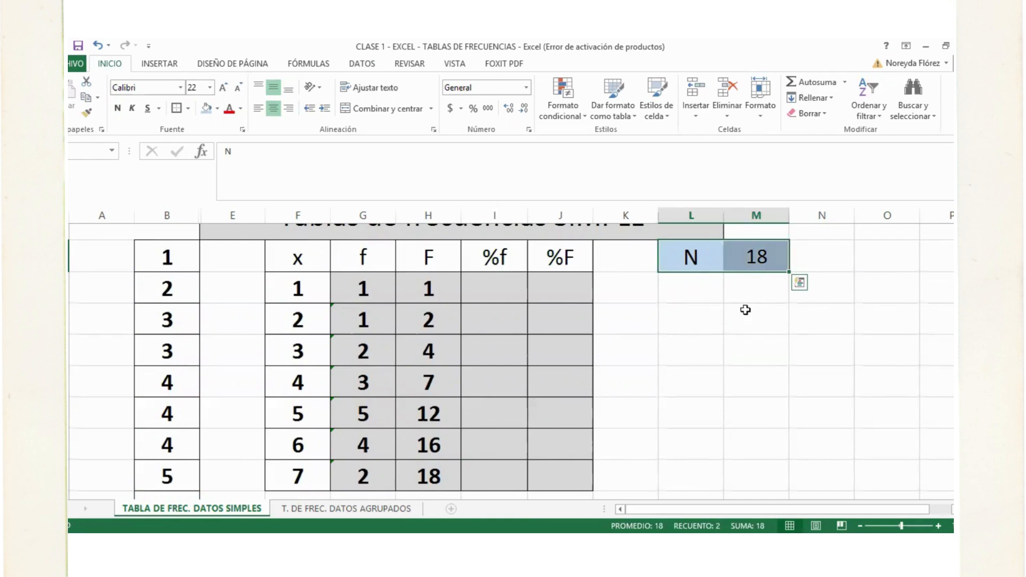
scroll(566, 361, up, 1)
scroll(534, 337, down, 1)
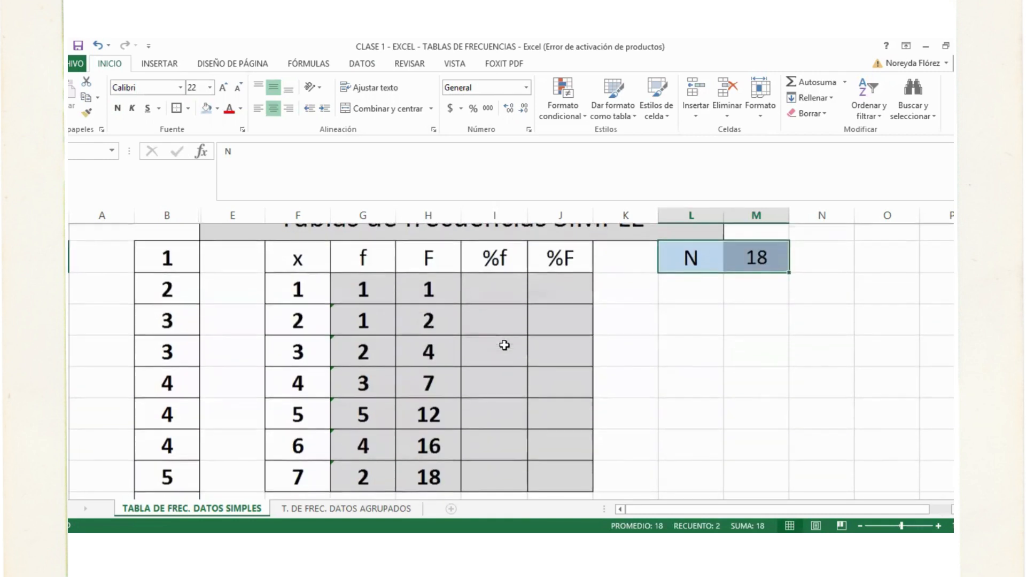
Enter the relative percentage formula =F6/H12*100 in the first %f cell, I6
click(500, 297)
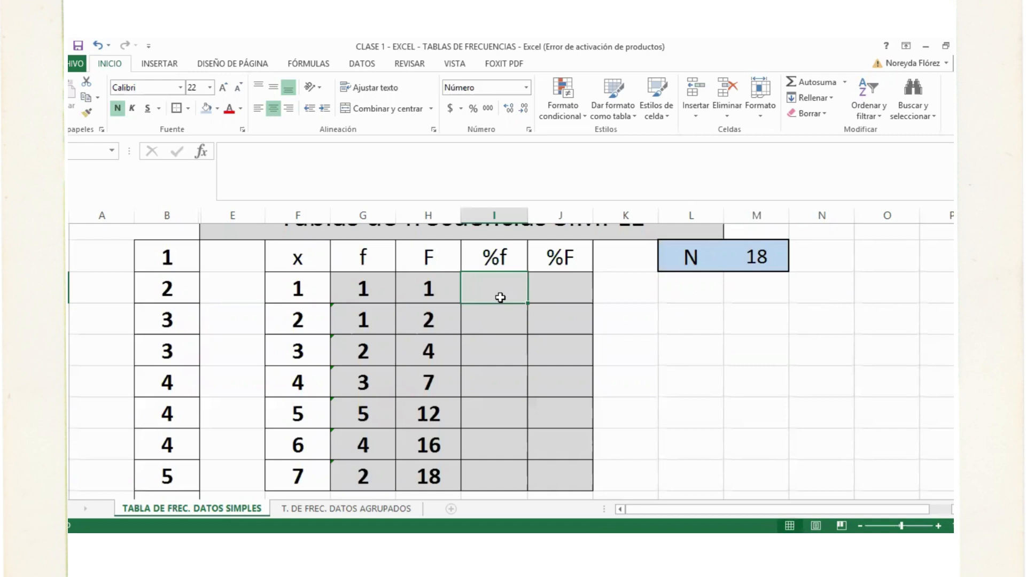
click(356, 255)
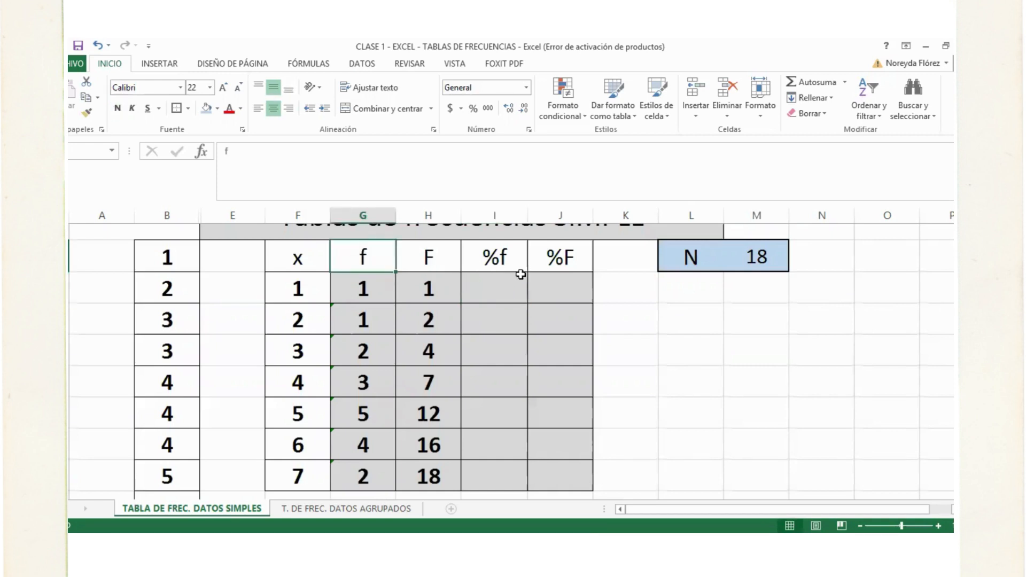
click(503, 249)
click(493, 292)
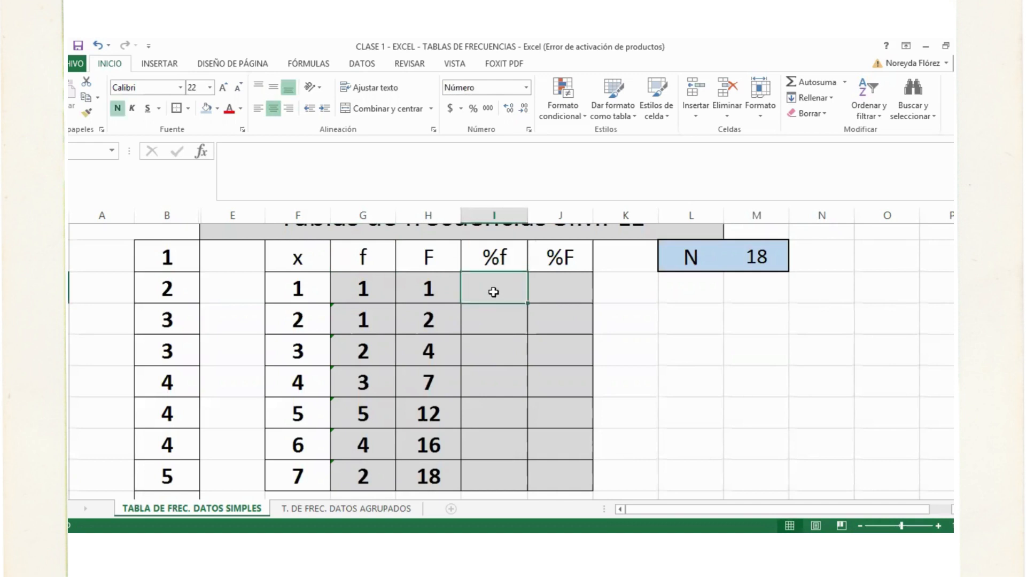
text(=)
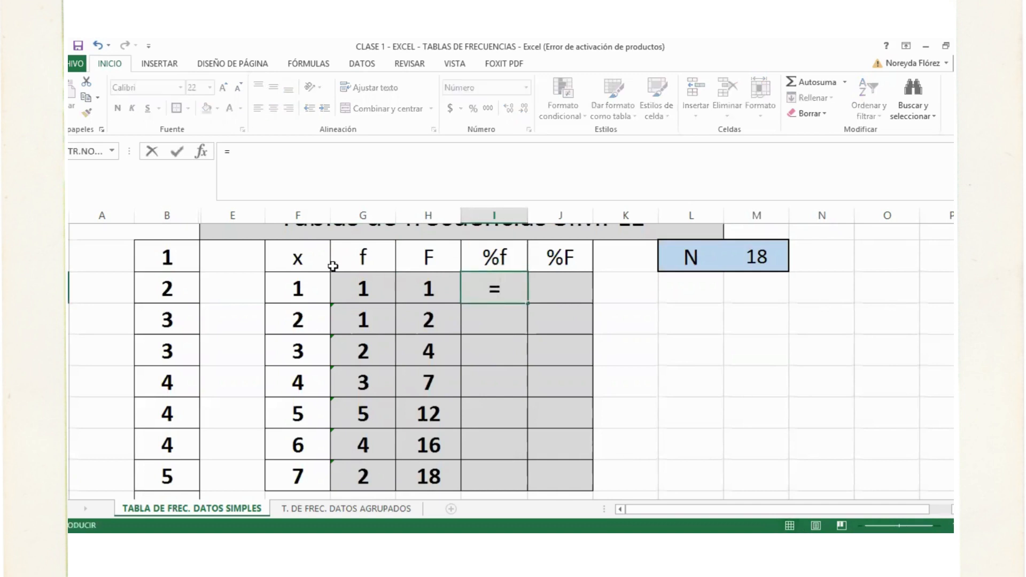
click(304, 280)
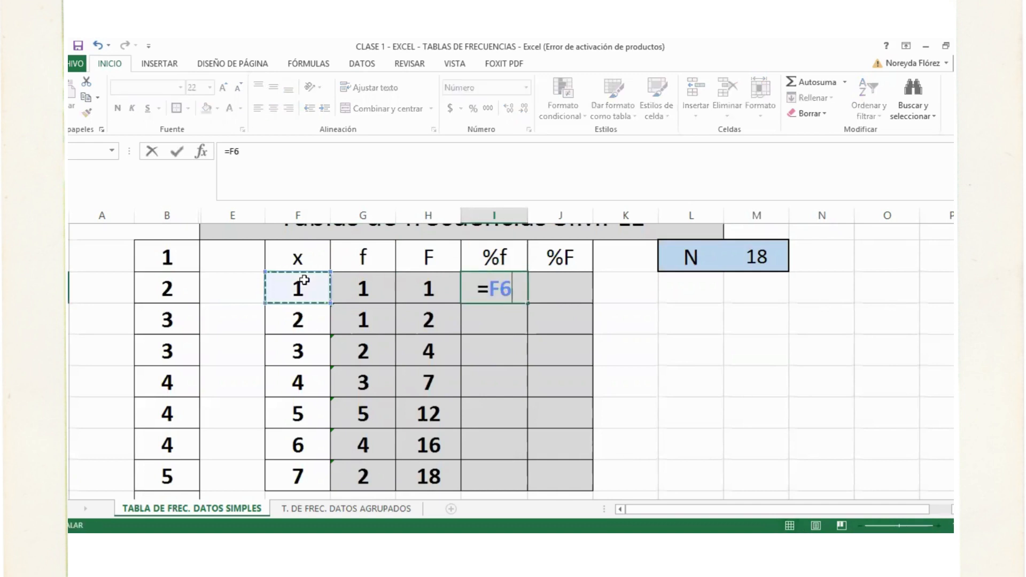
text(/)
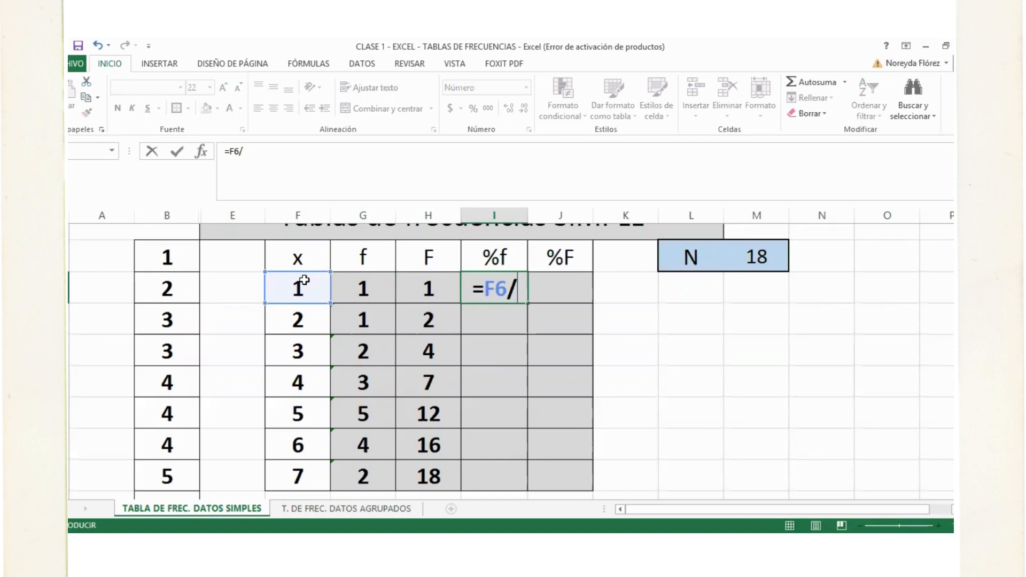
click(428, 477)
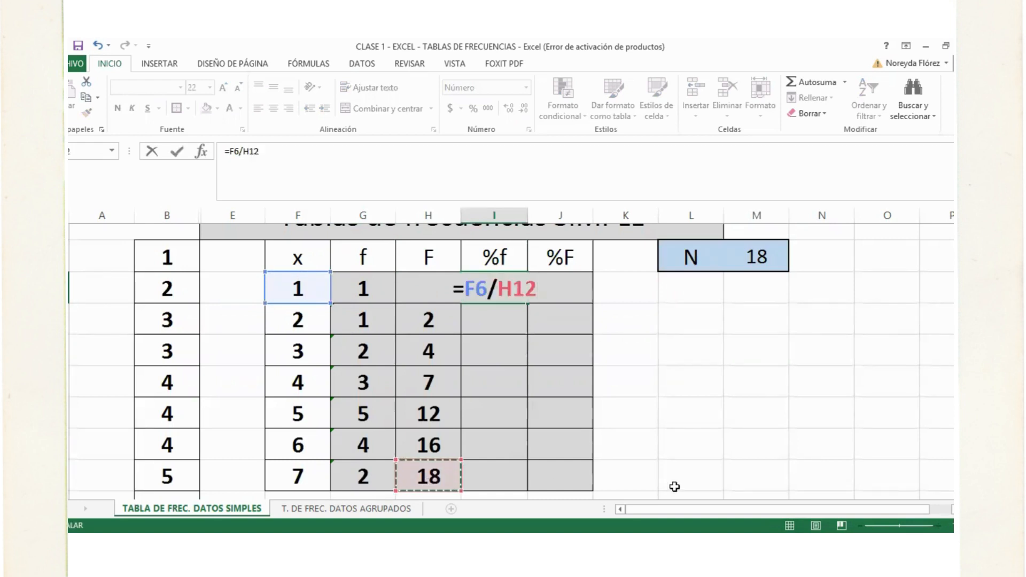
text(*100)
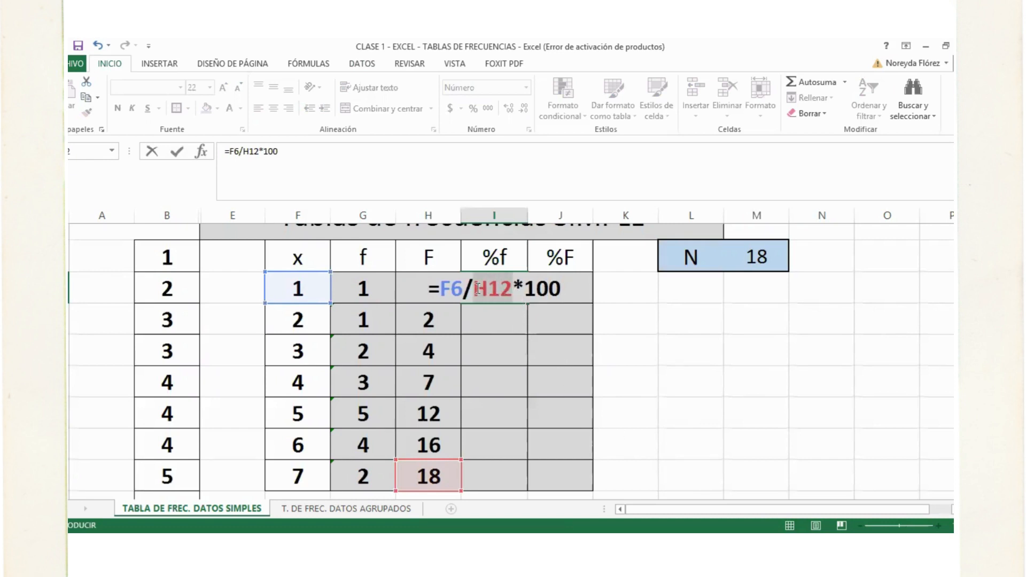
Make the divisor in I6 absolute so the formula is =F6/$H$12*100, and fill it down through I12
click(475, 289)
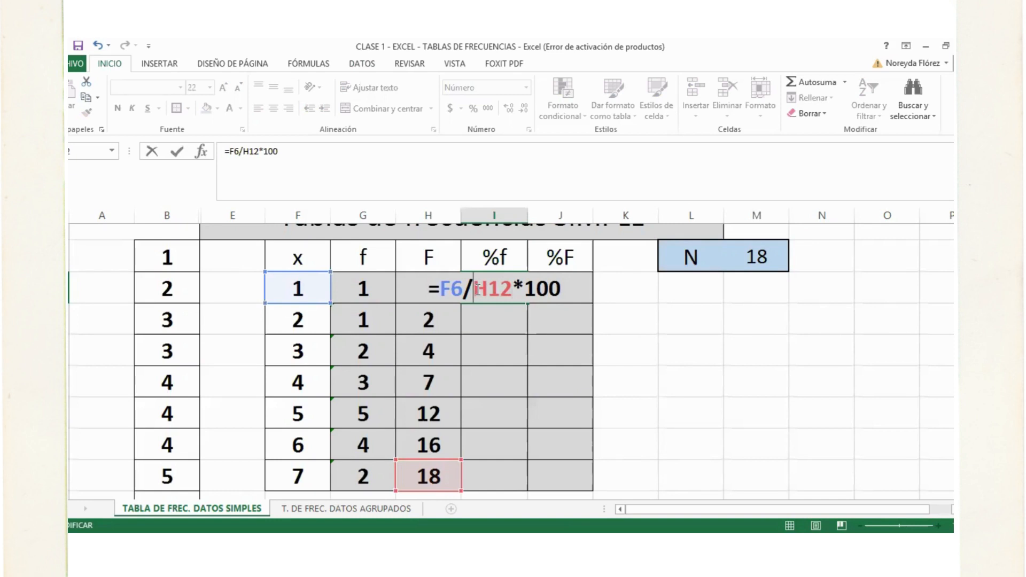
text($)
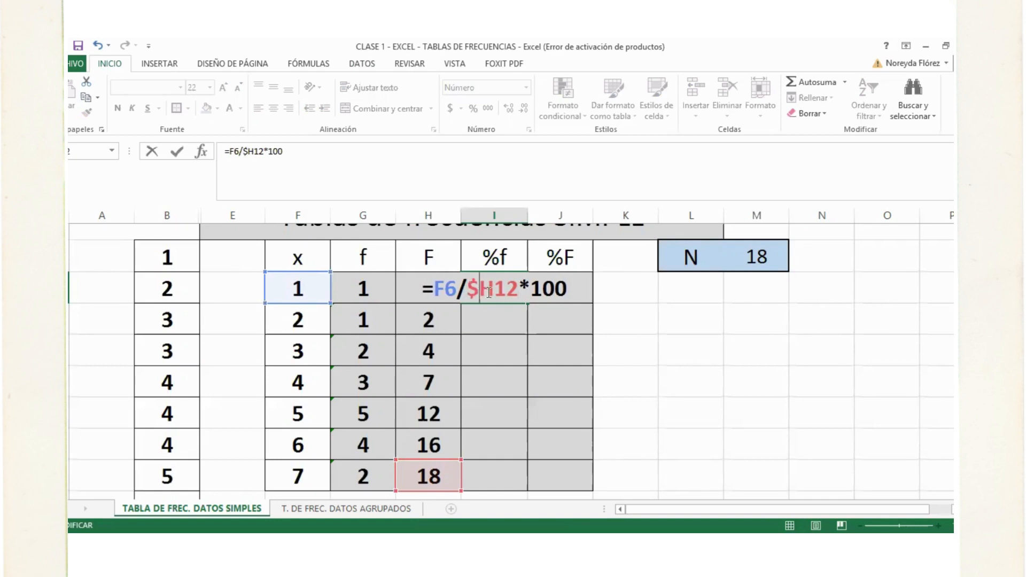
click(494, 287)
text($)
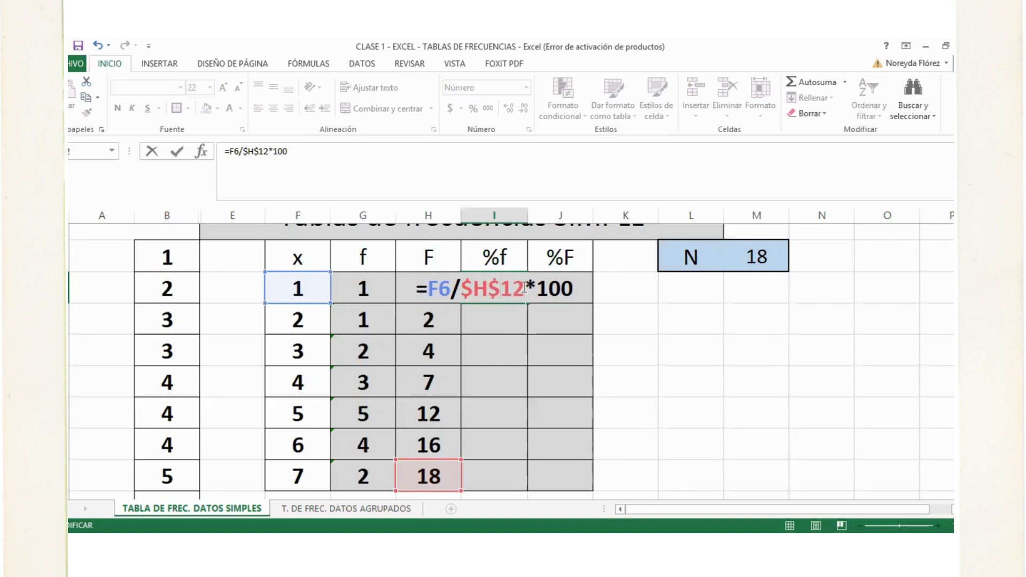
drag(522, 287, 465, 286)
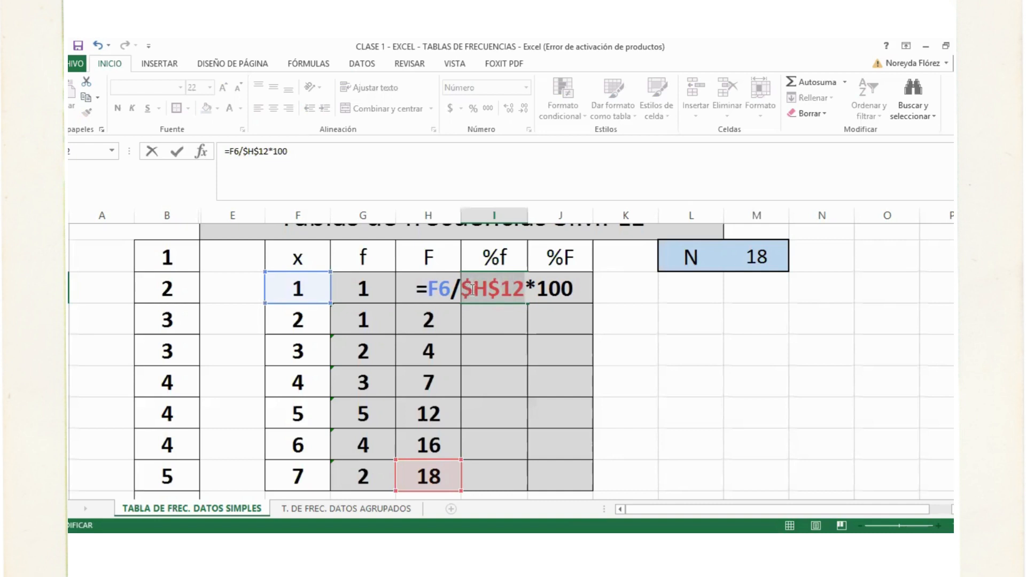
click(472, 289)
drag(488, 287, 466, 293)
key(Return)
click(523, 293)
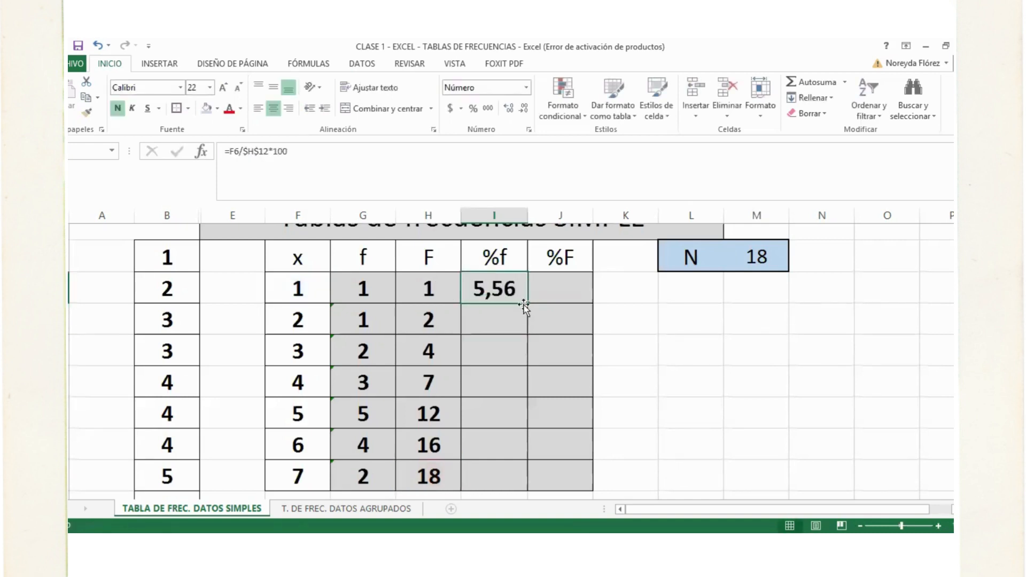
drag(528, 303, 522, 476)
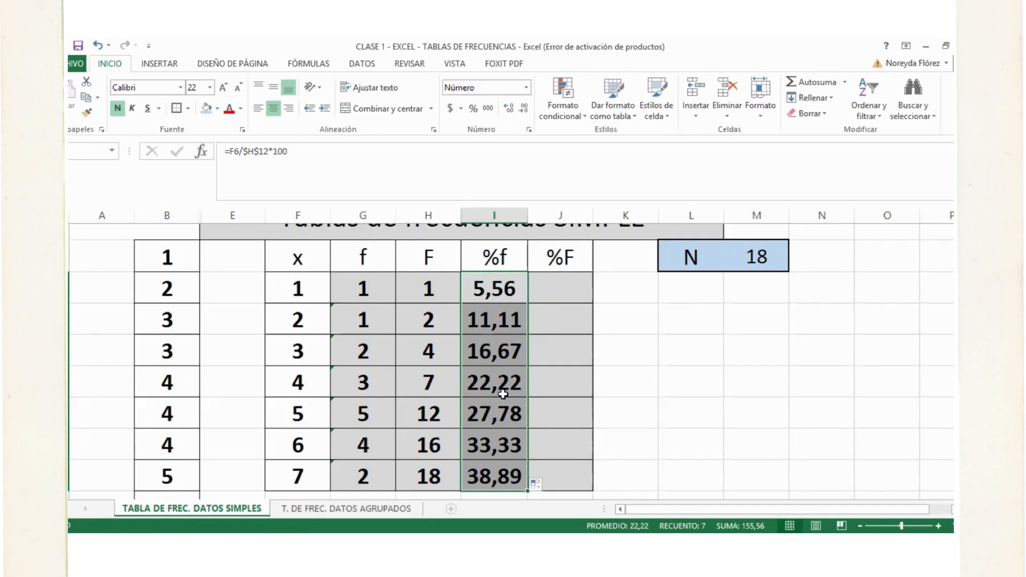
Format the %f values in I6:I12 with no decimals and make column I slightly narrower than its original width
click(507, 111)
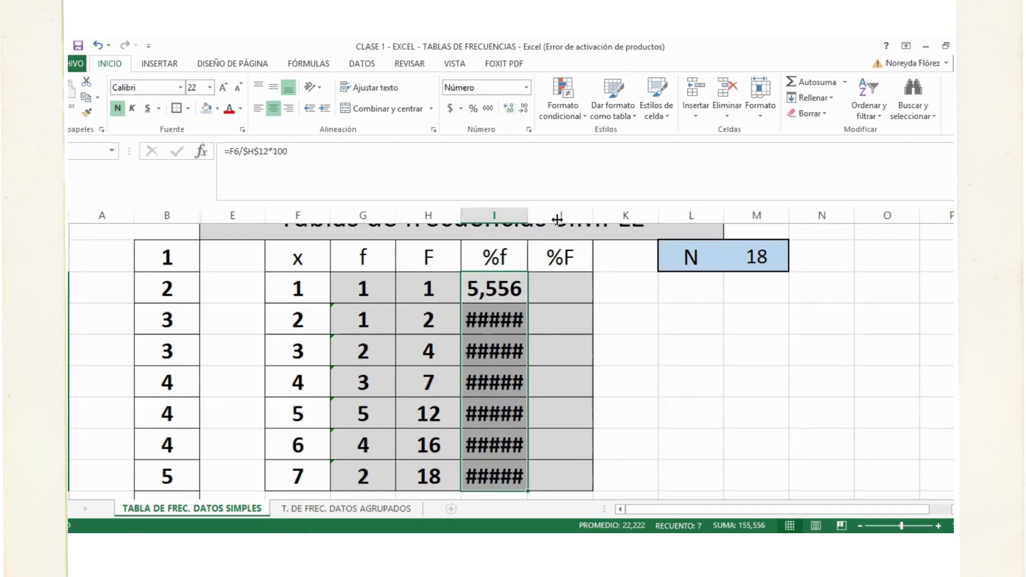
drag(557, 219, 558, 219)
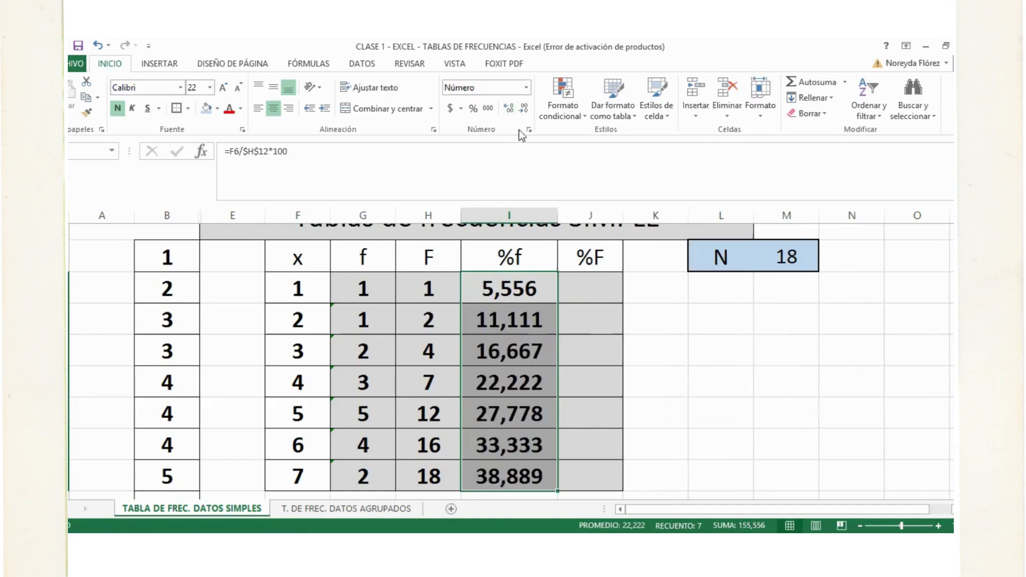
click(524, 108)
click(524, 109)
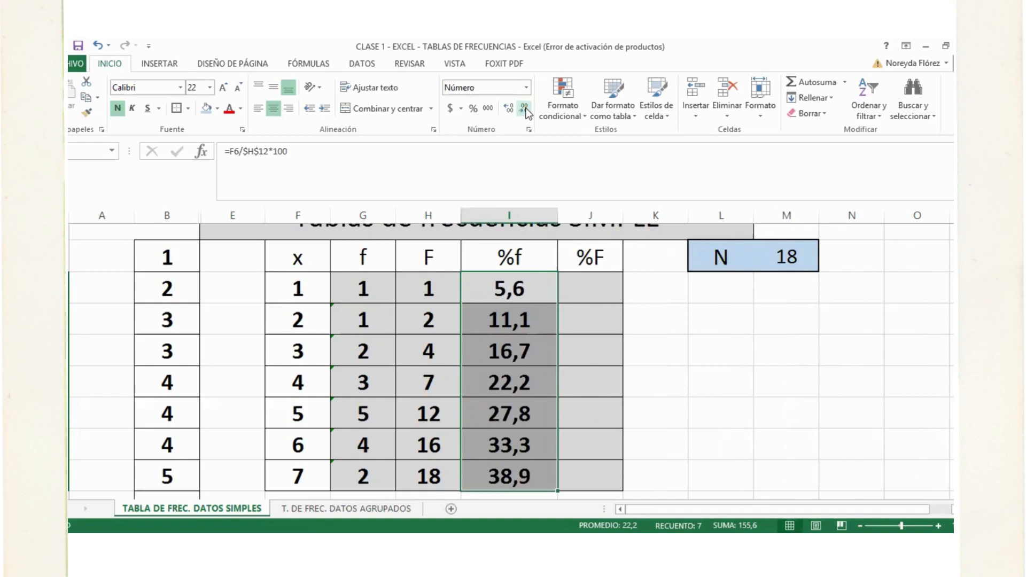
click(525, 109)
drag(557, 215, 519, 217)
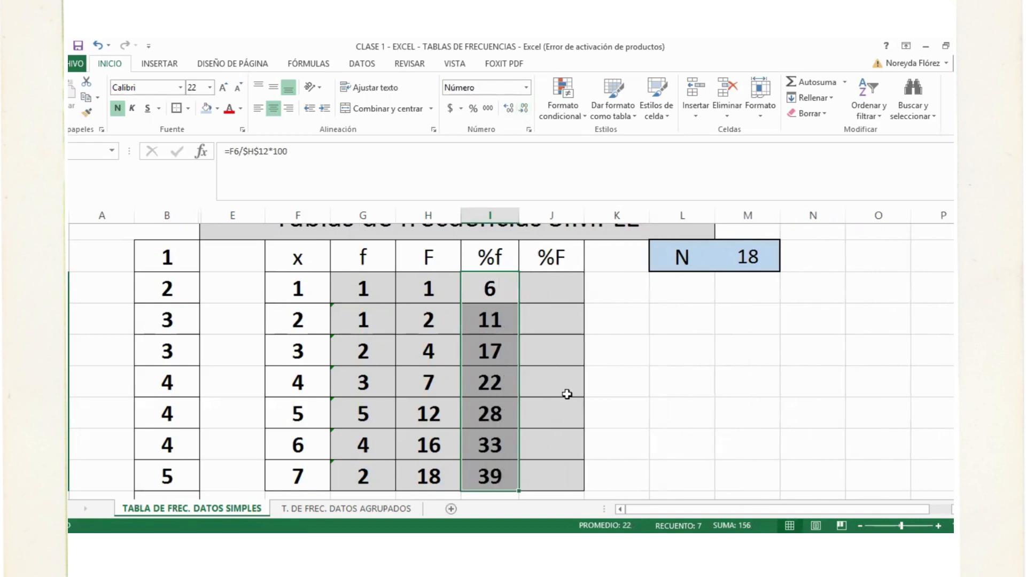
Start the cumulative percentage column by entering =I6 in J6
click(557, 288)
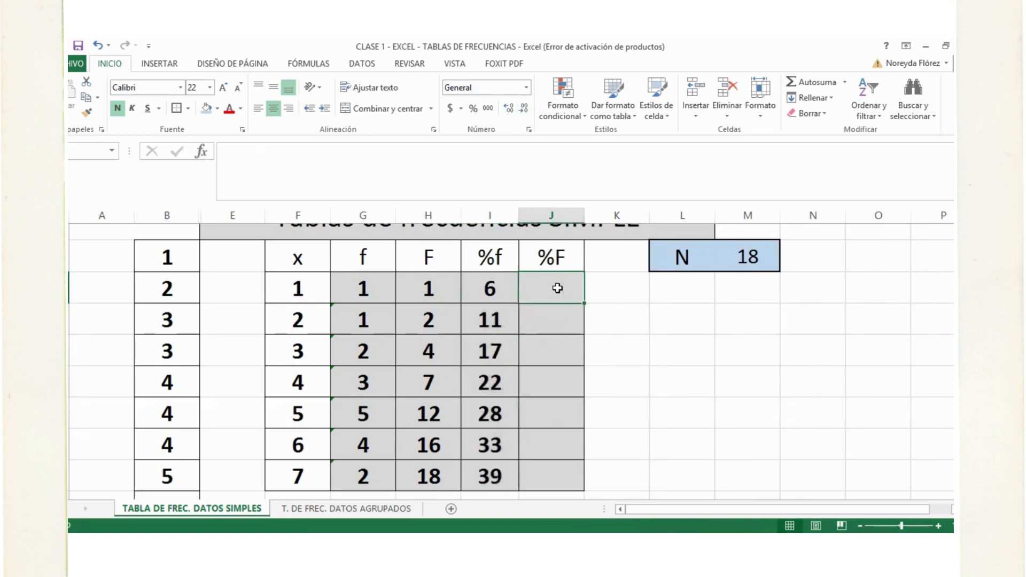
text(=)
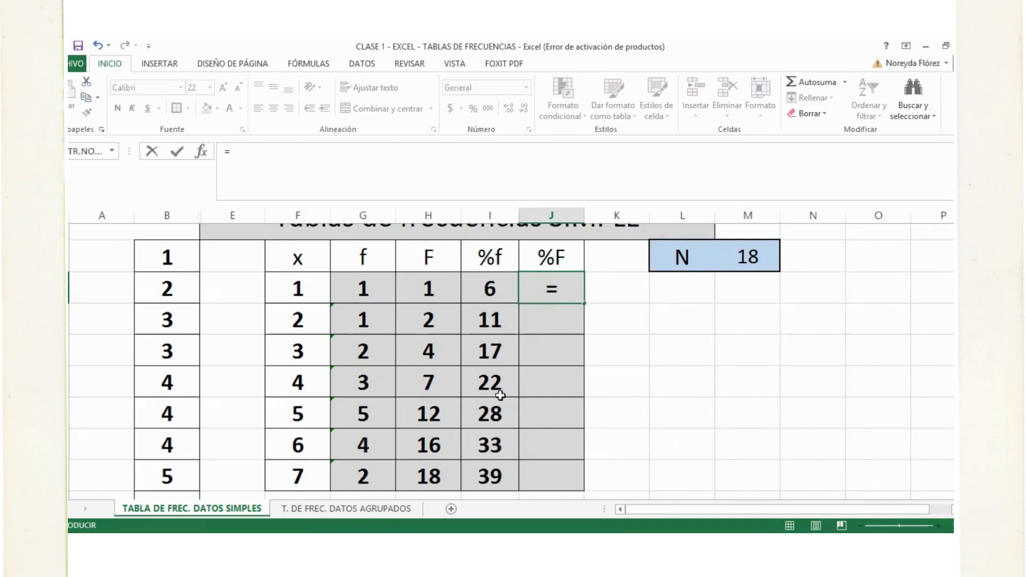
click(496, 290)
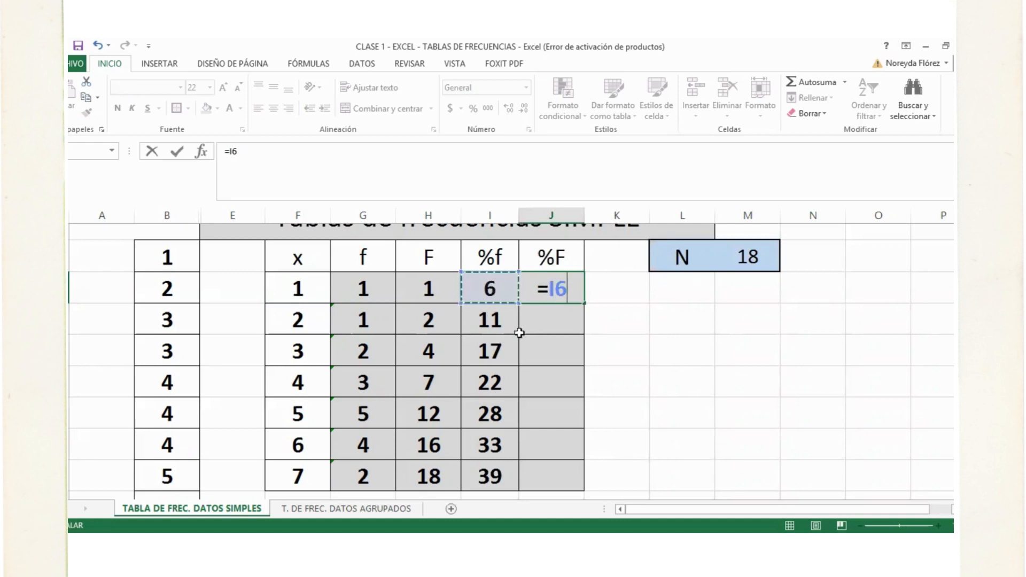
key(Return)
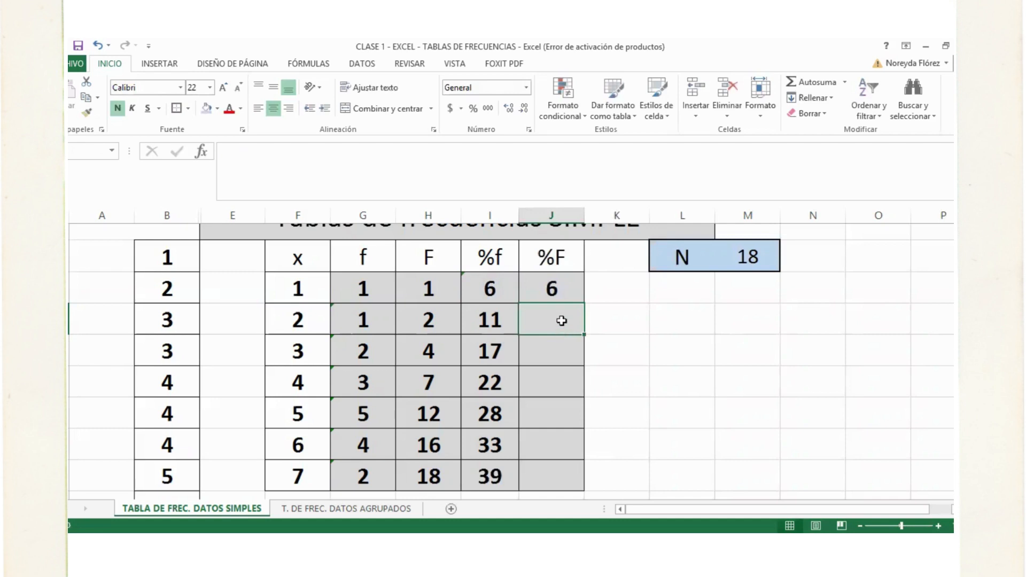
Enter the cumulative formula =I7+J6 in J7 and fill it down through J12
text(=)
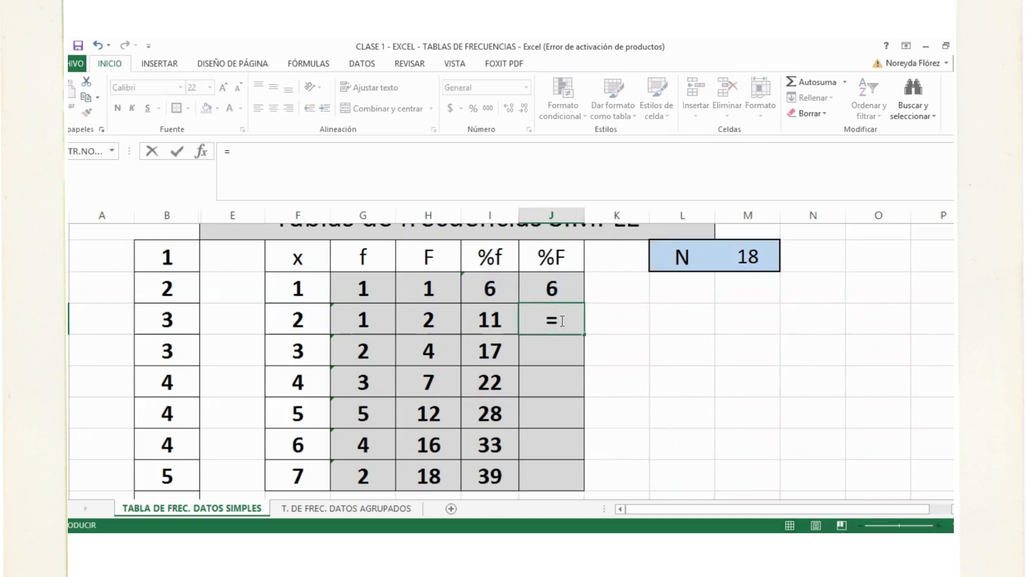
click(484, 315)
text(+)
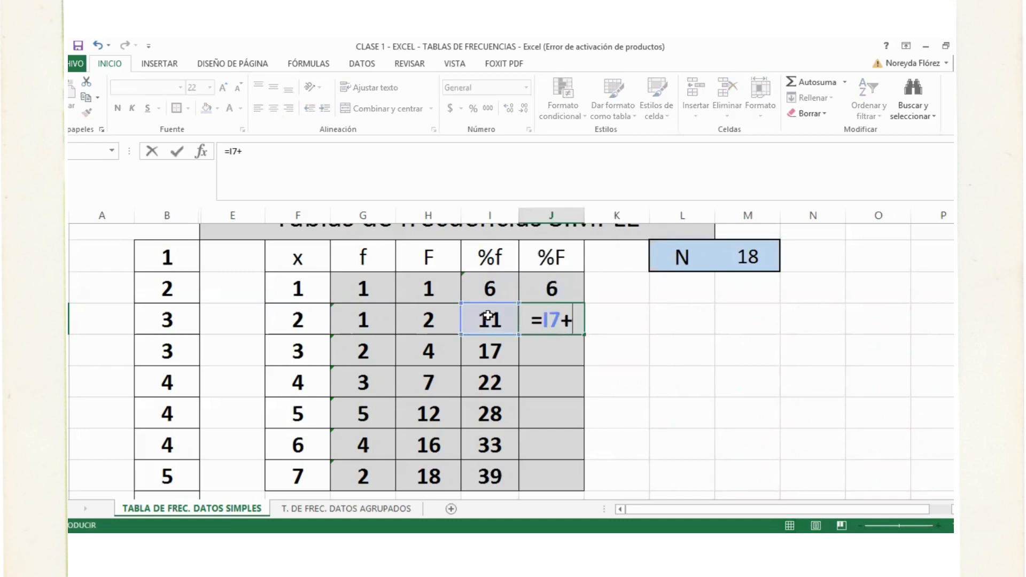
click(551, 280)
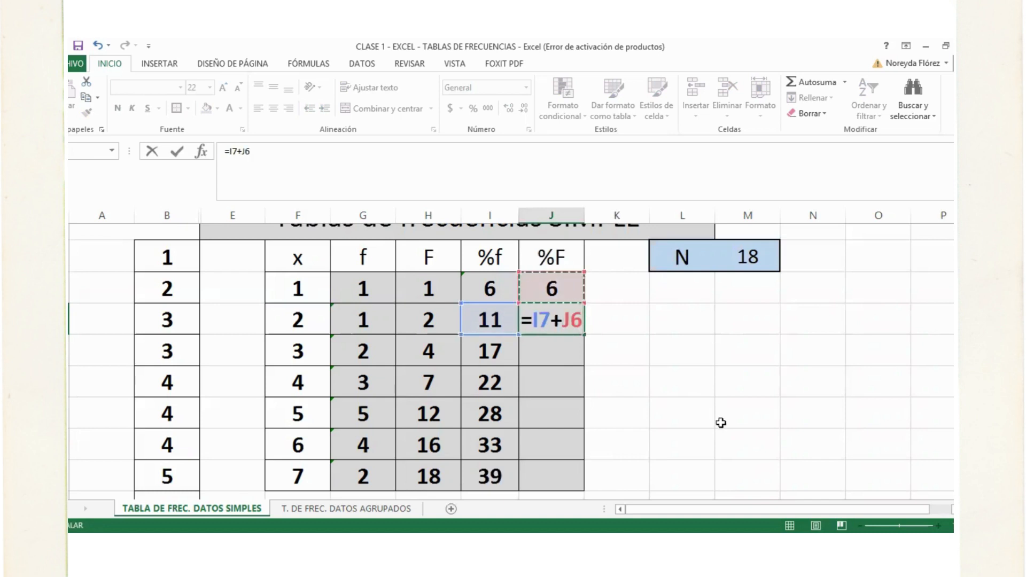
key(Return)
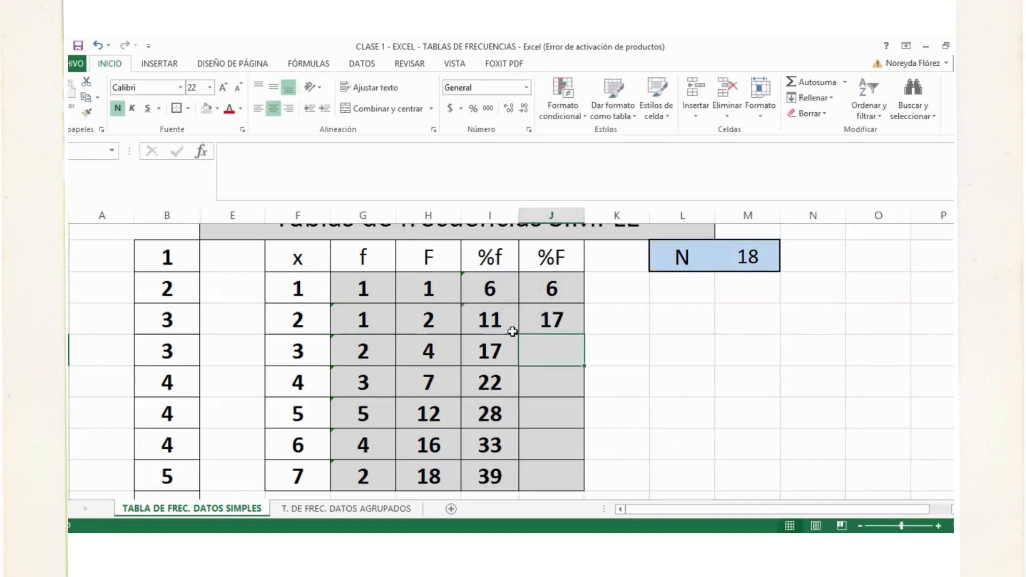
click(543, 318)
drag(563, 464, 563, 481)
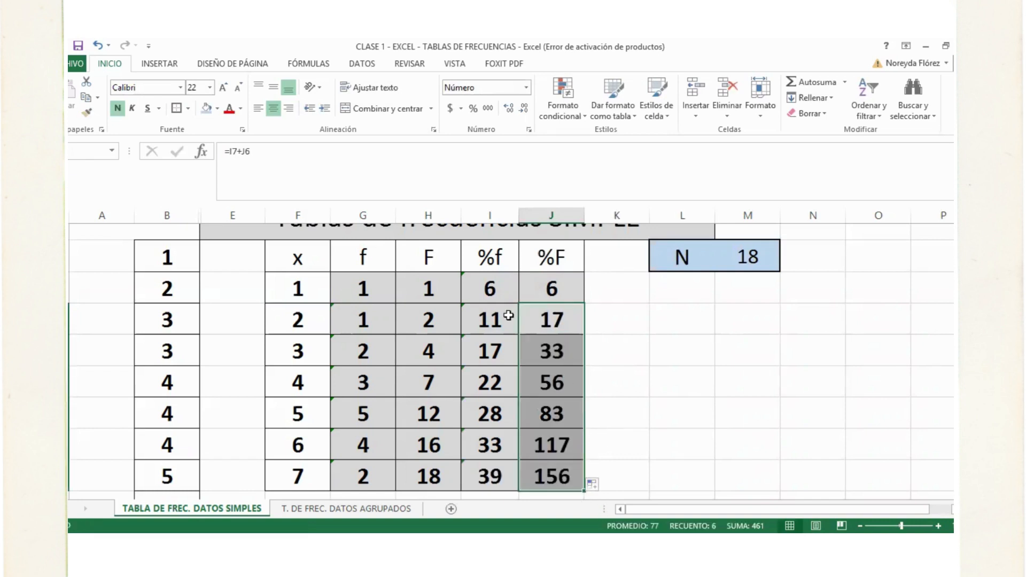
Check the first-row formulas in the F, %f and %F columns for an error in the percentages
click(555, 289)
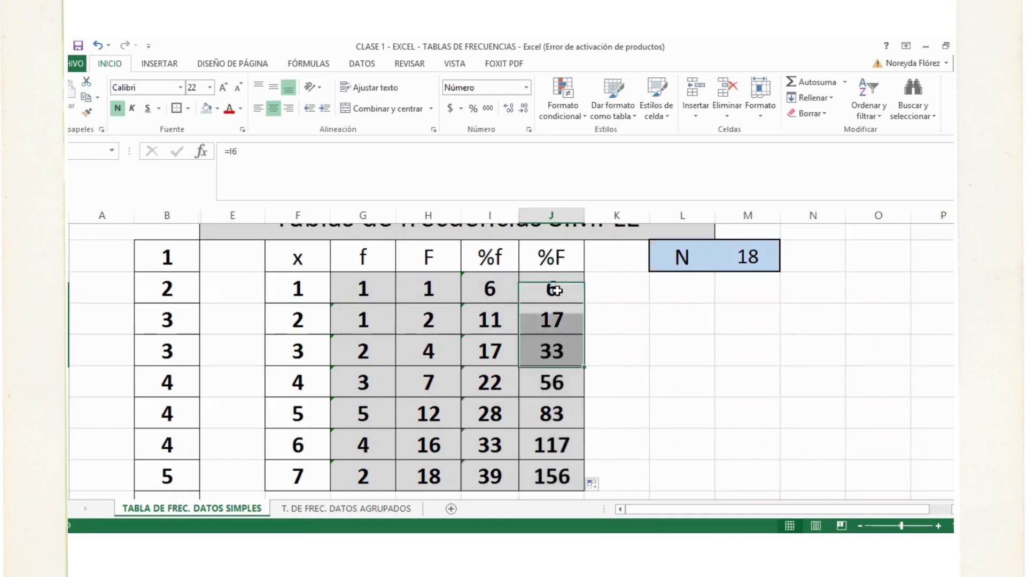
click(496, 289)
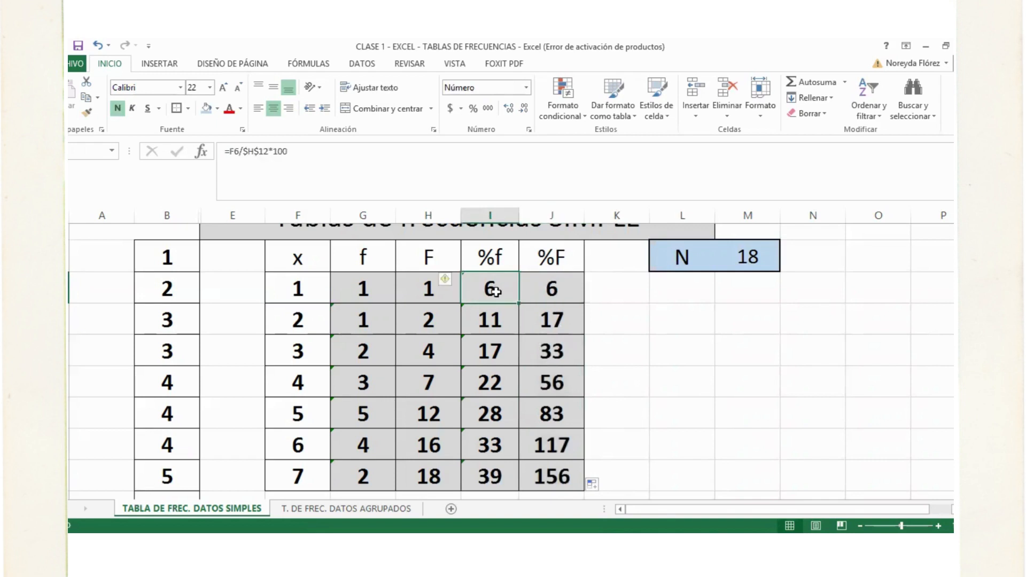
click(424, 291)
click(483, 297)
click(556, 297)
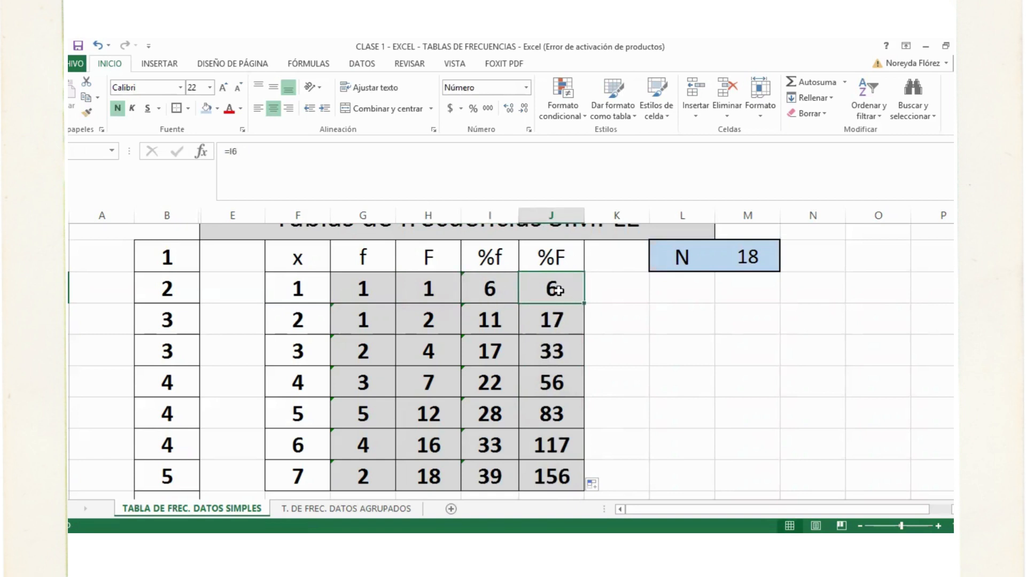
double_click(557, 290)
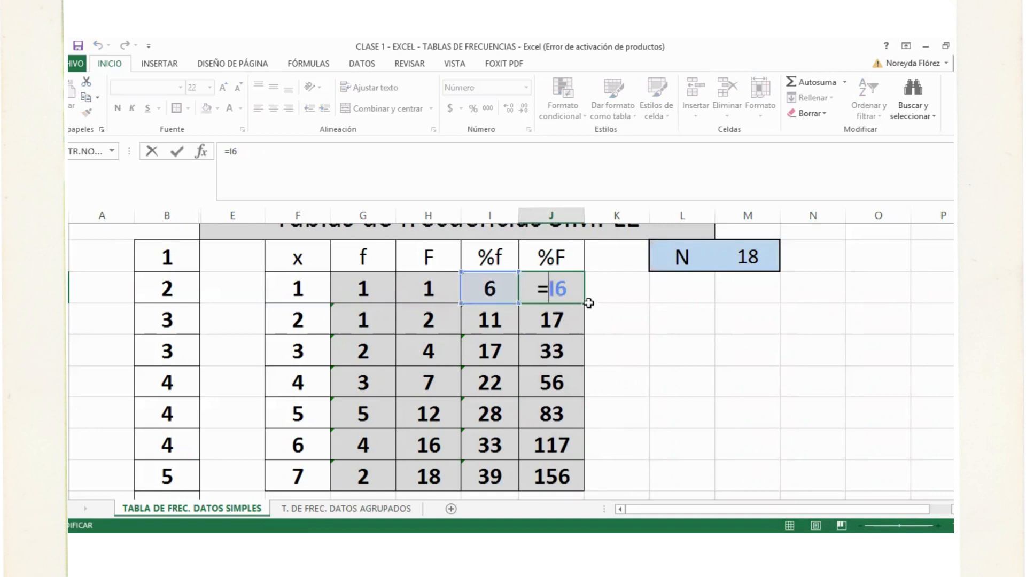
key(ctrl+Return)
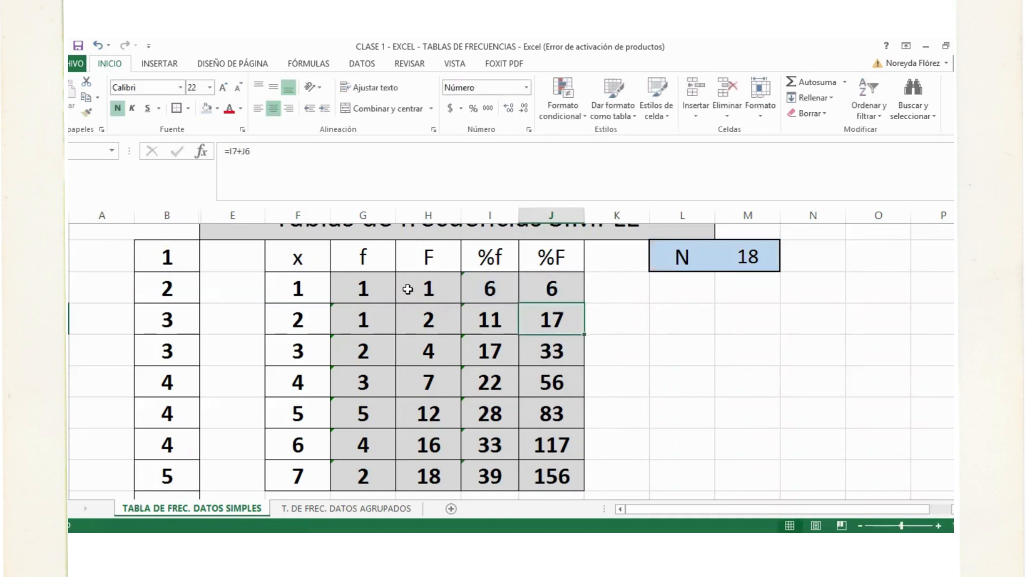
Correct the %f formula in I6 to =G6/$H$12*100 so it uses the frequency f
click(489, 289)
double_click(490, 289)
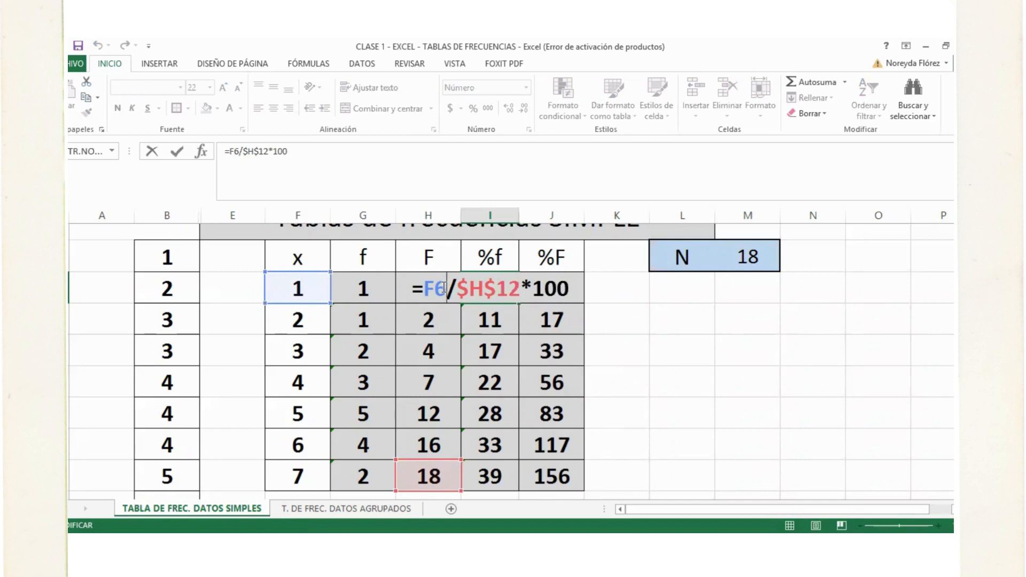
key(BackSpace)
key(BackSpace)
text(G6)
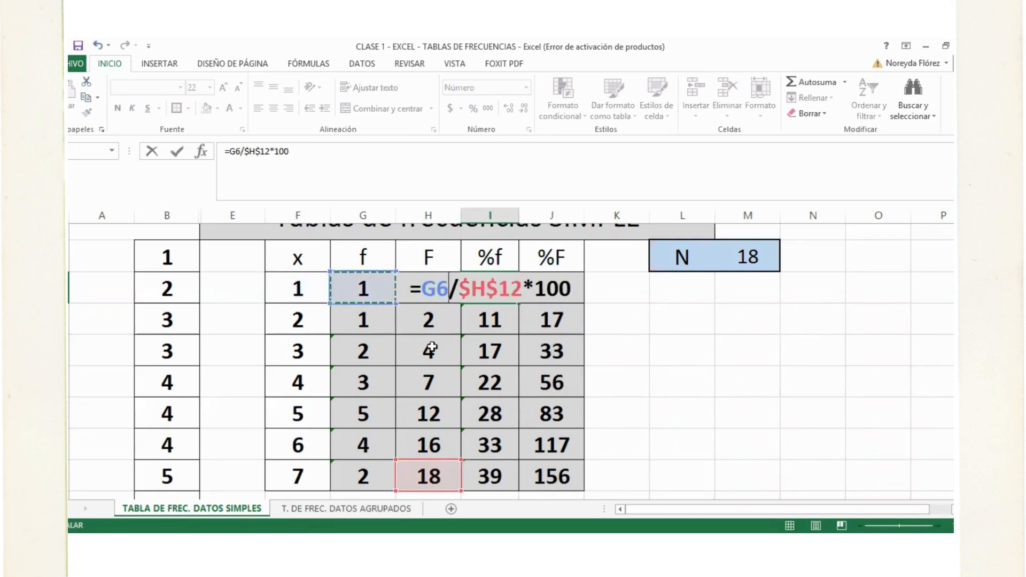
key(Return)
click(431, 289)
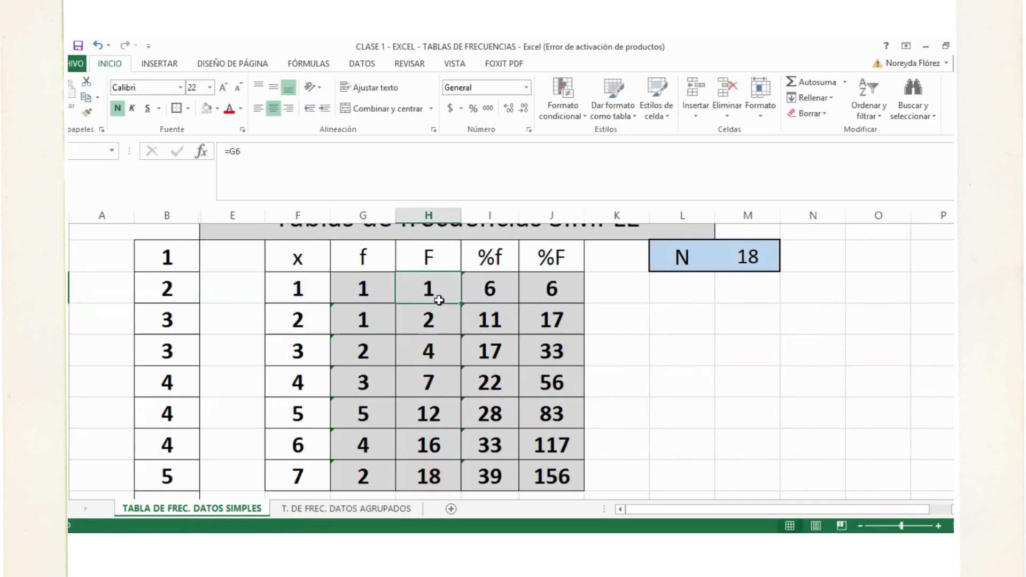
drag(461, 305, 439, 481)
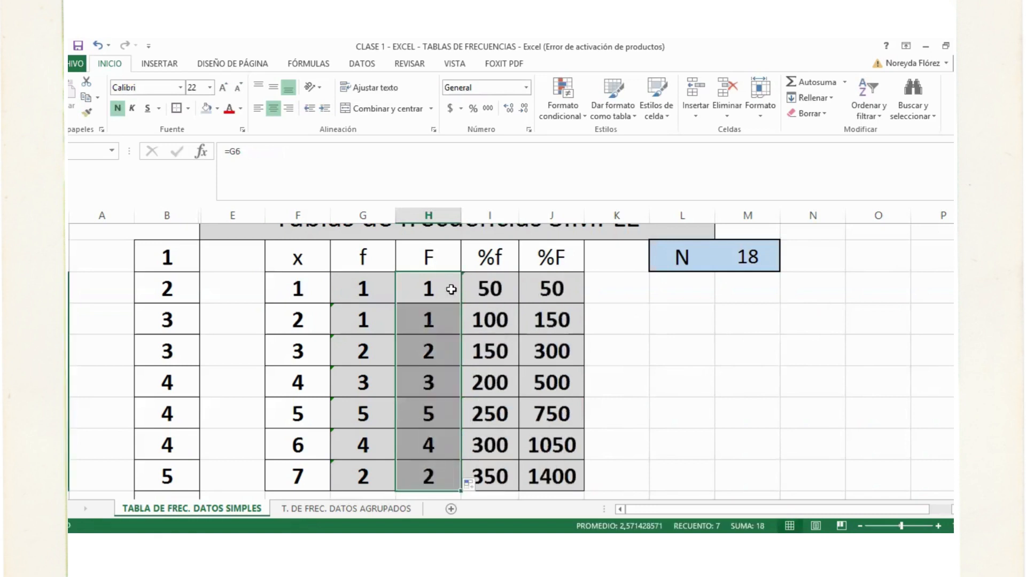
click(490, 283)
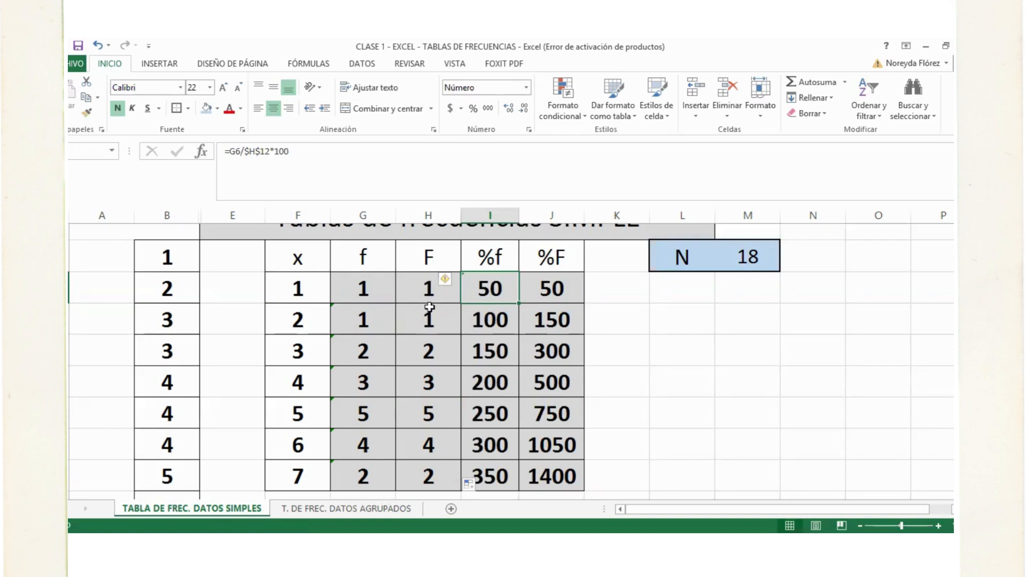
click(420, 290)
key(ctrl+z)
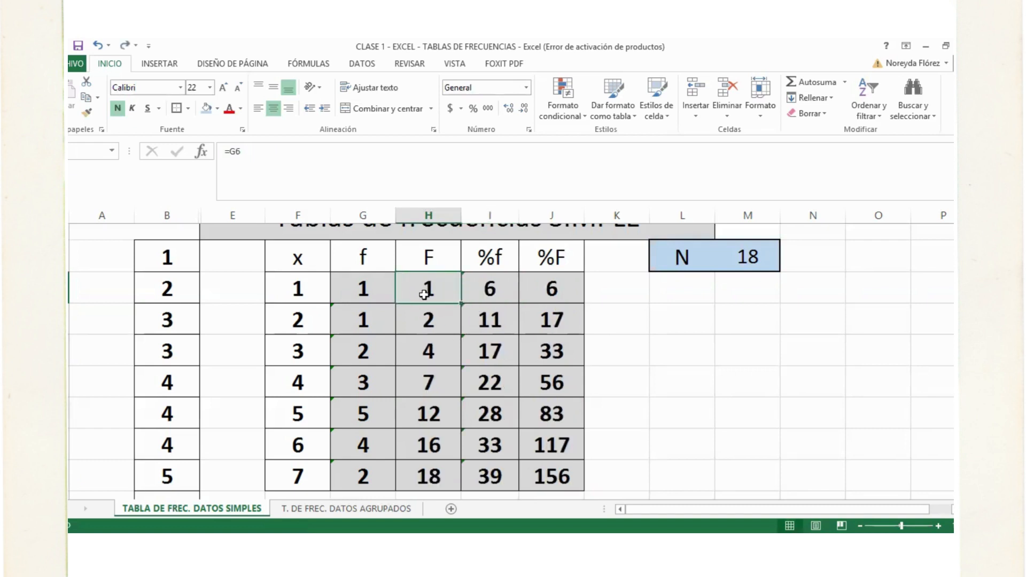
Compare the %f formulas in I6 and I7, then clear I6 and rebuild it as =G6/H12*100
click(491, 283)
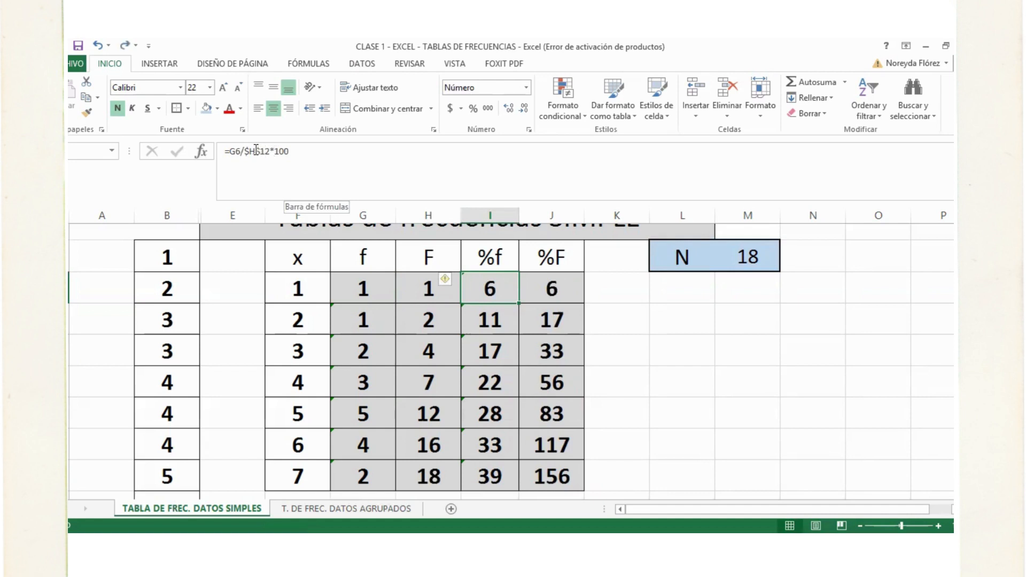
click(506, 316)
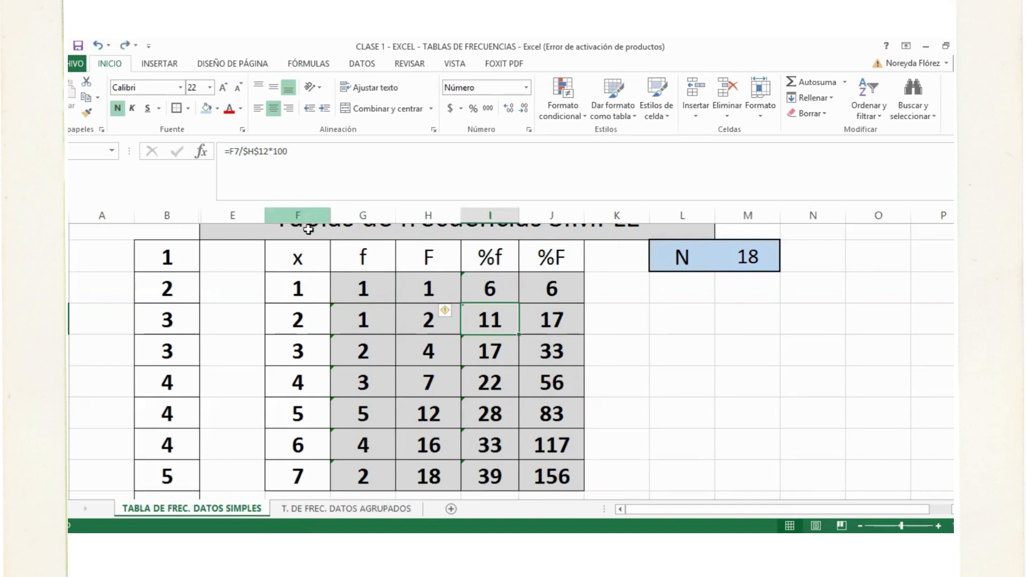
click(483, 289)
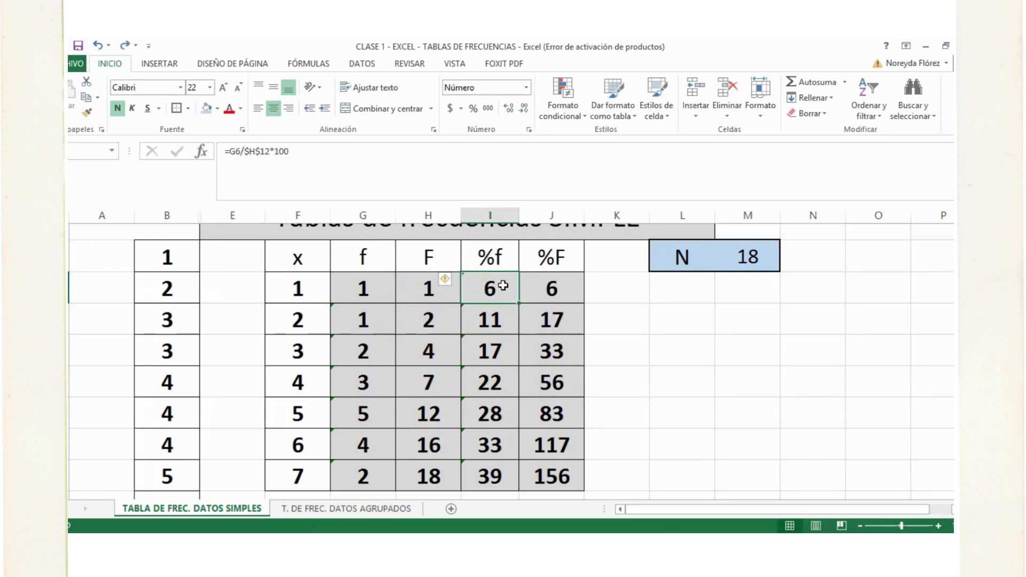
key(Delete)
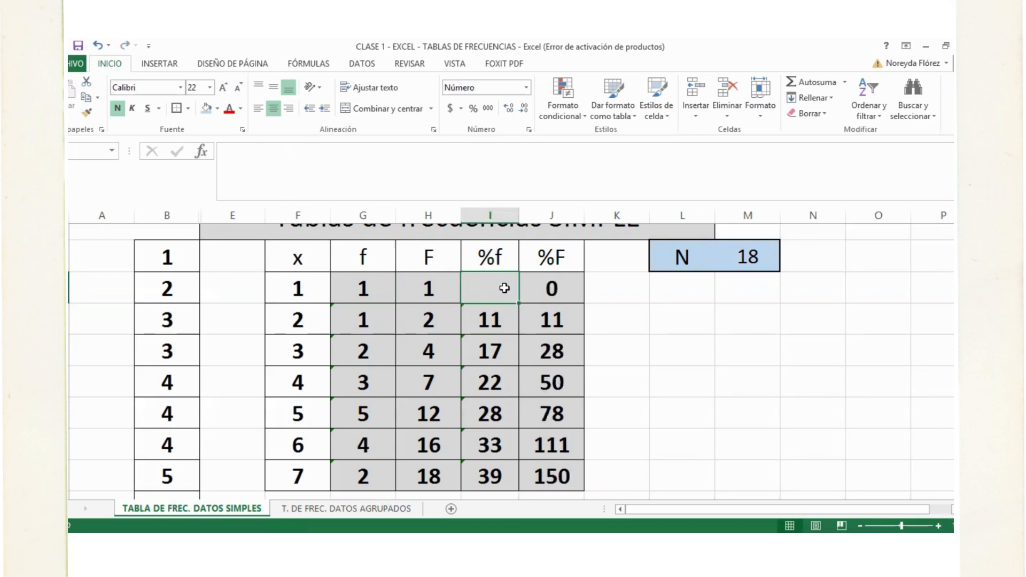
text(=)
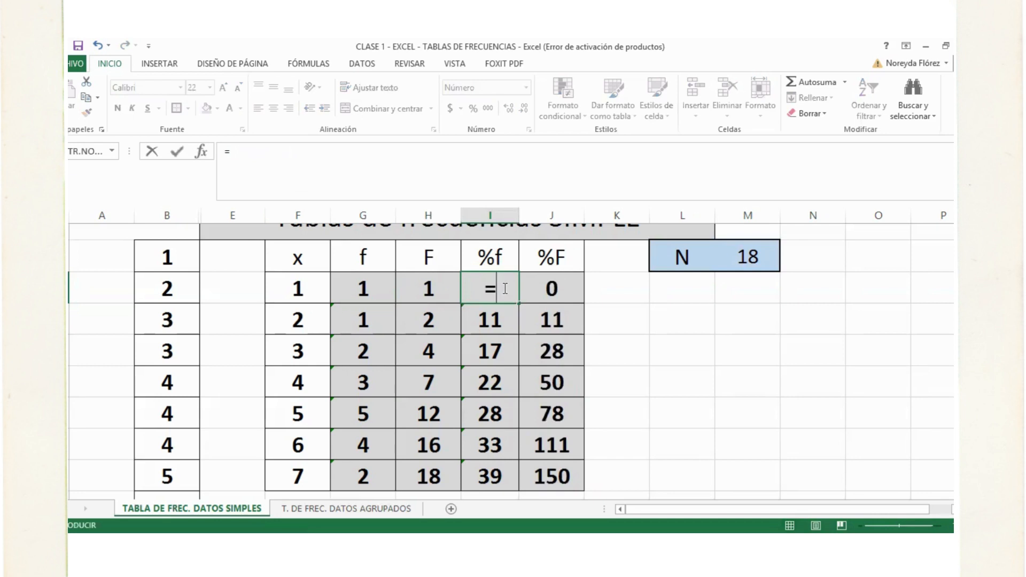
click(357, 284)
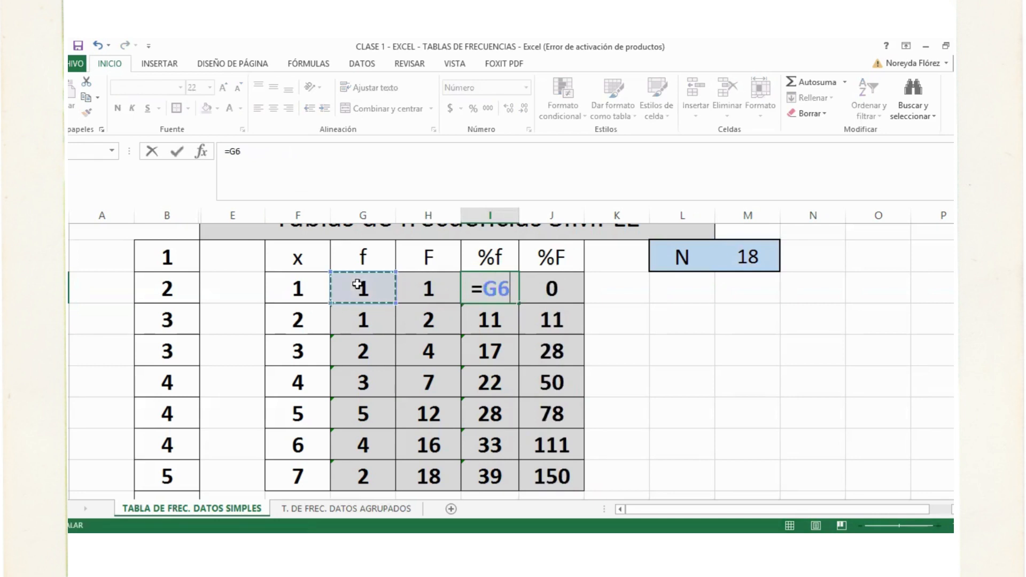
text(/)
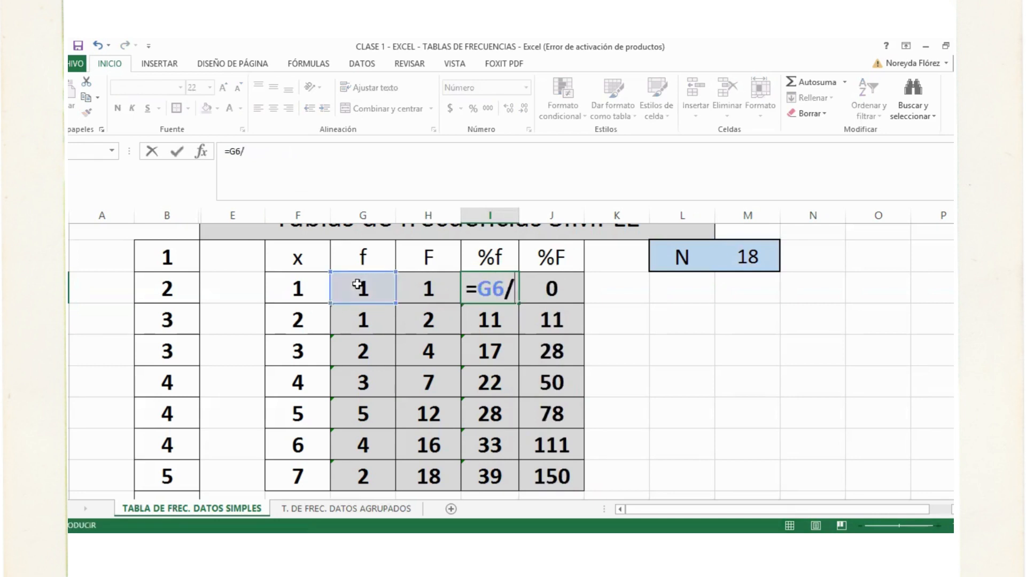
click(427, 475)
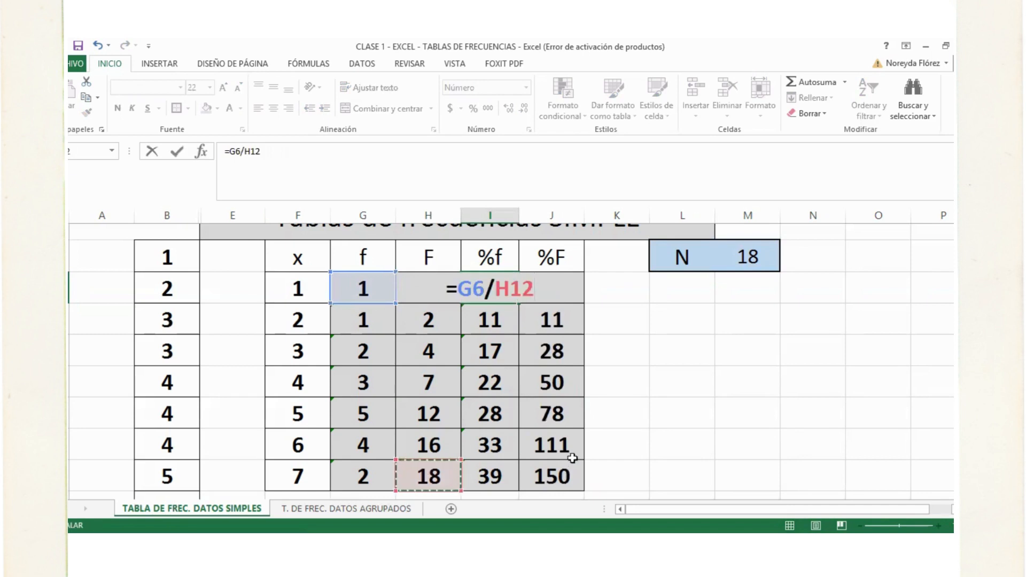
text(*100)
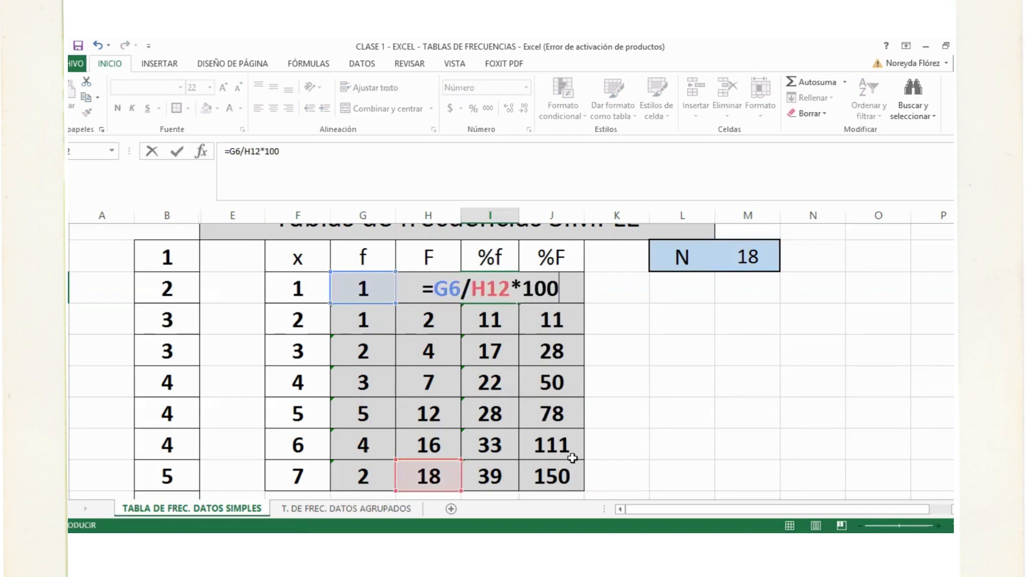
Make the H12 reference absolute so I6 reads =G6/$H$12*100, and fill the formula down through I12
click(472, 290)
text($)
click(492, 286)
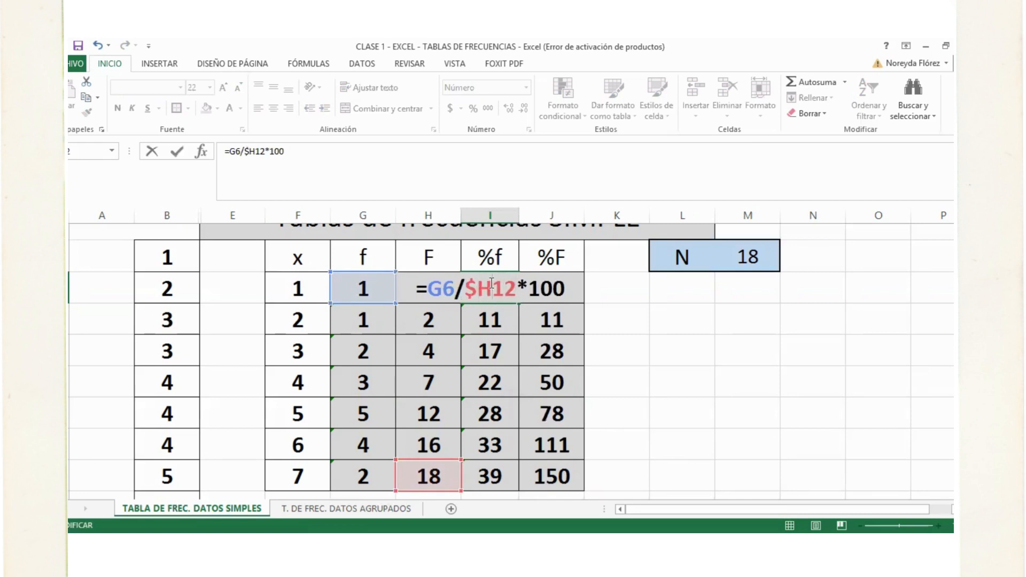
text($)
key(Return)
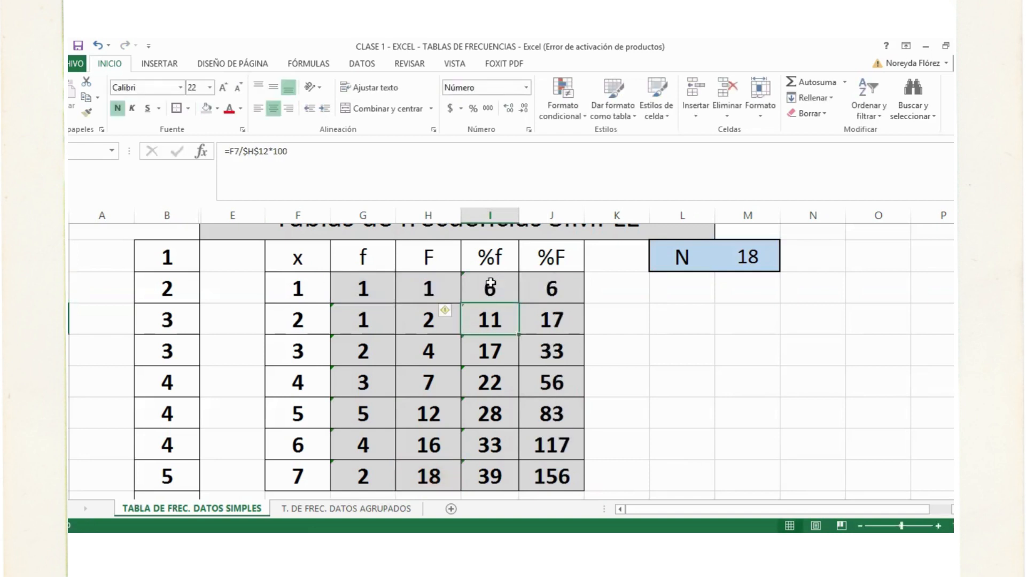
click(490, 292)
drag(517, 306, 515, 486)
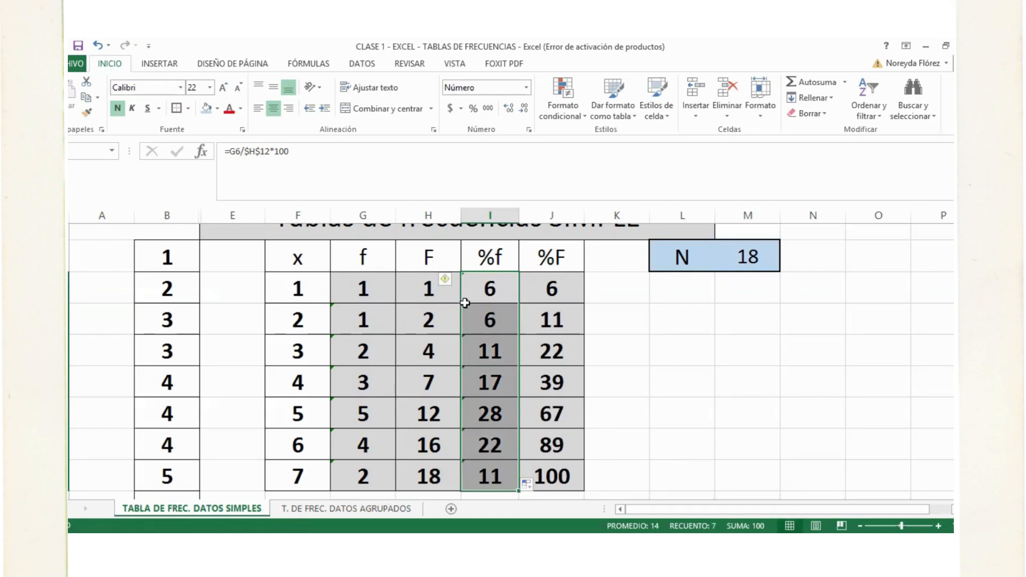
Highlight the final cumulative percentage in J12 with a red fill and select the whole frequency table
click(487, 284)
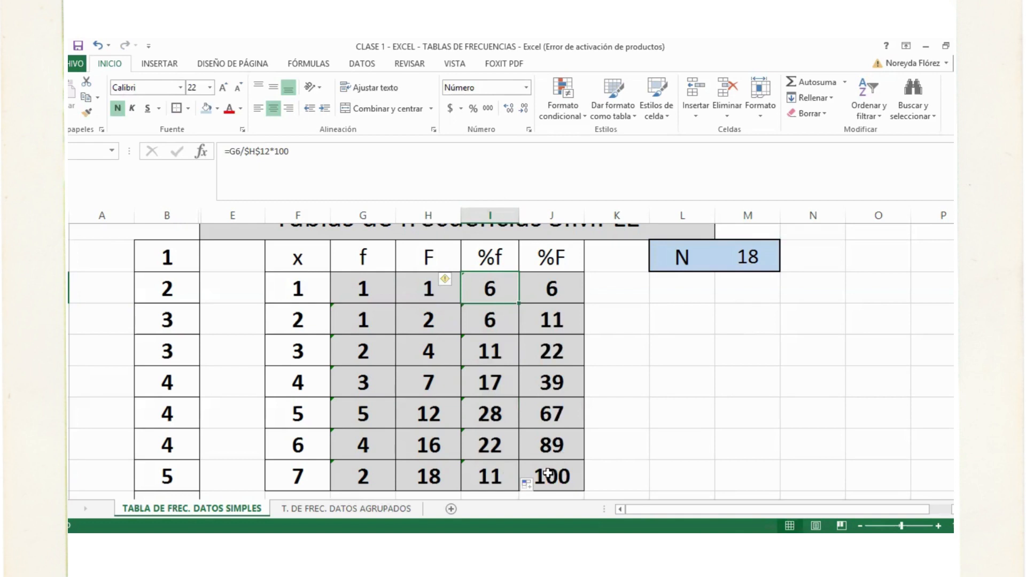
click(551, 474)
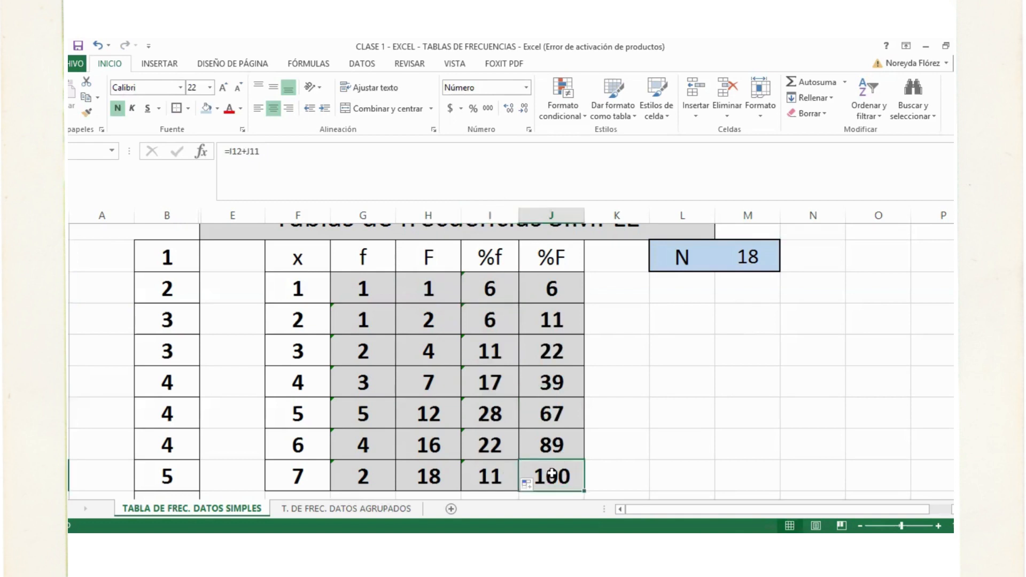
click(218, 111)
click(217, 214)
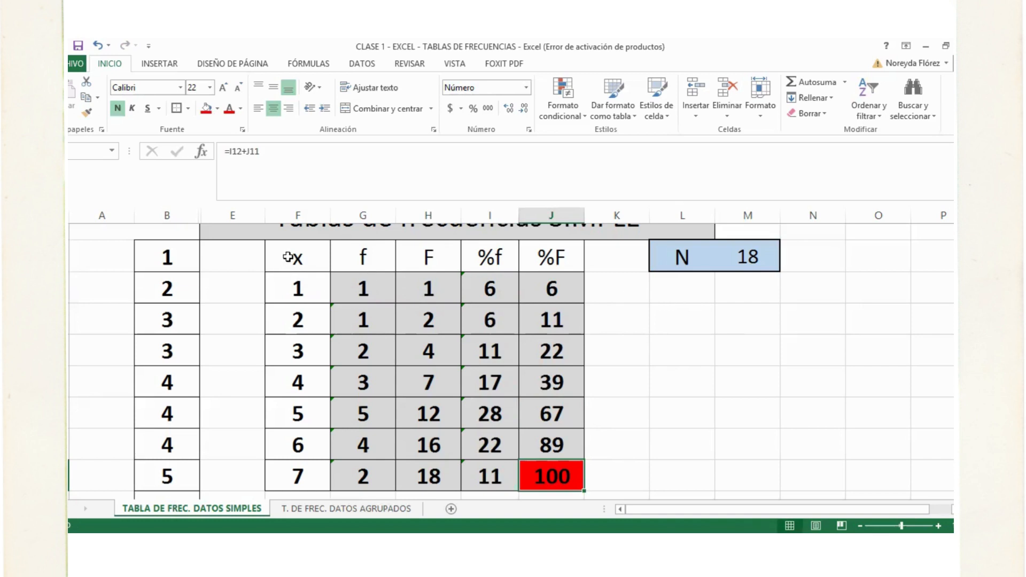
drag(288, 257, 546, 474)
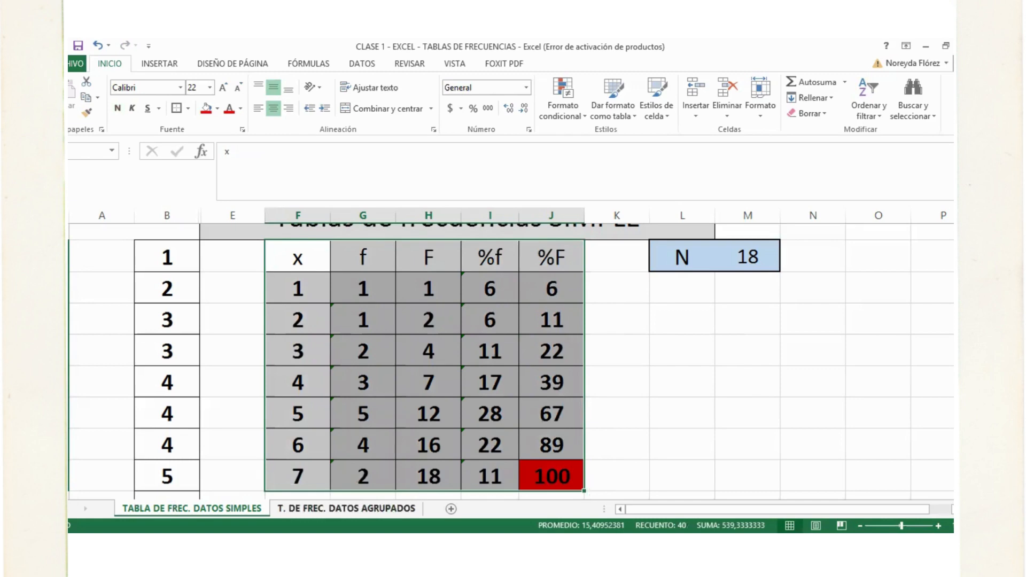
Switch to the T. DE FREC. DATOS AGRUPADOS sheet and look over its grouped frequency table
click(346, 508)
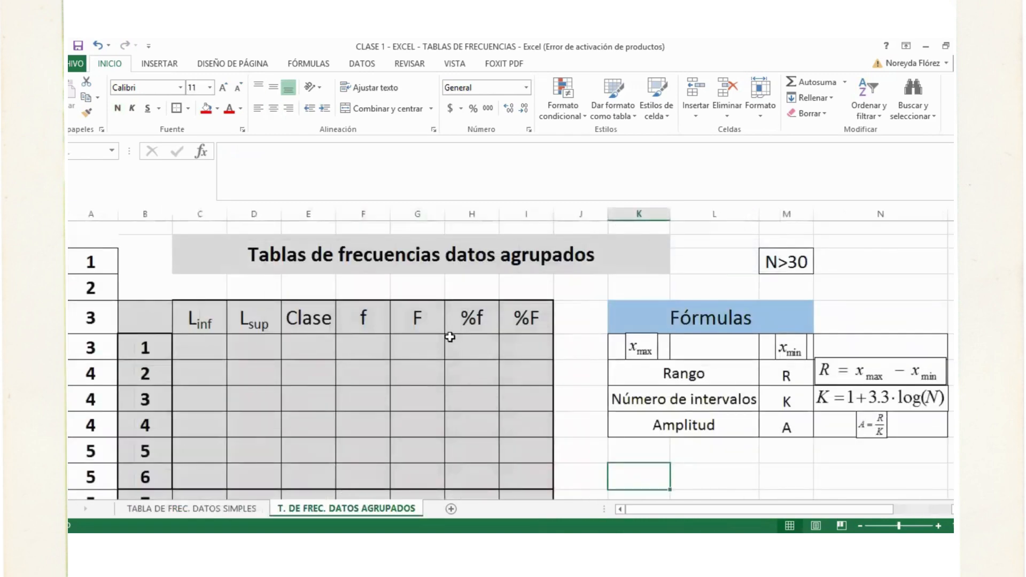
scroll(428, 412, down, 2)
scroll(432, 337, up, 2)
scroll(460, 347, down, 2)
scroll(461, 356, up, 2)
Format cell N5 beside the Fórmulas heading with font size 24, centred horizontally and vertically
click(858, 322)
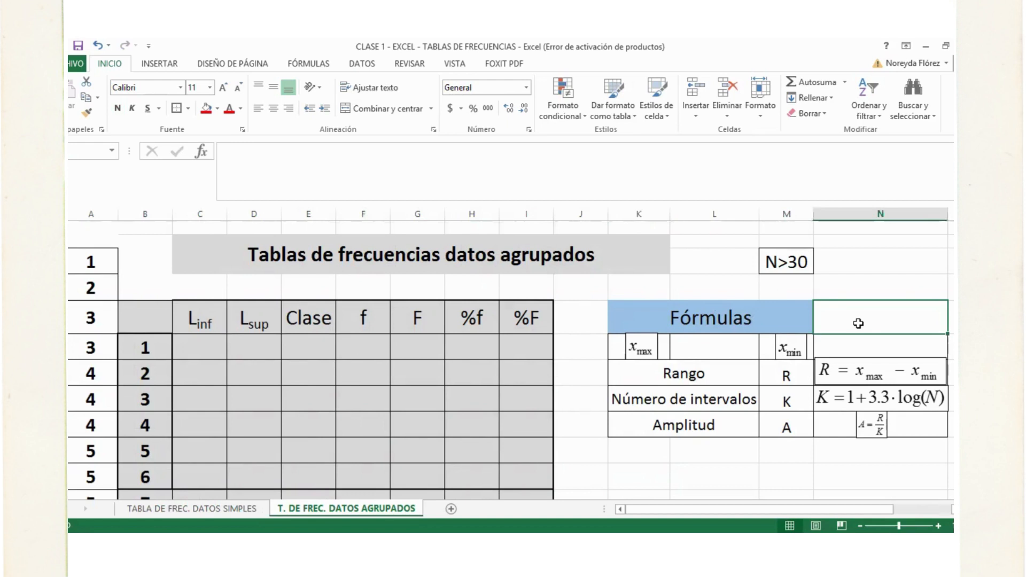
text(=)
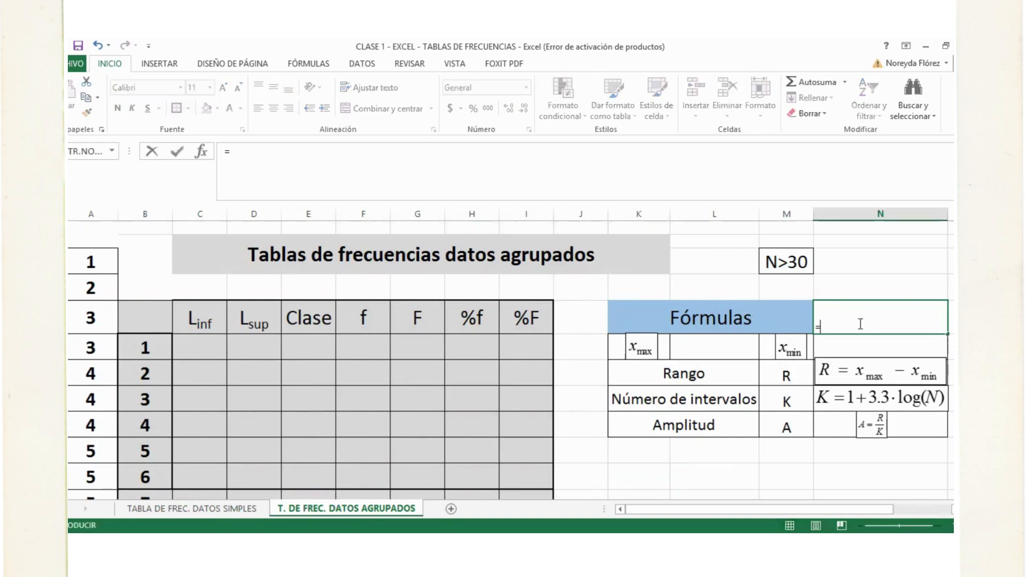
key(Escape)
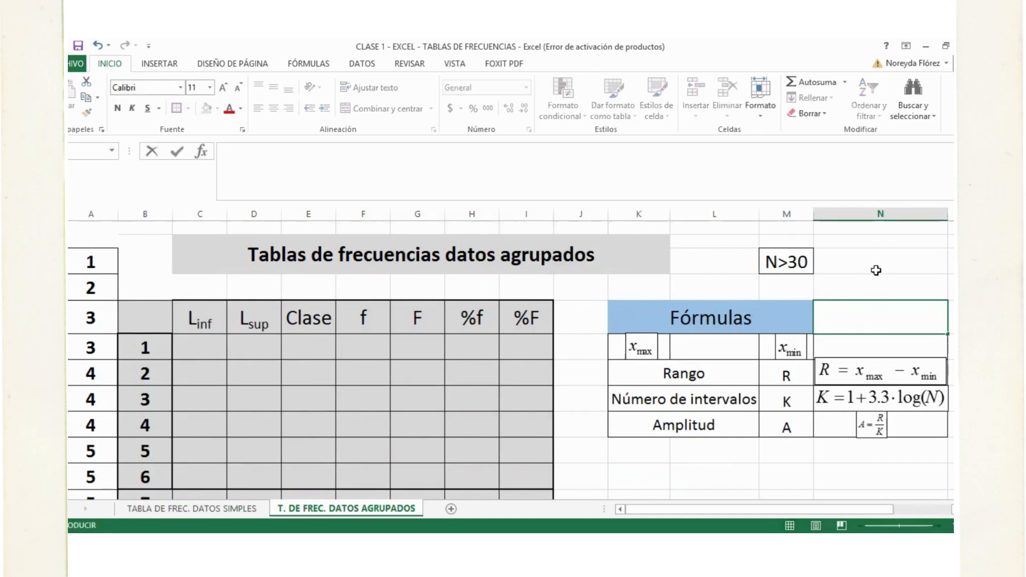
click(224, 87)
click(223, 87)
click(224, 87)
click(223, 88)
click(223, 88)
click(223, 87)
click(223, 88)
click(273, 87)
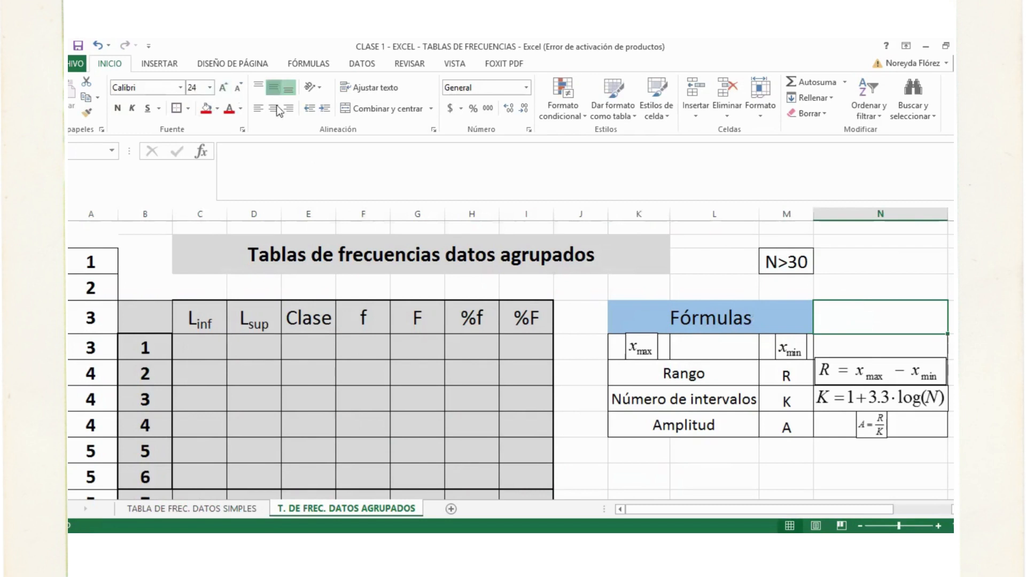
click(273, 108)
Enter =CONTAR(A3:A20) in N5 to count the data values in column A
double_click(880, 315)
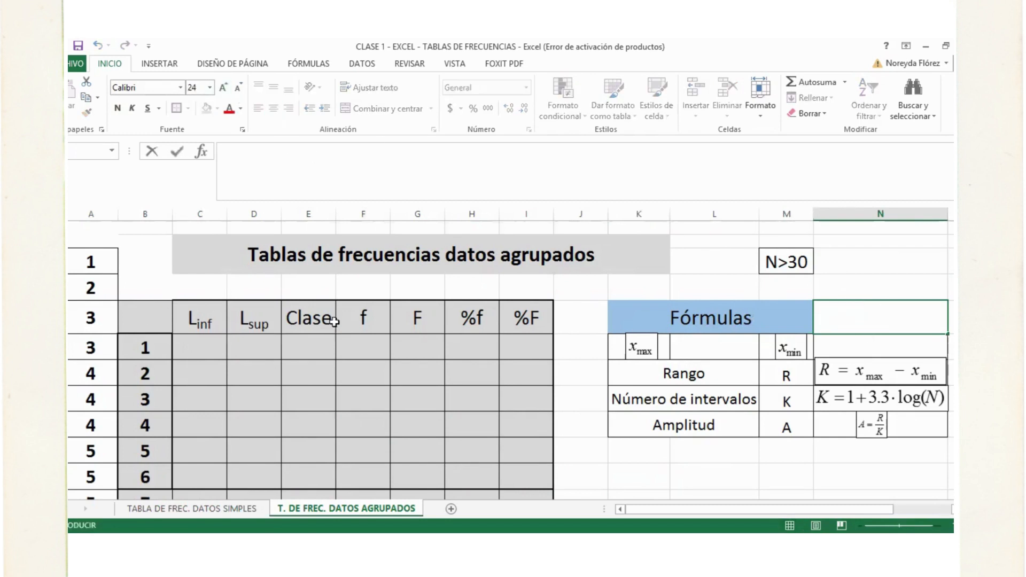
text(=)
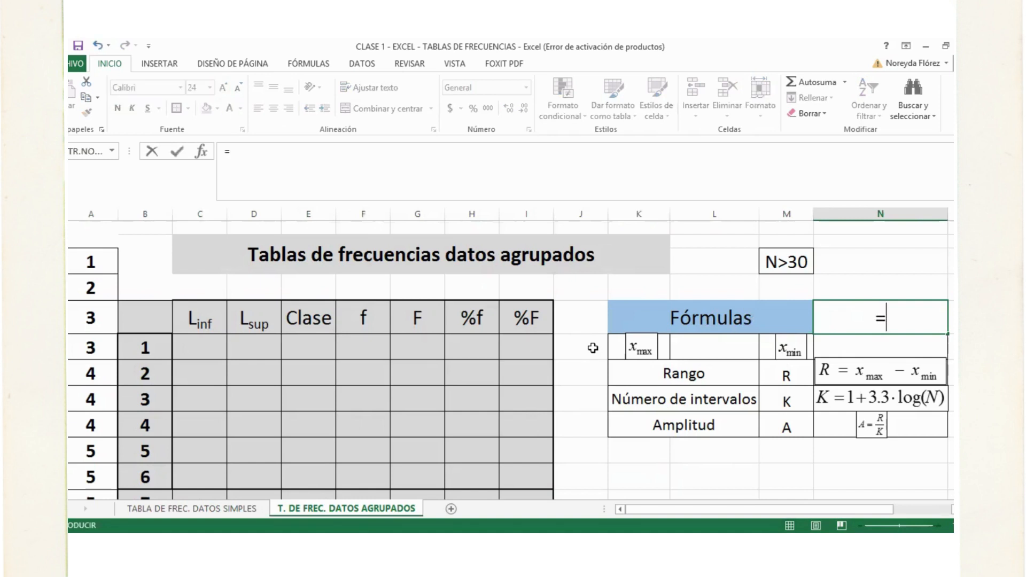
text(cotar)
key(BackSpace)
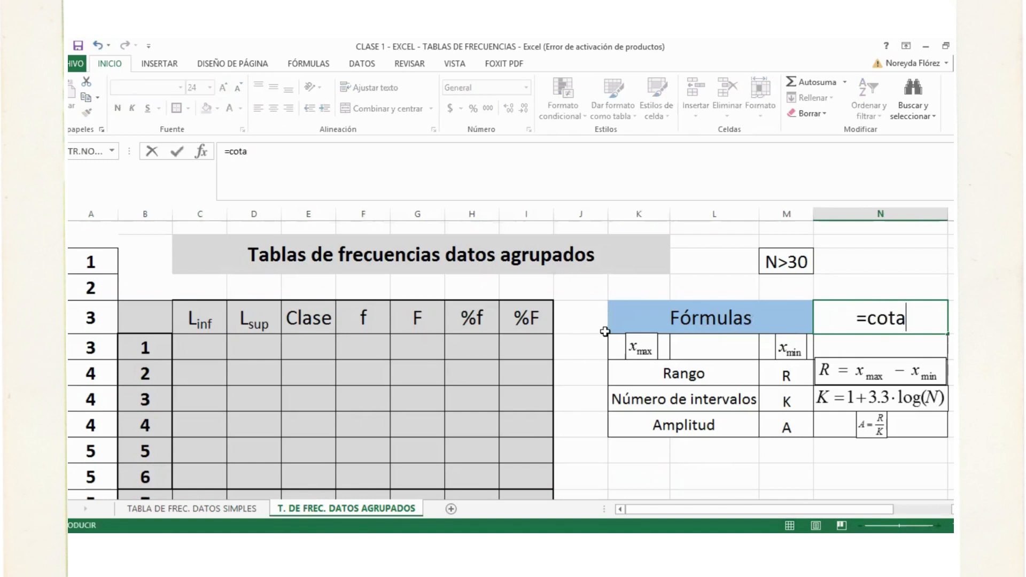
key(BackSpace)
key(BackSpace)
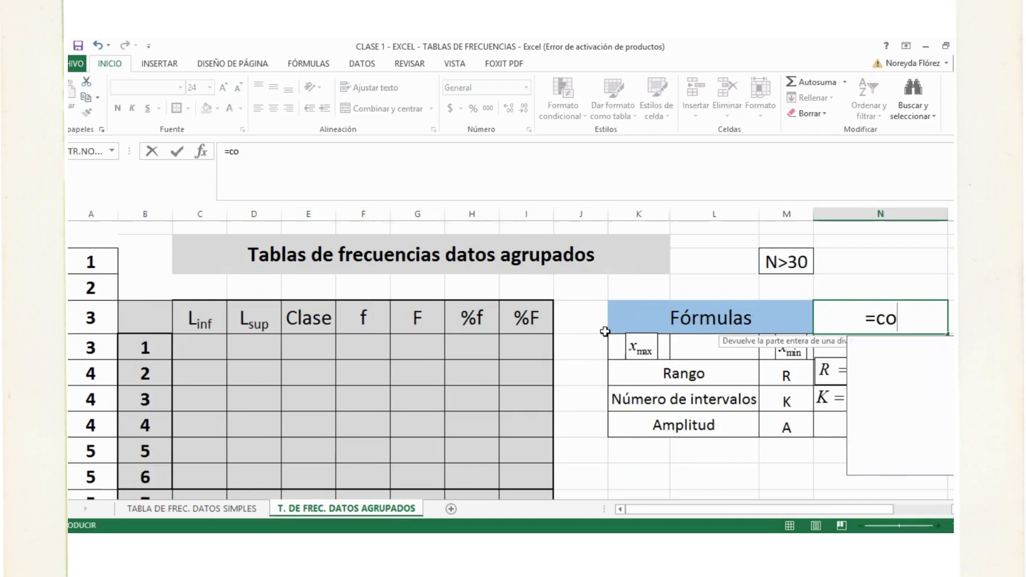
text(n)
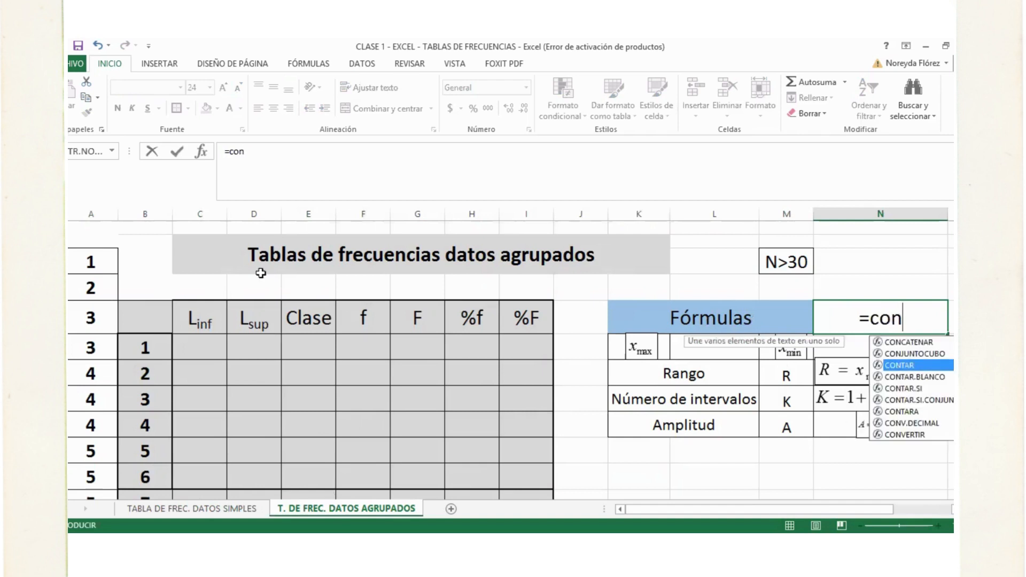
key(Tab)
drag(107, 260, 92, 388)
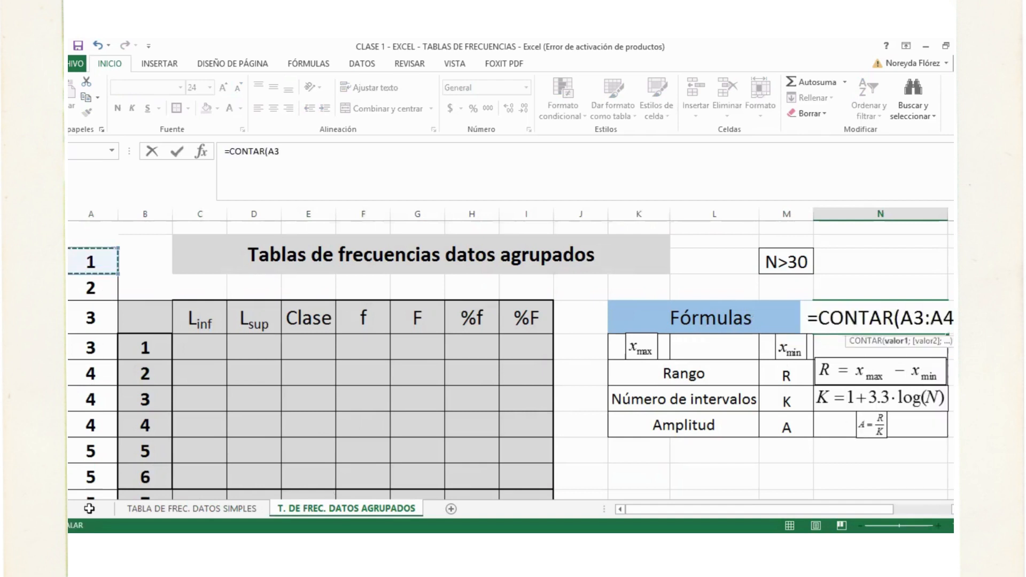
drag(111, 468, 112, 467)
text())
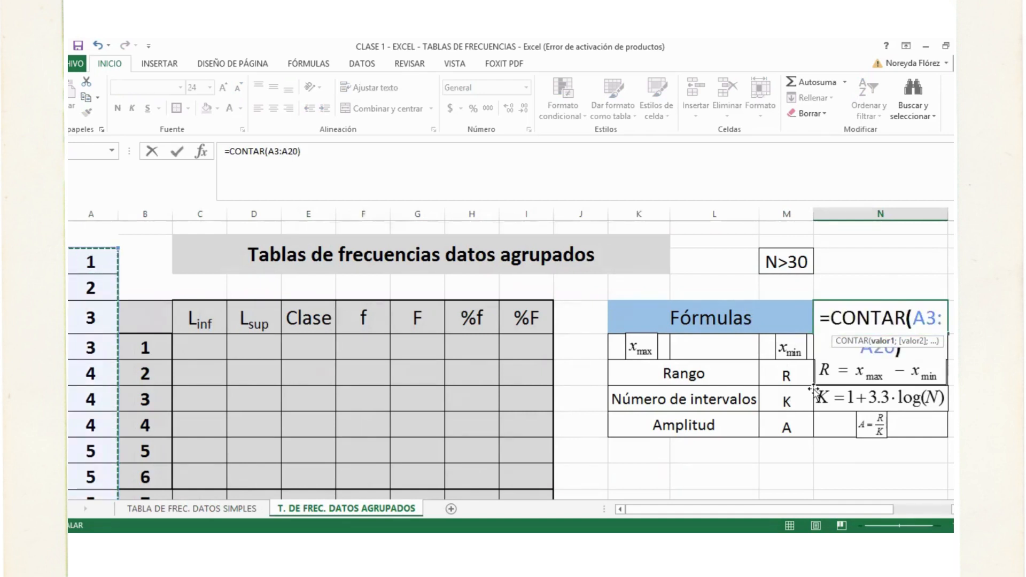
key(Return)
click(871, 319)
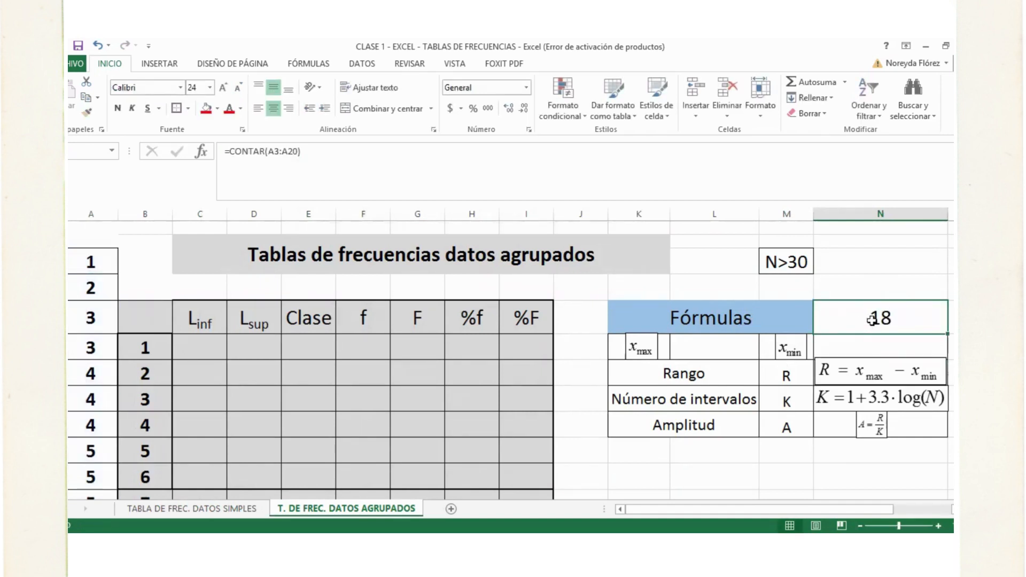
click(871, 291)
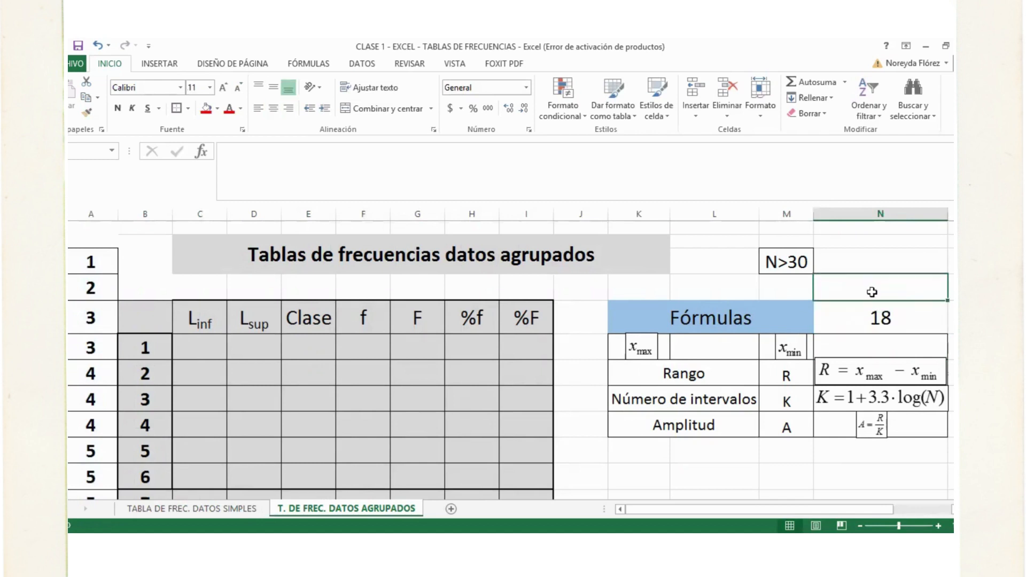
click(715, 338)
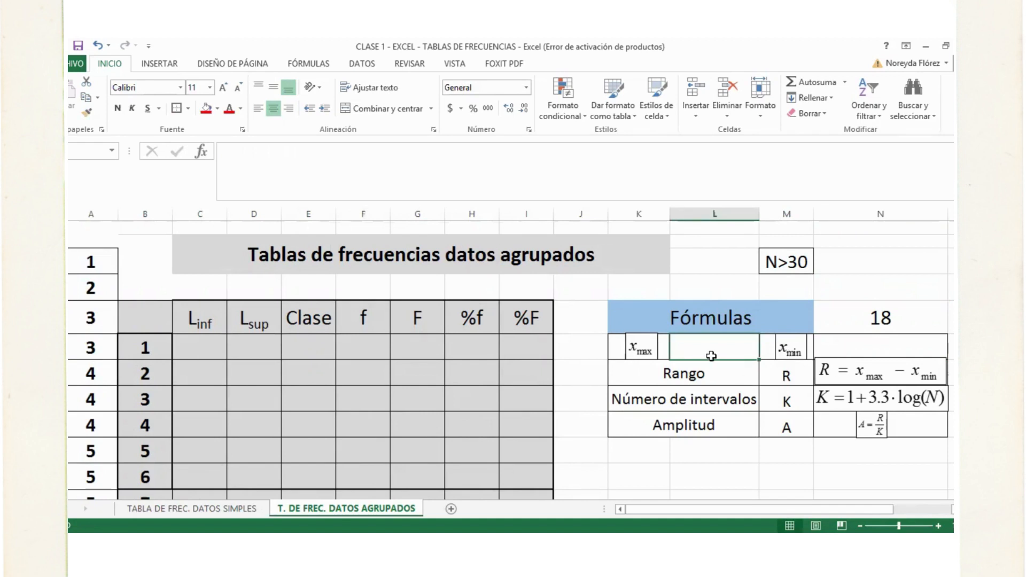
text(=)
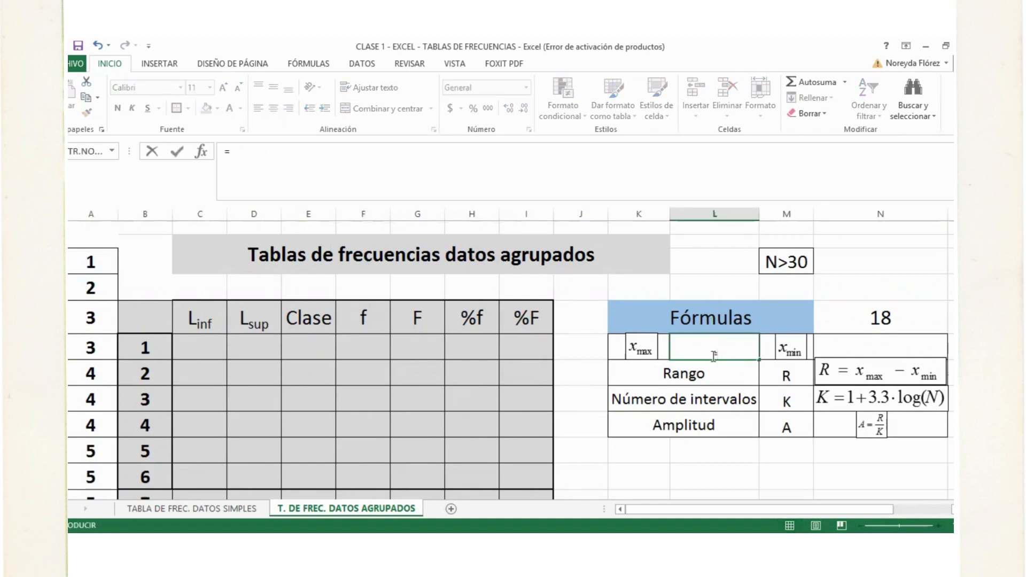
key(BackSpace)
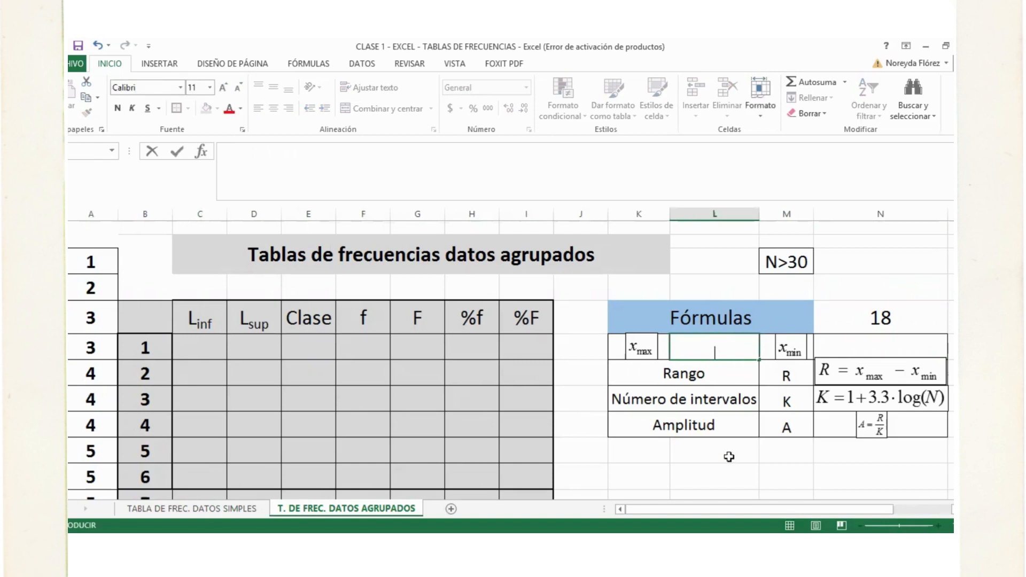
click(729, 457)
Format cell L6 beside the x max label with font size 24 and centre it vertically
click(712, 349)
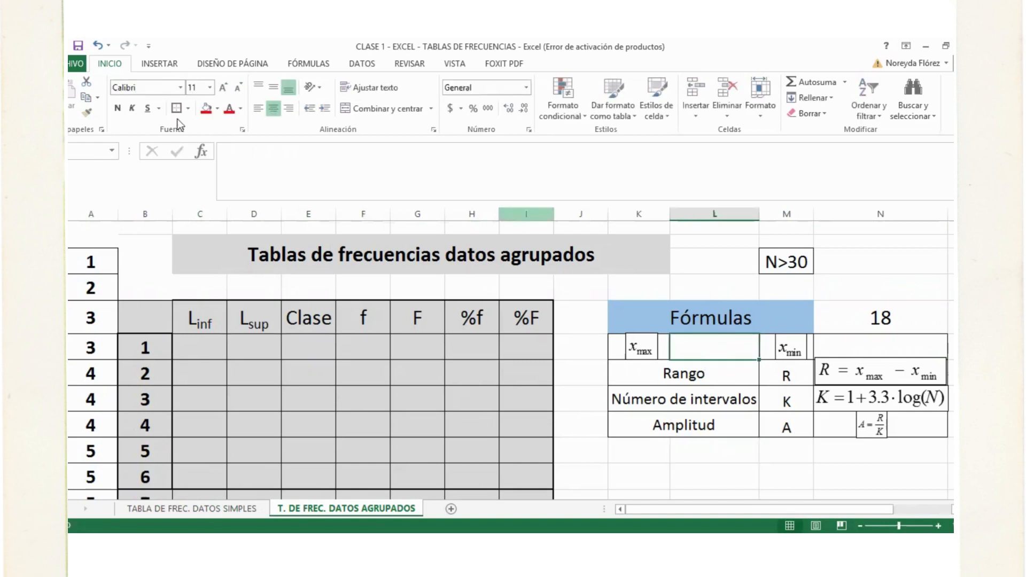
click(224, 88)
click(224, 89)
click(225, 89)
click(225, 89)
click(225, 88)
click(224, 89)
click(225, 89)
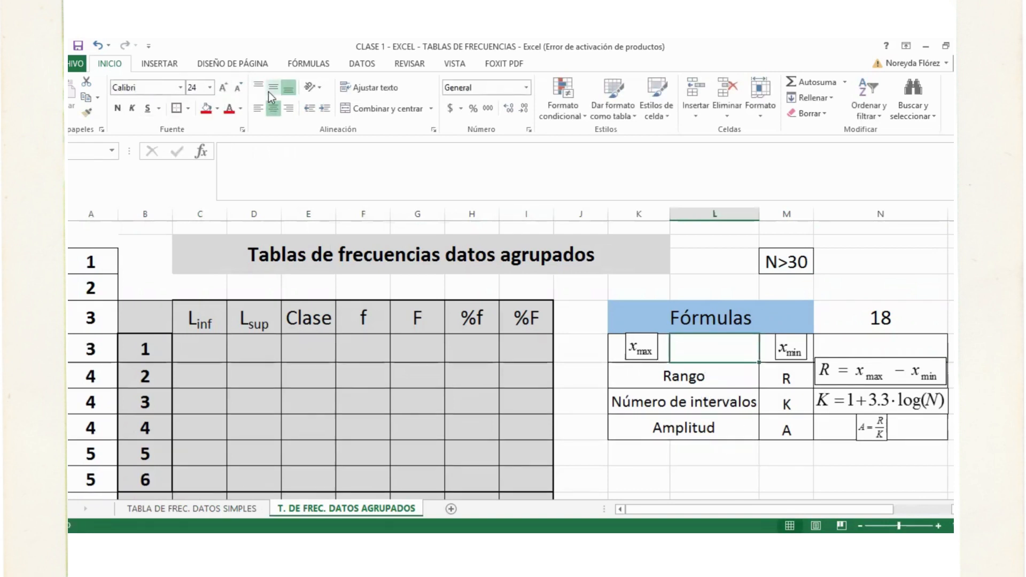
Format cell N6 beside the x min label with font size 26 and centre it vertically
click(848, 346)
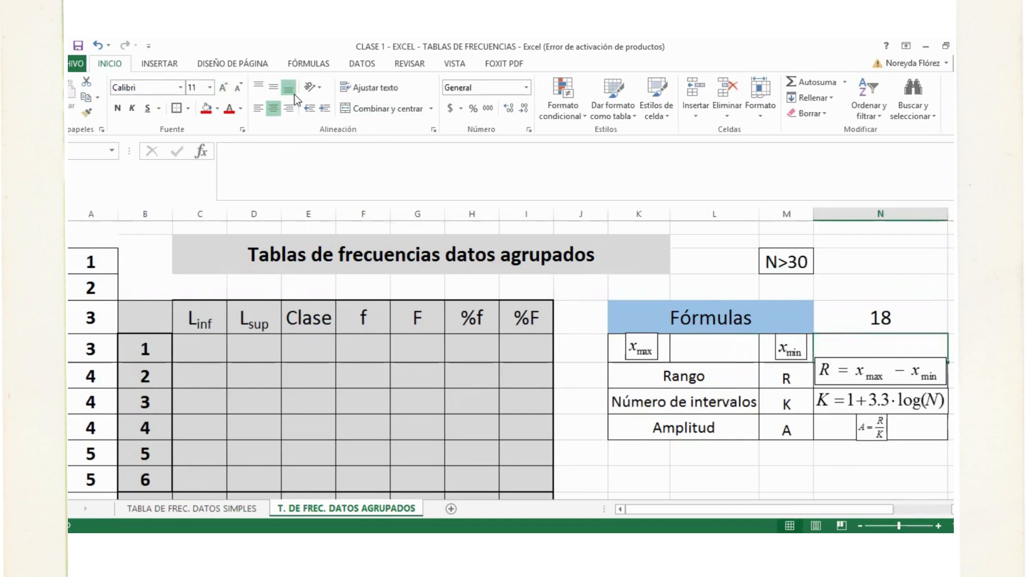
click(273, 86)
click(224, 88)
click(224, 88)
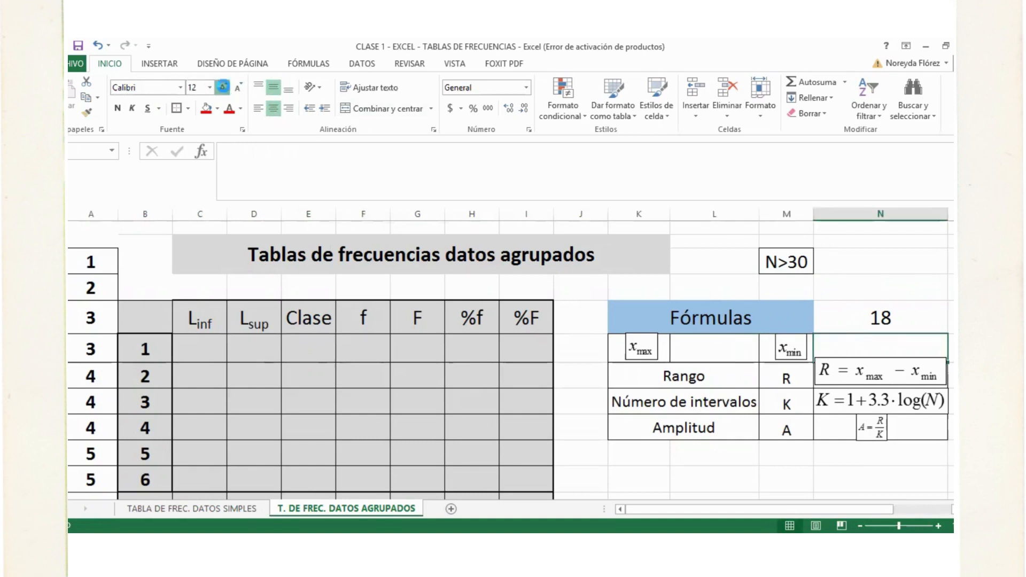
click(224, 89)
click(225, 89)
click(225, 89)
click(225, 89)
click(224, 89)
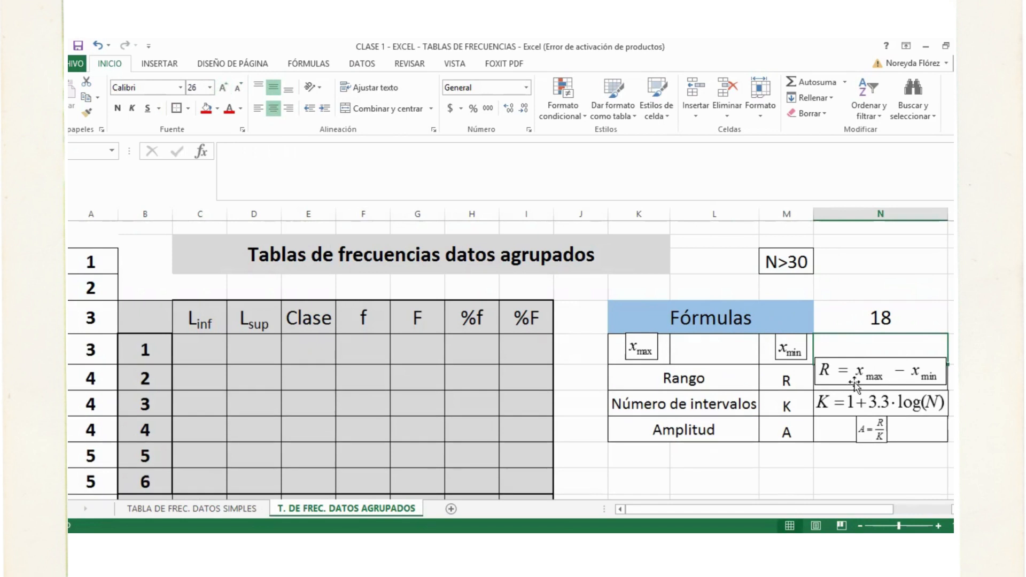
Enter =MAX(A3:A20) in L6 to get the maximum data value
click(710, 344)
text(=)
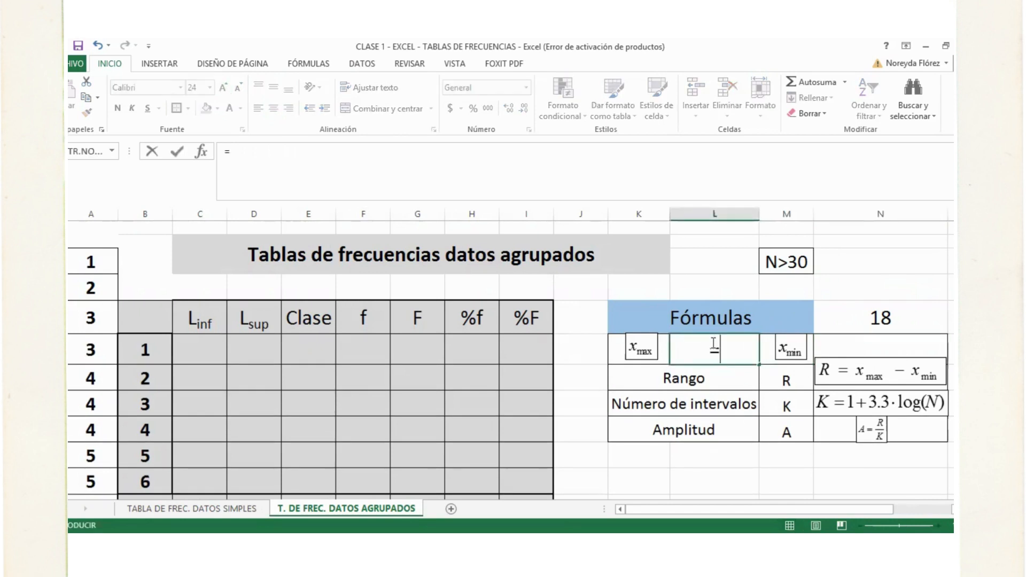
text(ma)
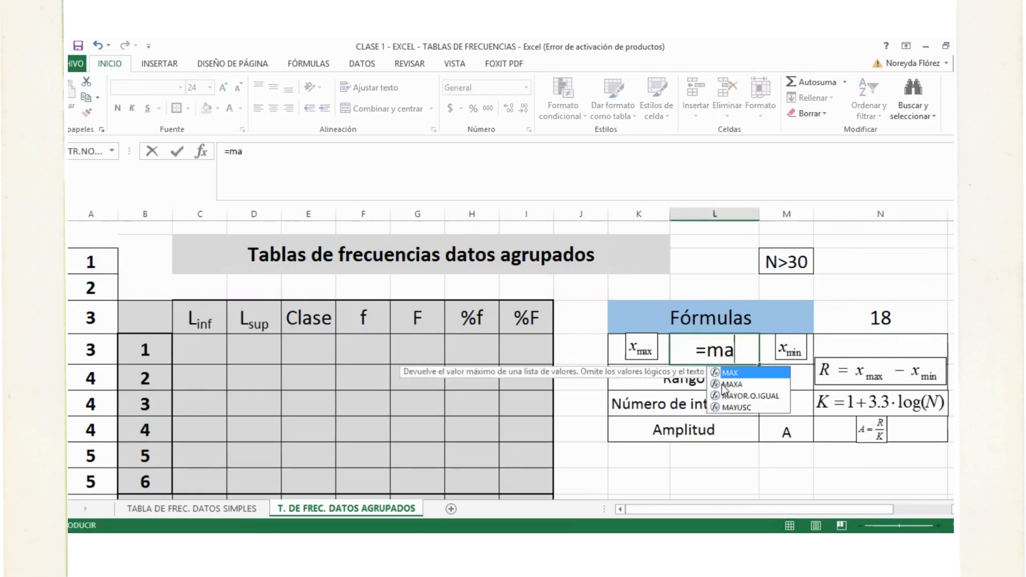
key(Tab)
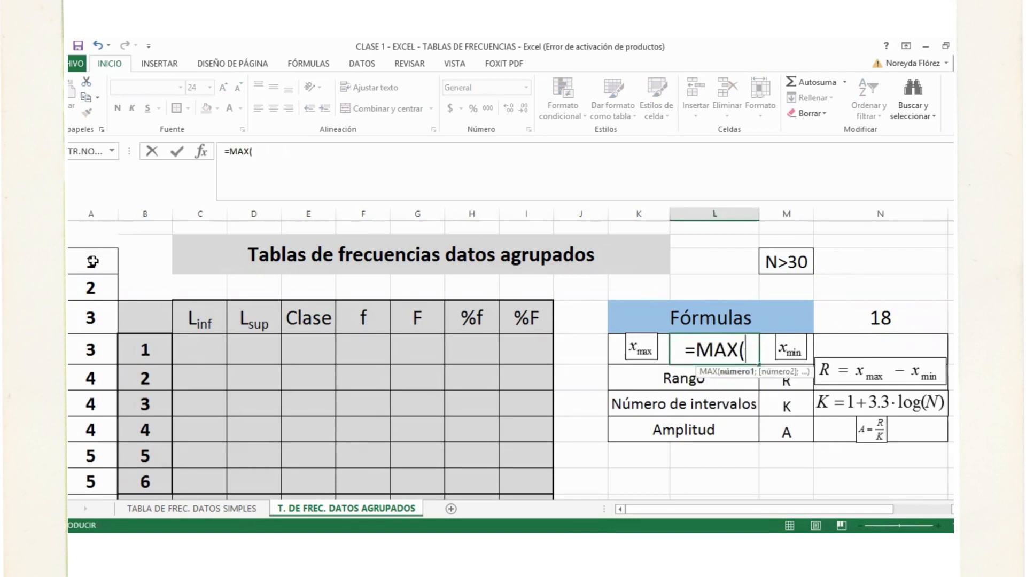
drag(91, 317, 92, 476)
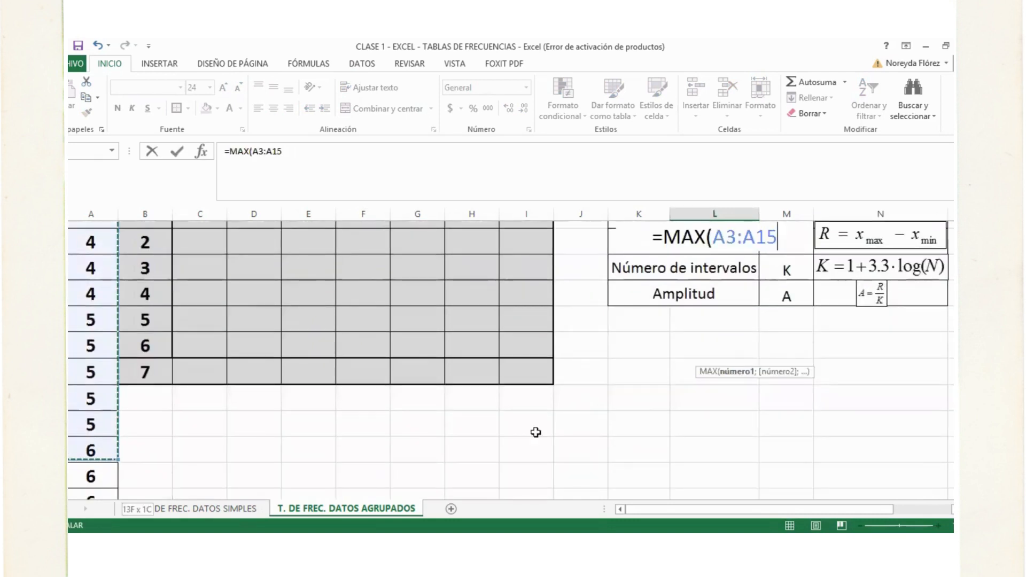
text())
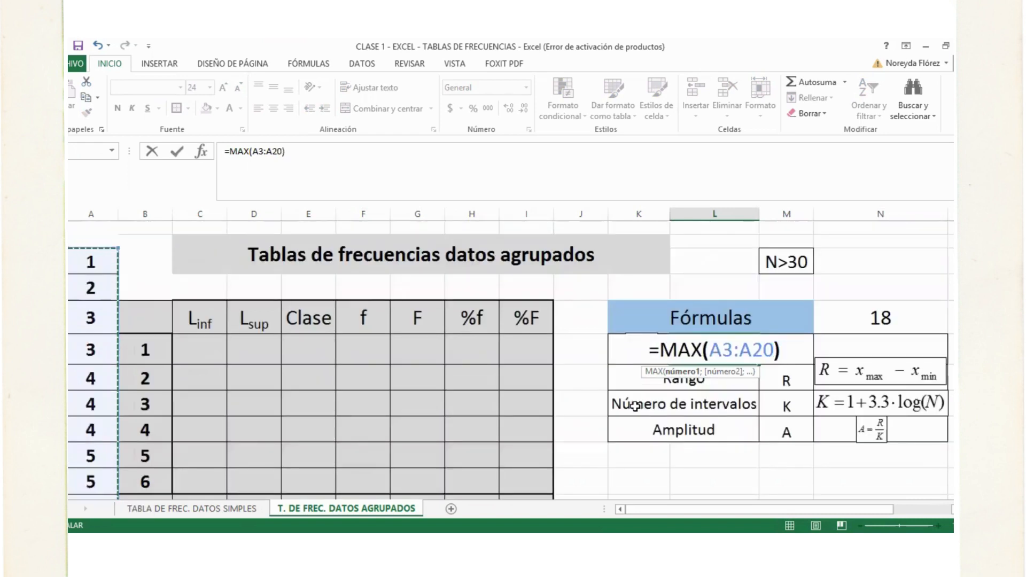
key(Return)
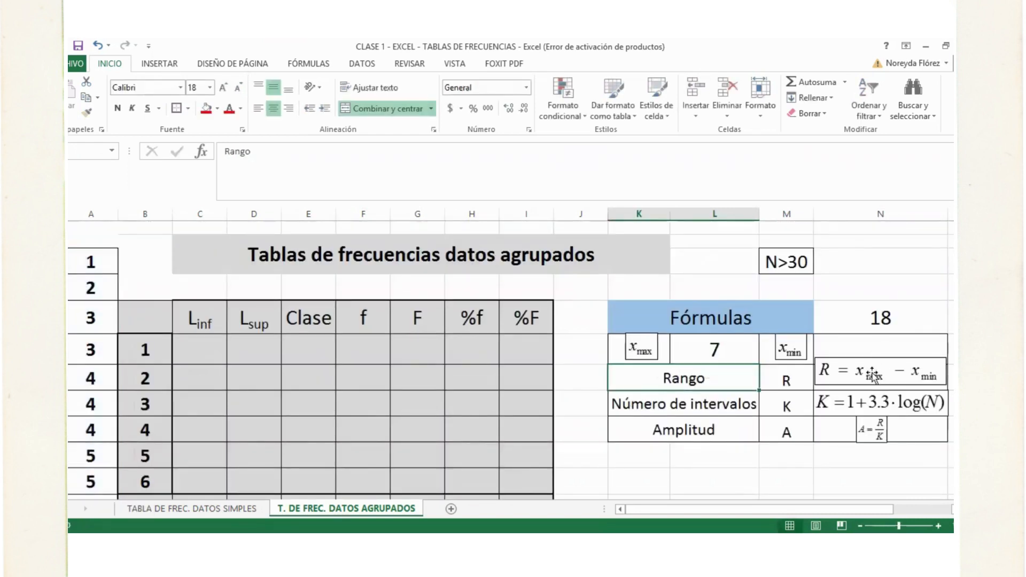
Move the R formula image slightly down clear of N6, and enter =MIN(A3:A20) in N6 for the minimum value
click(874, 373)
drag(890, 361, 891, 367)
click(874, 351)
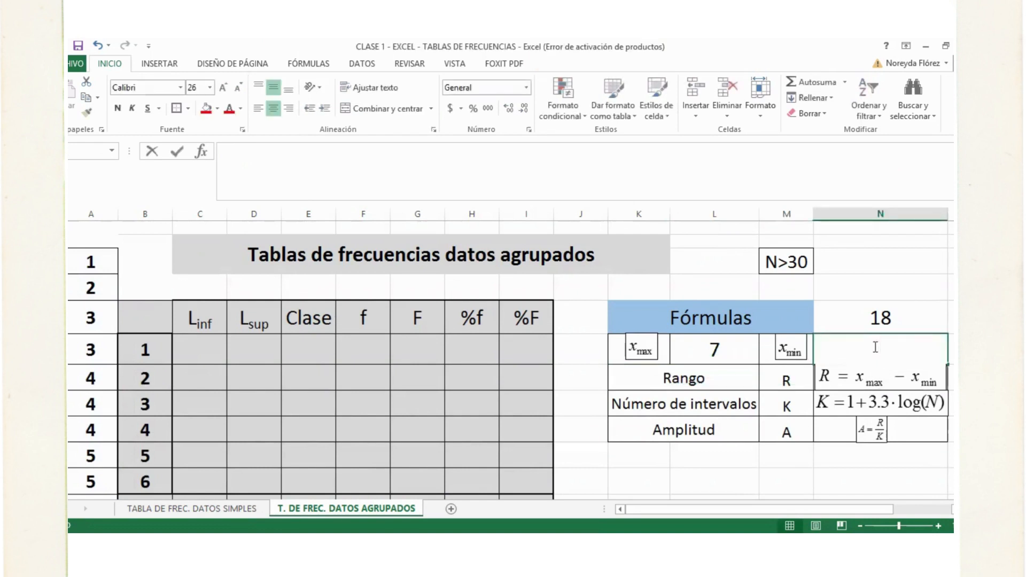
text(=)
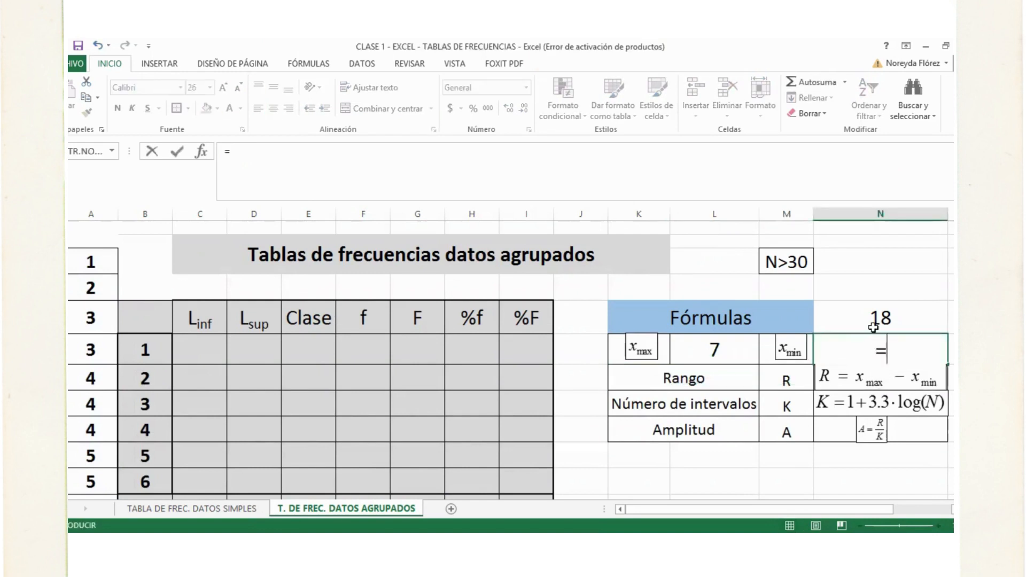
text(min)
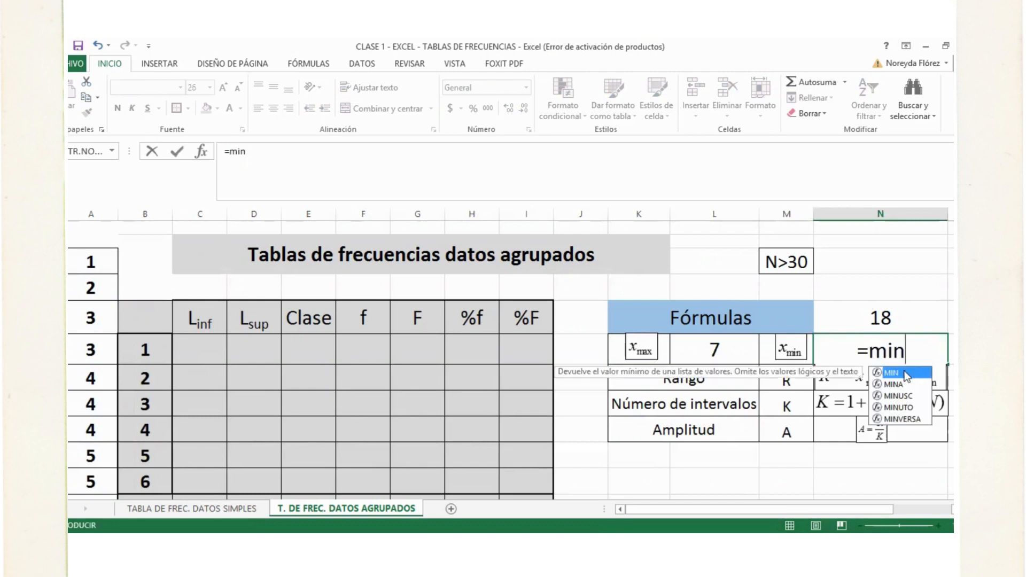
key(Tab)
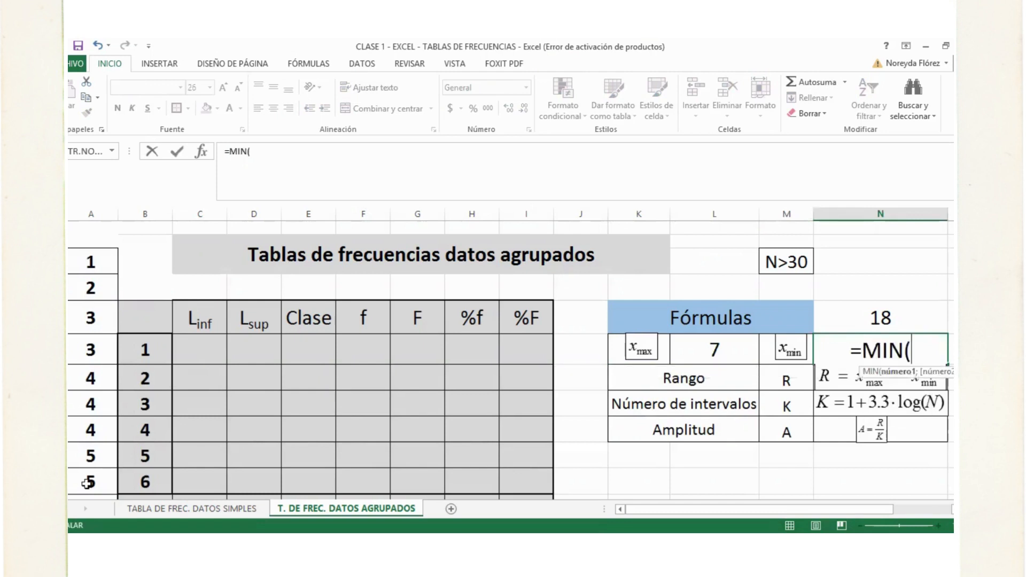
drag(91, 261, 91, 471)
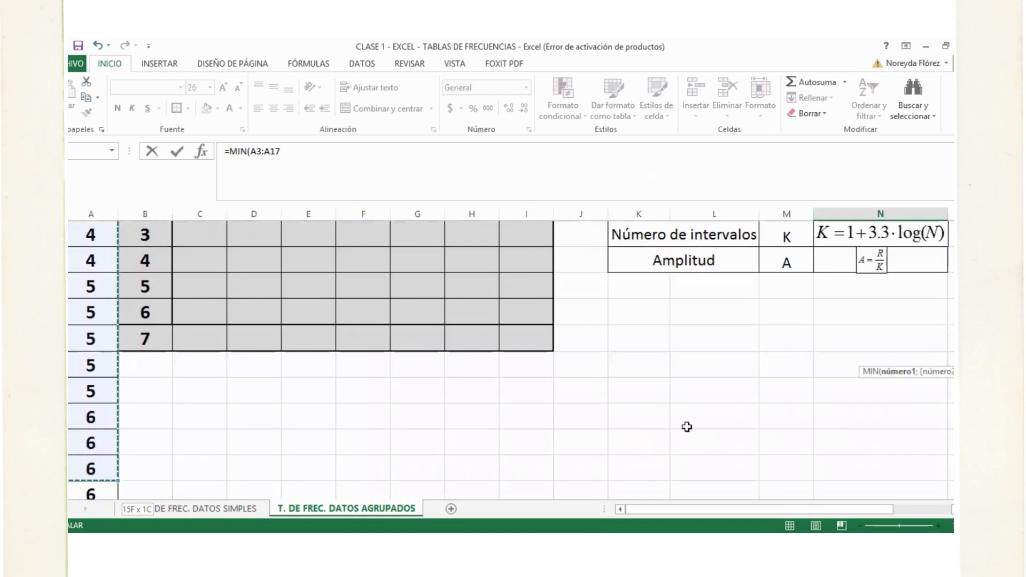
text())
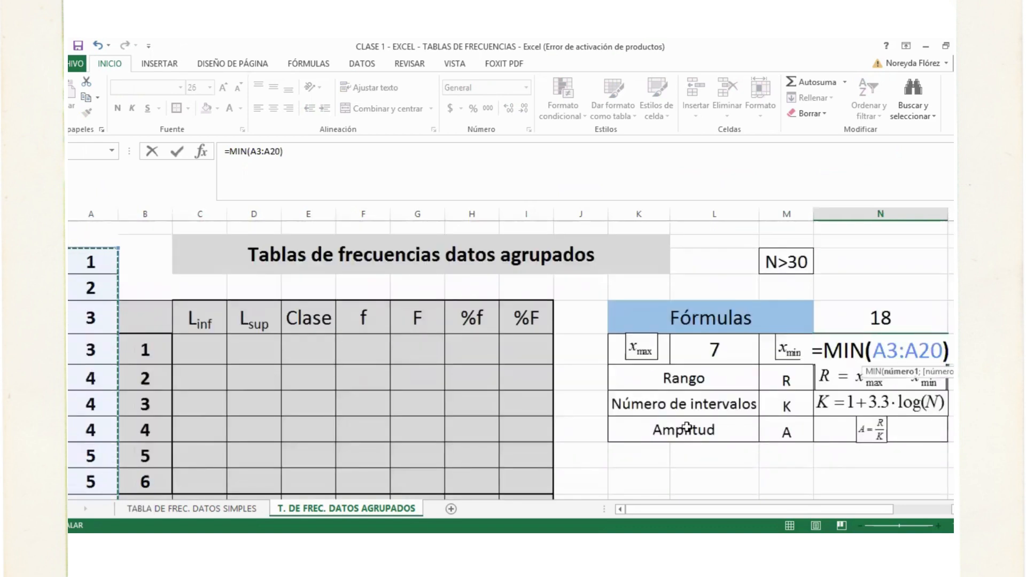
key(Return)
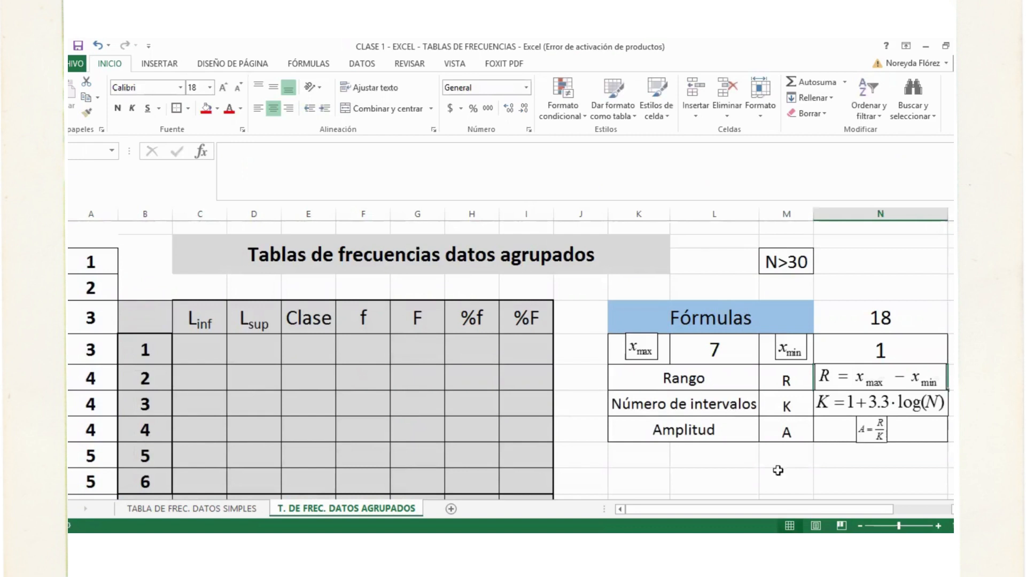
Hide the empty column J between the frequency table and the Fórmulas block
click(570, 209)
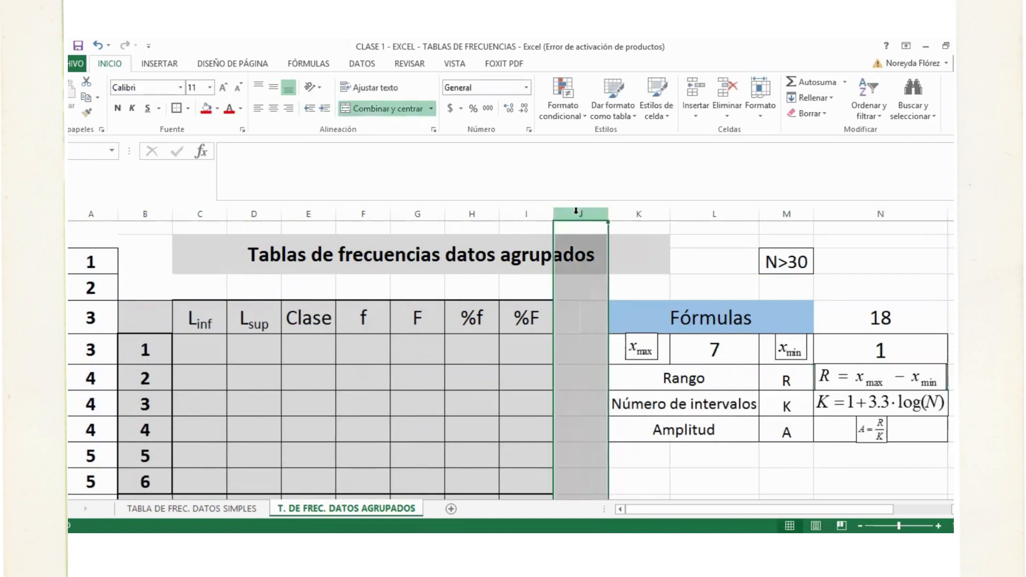
key(ctrl+0)
click(648, 476)
click(911, 343)
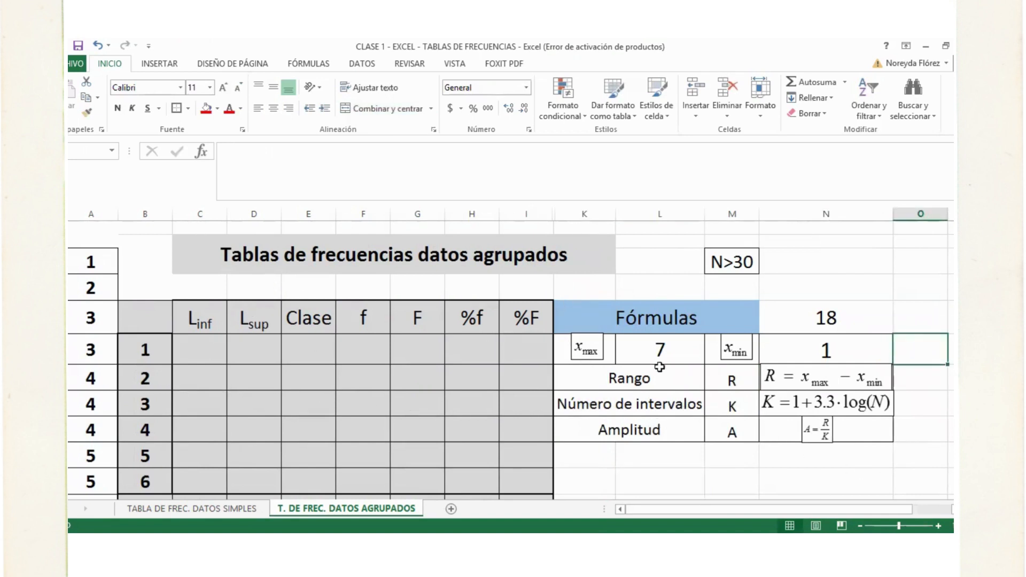
Check the formulas for N, the maximum and the minimum, and select the Rango, Número de intervalos and Amplitud labels with their symbols
click(781, 326)
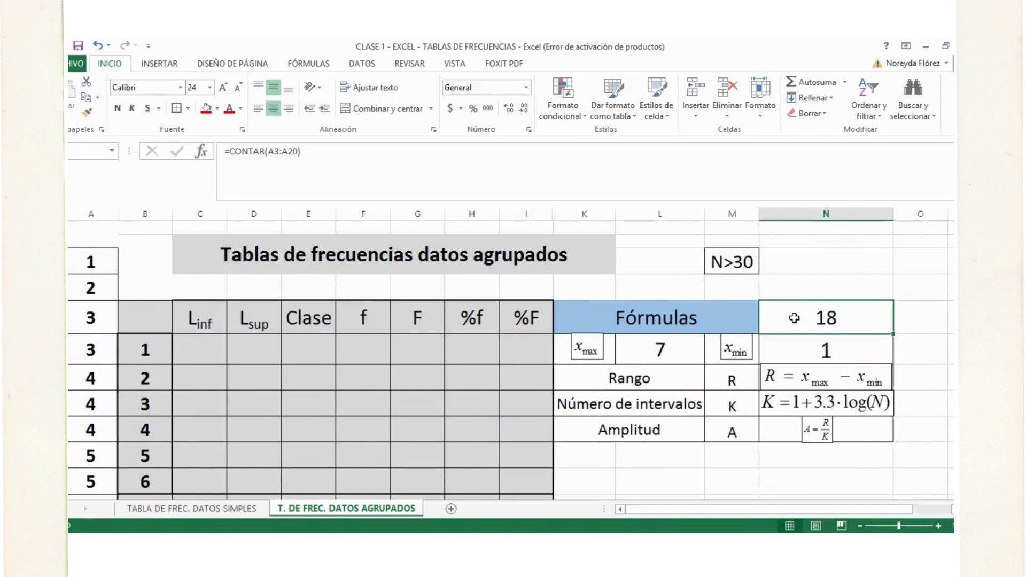
click(650, 353)
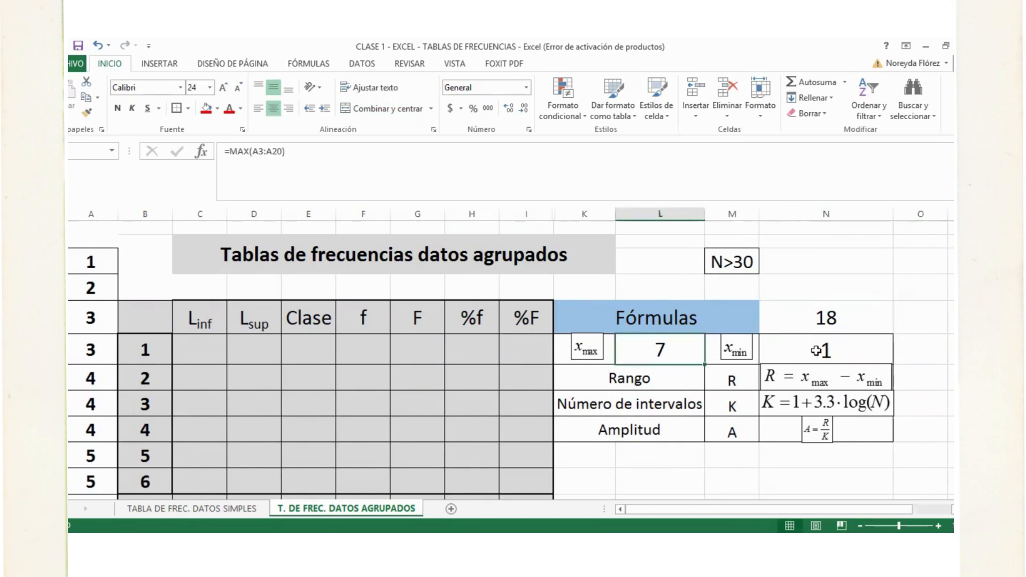
click(816, 350)
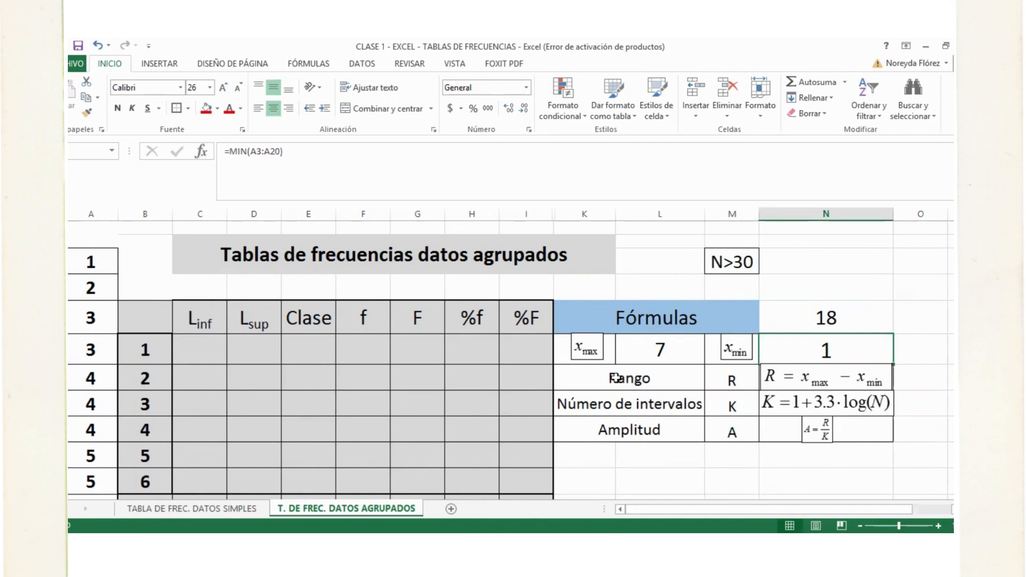
drag(626, 378, 755, 444)
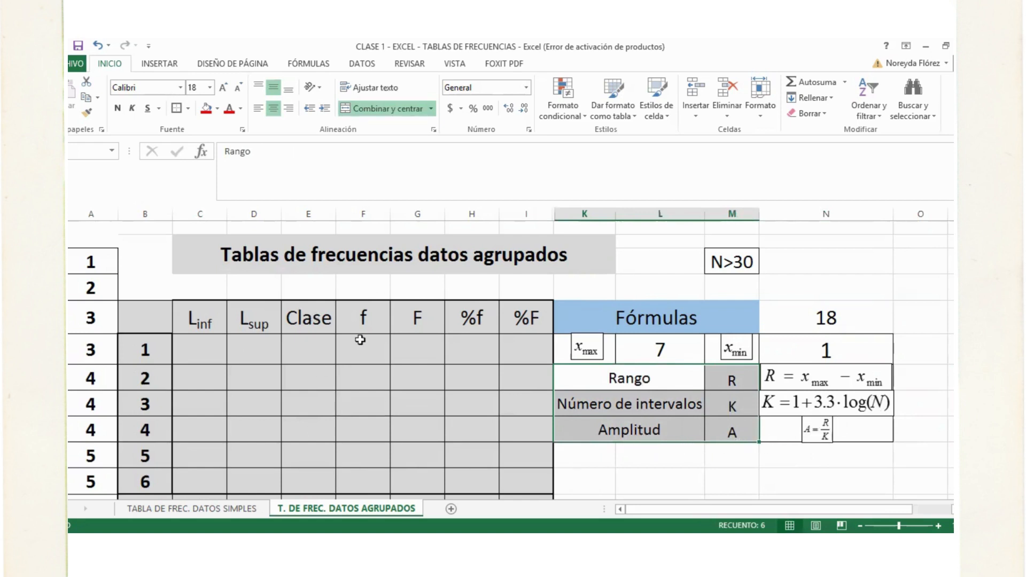
Format cells O7:O9 beside the R, K and A formulas with borders, horizontal and vertical centring, and font size 26
click(921, 376)
drag(922, 377, 921, 430)
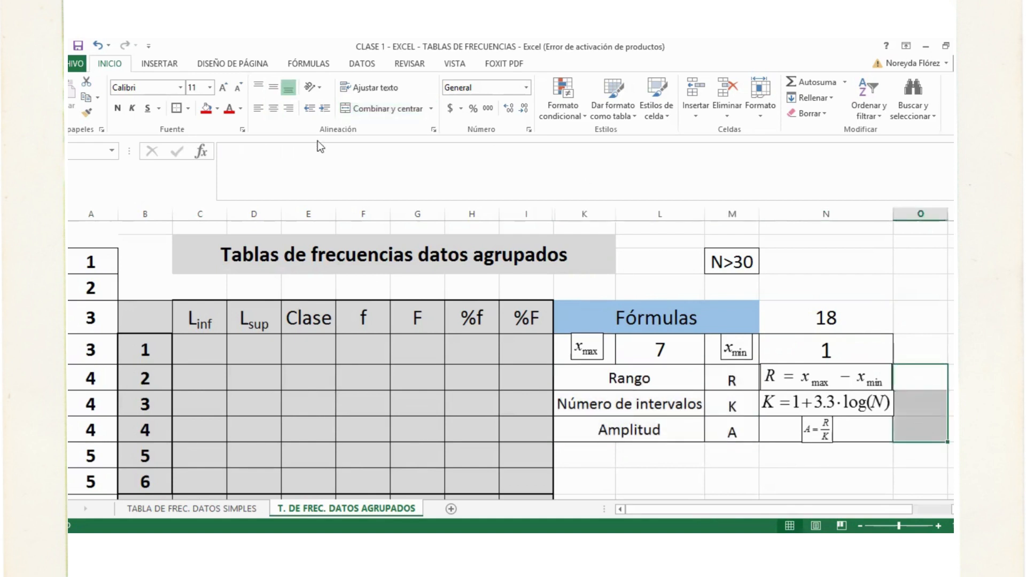
click(190, 109)
click(181, 228)
click(277, 88)
click(273, 108)
click(223, 88)
click(223, 88)
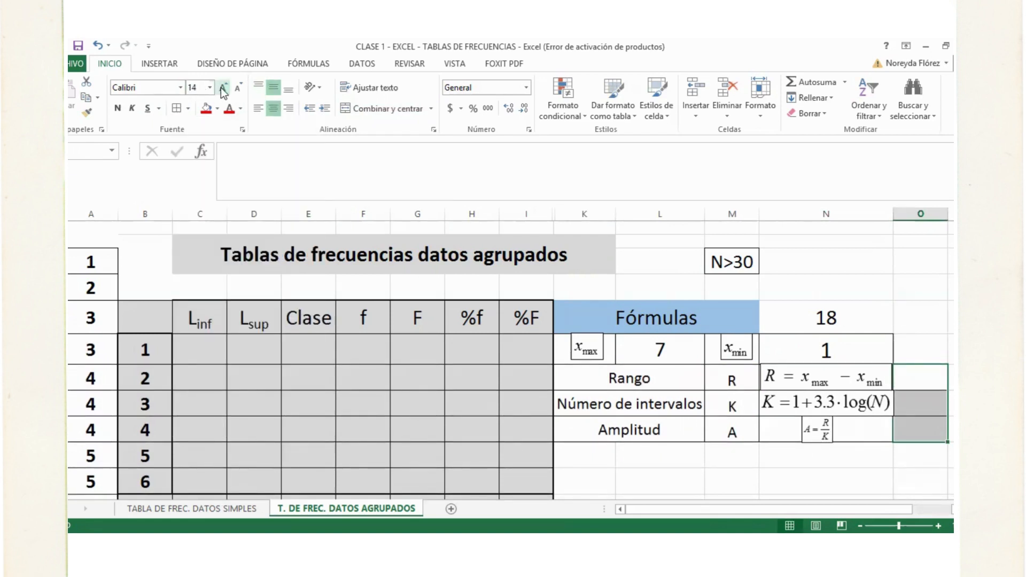
click(223, 88)
click(223, 88)
click(223, 87)
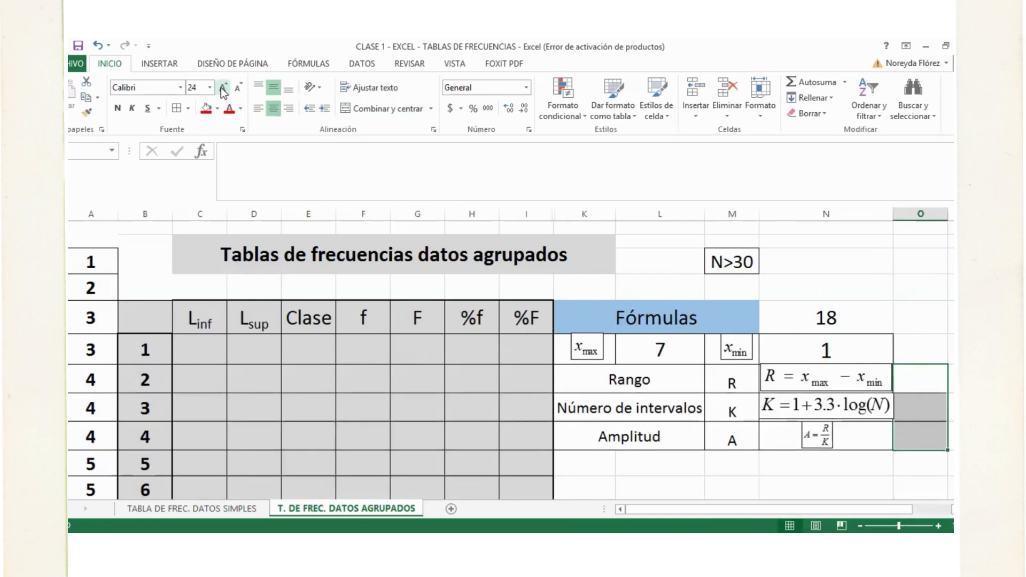
click(223, 88)
Calculate the range in O7 as the maximum minus the minimum with the formula =L6-N6
click(910, 382)
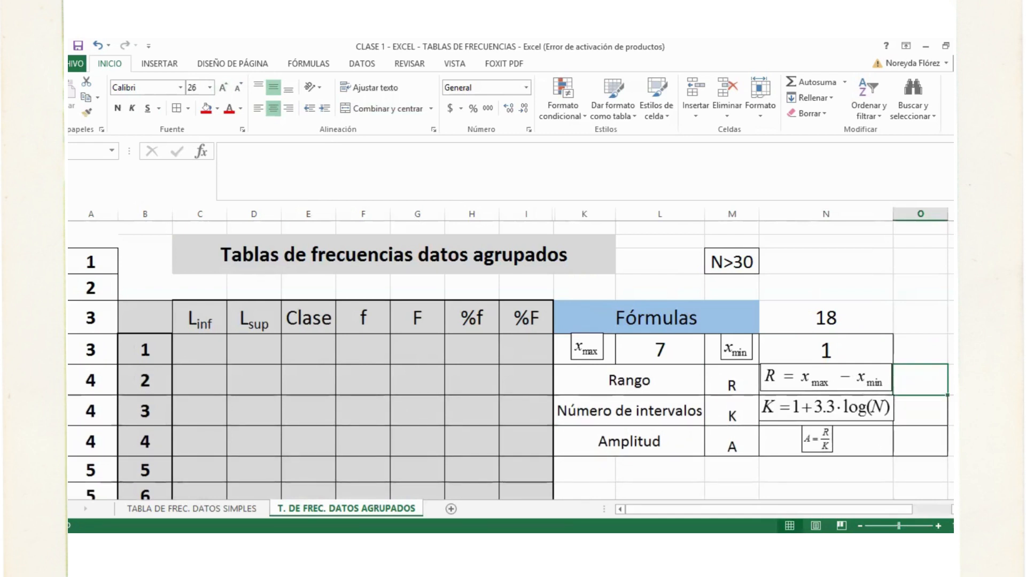
text(=)
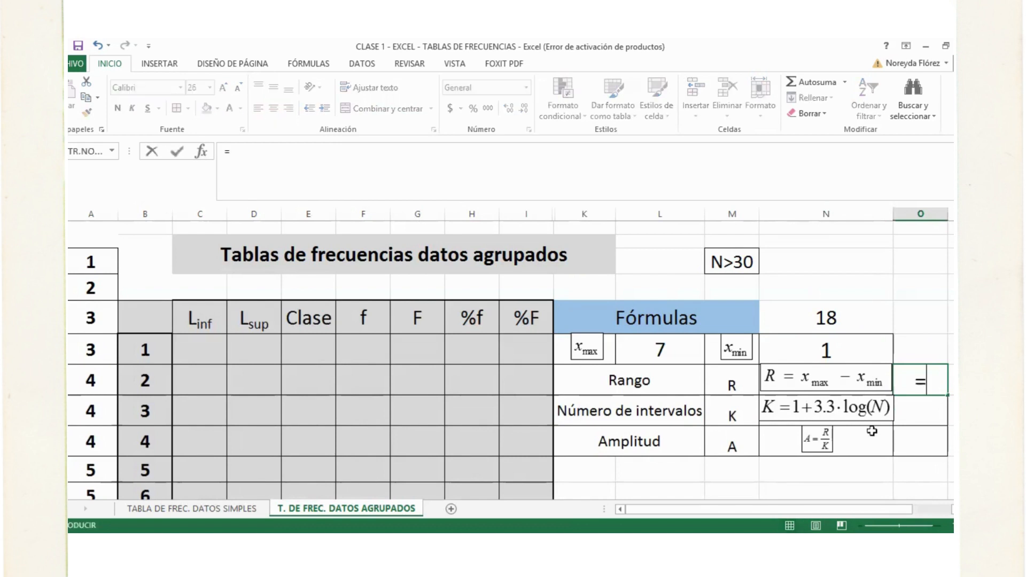
click(655, 348)
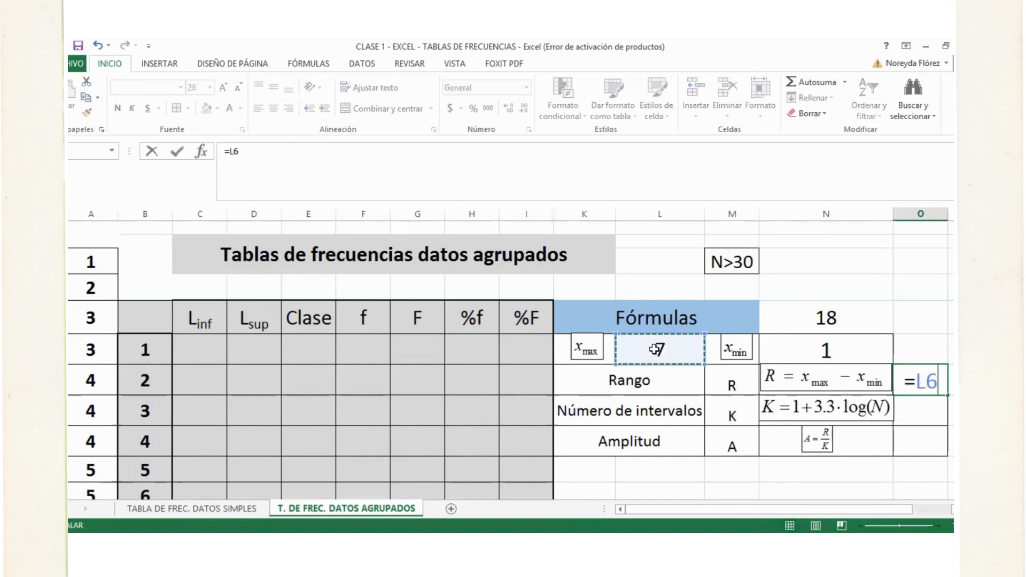
text(-)
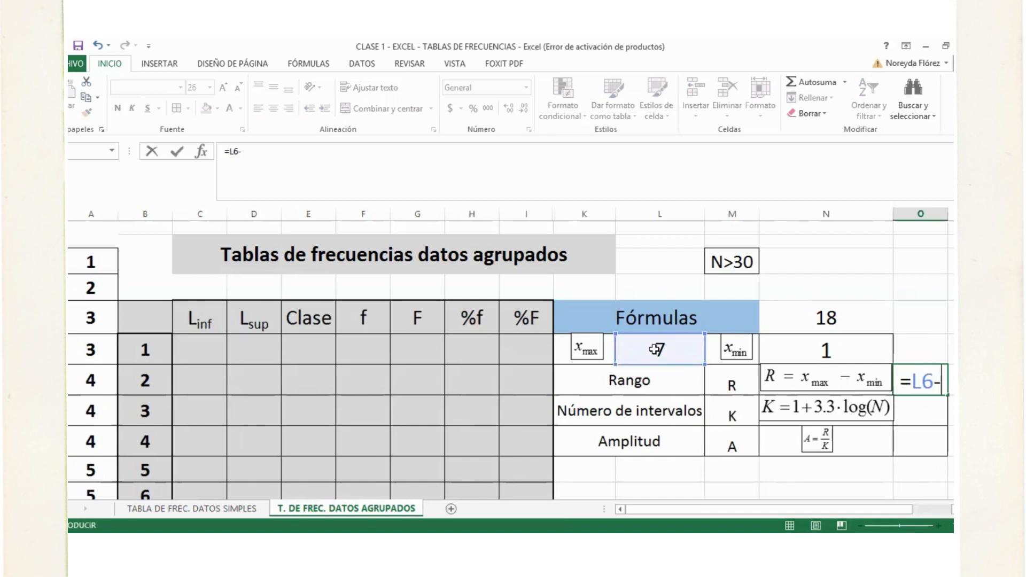
click(813, 346)
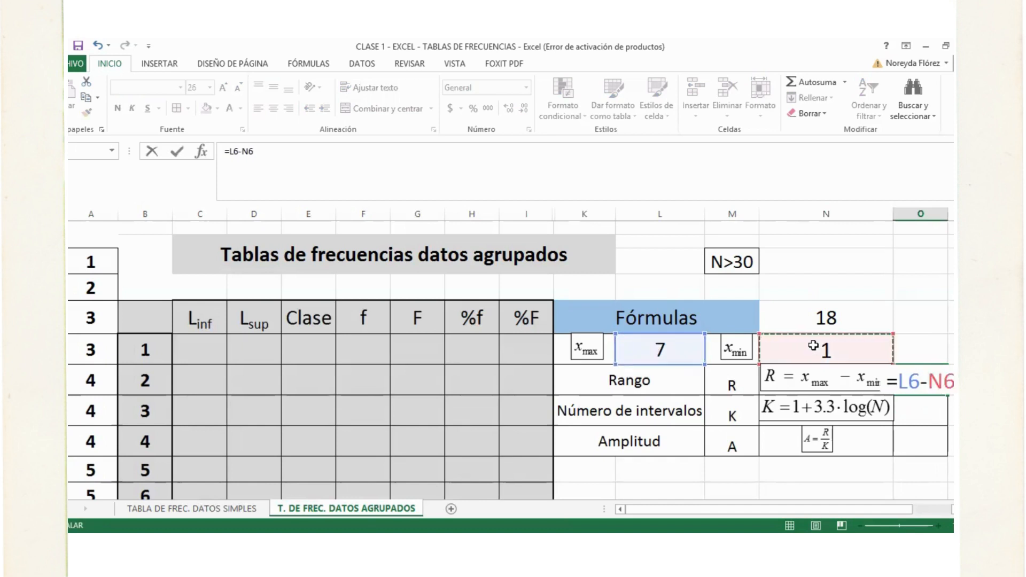
key(Return)
click(916, 378)
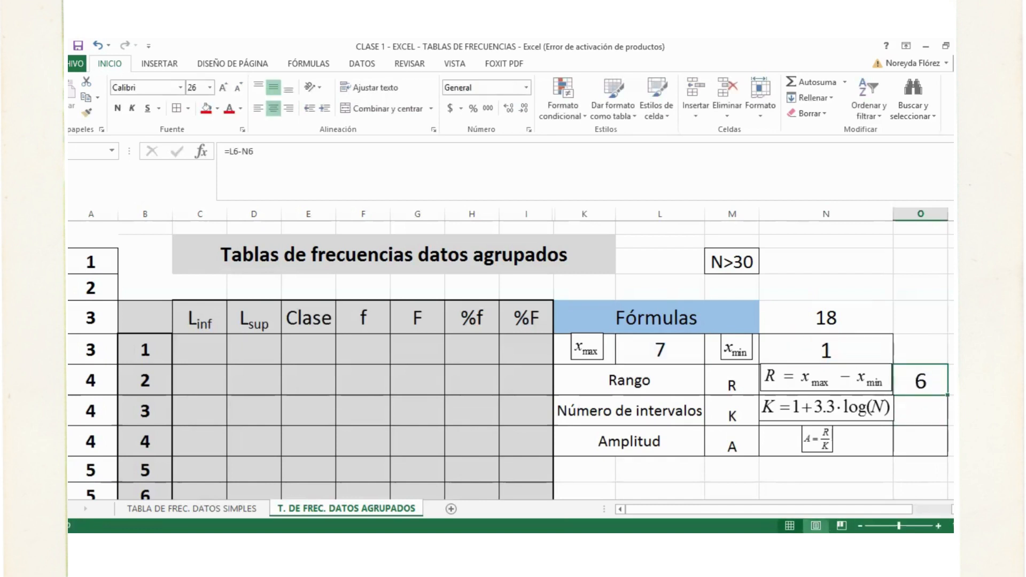
Widen column O slightly to make room for the number of intervals result
scroll(780, 411, right, 2)
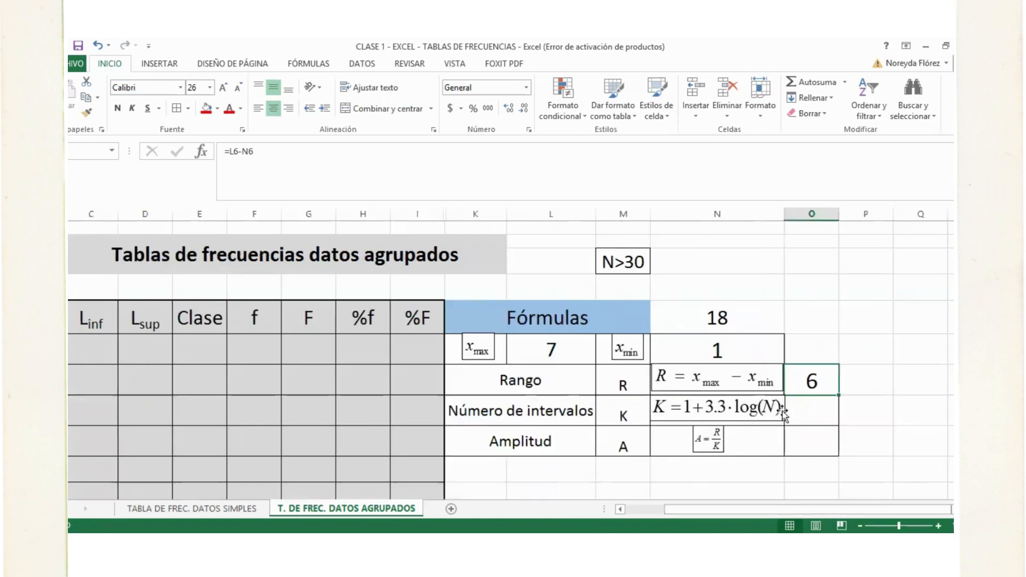
click(810, 411)
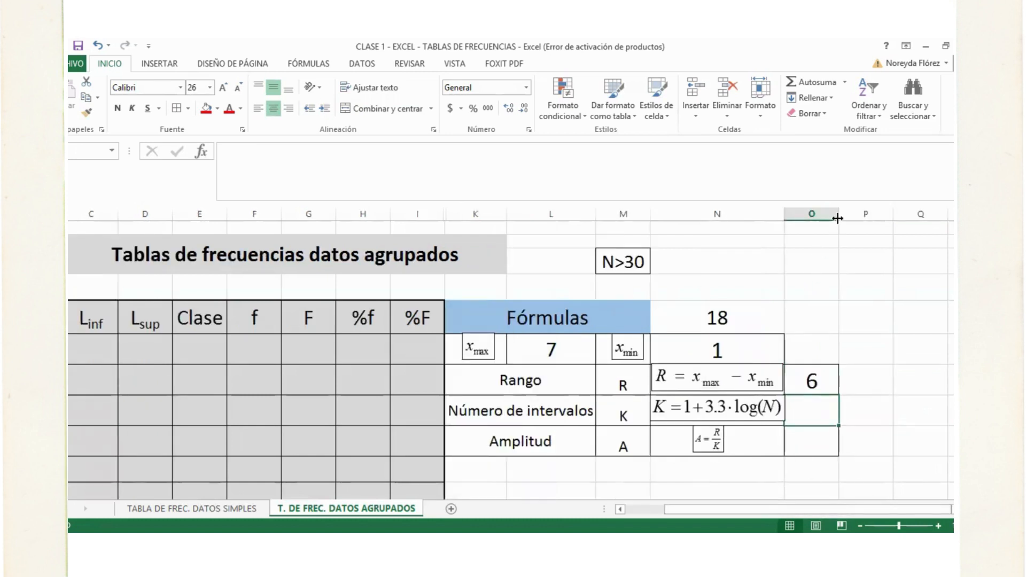
drag(837, 218, 857, 221)
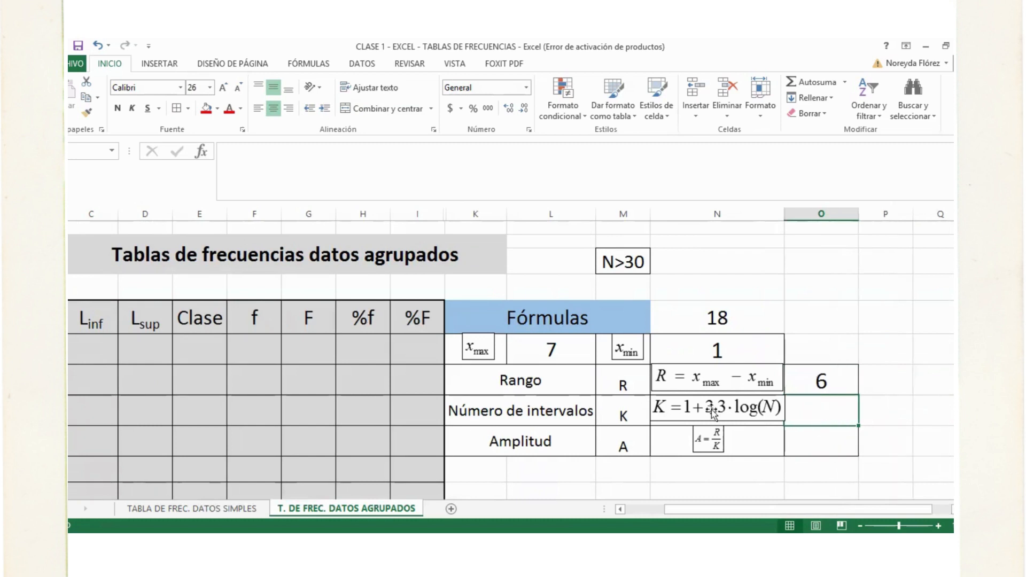
Highlight the seven numbered interval rows of the frequency table, B6:I12, to examine how many intervals it provides
scroll(623, 476, down, 1)
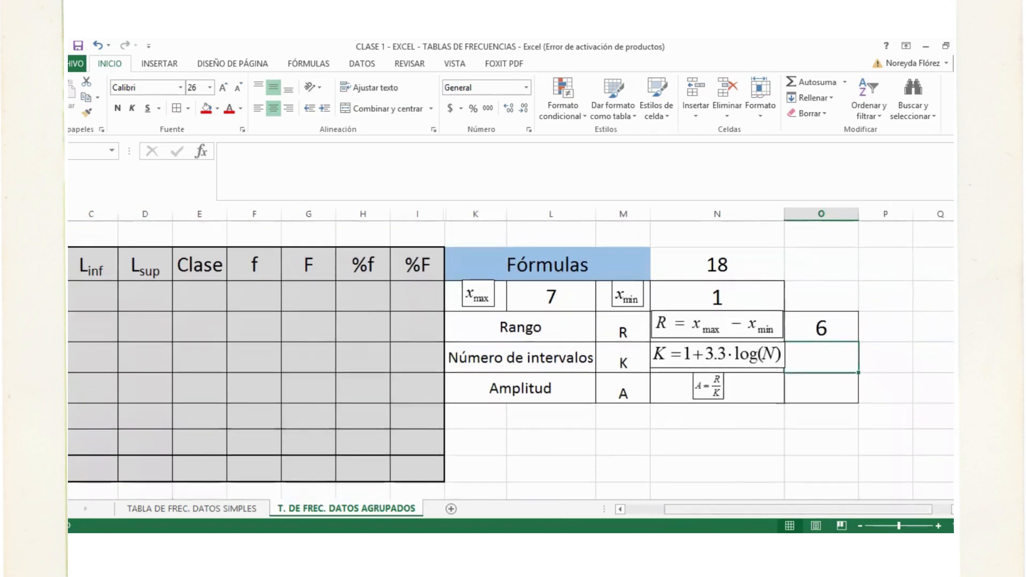
scroll(201, 390, left, 2)
drag(146, 296, 515, 471)
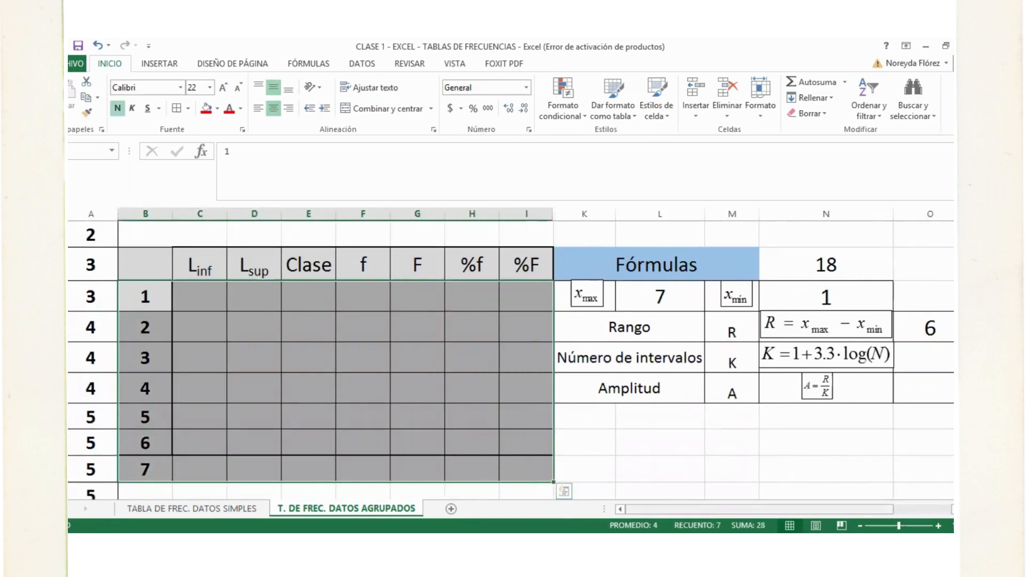
scroll(765, 351, right, 3)
Calculate the number of intervals K in O8 with the formula =1+3,3*LOG(N5)
click(766, 351)
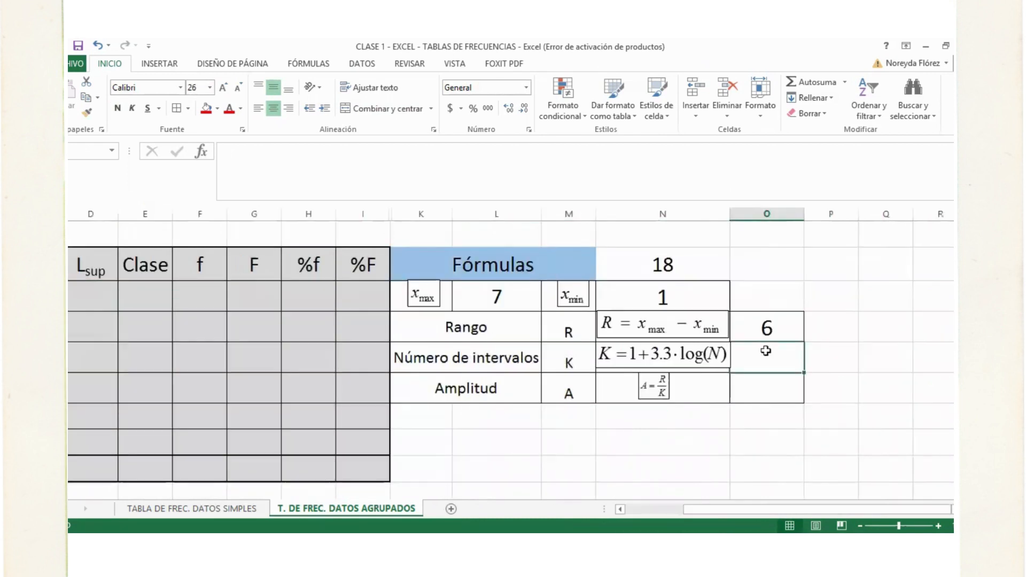
text(=)
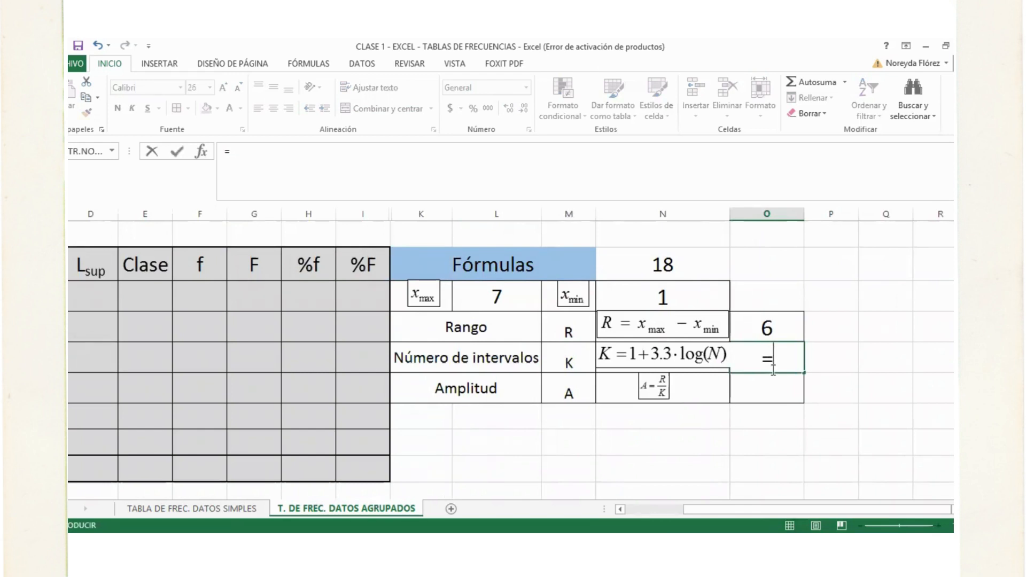
text(1+)
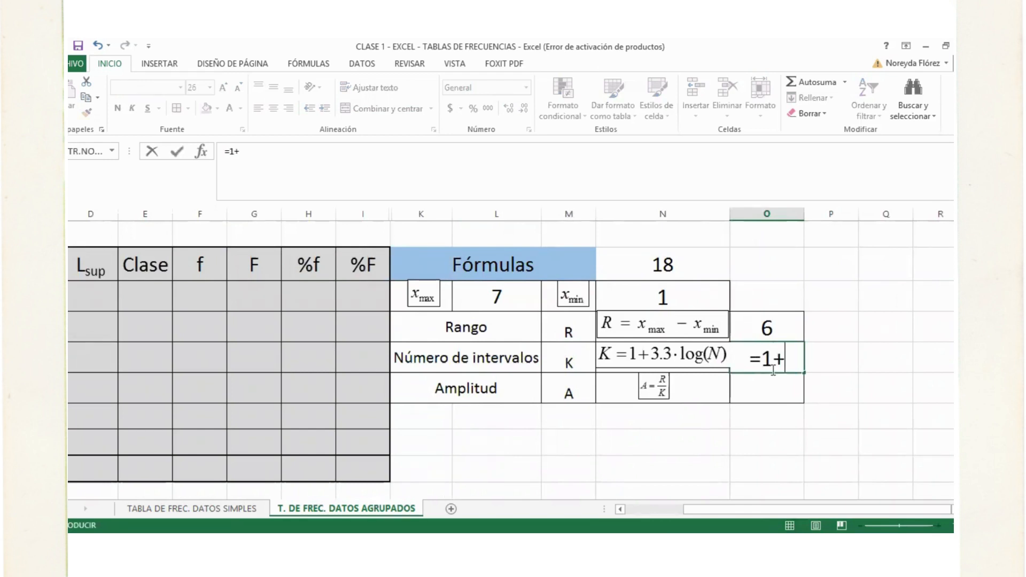
text(3,3)
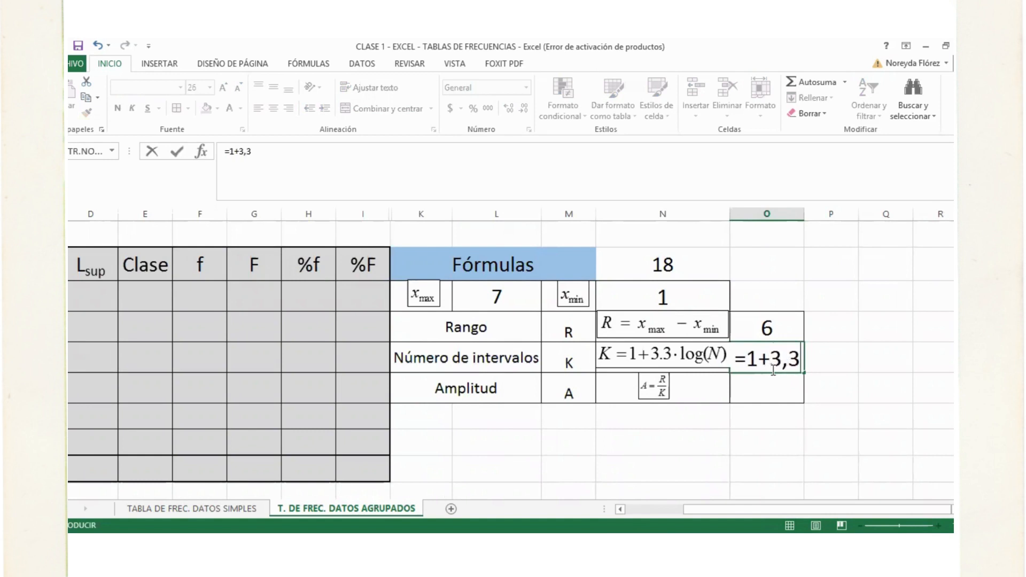
text(*)
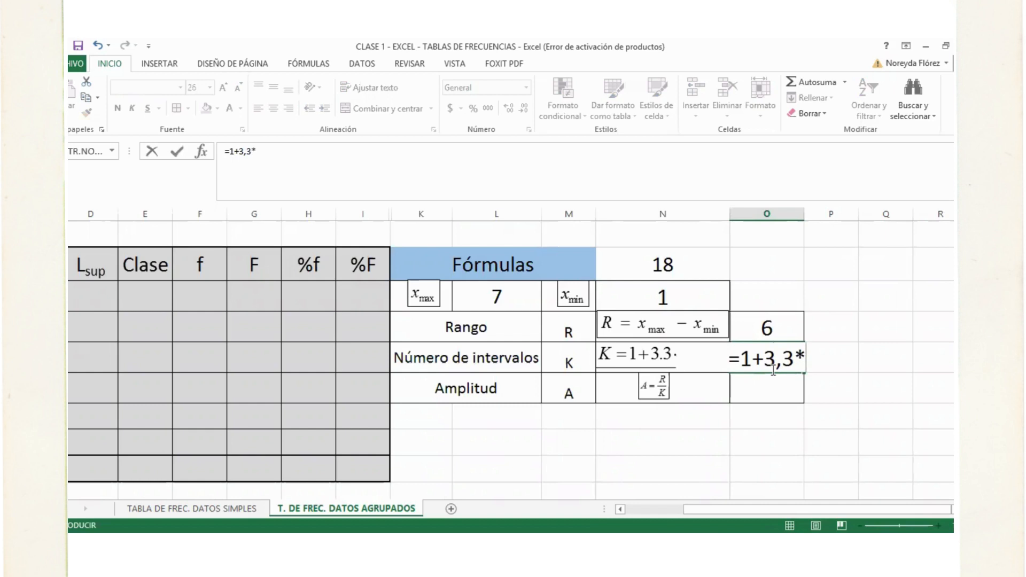
text(log)
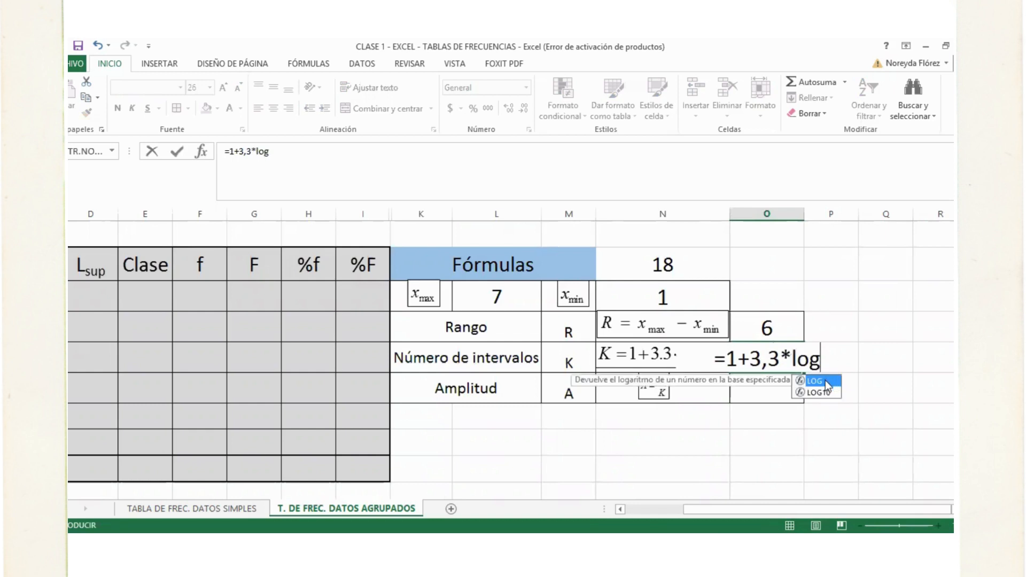
key(Tab)
click(677, 262)
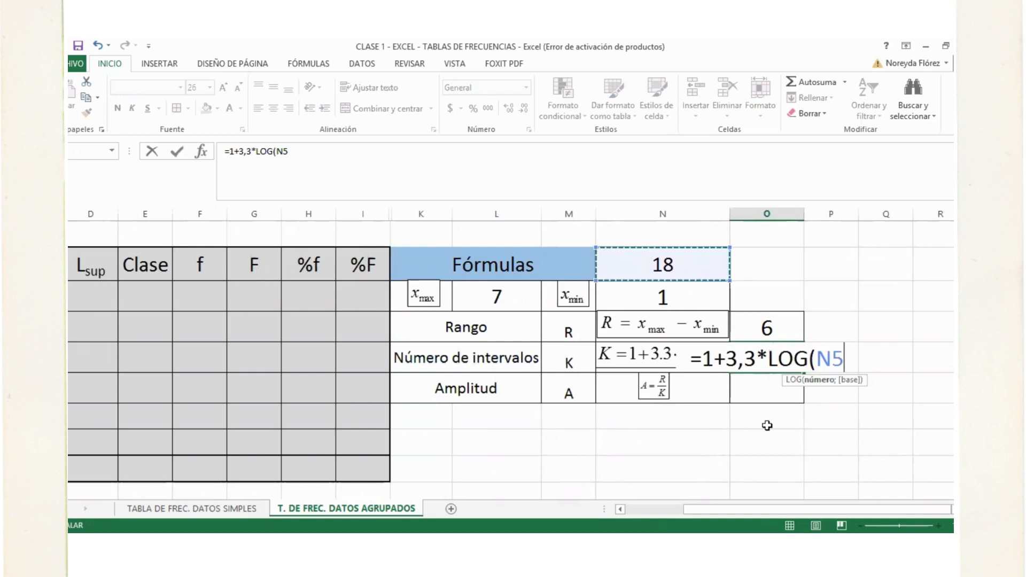
text())
key(Return)
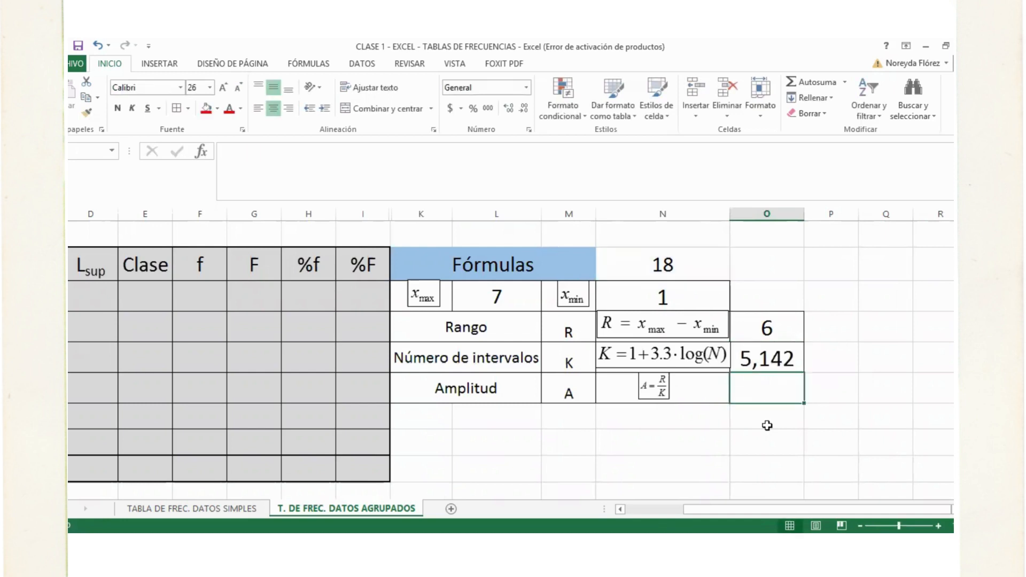
Insert the REDONDEAR.MAS function with its opening parenthesis before 1+3,3*LOG(N5) in the O8 formula
click(767, 360)
double_click(767, 361)
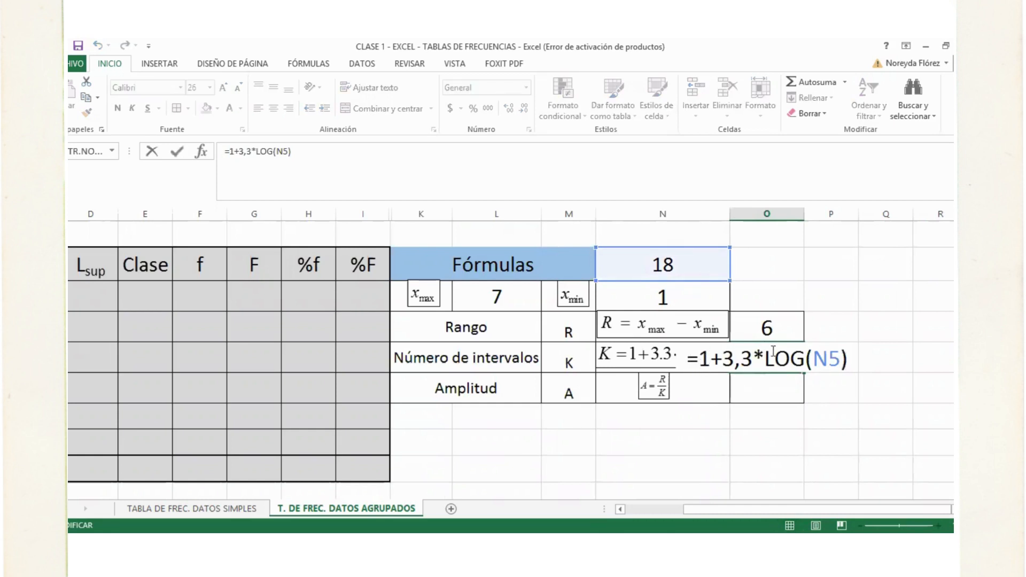
key(Left)
key(Left)
key(Left)
key(Left)
key(Left)
text(redon)
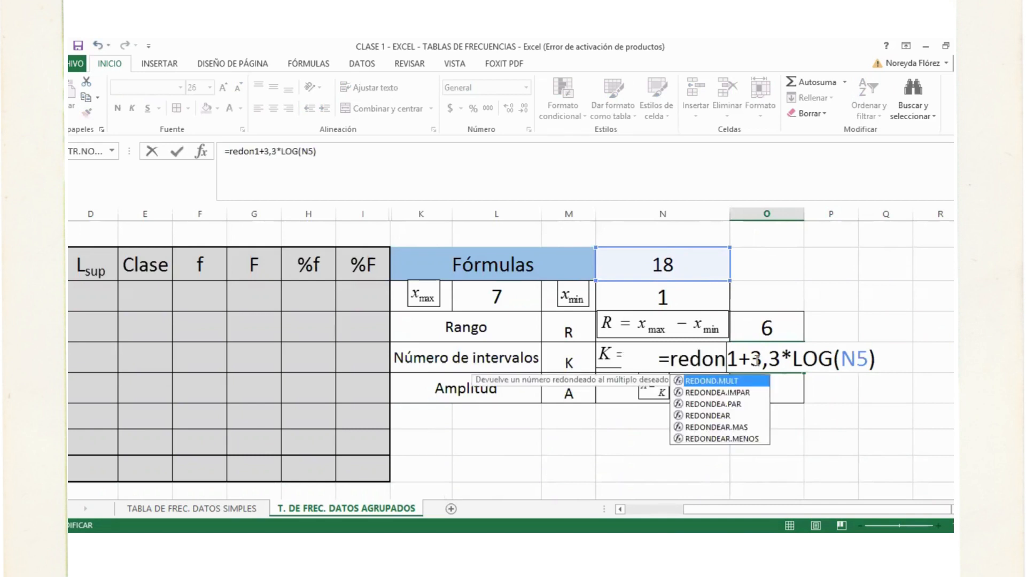
double_click(741, 427)
Complete the O8 rounding formula with zero decimals and a closing parenthesis as =REDONDEAR.MAS(1+3,3*LOG(N5);0)
click(941, 356)
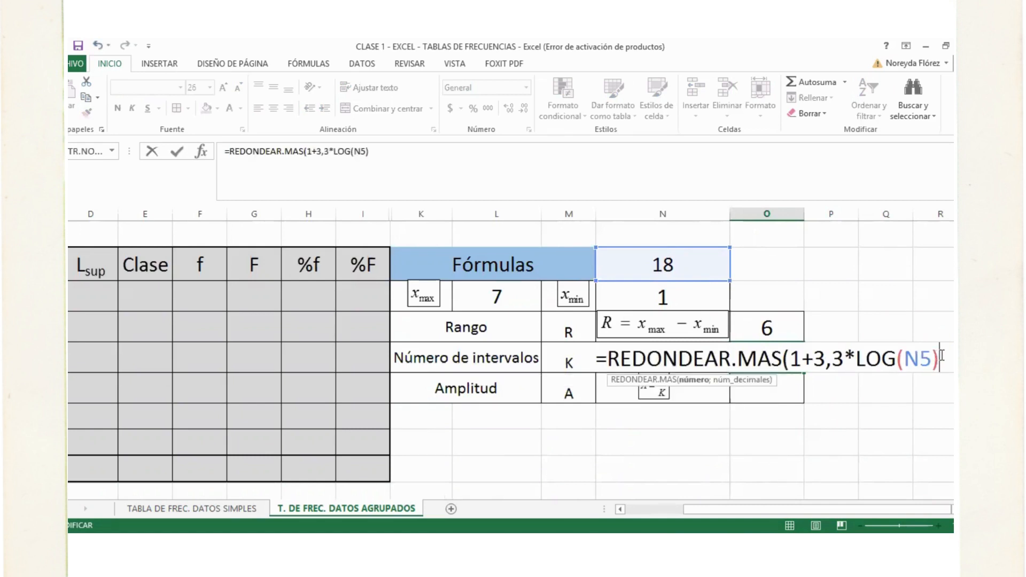
text(1+3,3*LOG(N5)))
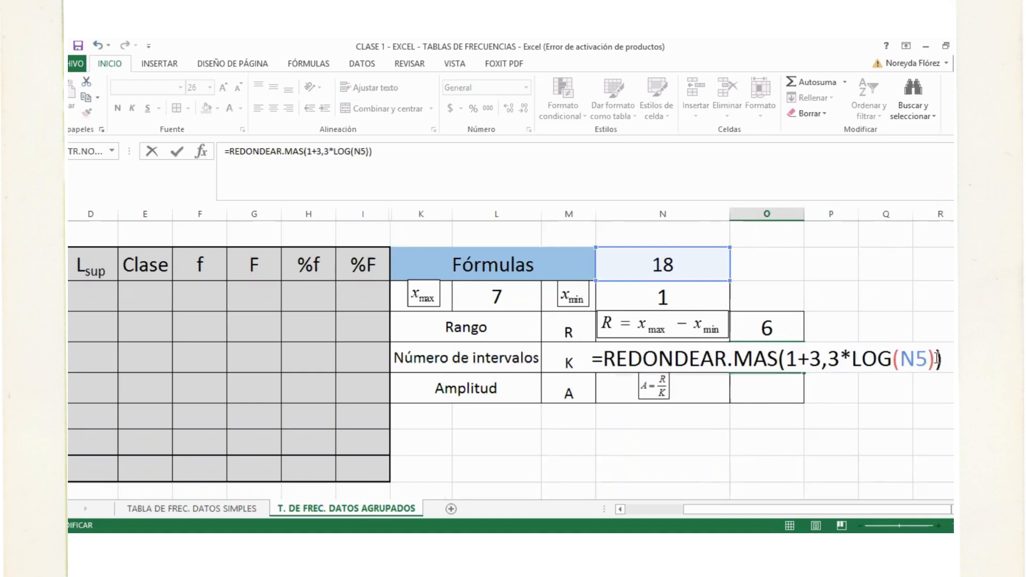
click(936, 359)
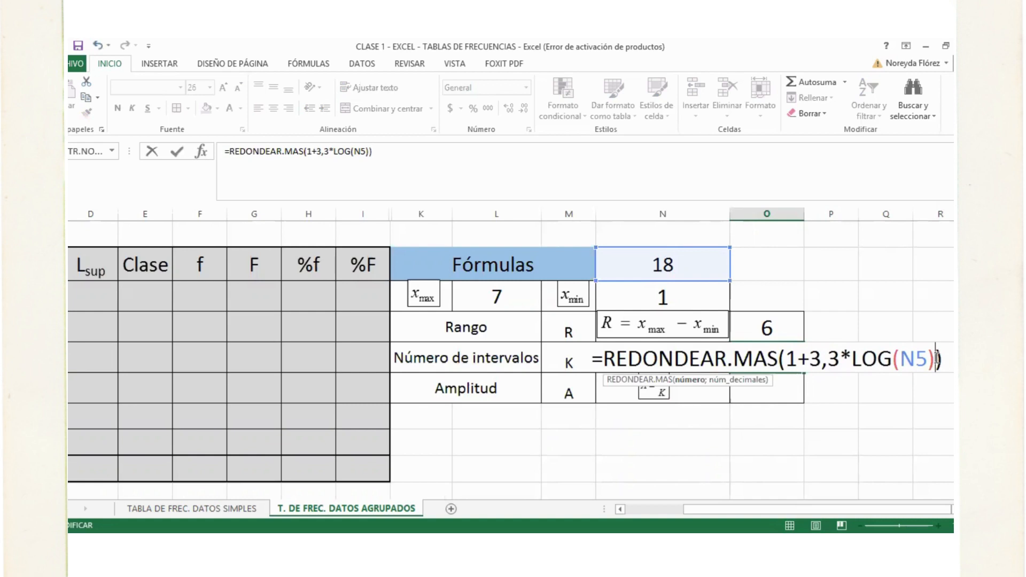
text(,0)
click(932, 359)
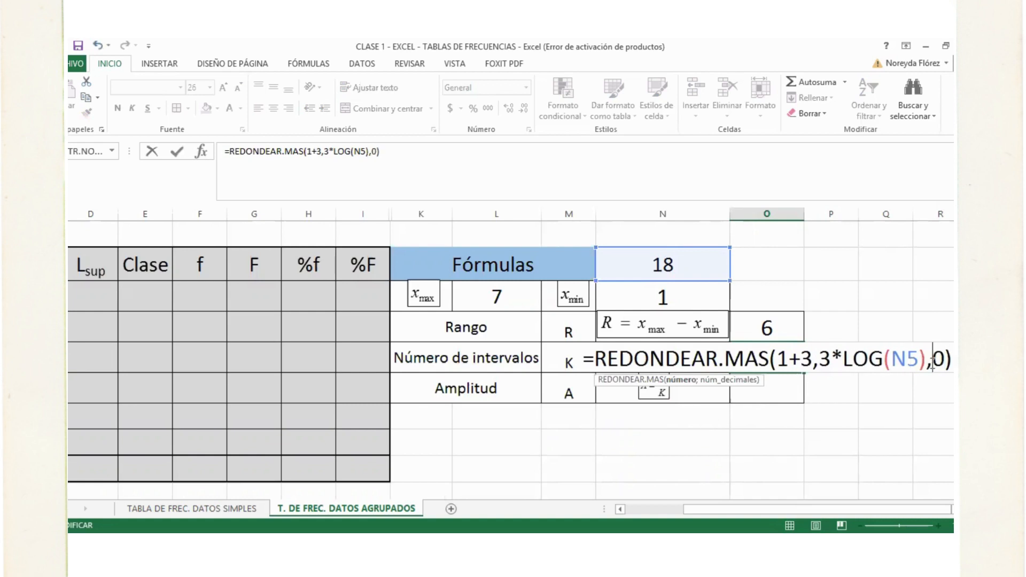
key(BackSpace)
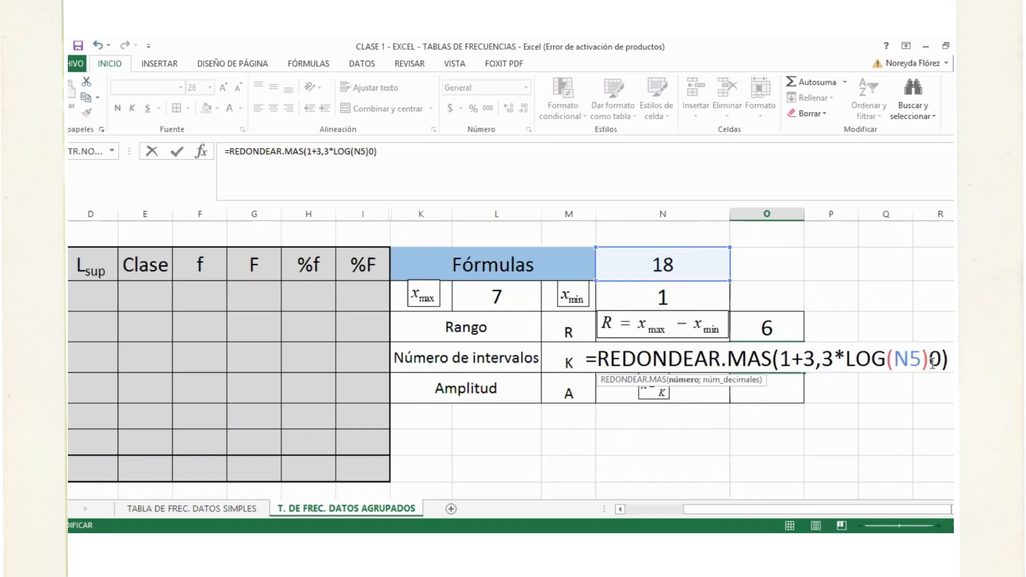
text(;)
key(Return)
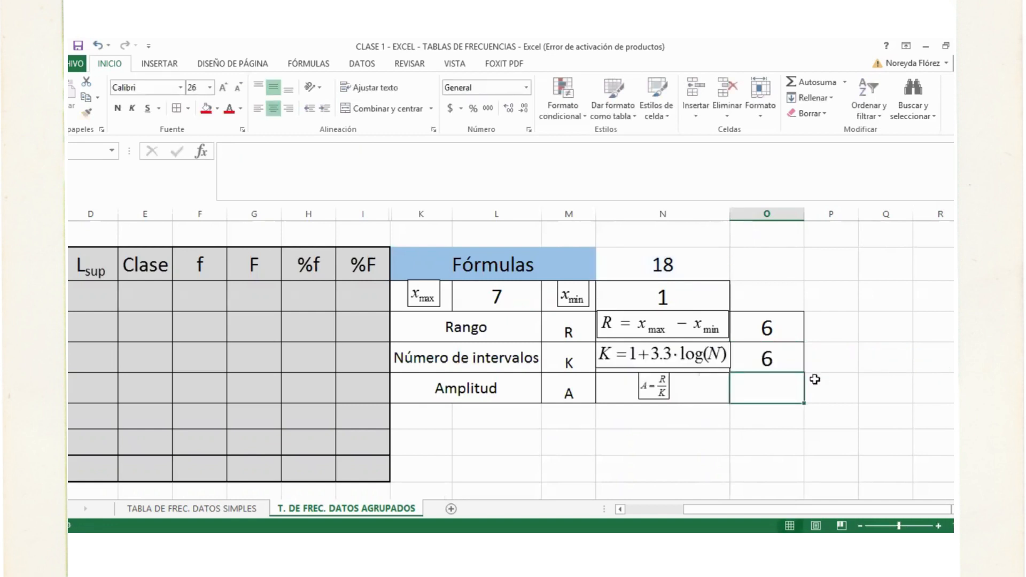
Examine the REDONDEAR.MAS function name and its decimals argument in the O8 formula, leaving the formula as it is
click(792, 356)
double_click(821, 369)
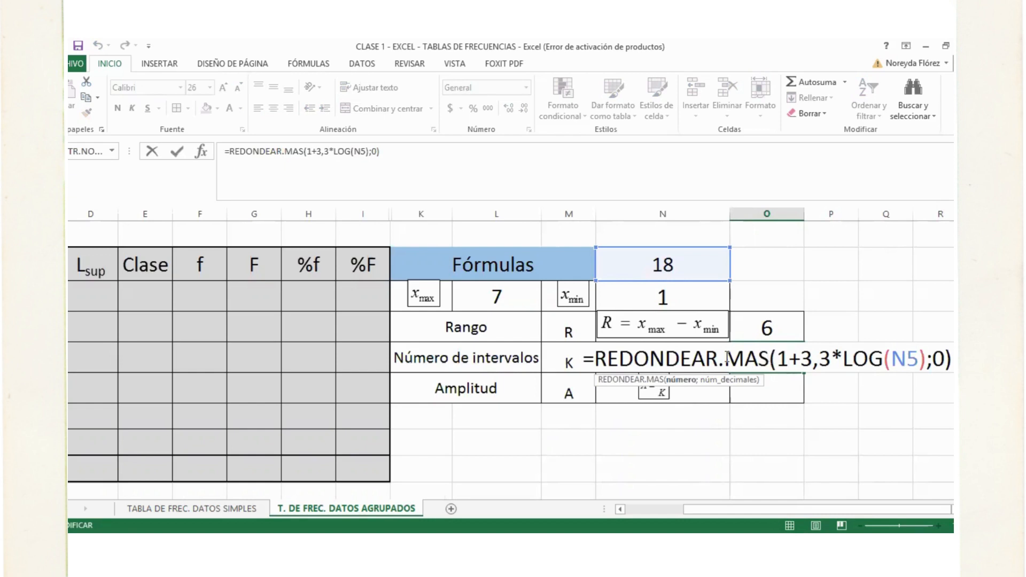
drag(767, 357, 601, 357)
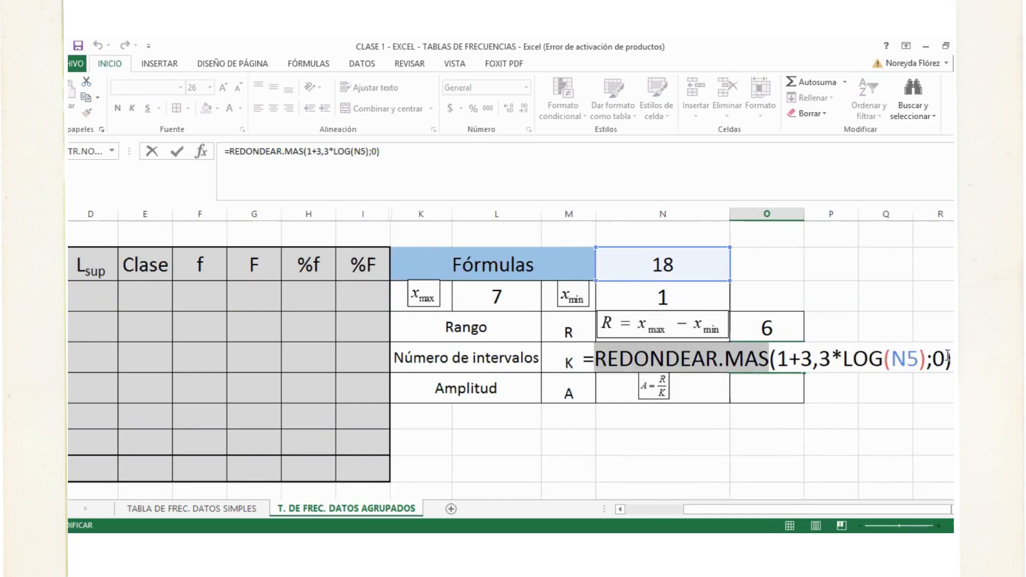
drag(945, 359, 938, 362)
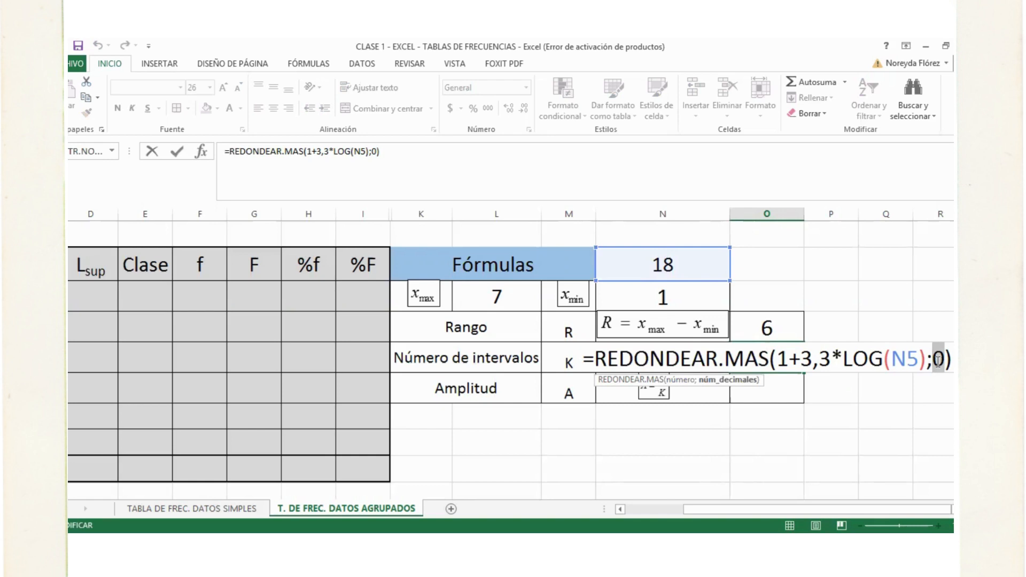
key(Return)
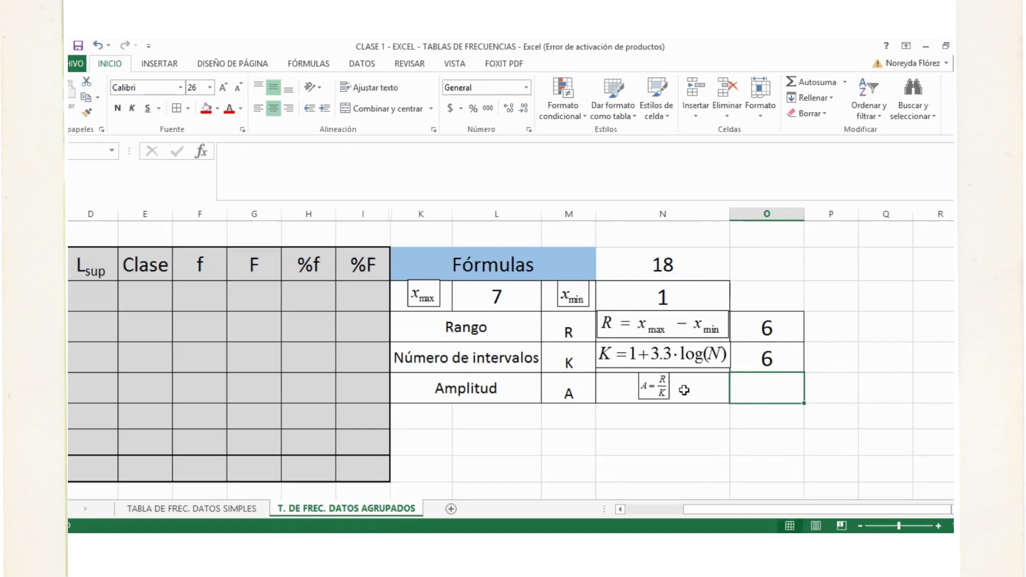
Calculate the amplitude in O9 as the range divided by the number of intervals with =O7/O8
text(=)
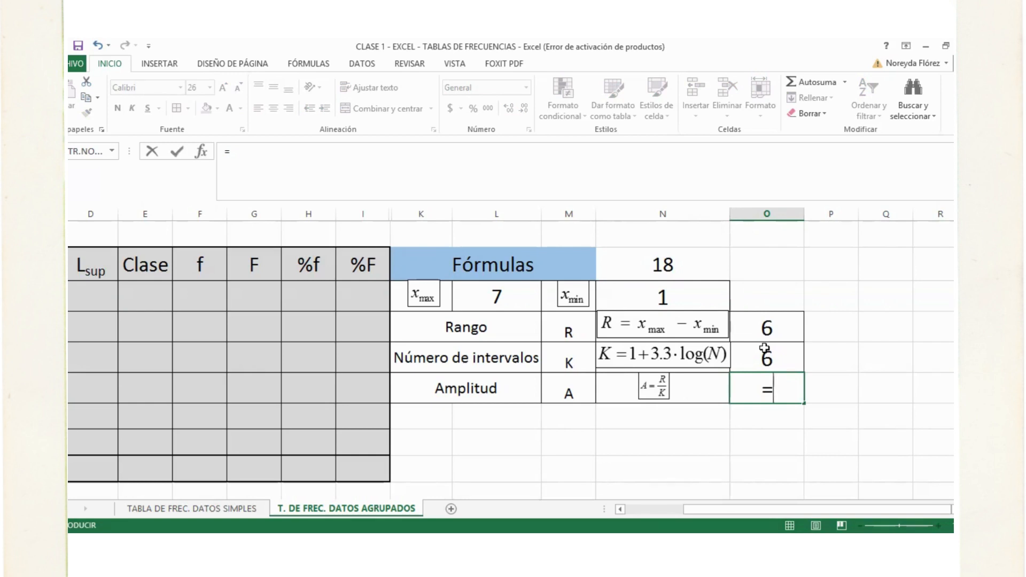
click(765, 327)
text(/)
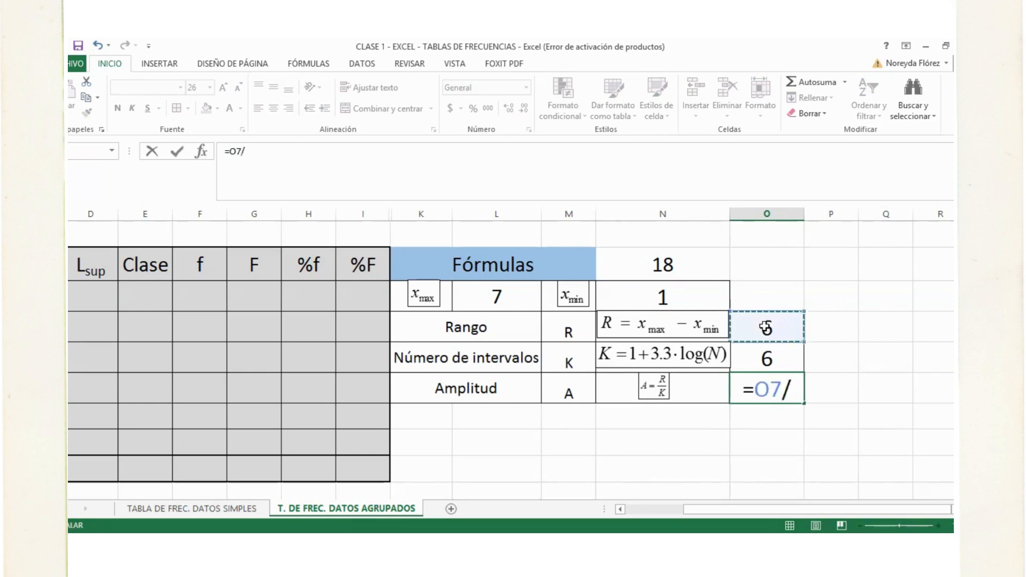
click(765, 357)
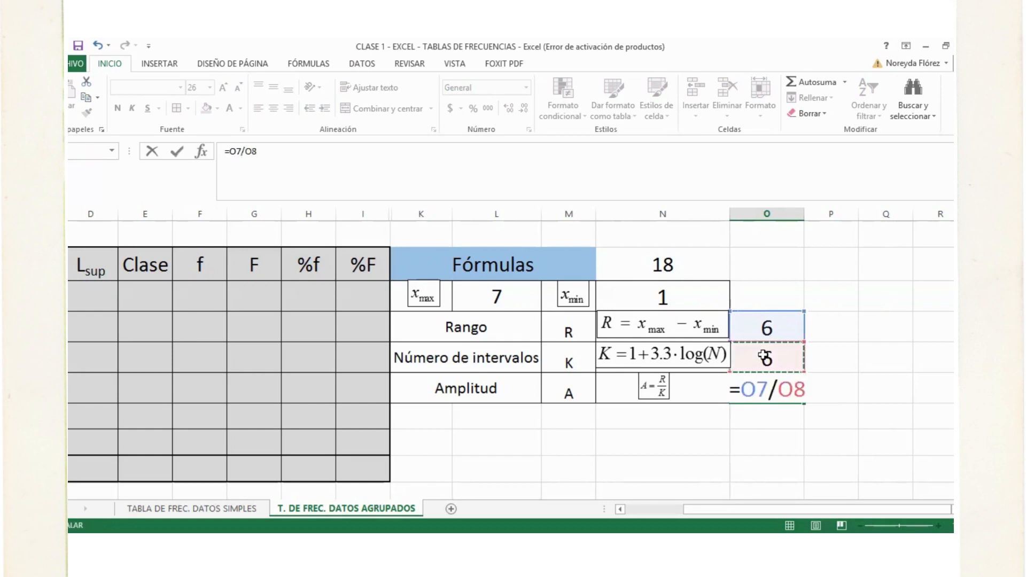
key(ctrl+Return)
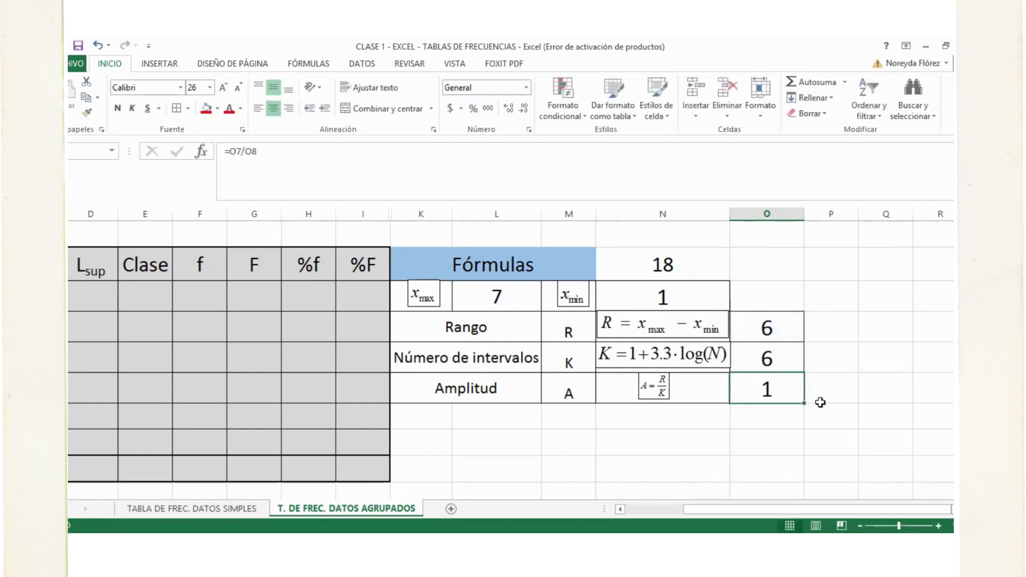
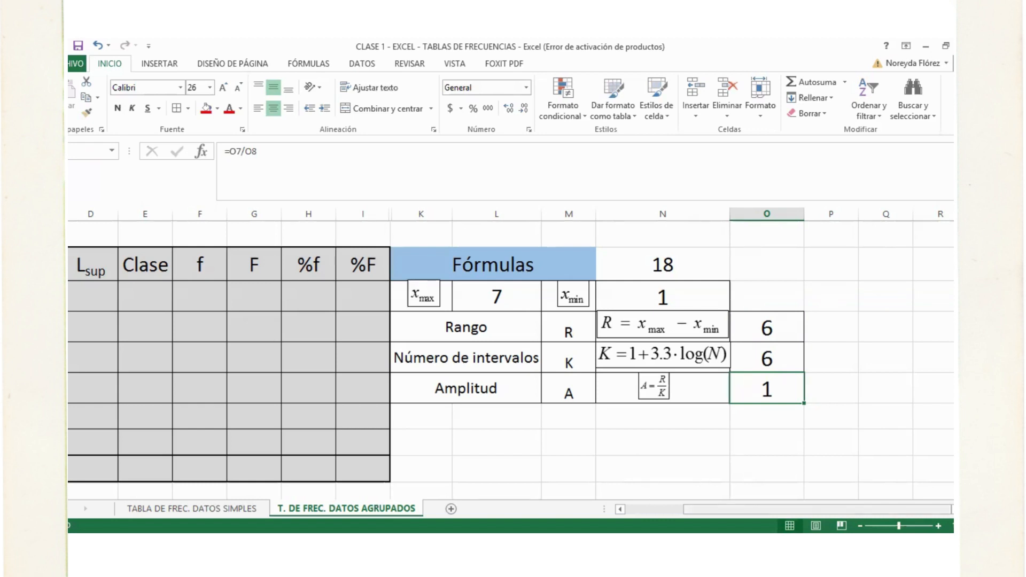
Set the first class's lower limit in C6 to the minimum value with =N6
scroll(510, 358, left, 3)
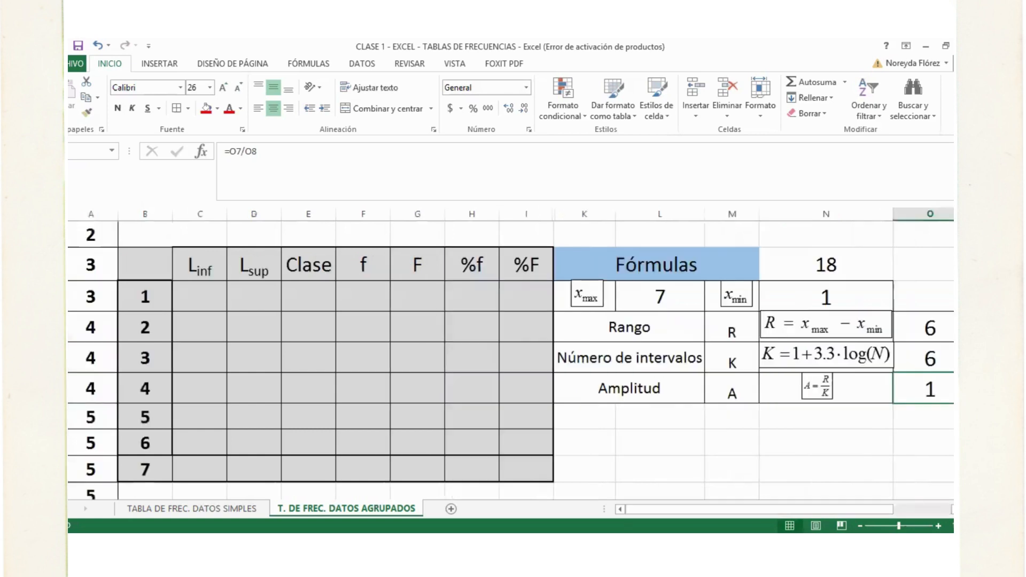
click(209, 303)
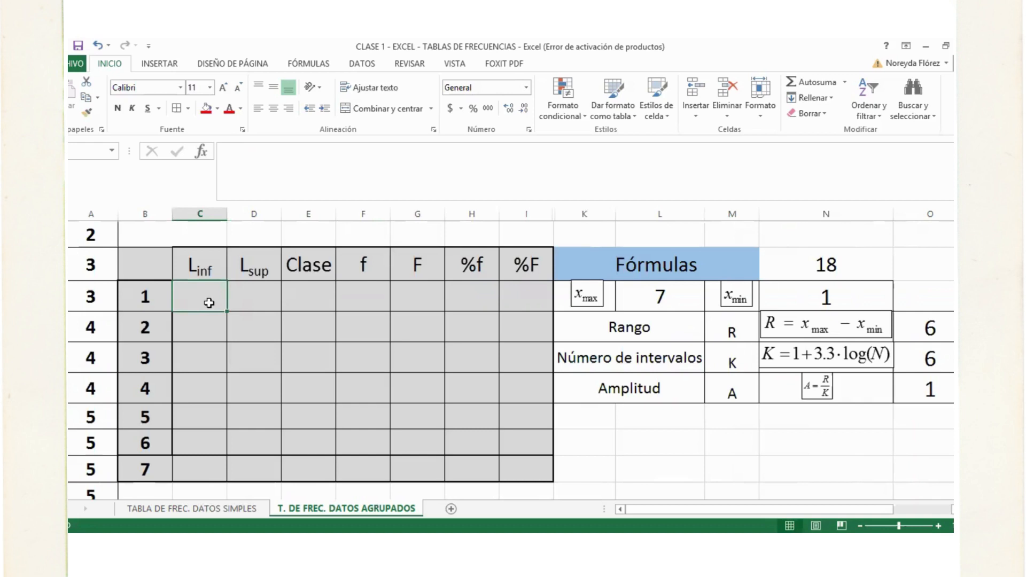
text(=)
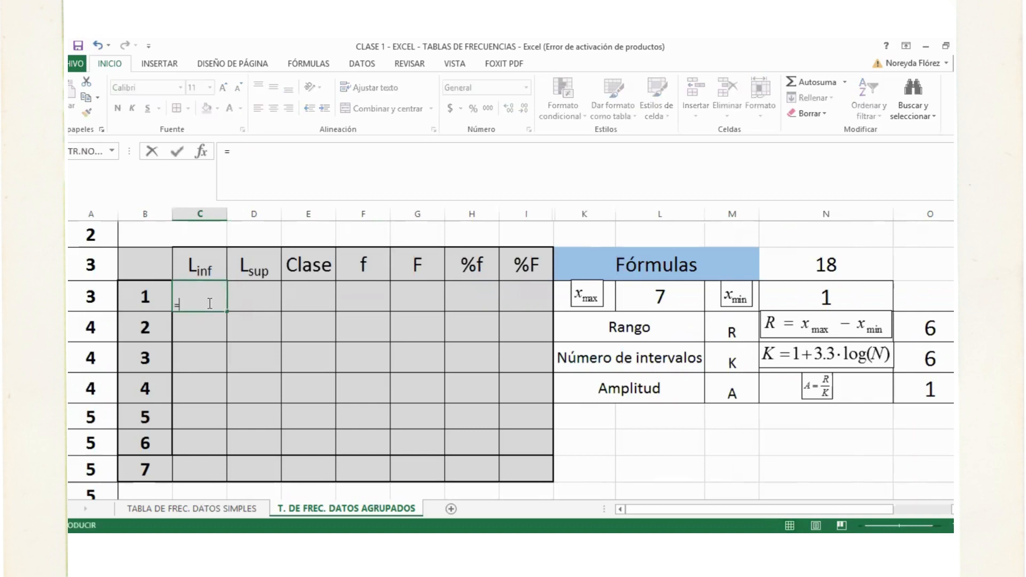
click(818, 297)
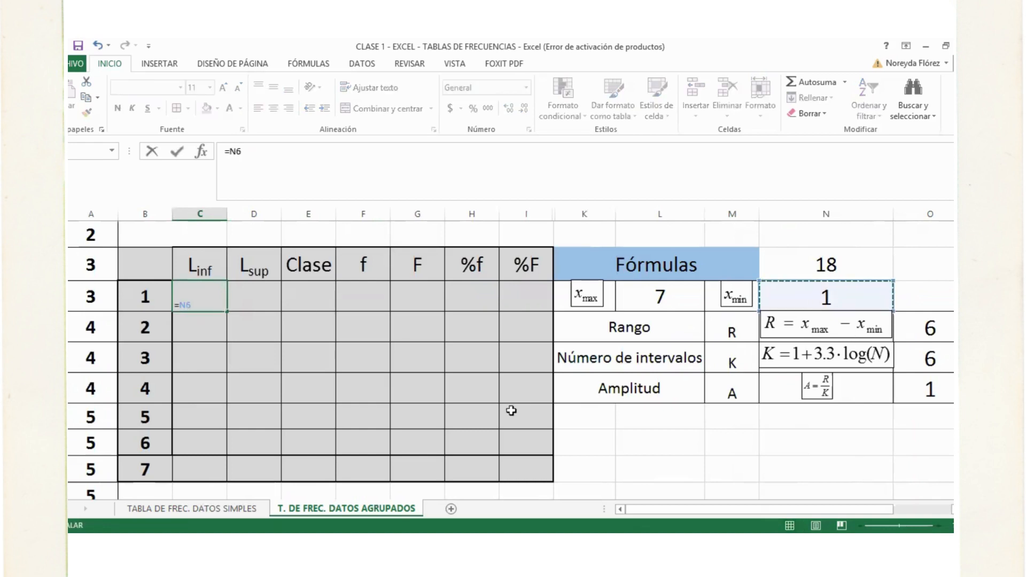
key(Return)
Center the table body cells C6:I12 horizontally and vertically and enlarge their font size to 24
drag(215, 296, 510, 470)
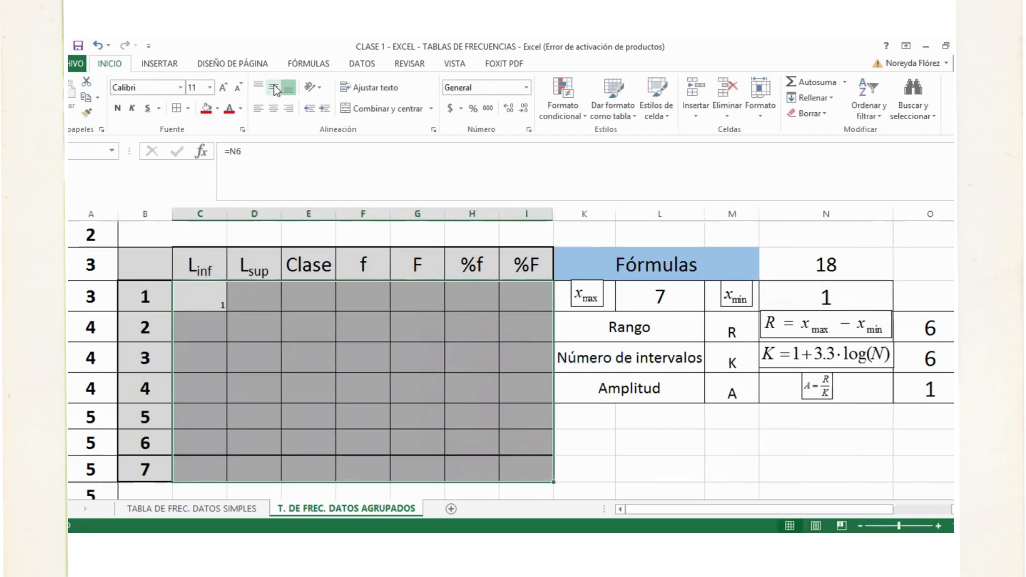
click(224, 88)
click(224, 87)
click(223, 88)
click(223, 88)
click(223, 88)
click(224, 88)
click(223, 88)
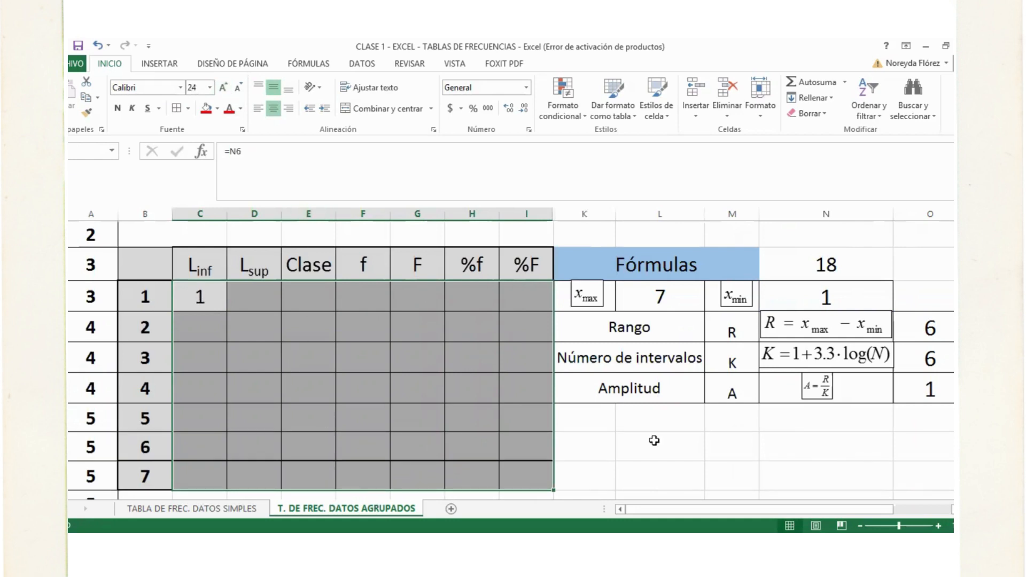
click(652, 440)
Calculate the first class's upper limit in D6 as lower limit plus amplitude with =C6+O9
click(188, 292)
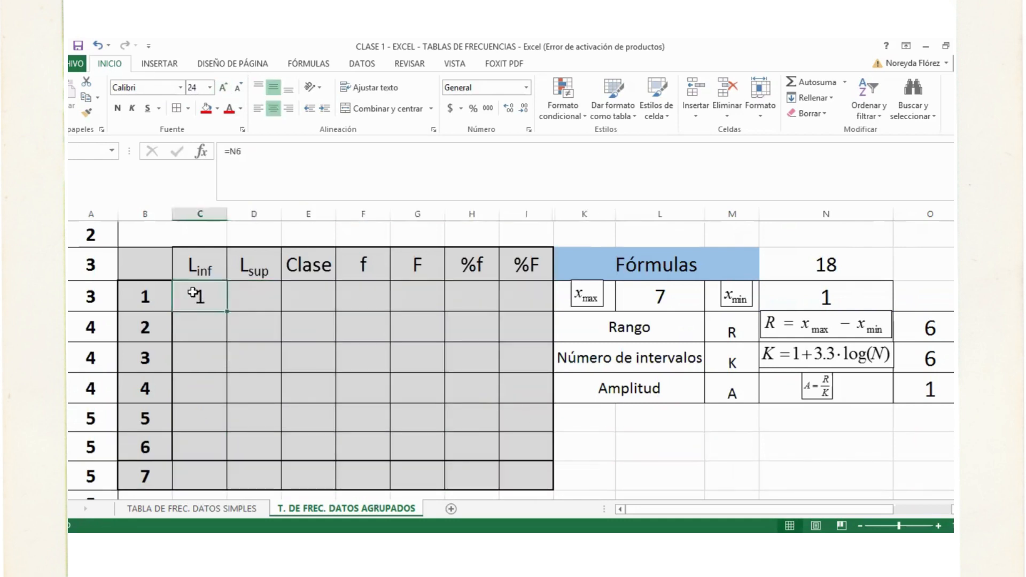
click(258, 289)
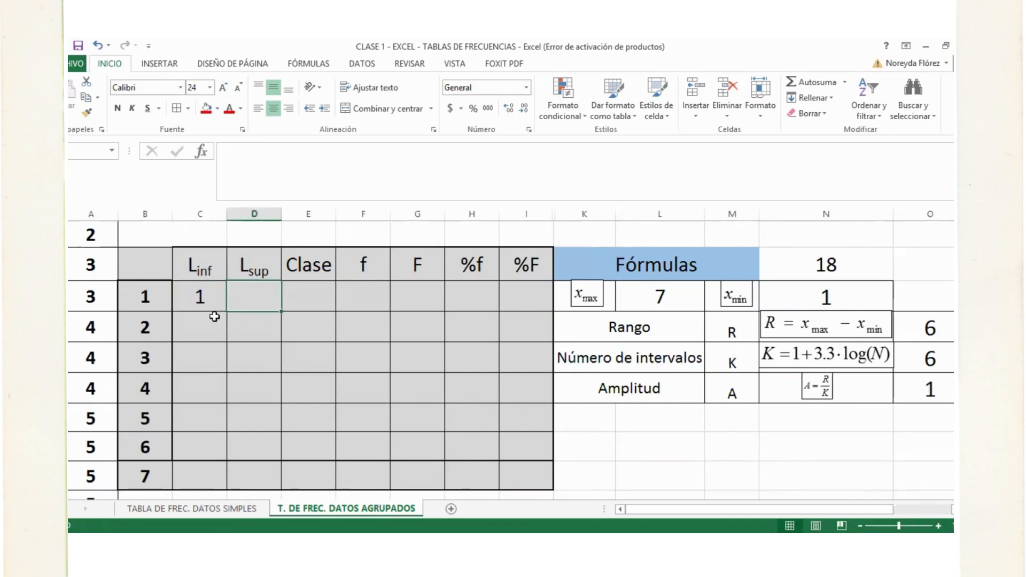
text(=)
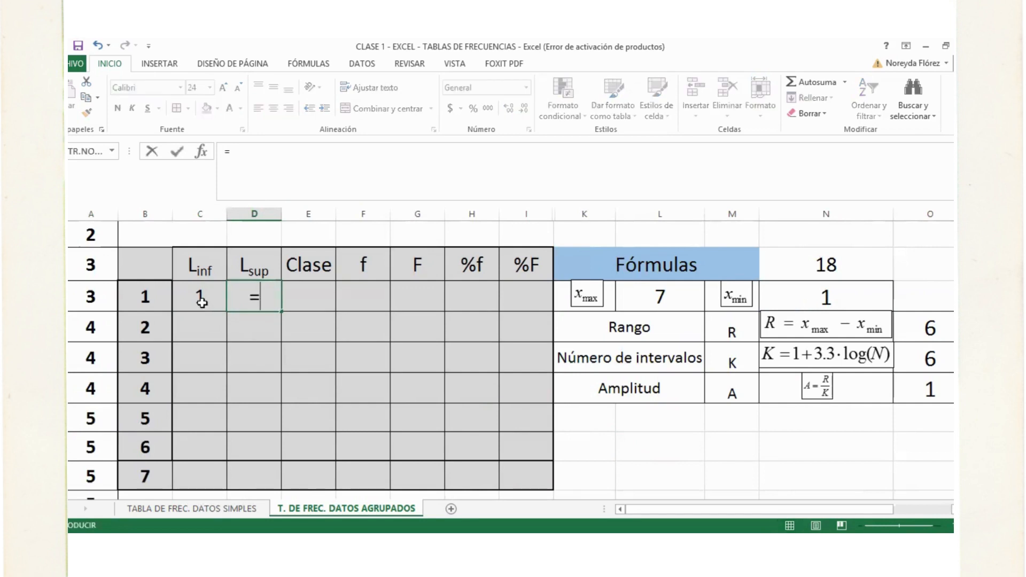
click(201, 302)
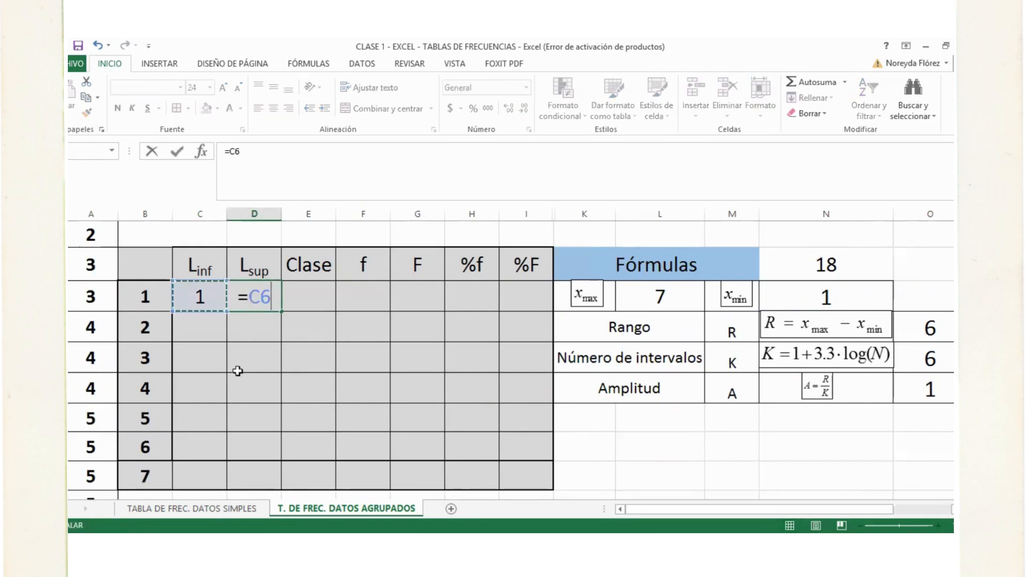
text(+)
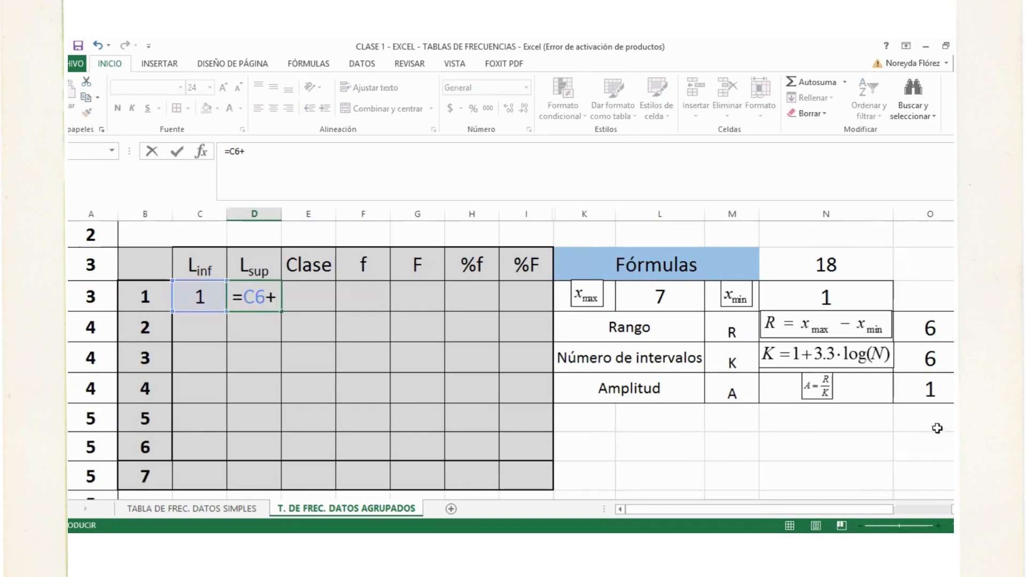
click(928, 390)
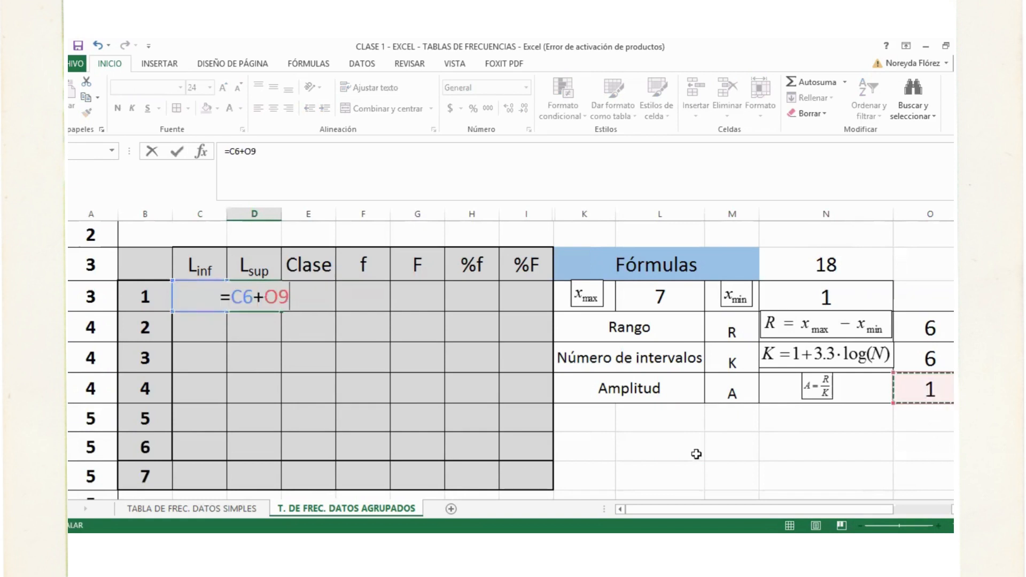
key(Return)
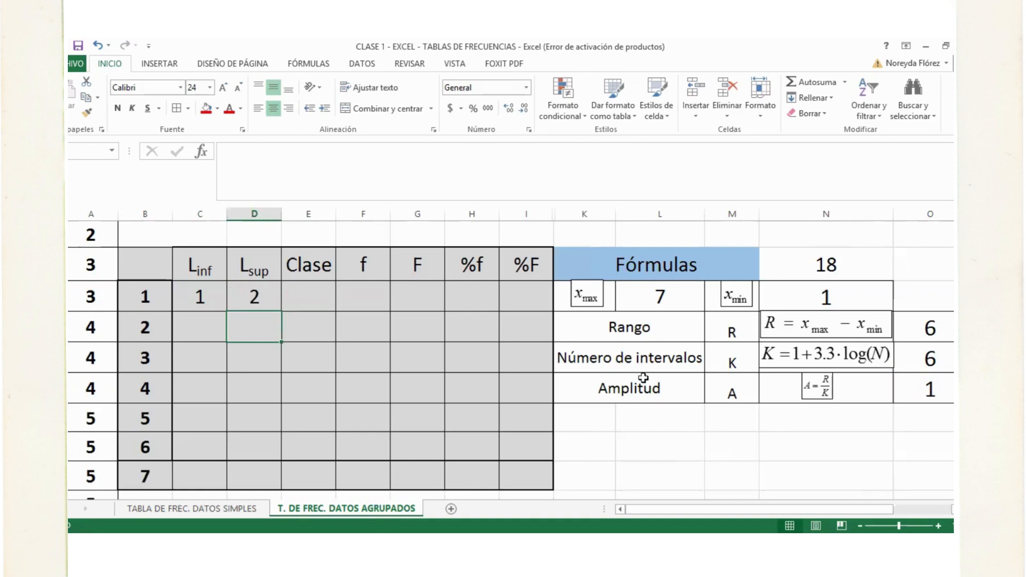
click(243, 302)
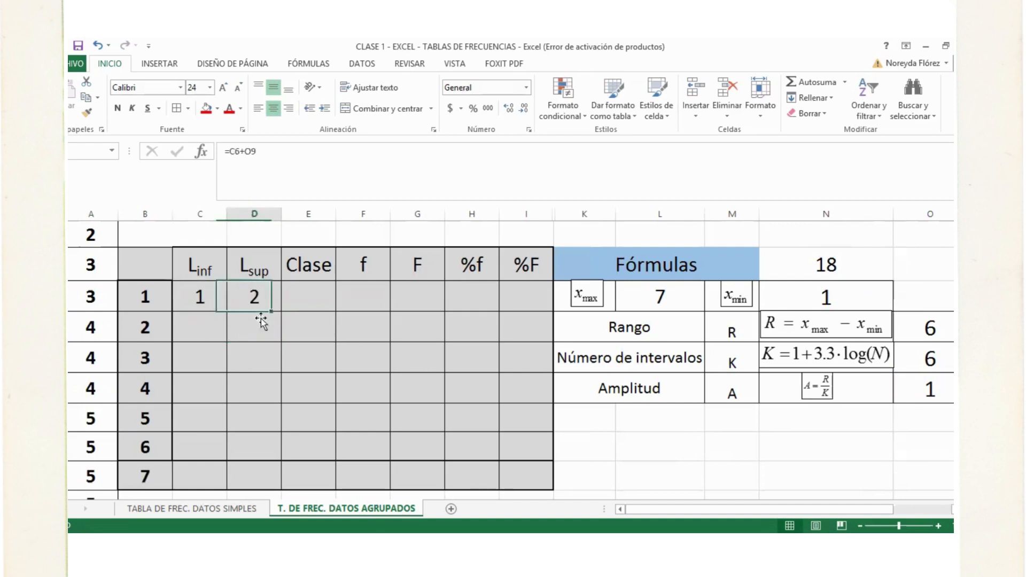
Set the second class's lower limit in C7 to the previous upper limit with =D6
click(200, 329)
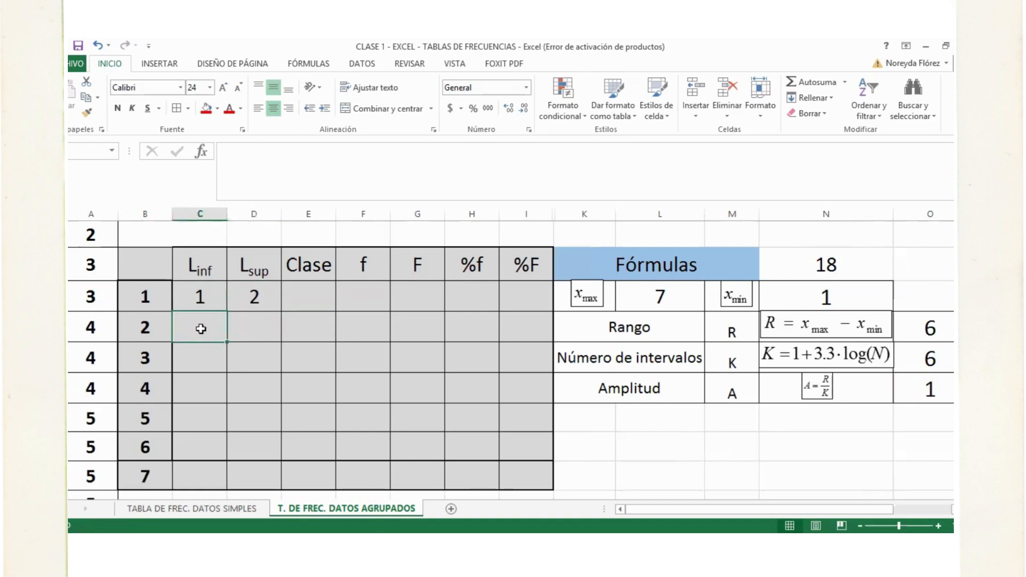
text(=)
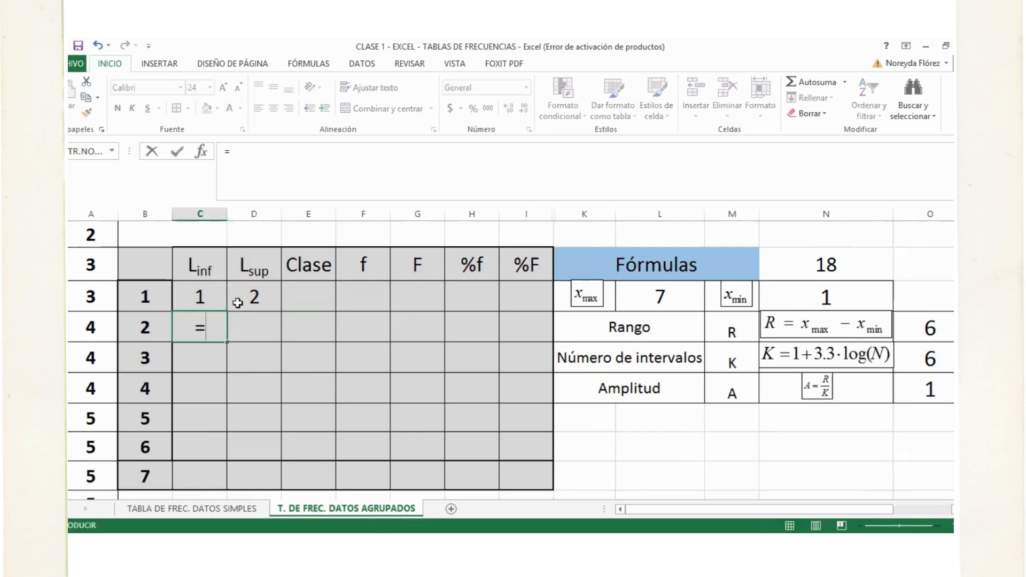
click(240, 299)
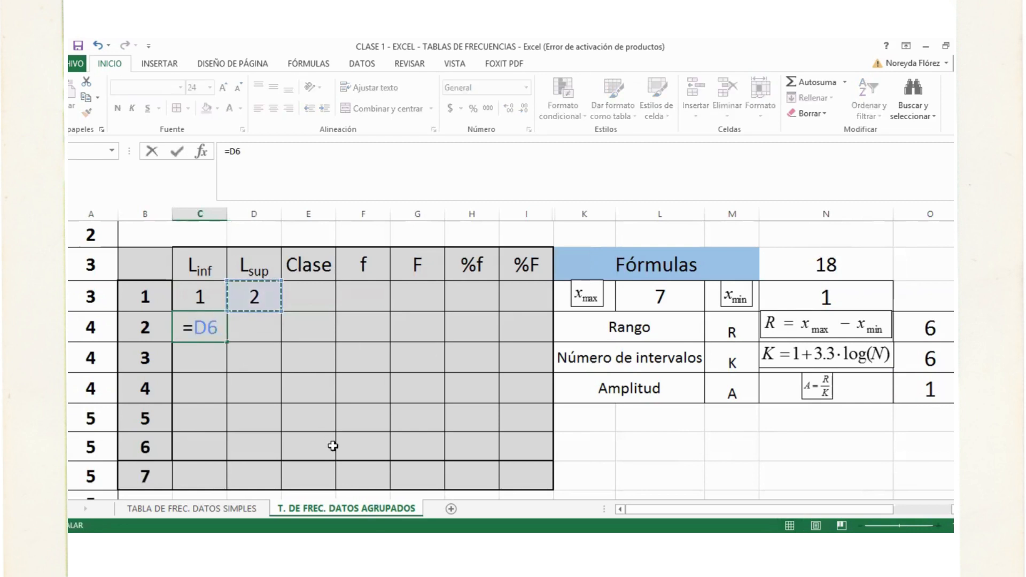
key(ctrl+Return)
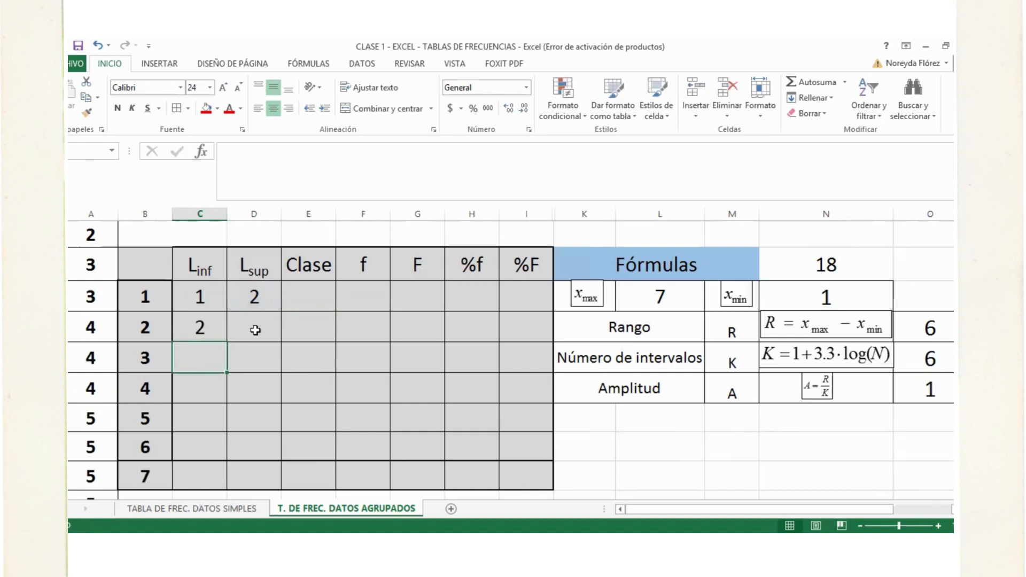
Calculate the second upper limit in D7 with =C7+O9, and fill C7:D7 down through the seventh class
click(255, 330)
text(=)
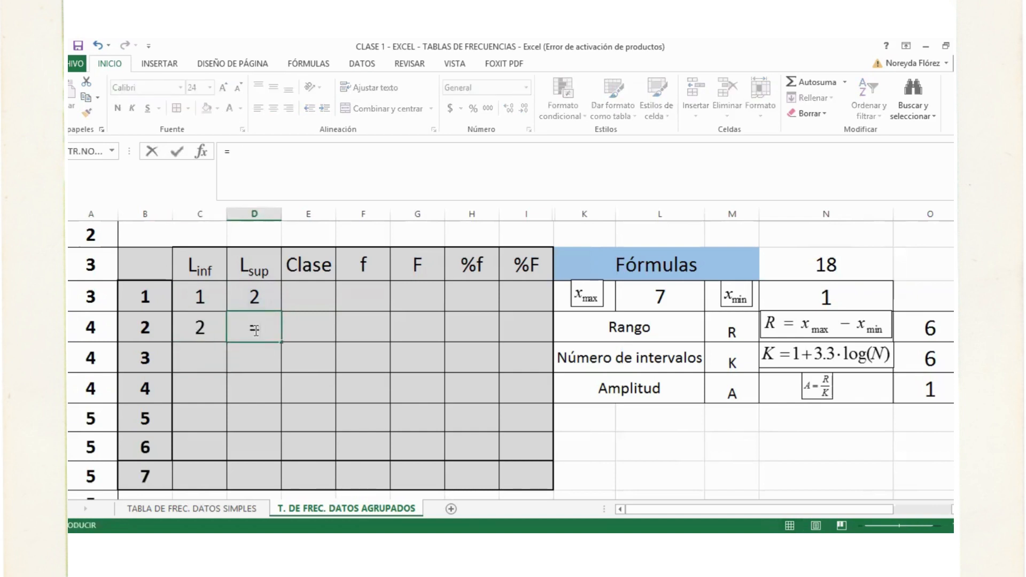
click(197, 327)
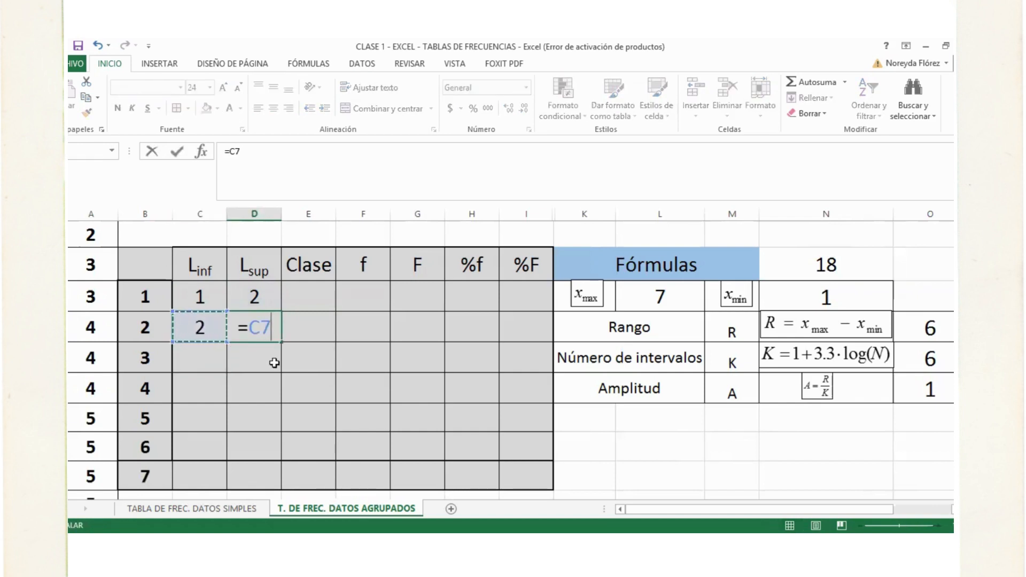
text(+)
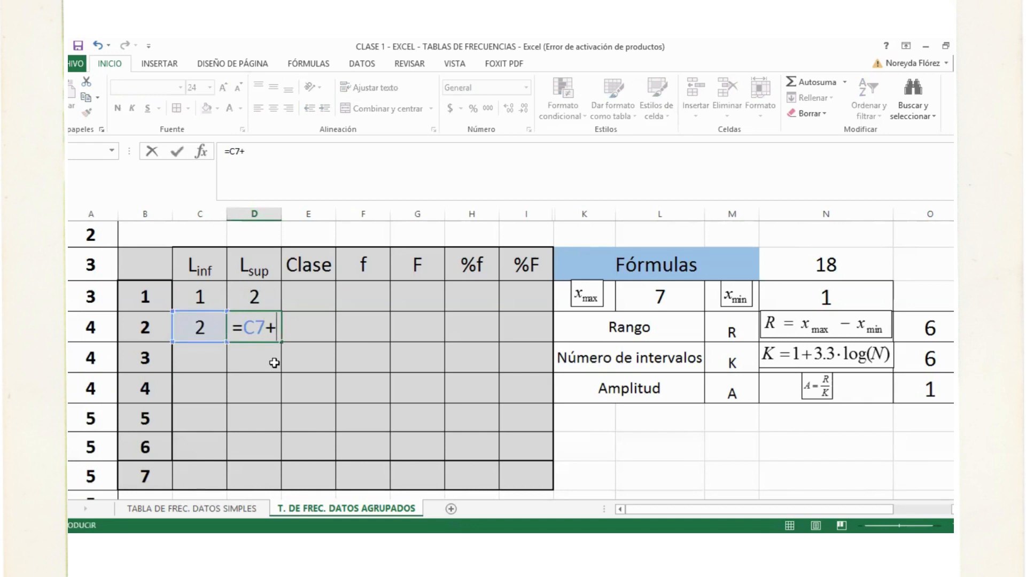
click(915, 390)
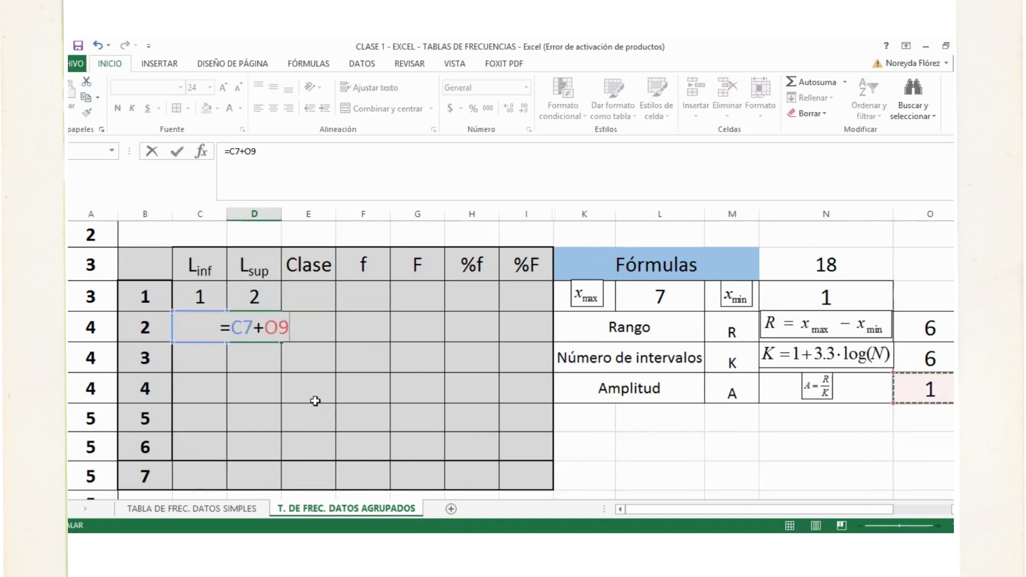
key(Return)
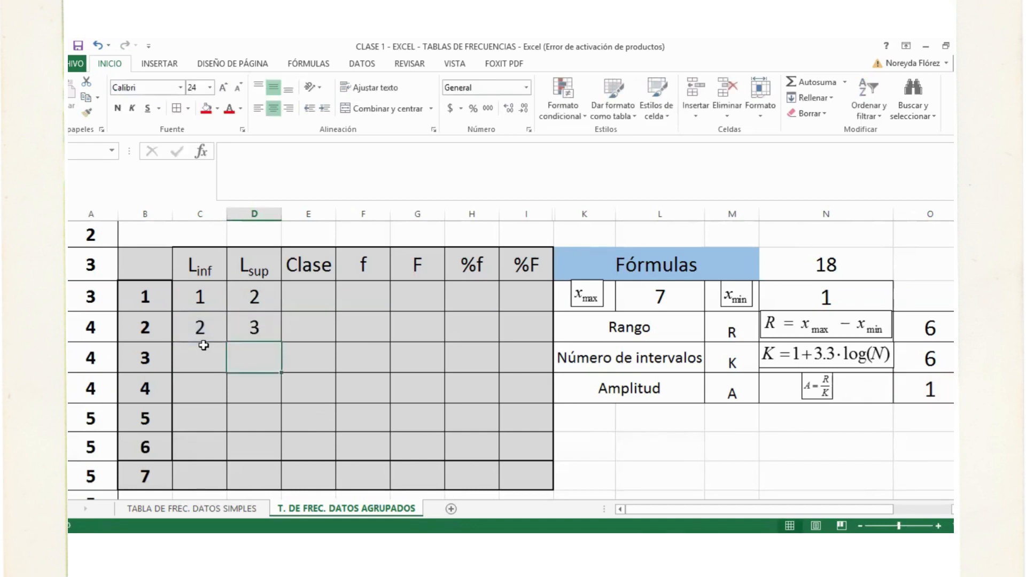
drag(200, 327, 270, 476)
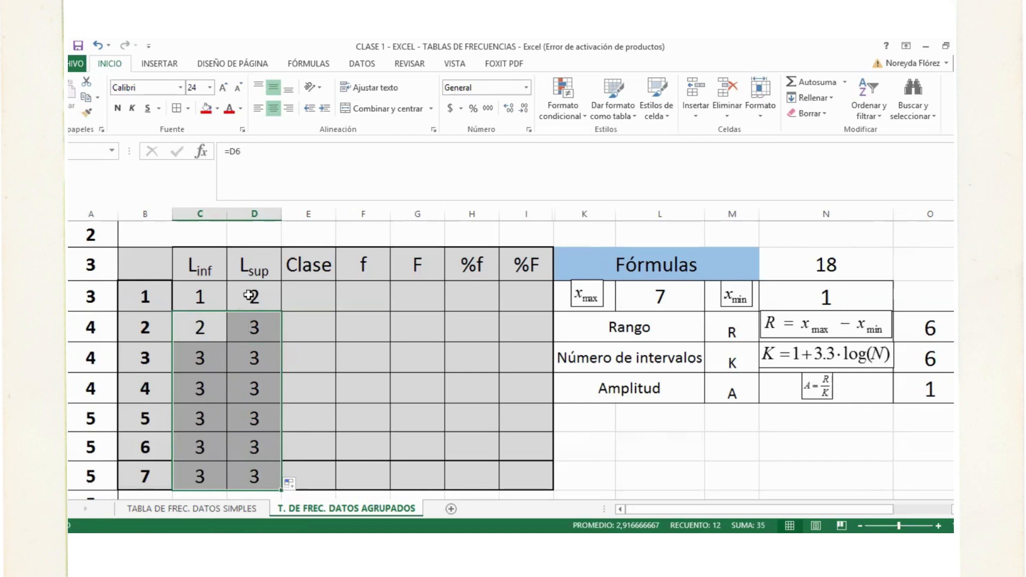
Make the amplitude reference absolute in D6 as =C6+$O$9, and fill the formula down the upper-limit column to class 7
double_click(249, 296)
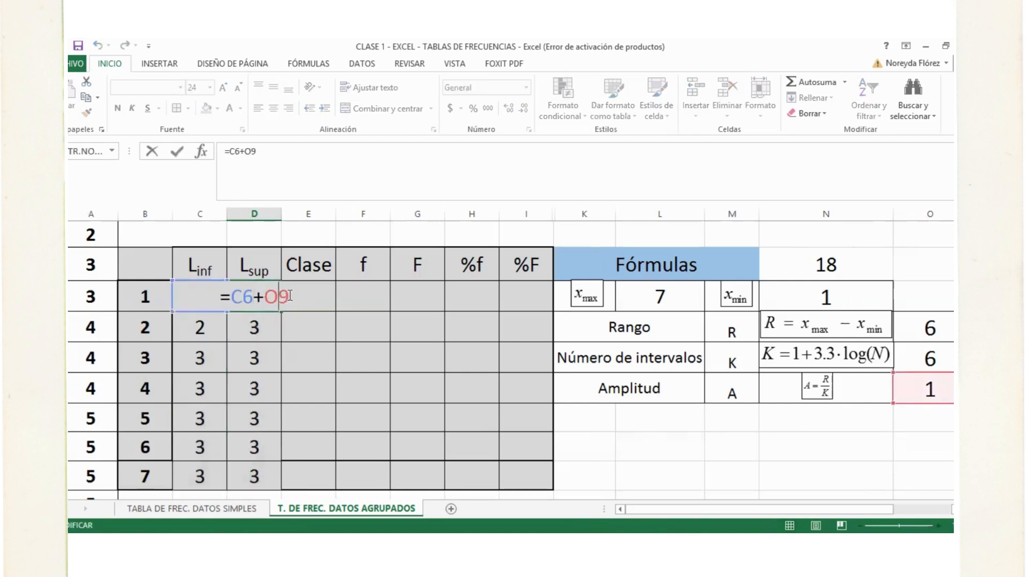
drag(287, 297, 273, 299)
click(269, 297)
text($O$)
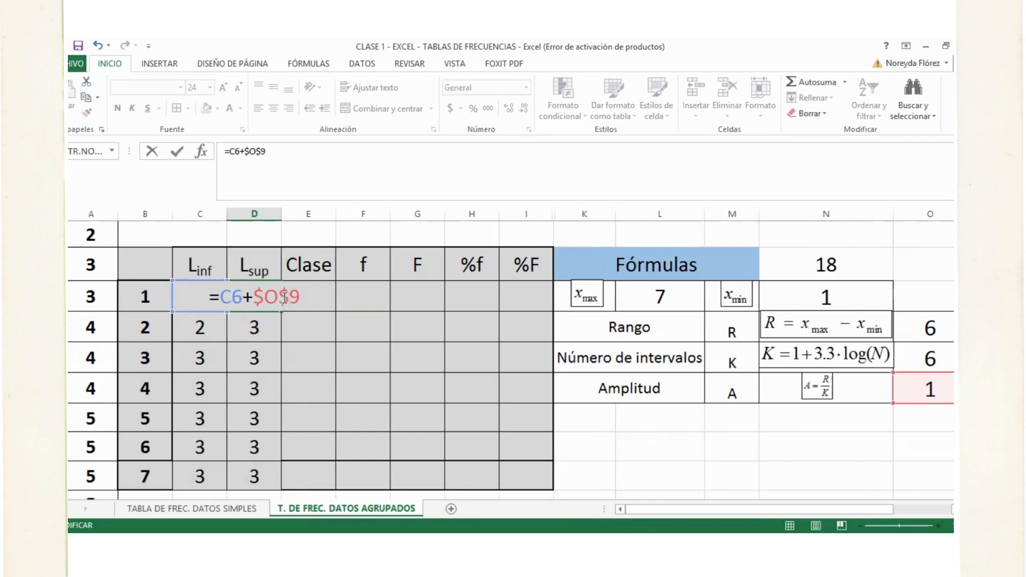
key(Return)
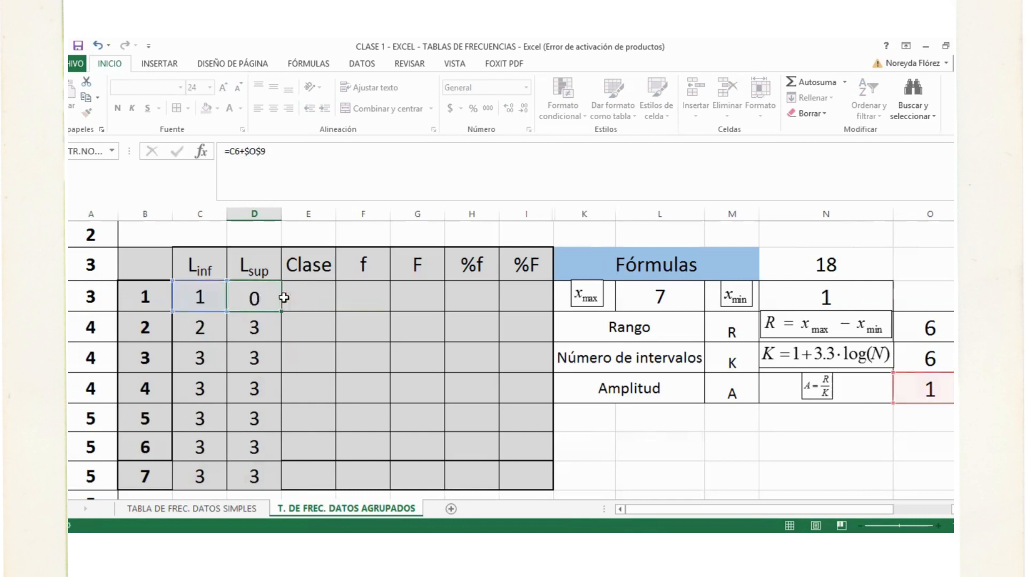
click(273, 298)
double_click(281, 311)
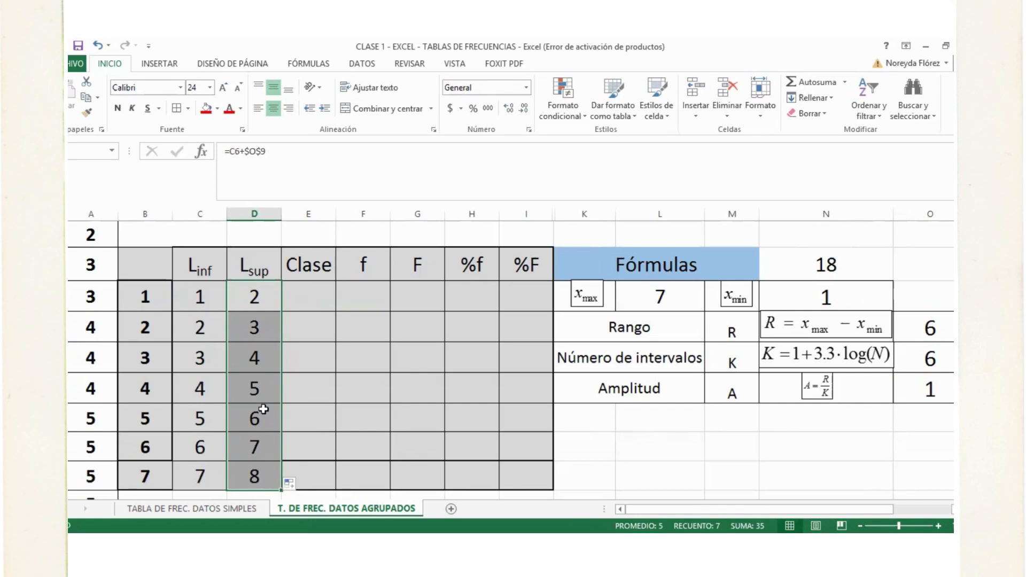
Examine the number of intervals in O8 and compare it with the lower and upper limits of classes 1 to 7
scroll(241, 426, down, 1)
scroll(542, 424, up, 2)
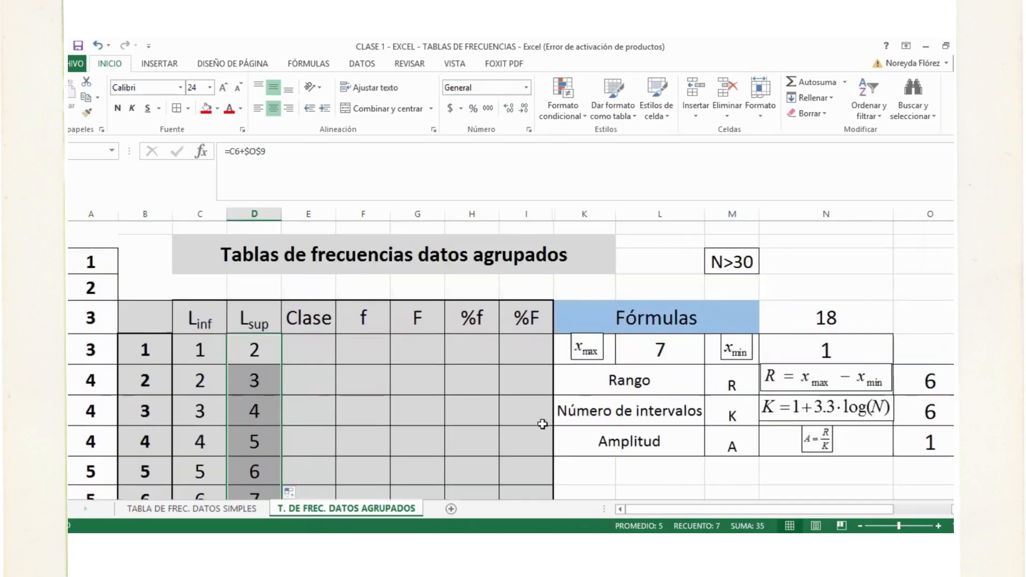
scroll(543, 424, down, 1)
click(936, 359)
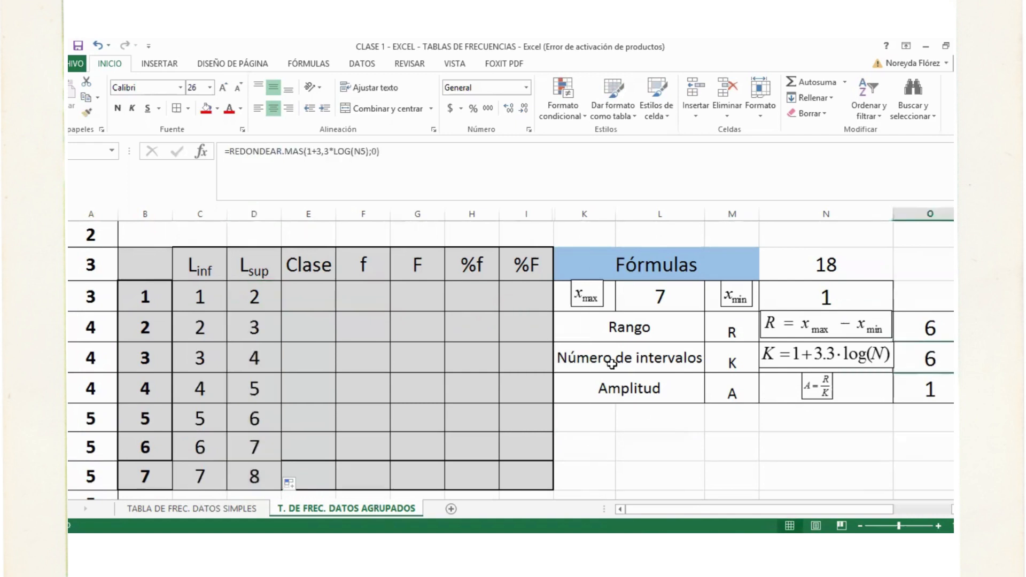
scroll(430, 378, down, 1)
scroll(431, 378, up, 1)
drag(251, 301, 211, 320)
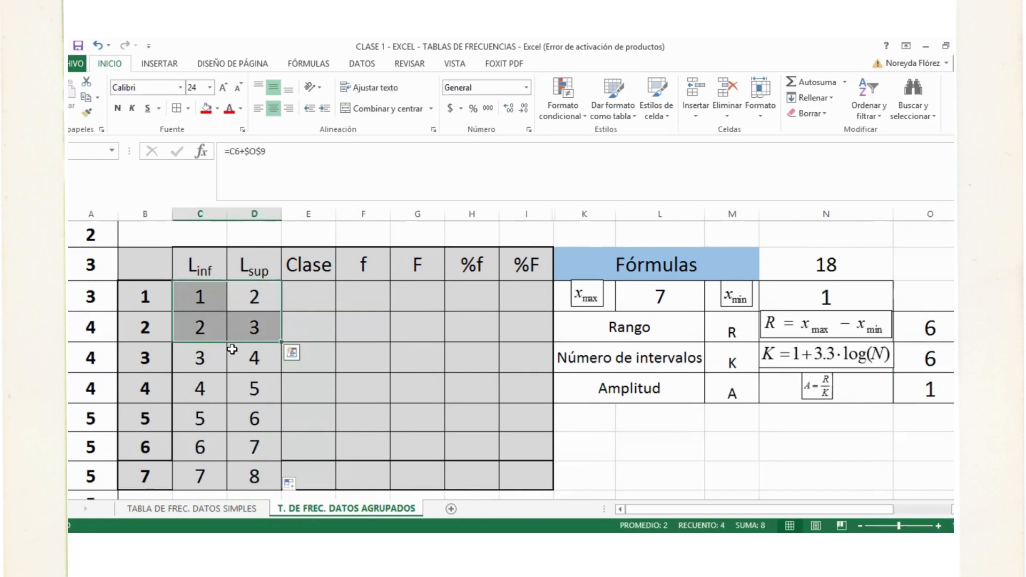
drag(213, 358, 253, 390)
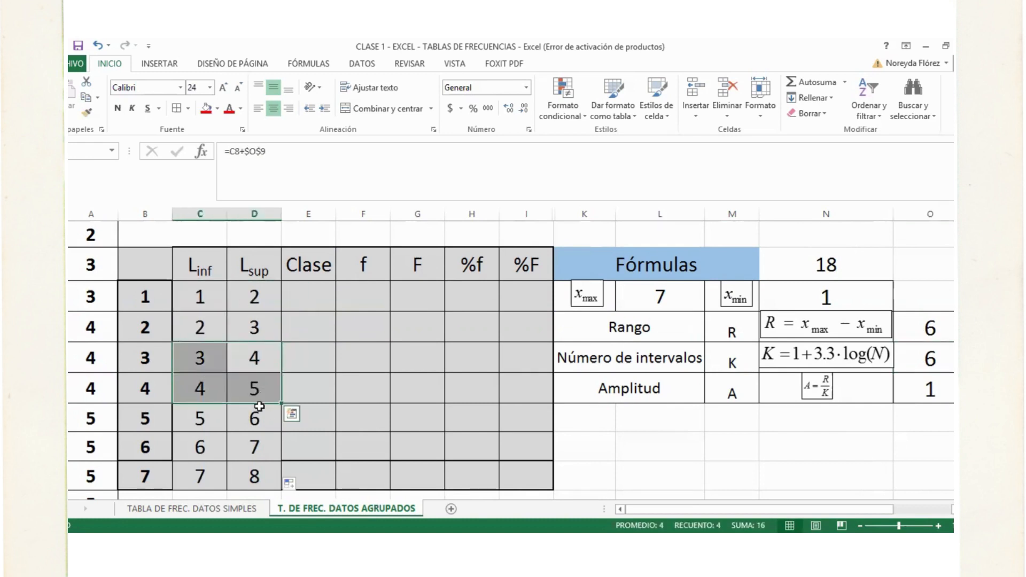
click(261, 389)
click(213, 418)
click(256, 423)
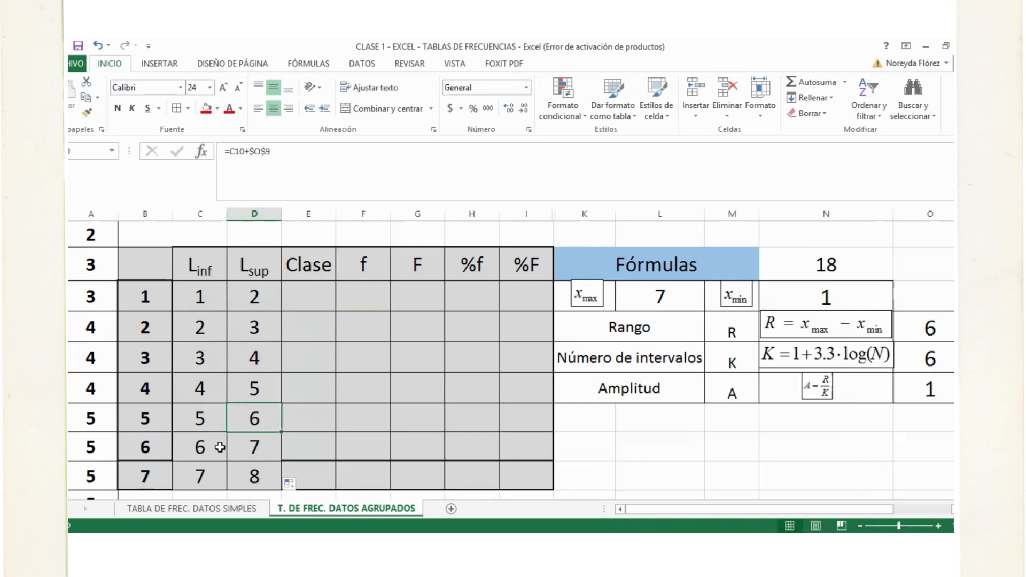
click(218, 447)
click(252, 443)
click(213, 473)
click(257, 472)
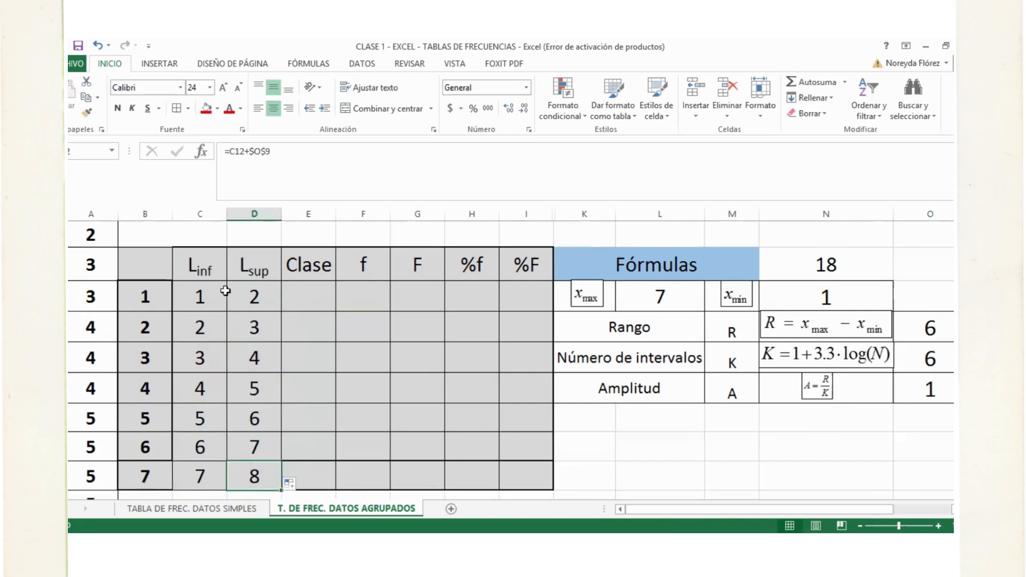
Examine the limits of class 7, and compare each class's upper limit with the following class's lower limit
click(221, 467)
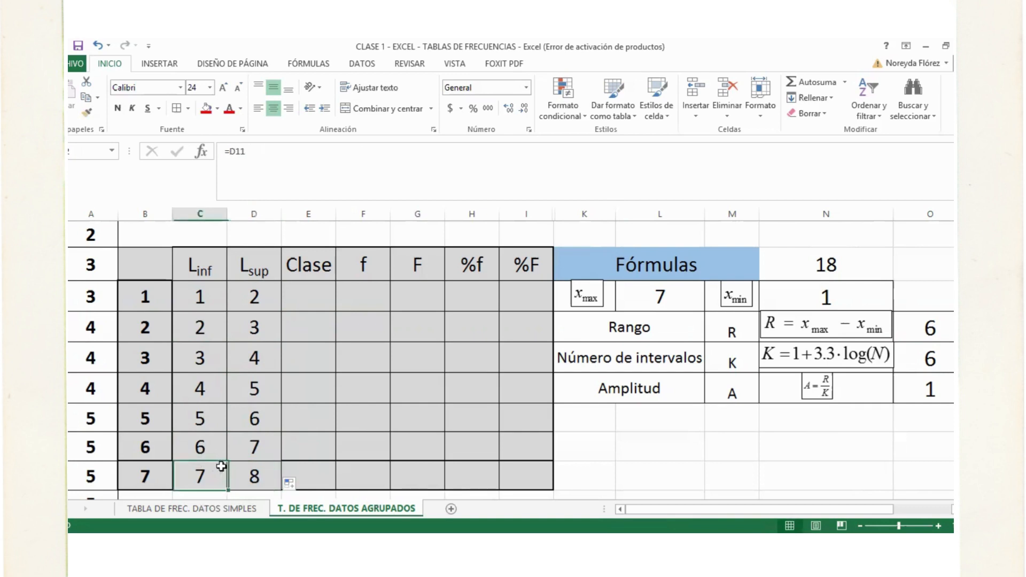
drag(221, 466, 249, 470)
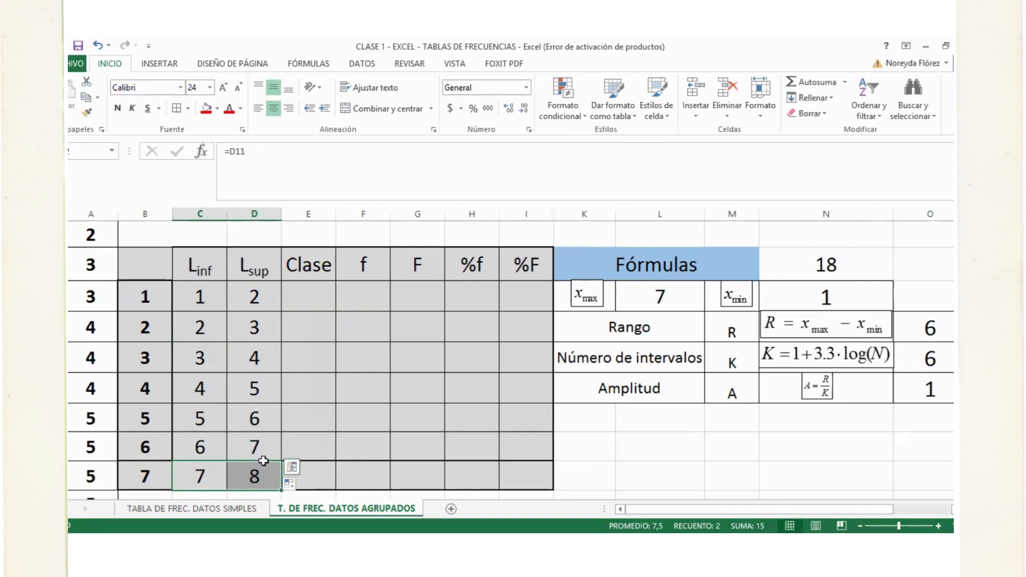
drag(370, 285, 363, 476)
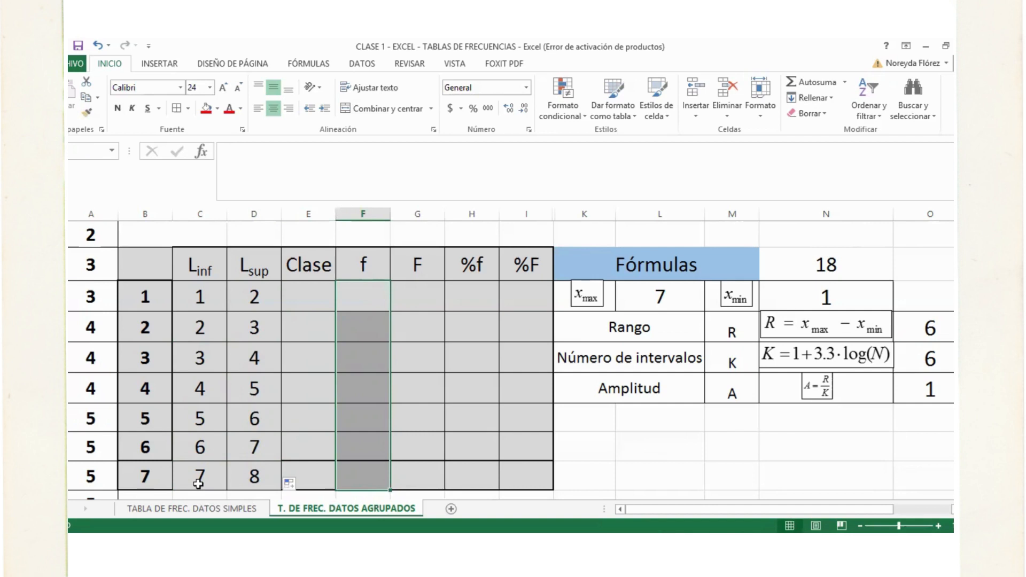
mouse_move(194, 470)
mouse_down()
mouse_move(238, 465)
mouse_move(206, 466)
mouse_up()
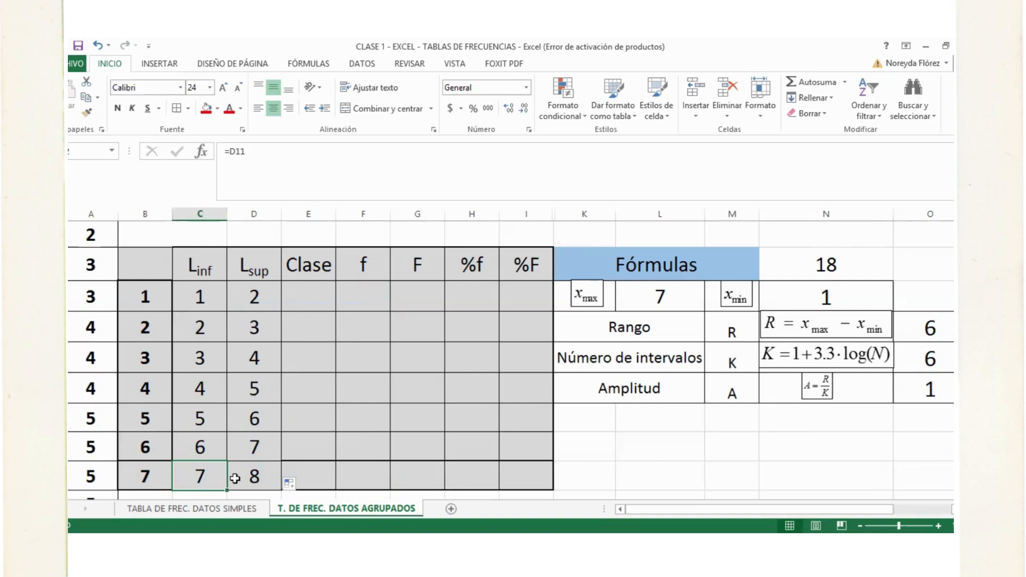
click(248, 298)
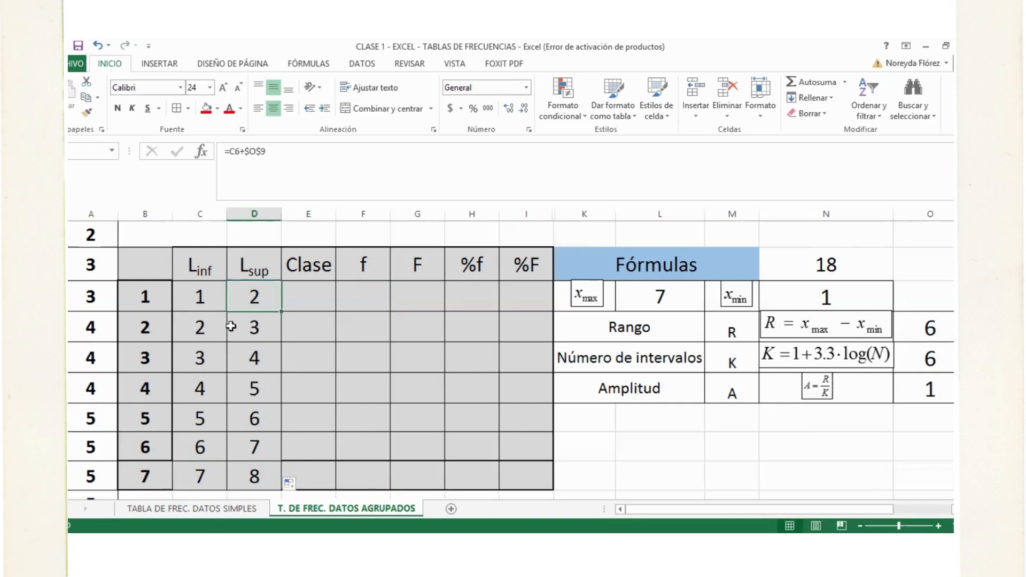
click(207, 328)
click(251, 326)
click(208, 356)
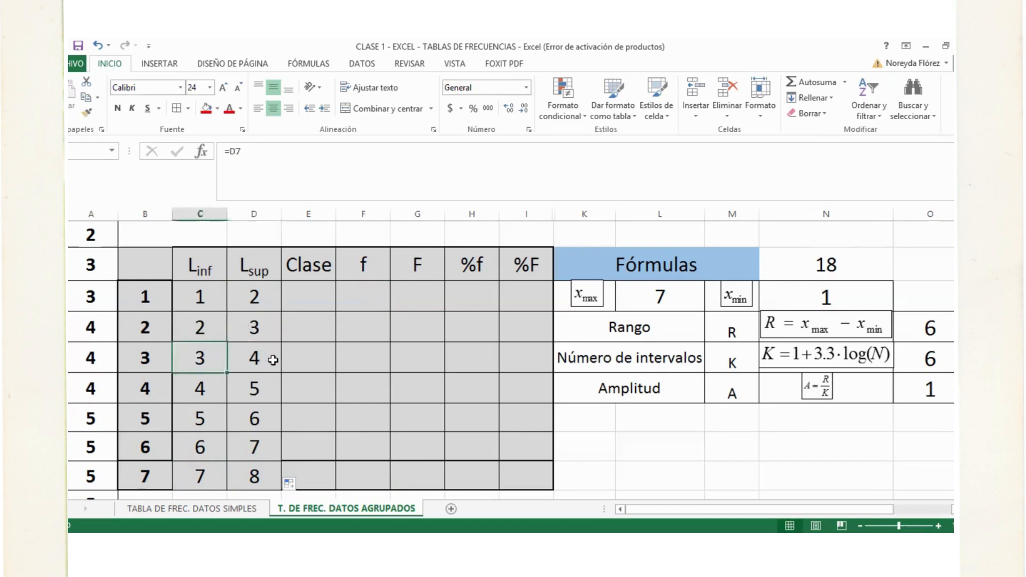
click(267, 357)
click(213, 386)
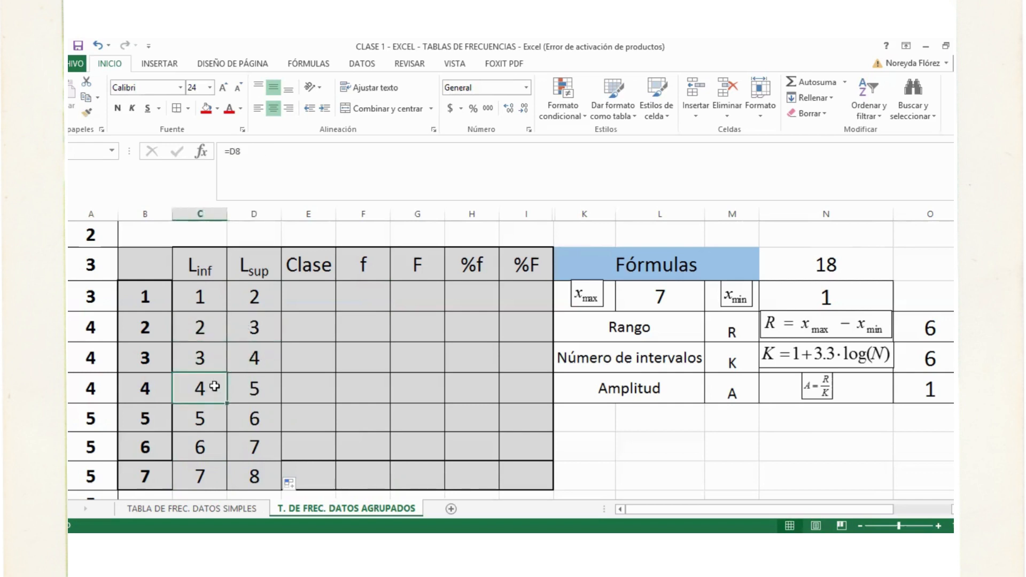
click(255, 300)
click(199, 327)
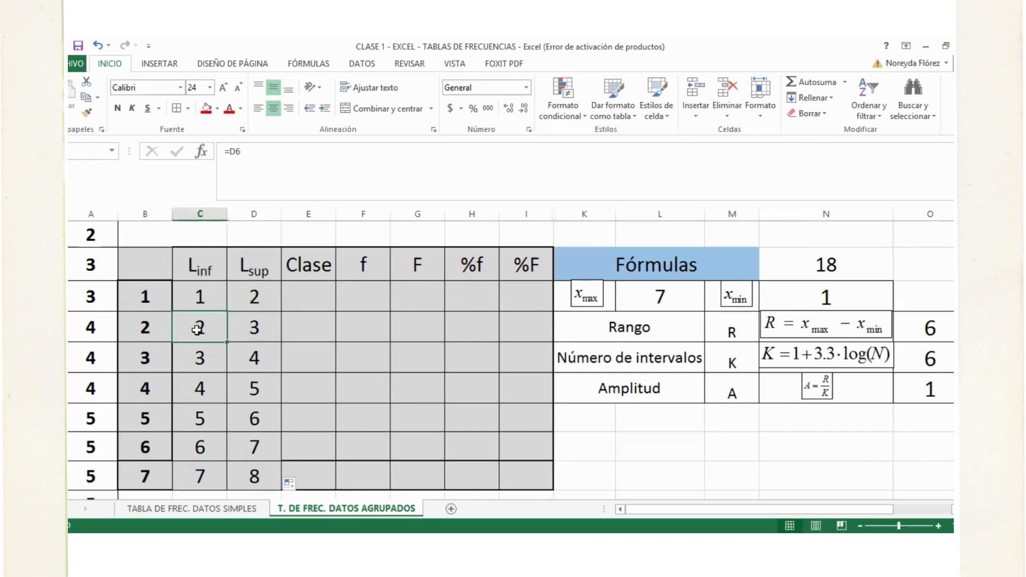
Review the lower and upper limit pair of each class from 1 to 7, row by row
click(412, 475)
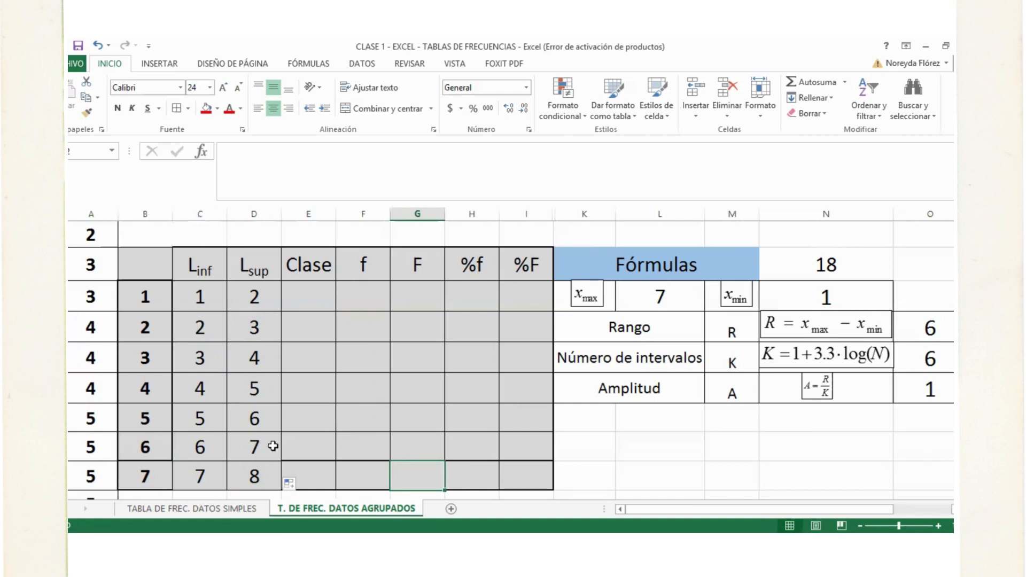
drag(198, 475, 263, 479)
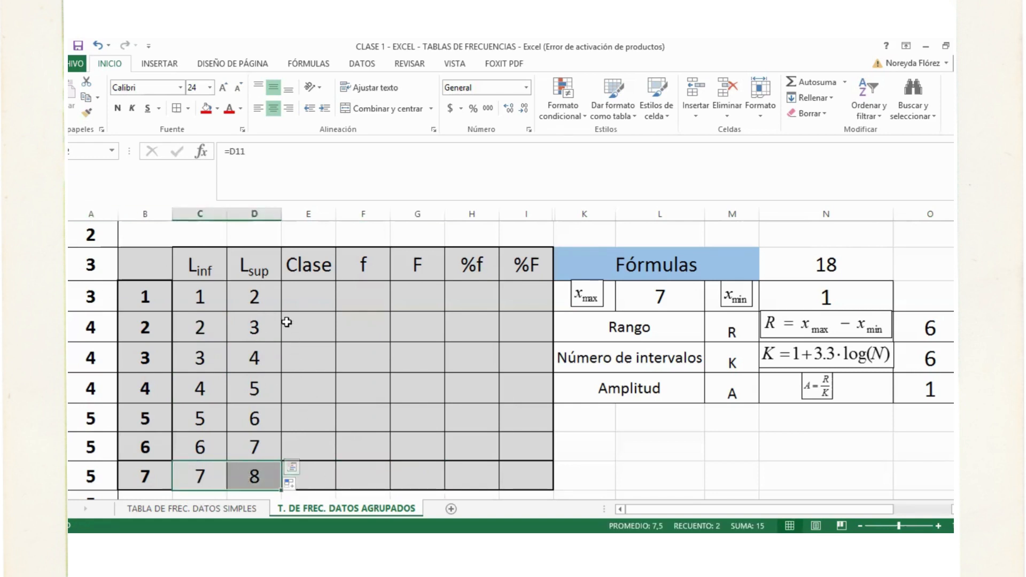
drag(193, 297, 247, 292)
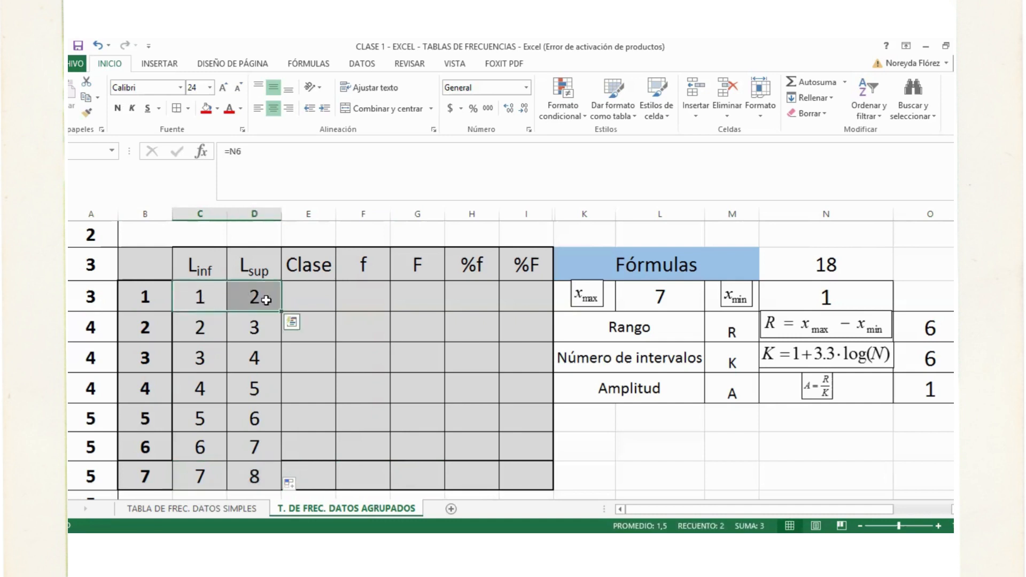
click(265, 297)
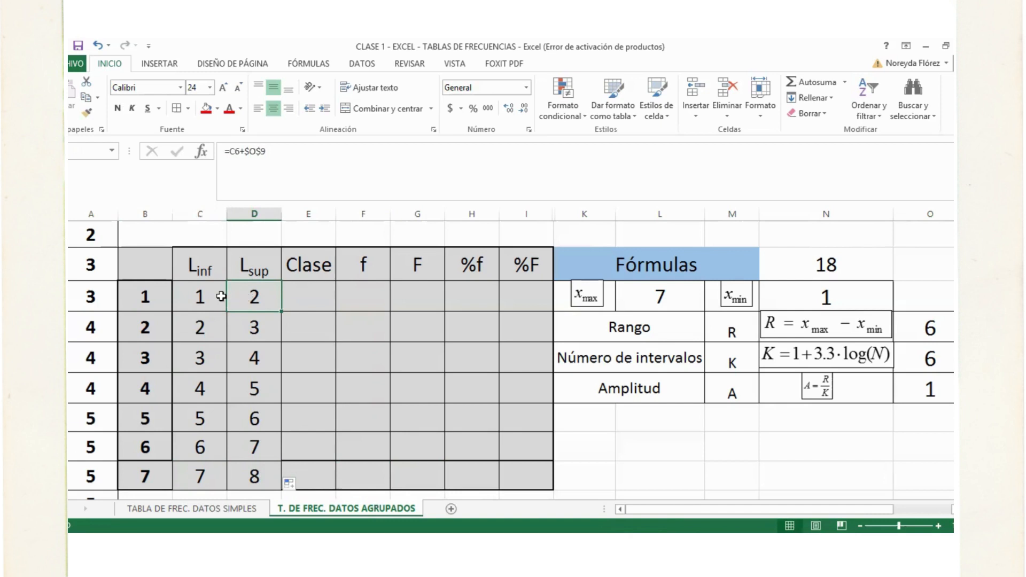
drag(202, 294, 245, 291)
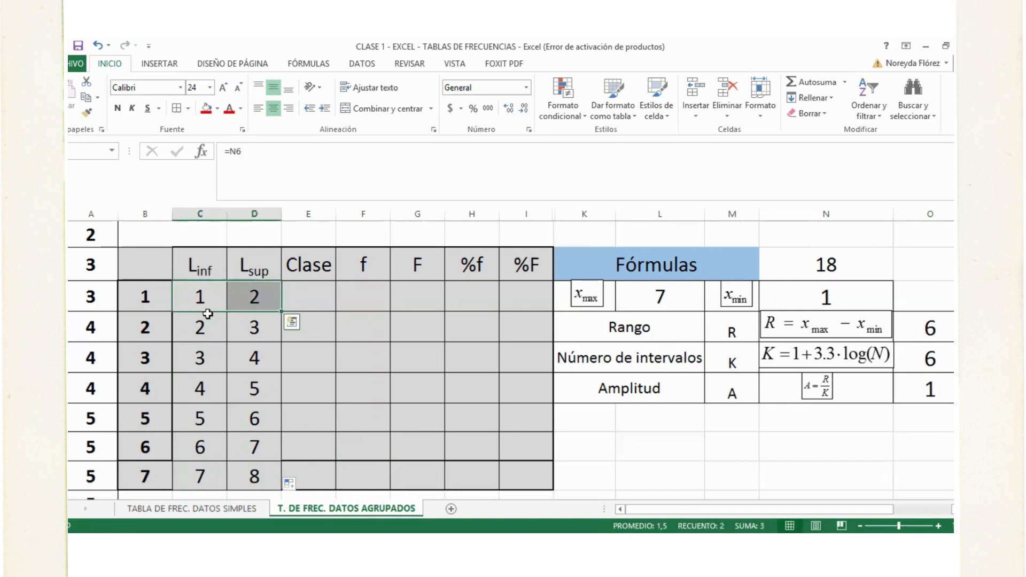
drag(195, 322, 251, 322)
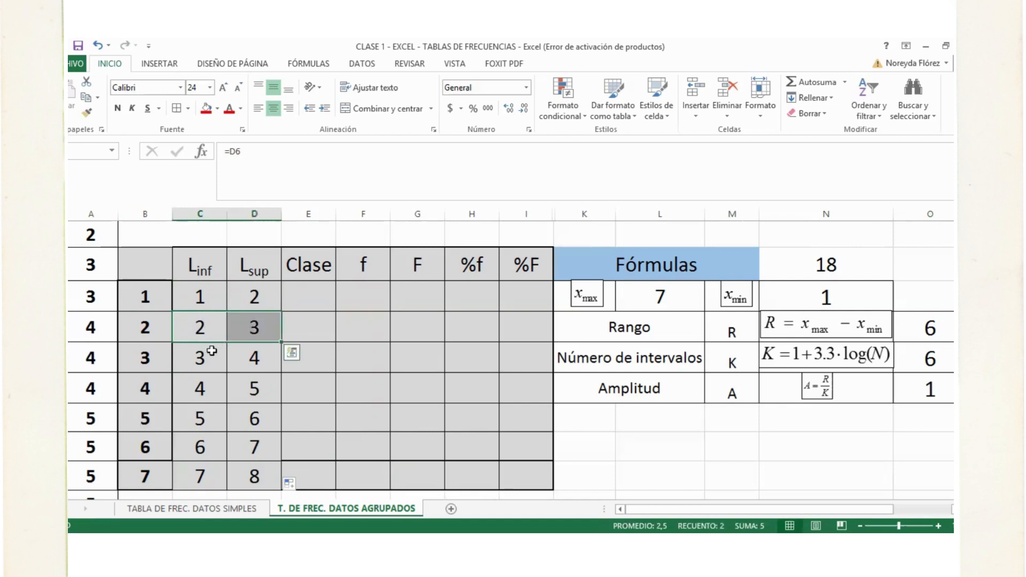
drag(203, 353, 256, 355)
drag(197, 383, 254, 388)
drag(199, 418, 262, 418)
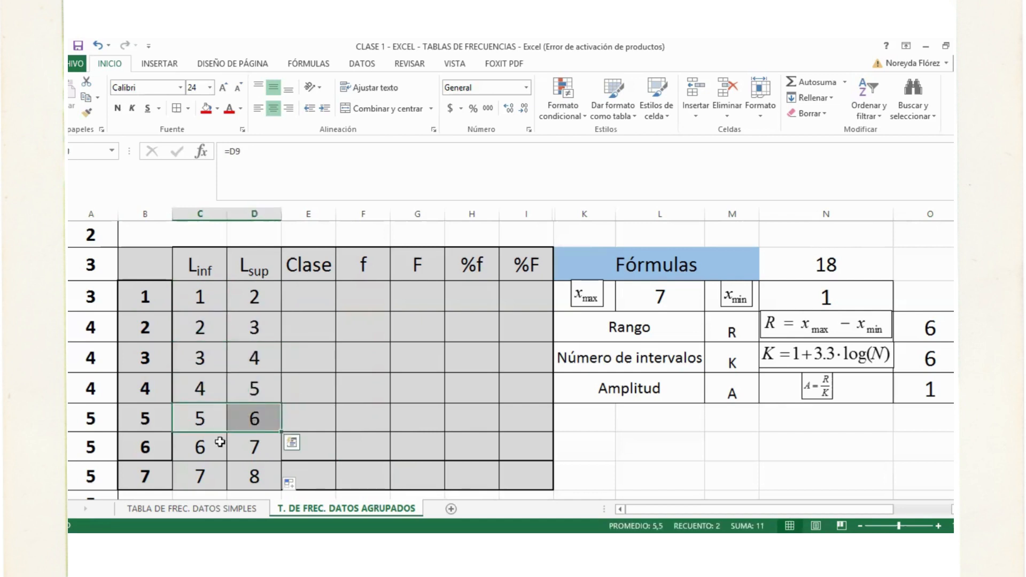
drag(201, 446, 257, 447)
drag(220, 481, 253, 477)
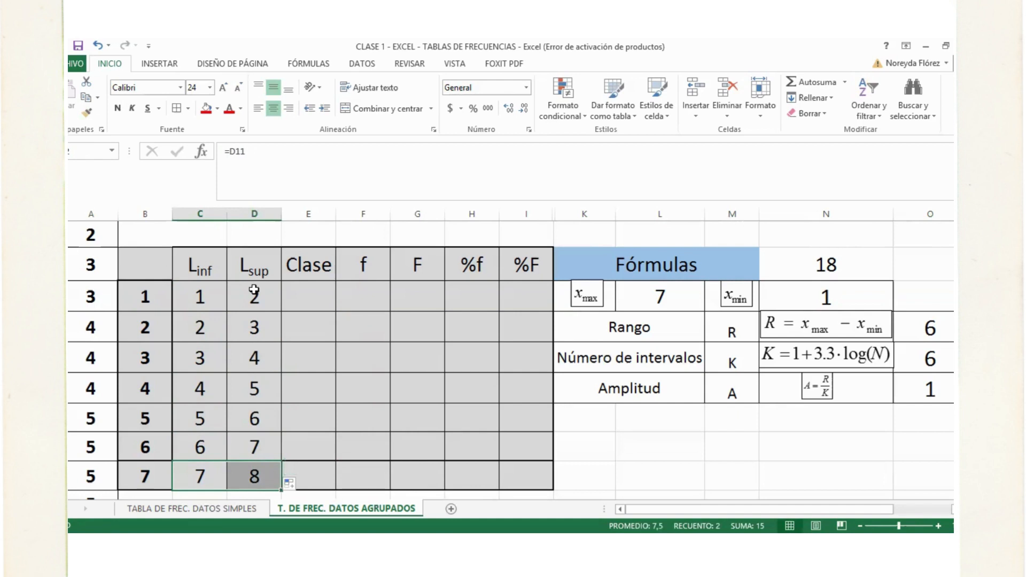
Enter the text "Marca de" in the cell directly above the "Clase" header in column E
click(315, 303)
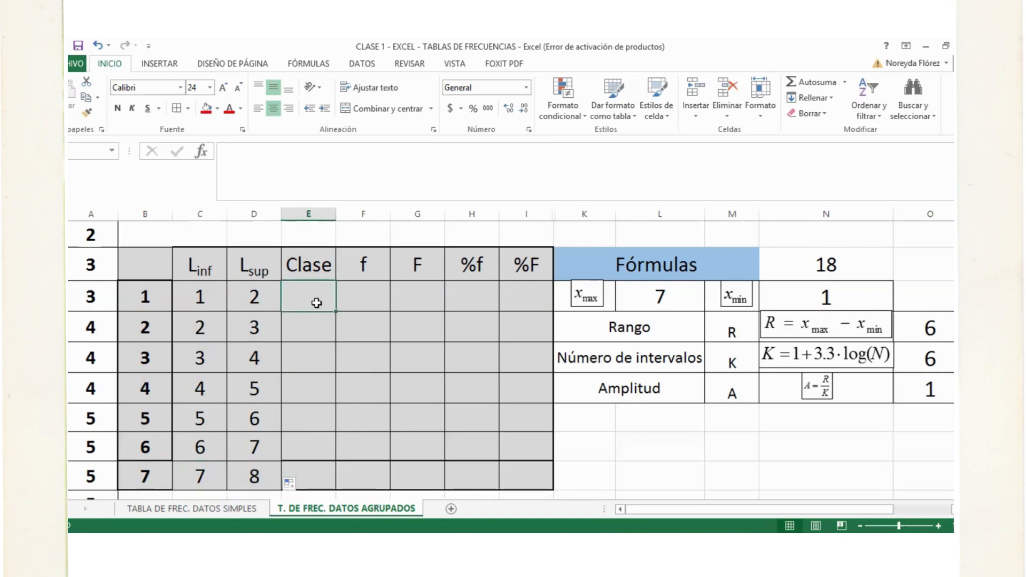
click(314, 262)
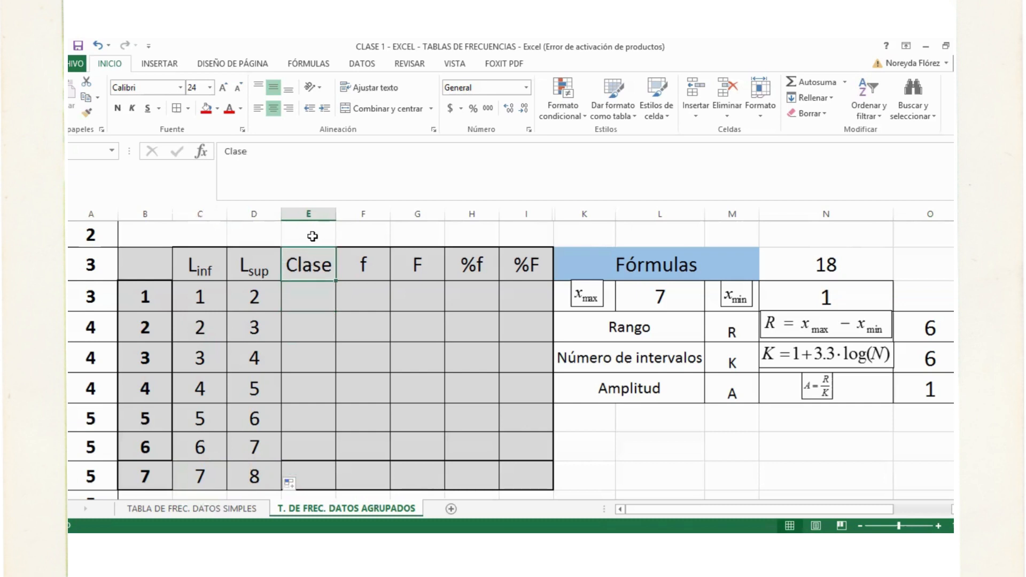
click(312, 235)
text(MArca)
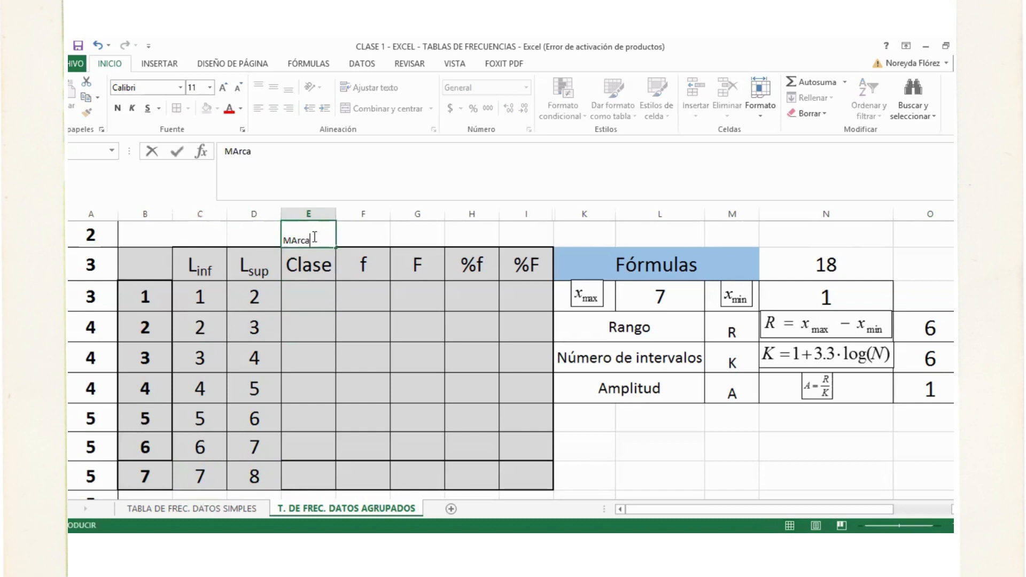
key(BackSpace)
key(BackSpace)
key(BackSpace)
text(arca de)
click(417, 314)
click(317, 238)
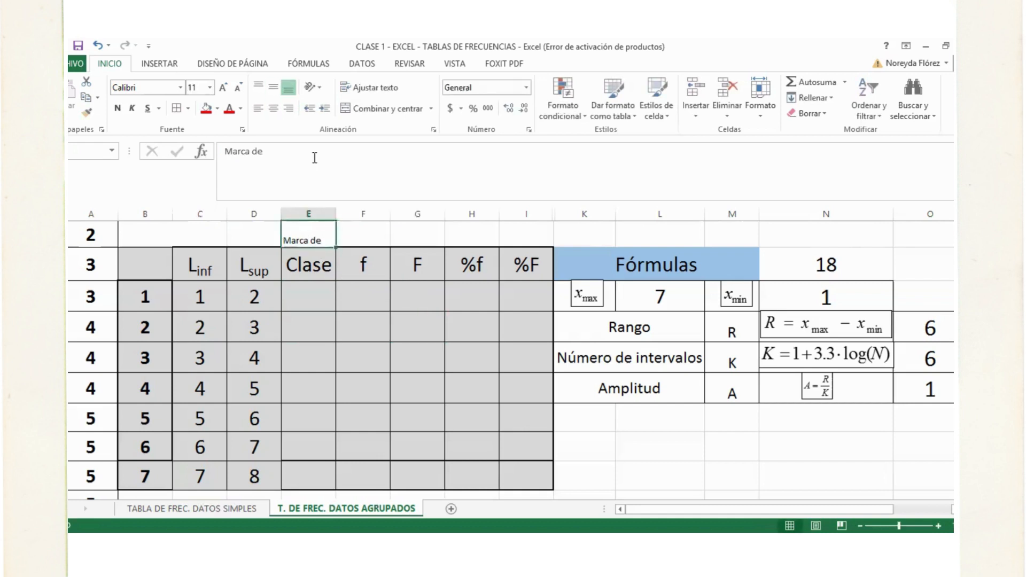
Center the "Marca de" label vertically and horizontally, and enlarge its font to size 14
click(273, 87)
click(273, 108)
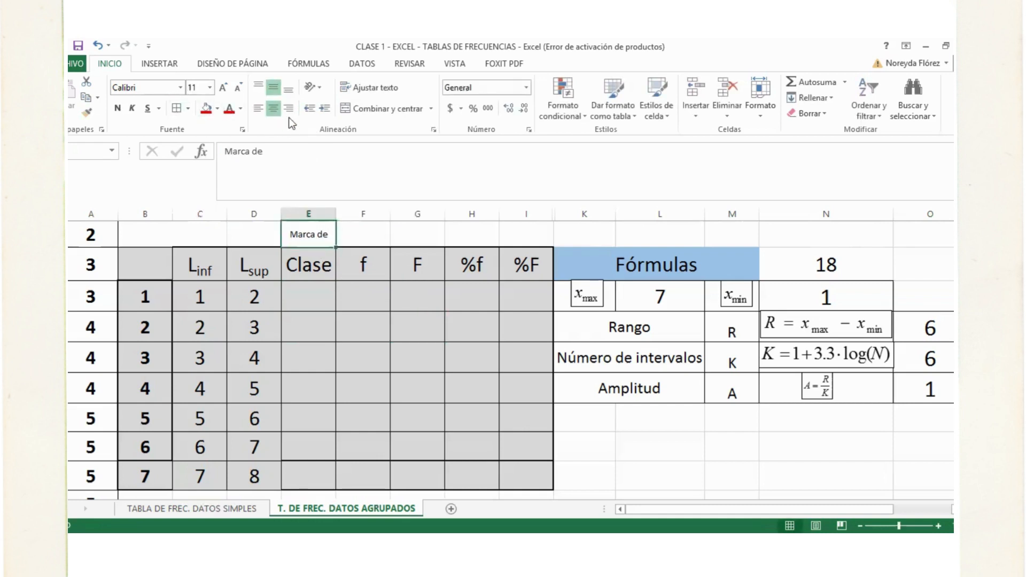
click(223, 87)
click(223, 87)
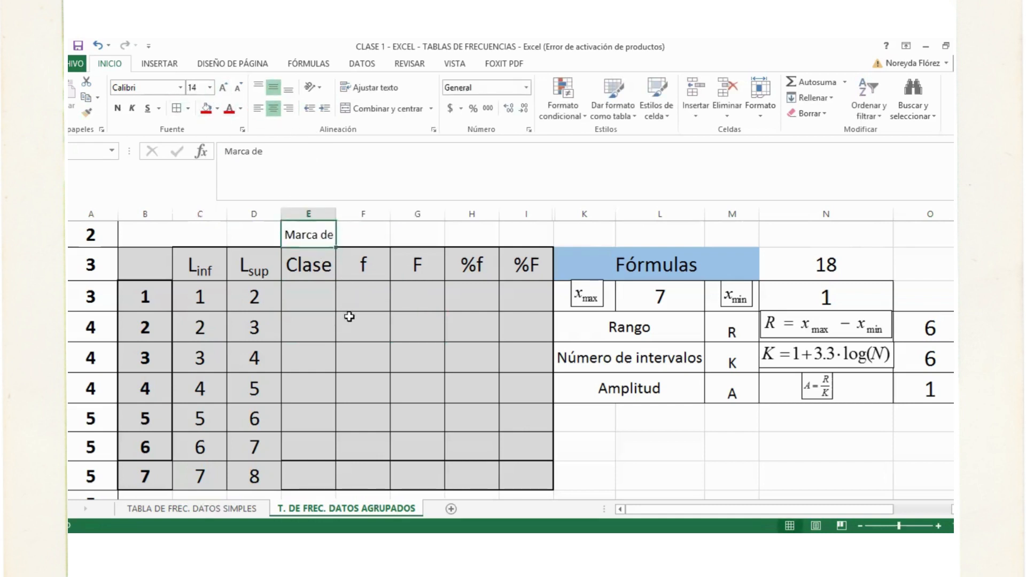
Calculate the first class mark in E6 with =PROMEDIO(C6:D6), and fill the formula down the Clase column to class 7
click(313, 303)
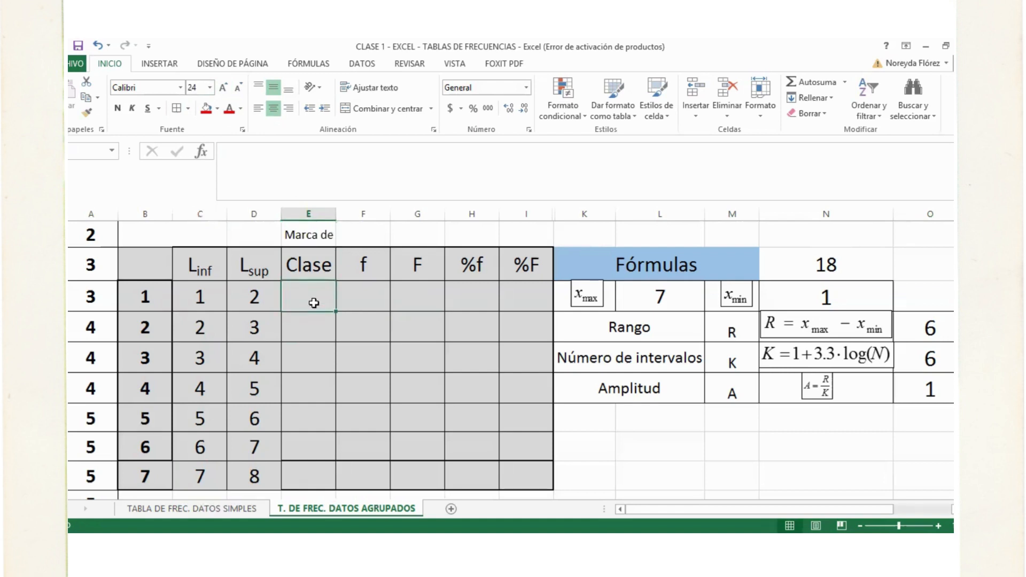
text(=)
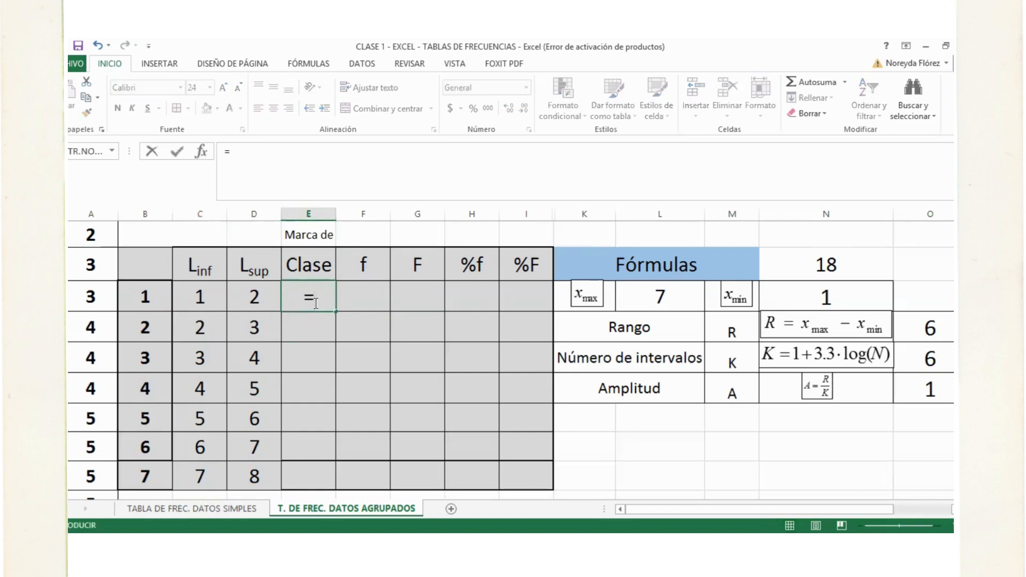
text(proe)
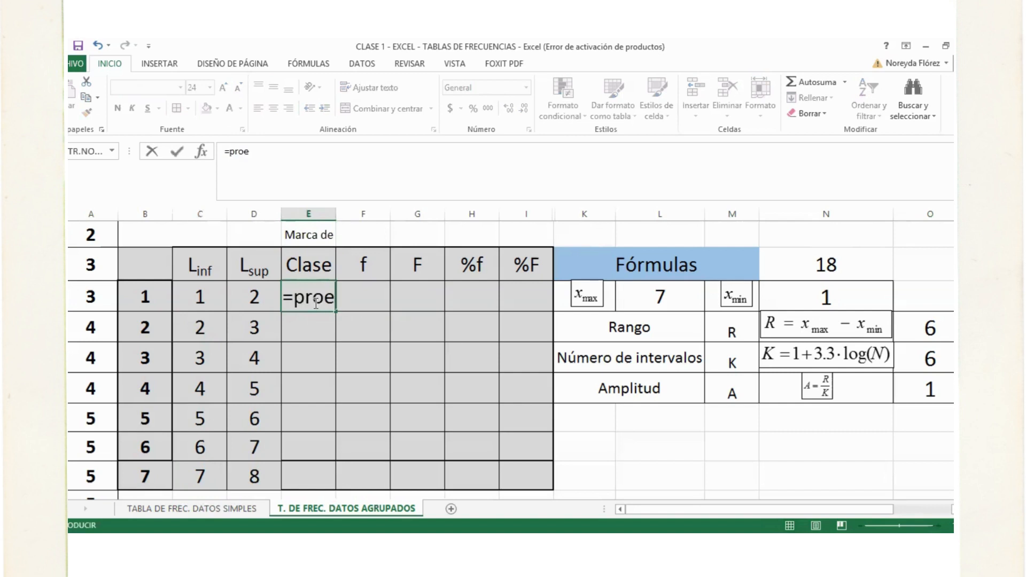
key(BackSpace)
text(me)
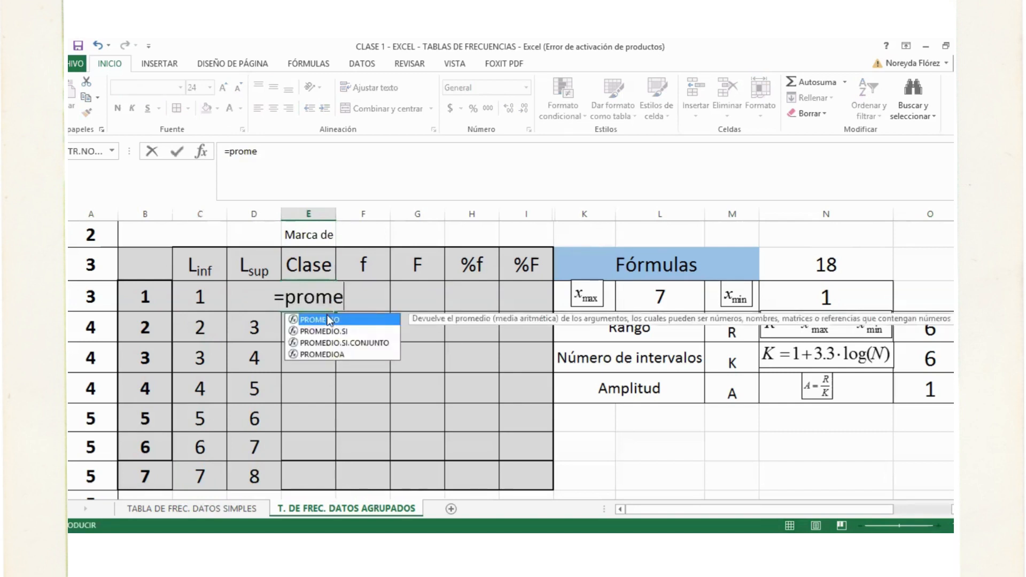
key(Tab)
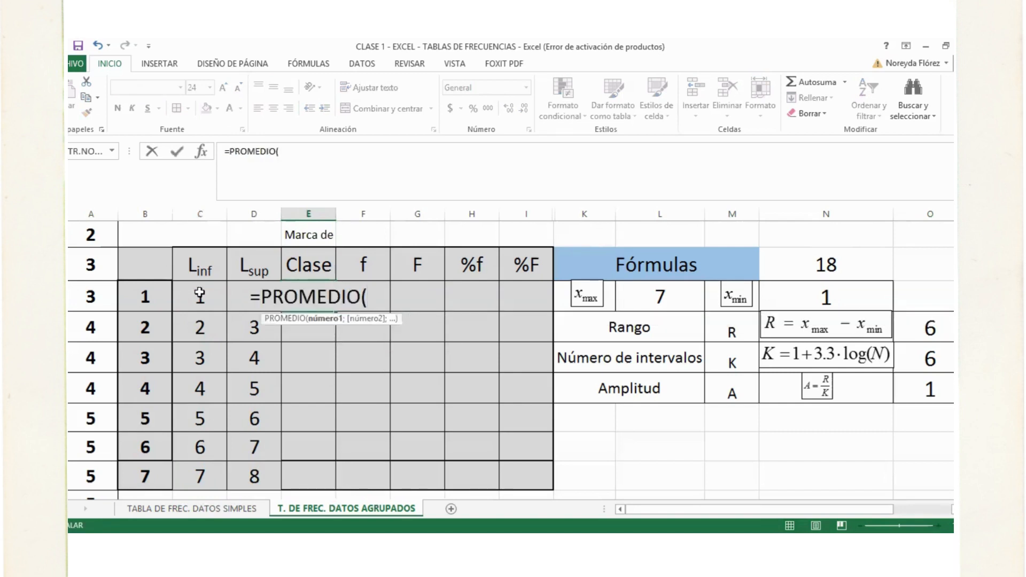
click(185, 294)
drag(240, 293, 243, 293)
text())
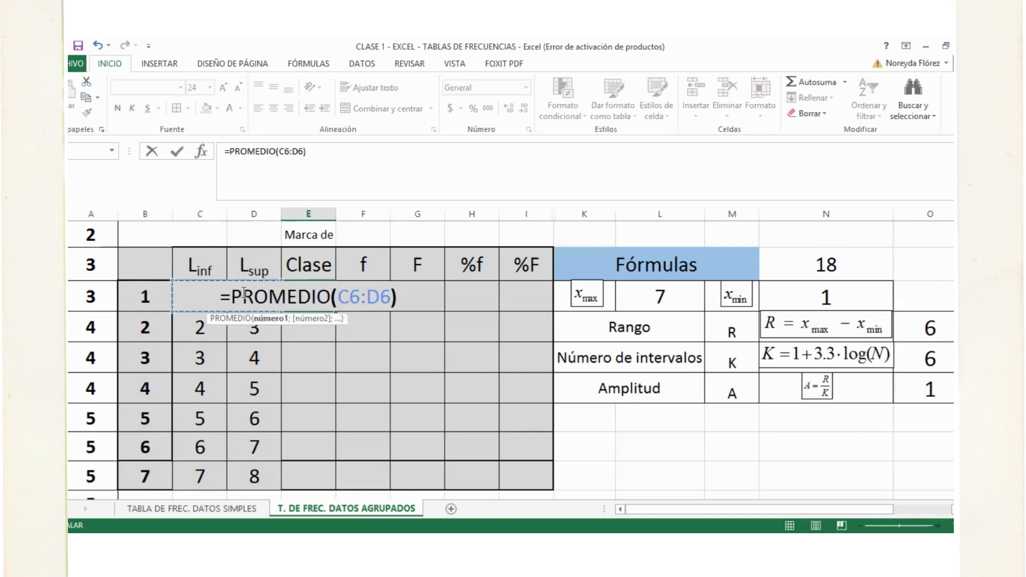
key(Return)
click(294, 298)
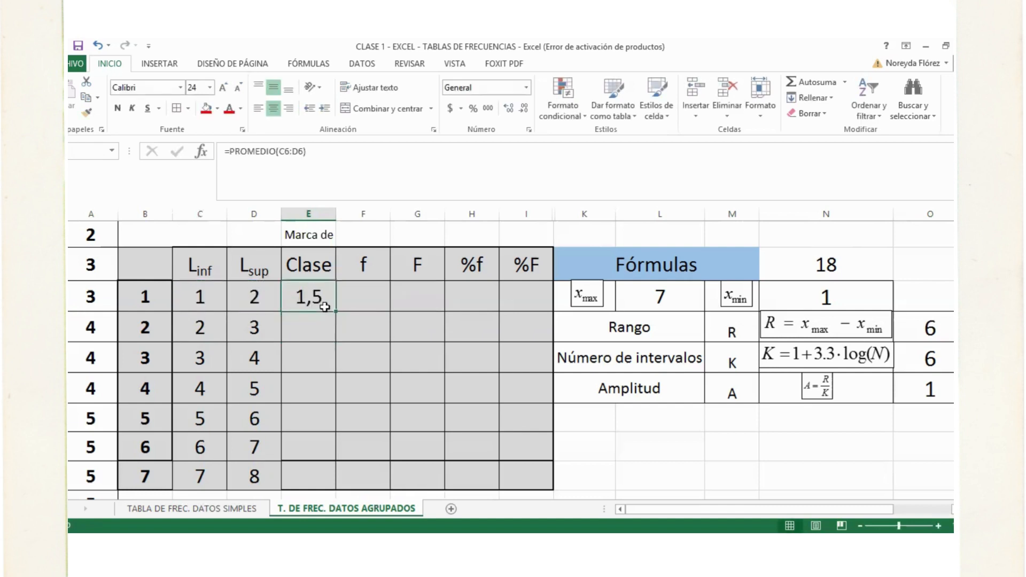
drag(335, 313, 305, 481)
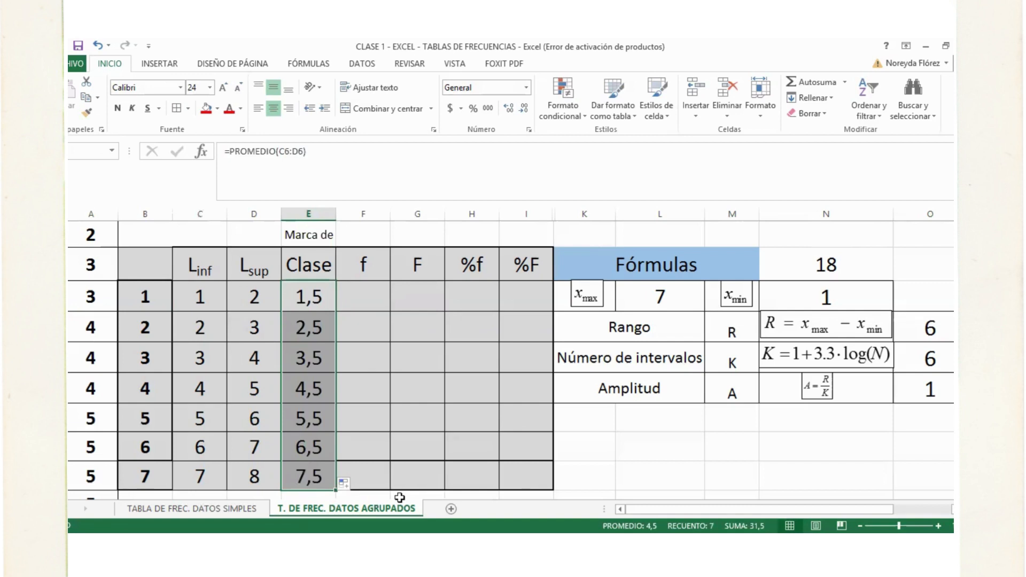
Replace the first class mark in E6 with the formula =(C6+F6)/2
click(316, 298)
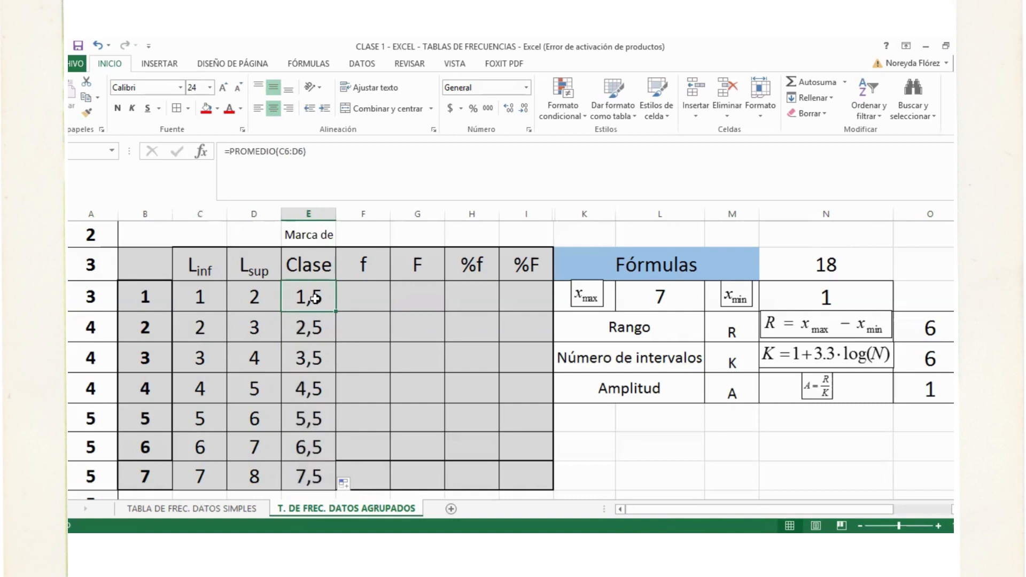
key(BackSpace)
click(362, 308)
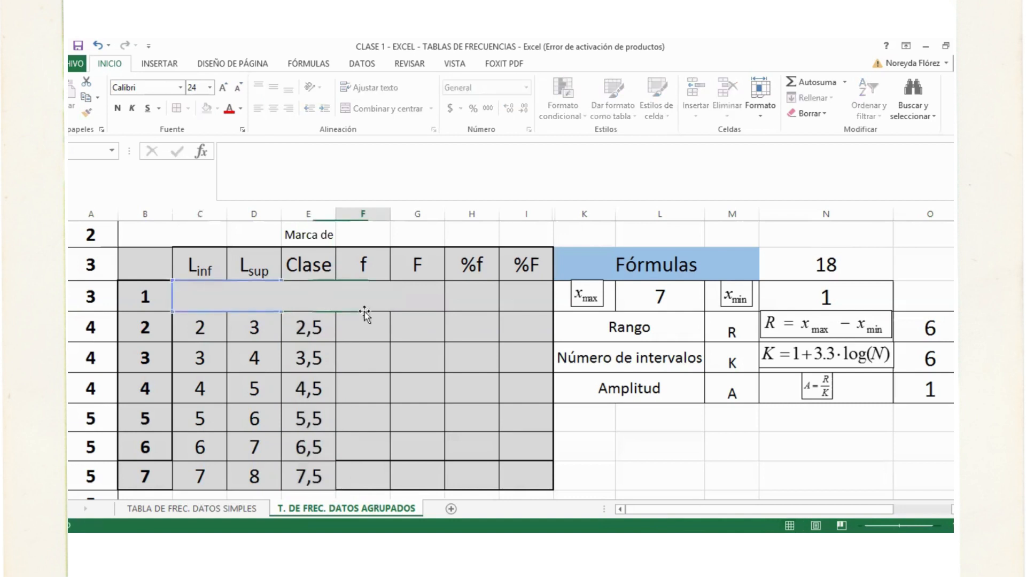
click(321, 300)
text(=())
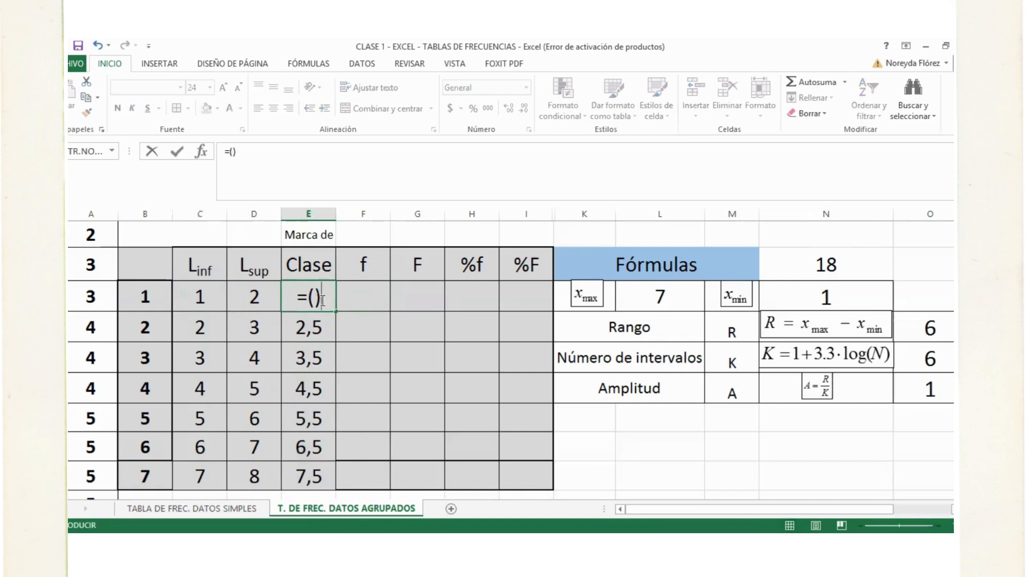
text(/2)
click(308, 298)
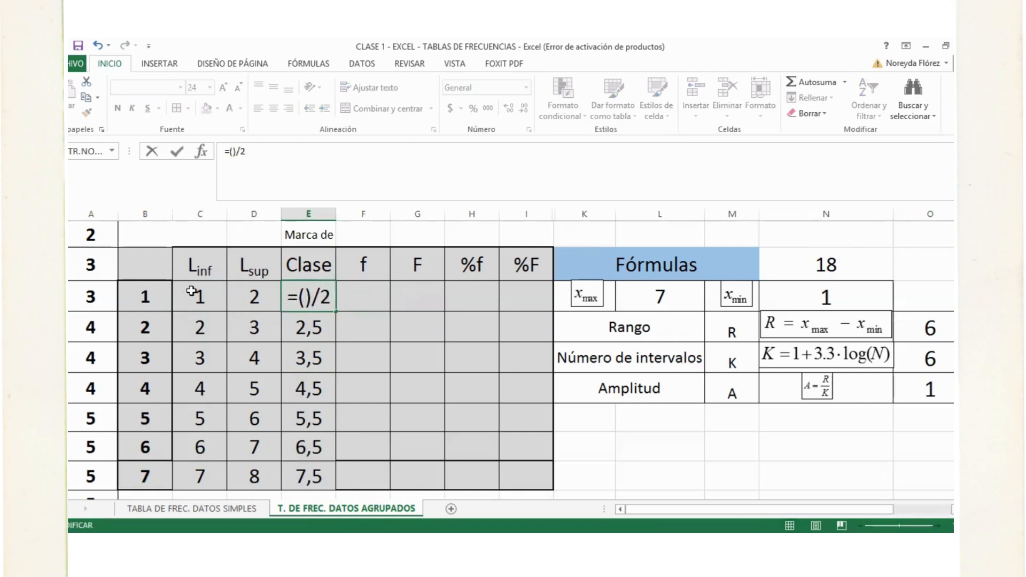
click(191, 293)
text(+)
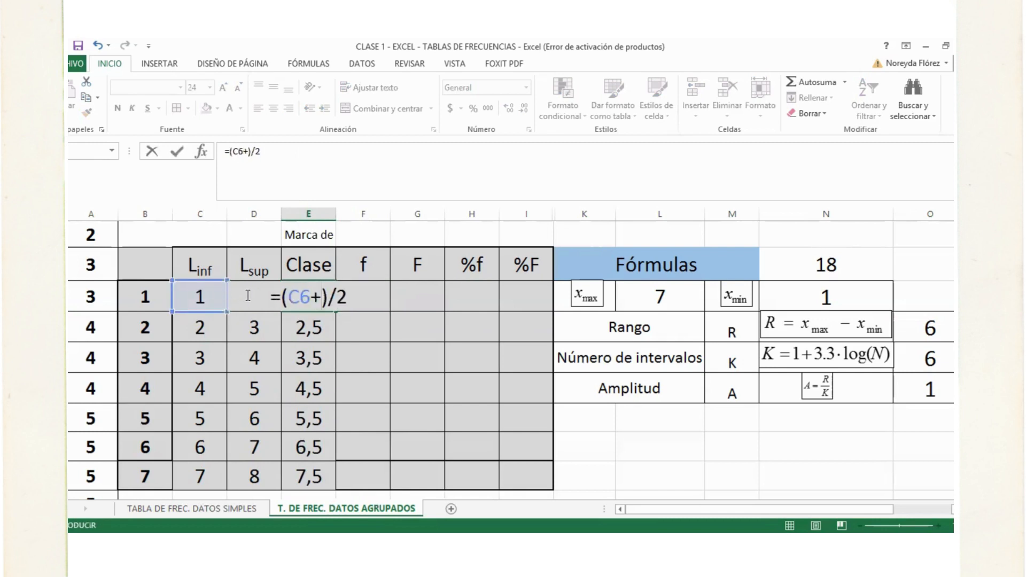
click(247, 296)
key(Return)
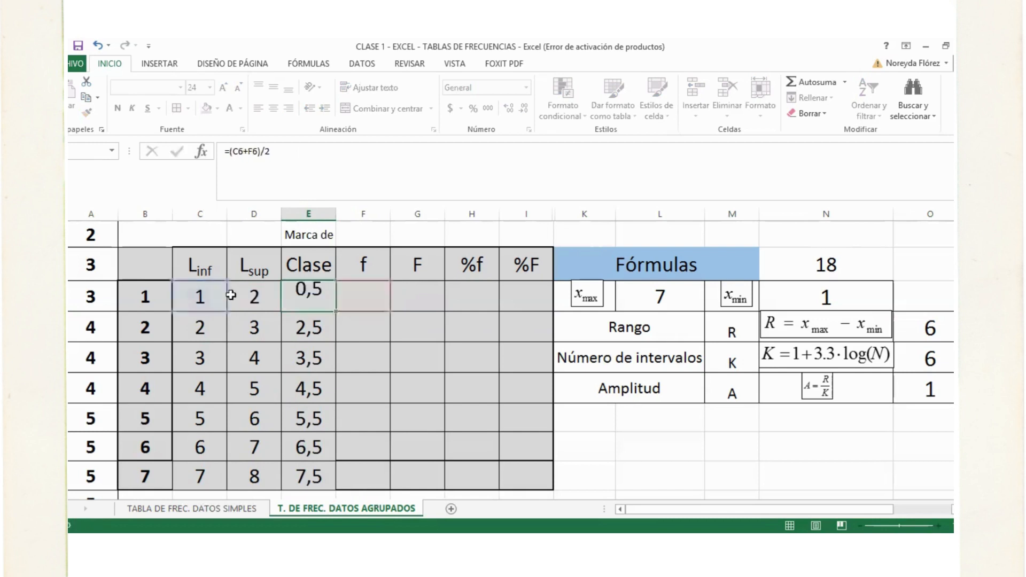
Edit the E6 class mark formula to use D3 as its second reference, making it =(C6+D3)/2
click(203, 295)
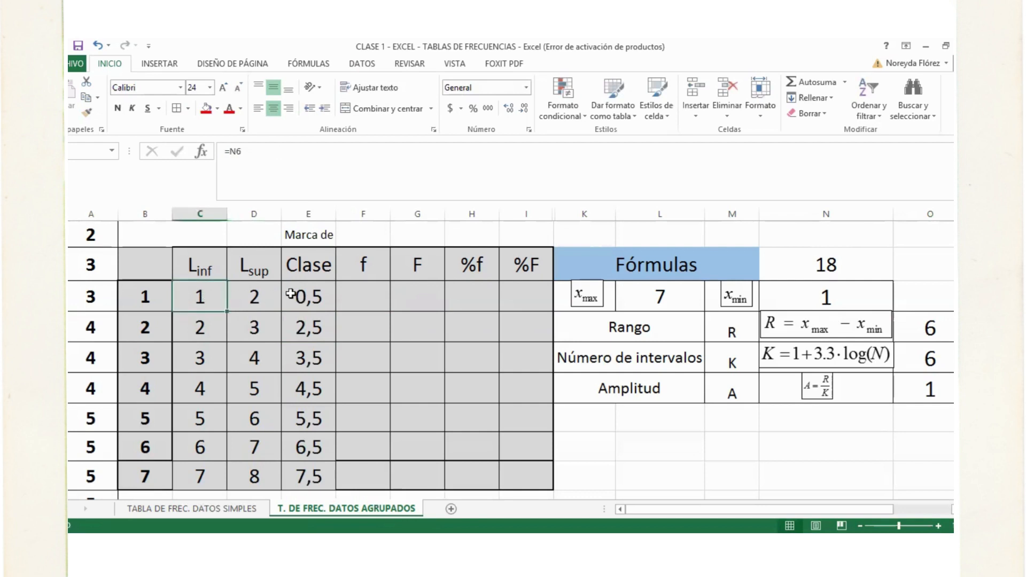
double_click(295, 294)
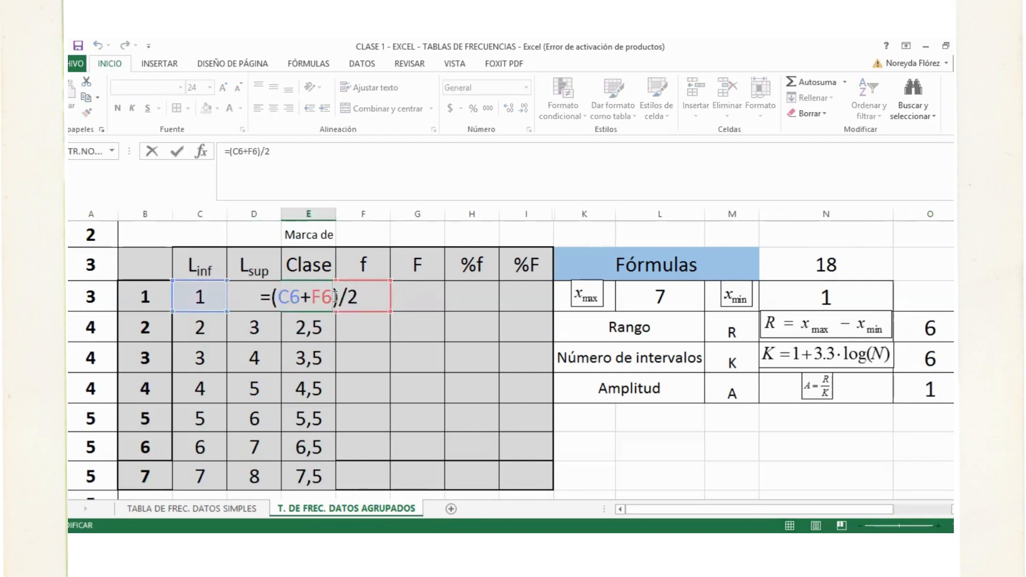
key(BackSpace)
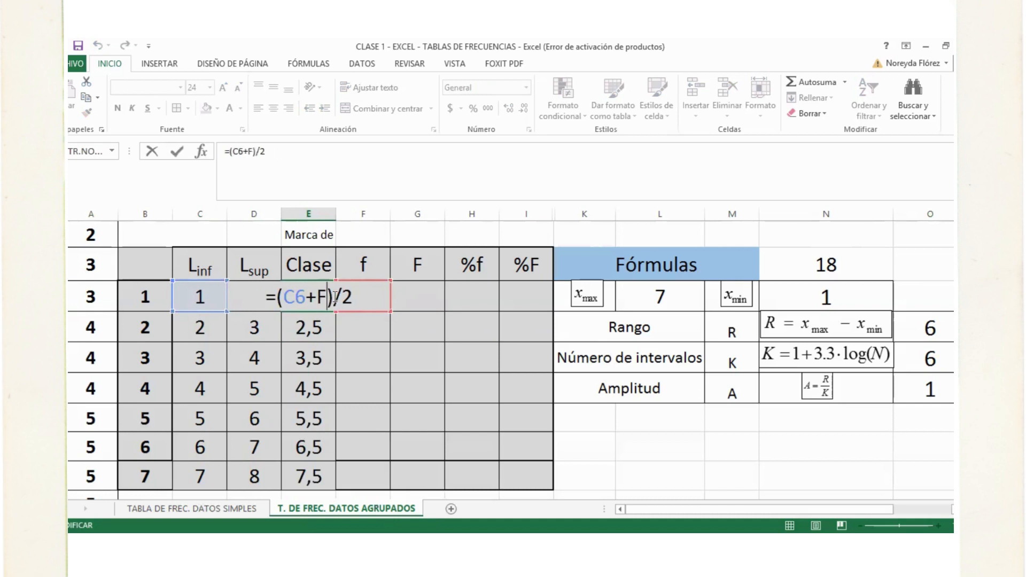
key(BackSpace)
text(D)
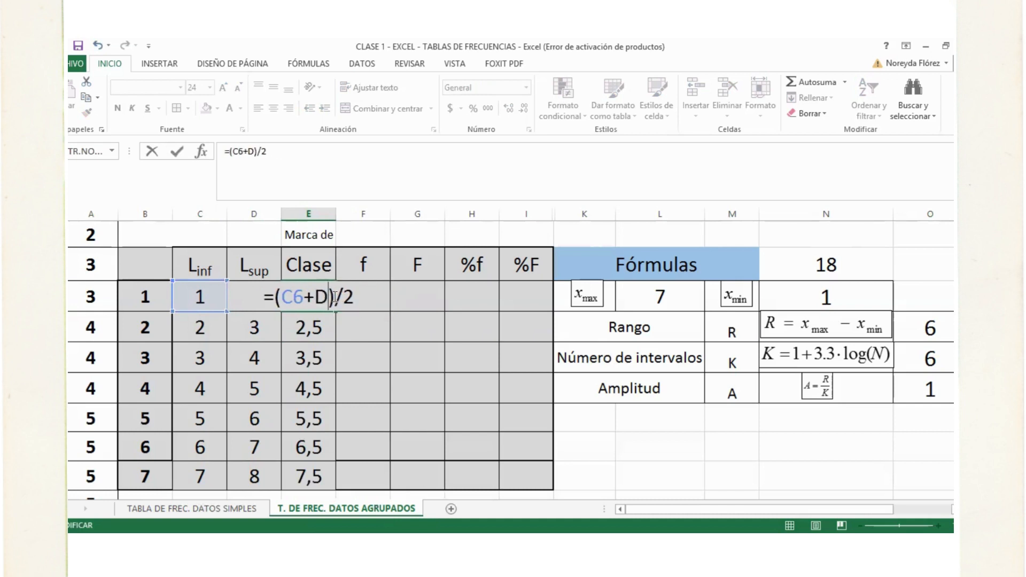
text(3)
key(Return)
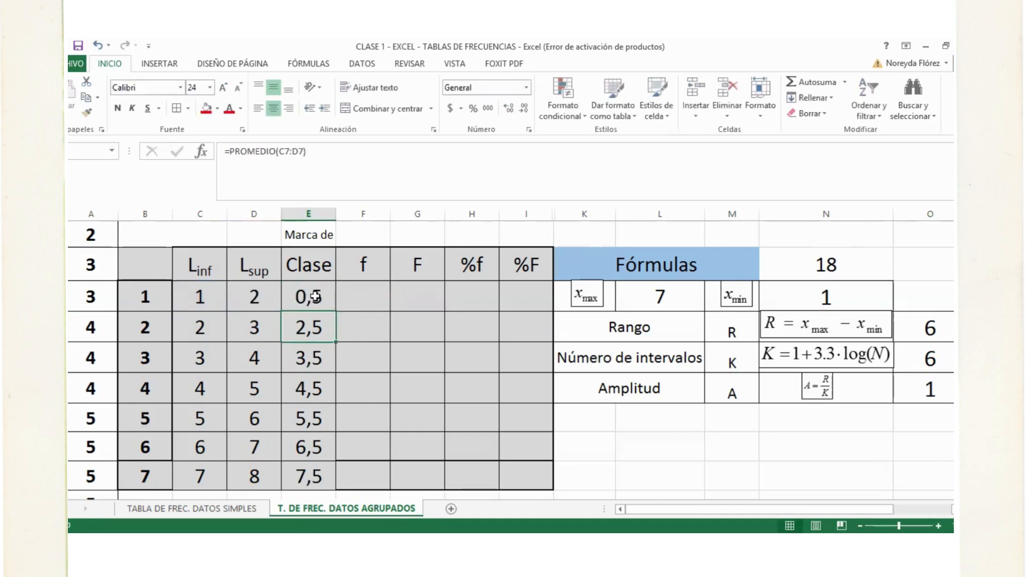
Correct the E6 formula to =(C6+D6)/2 and fill it down the Clase column to class 7
click(315, 297)
double_click(315, 297)
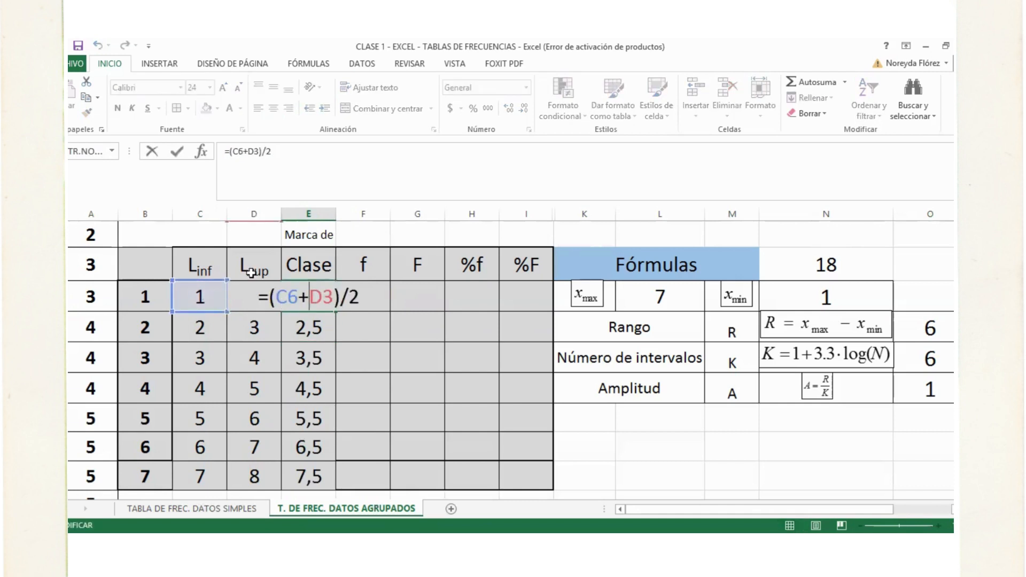
click(333, 298)
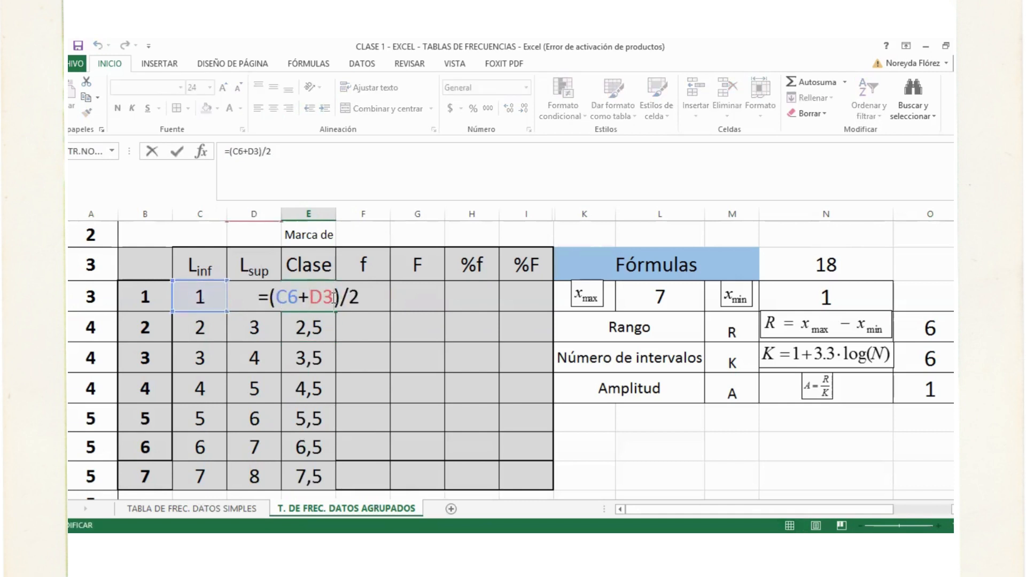
click(250, 255)
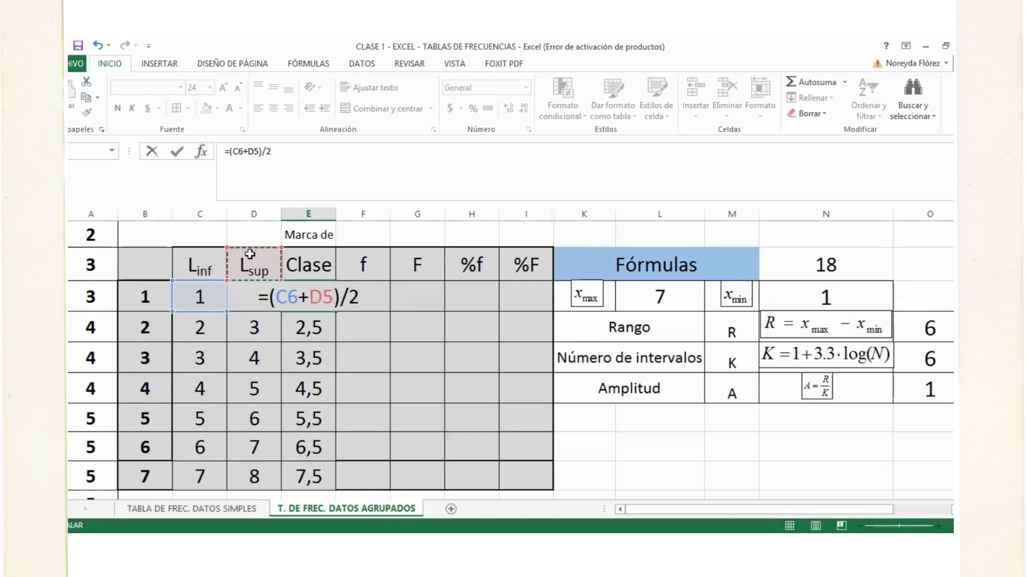
key(Down)
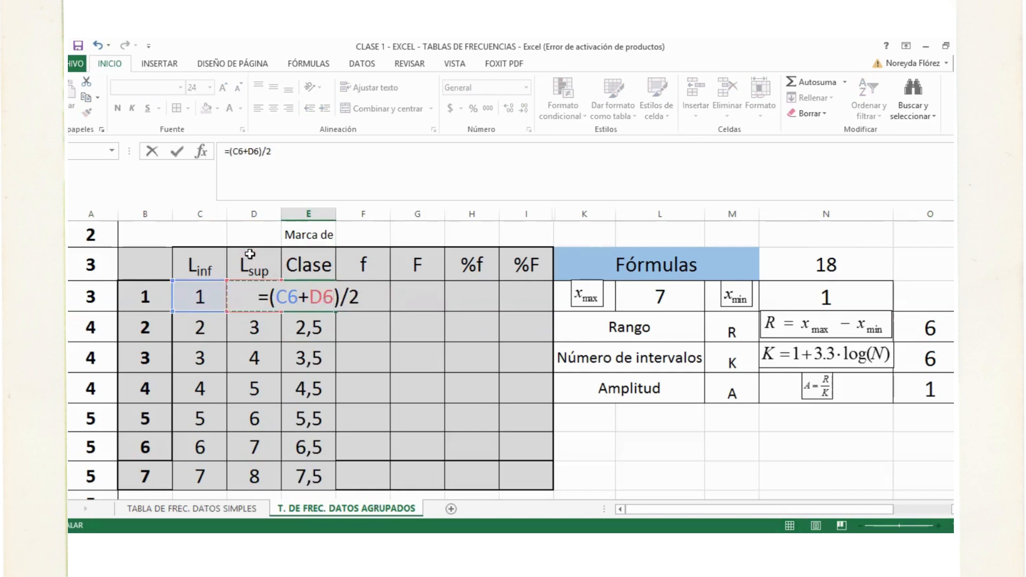
key(Return)
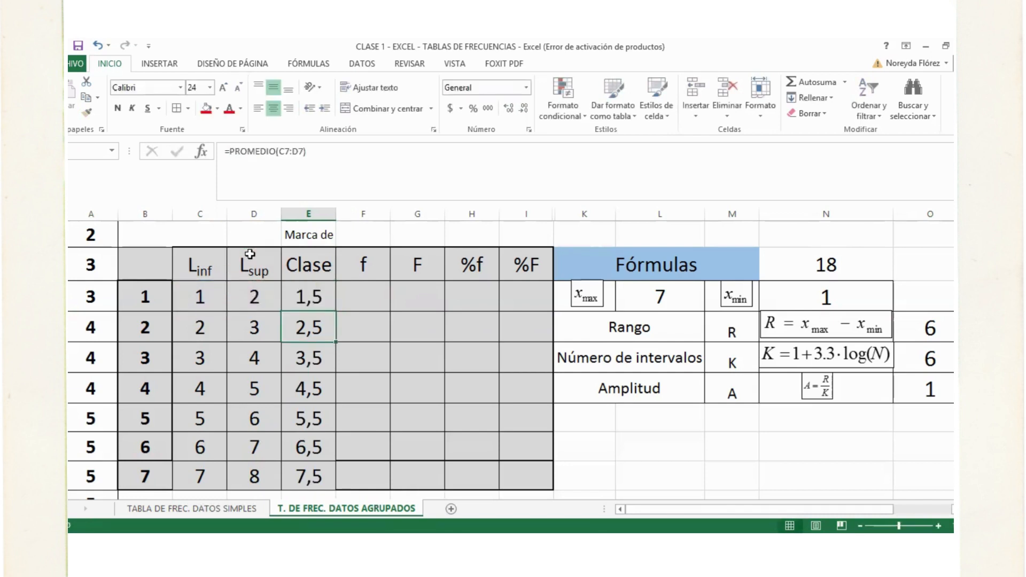
click(311, 299)
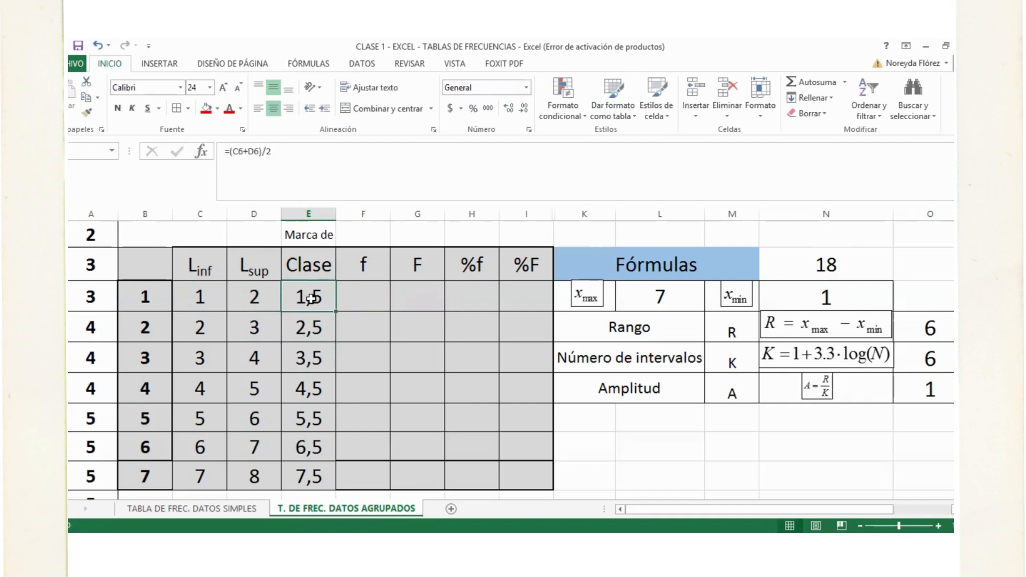
drag(335, 311, 329, 479)
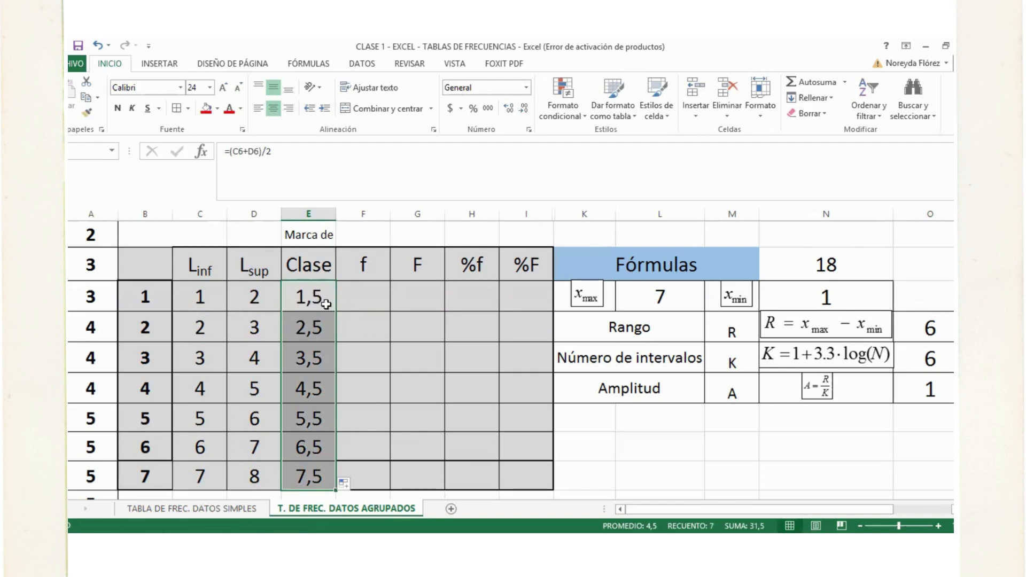
Review the class mark formula in E6, highlighting its bracketed sum of the two class limits
double_click(316, 297)
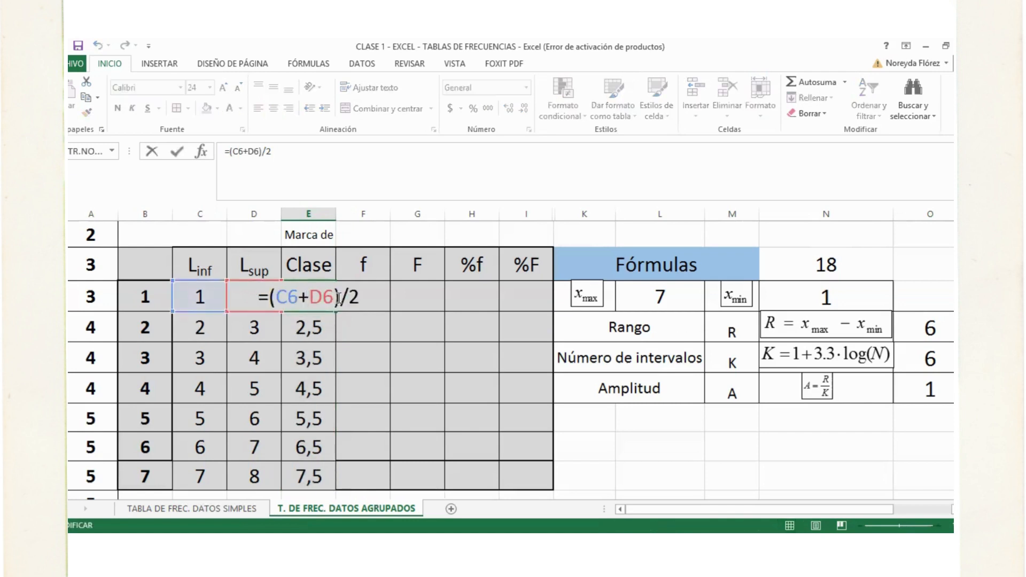
drag(336, 297, 269, 297)
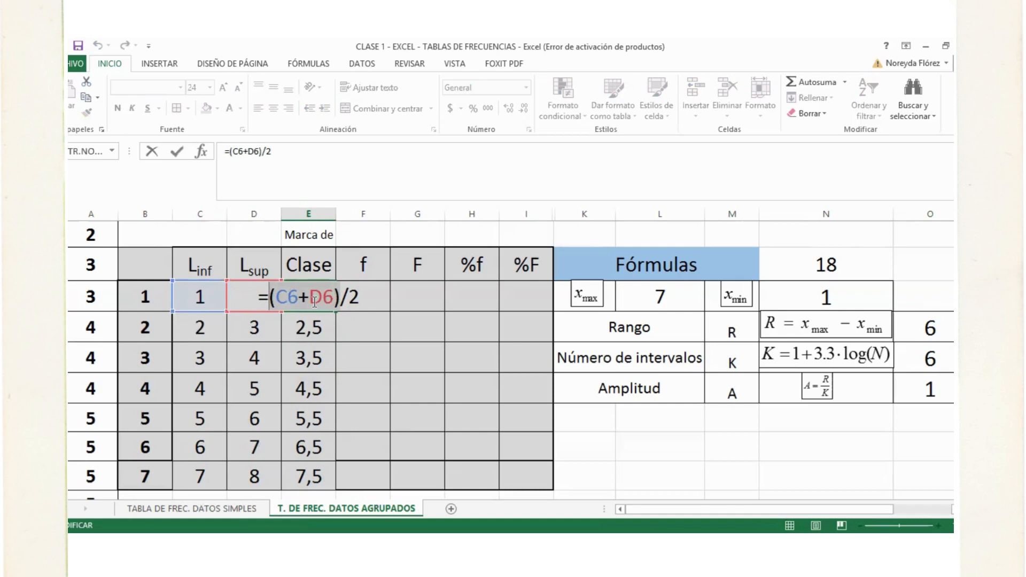
key(Return)
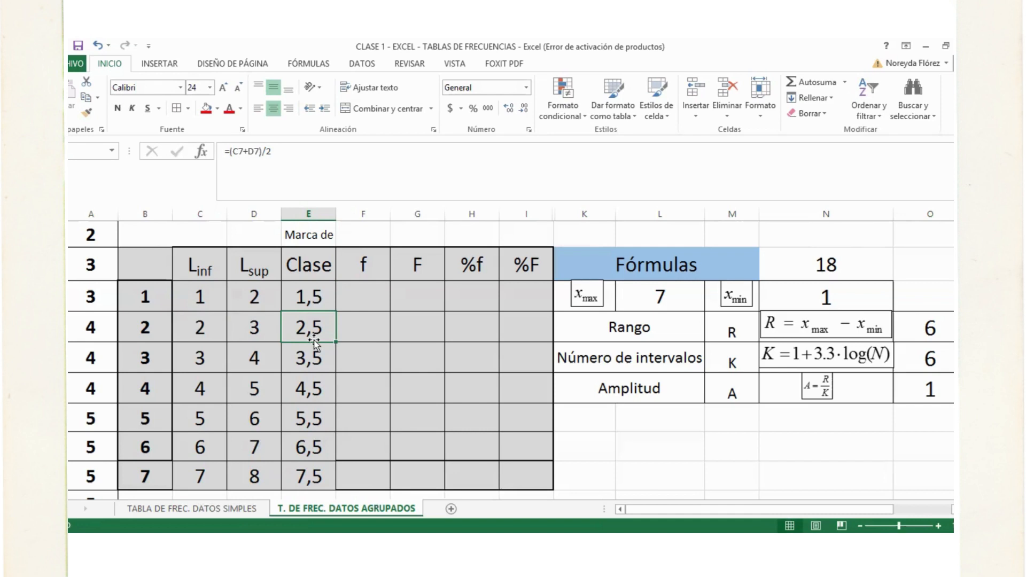
Start a CONTAR.SI.CONJUNTO formula in F6 for the frequency f of class 1
click(355, 289)
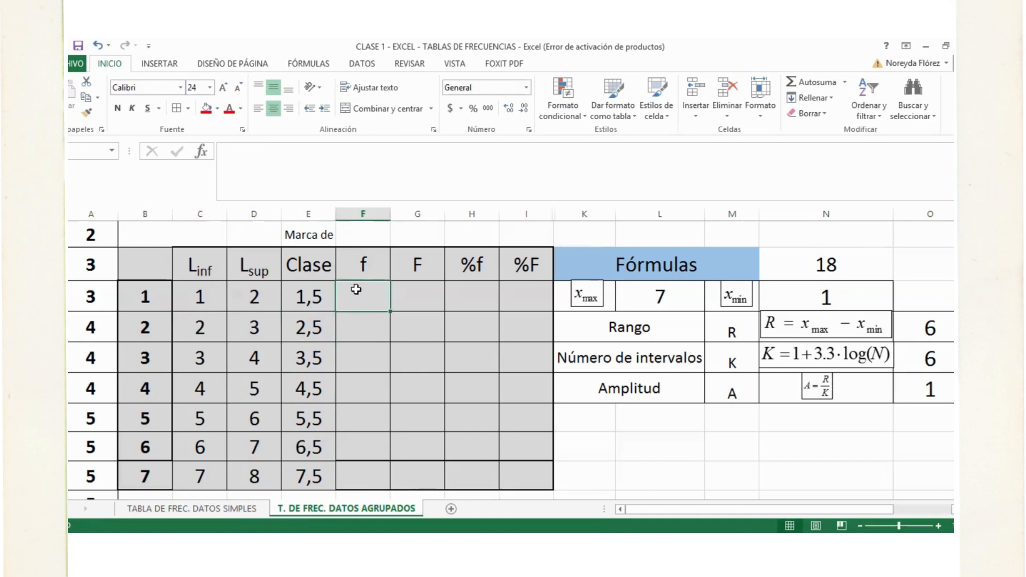
text(=)
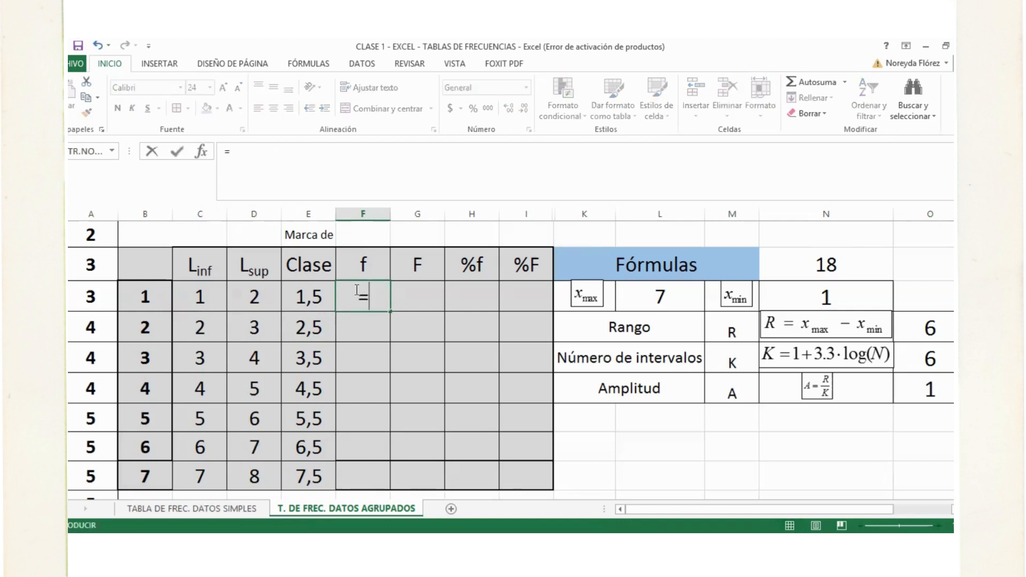
text(conr)
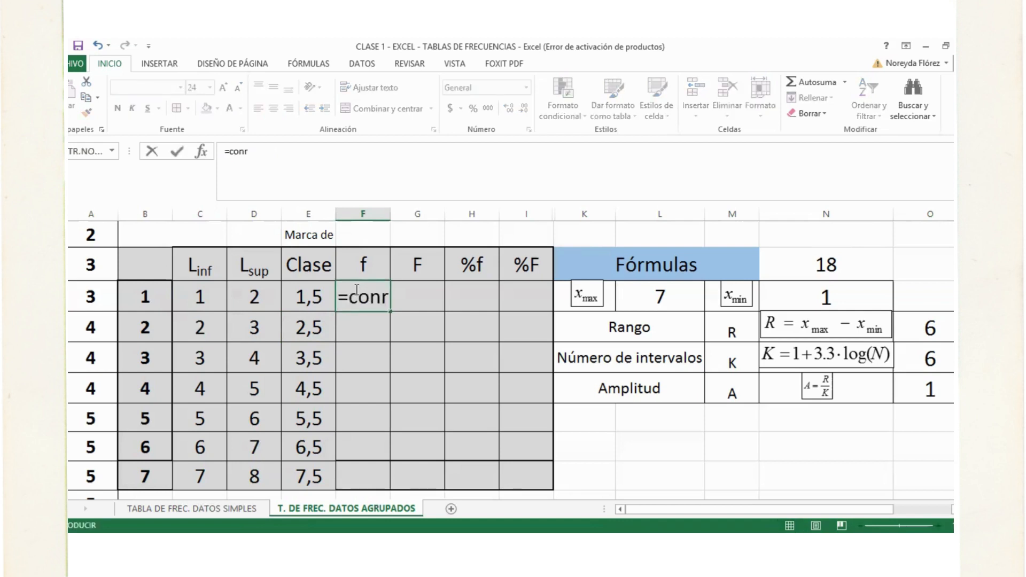
key(BackSpace)
text(tar)
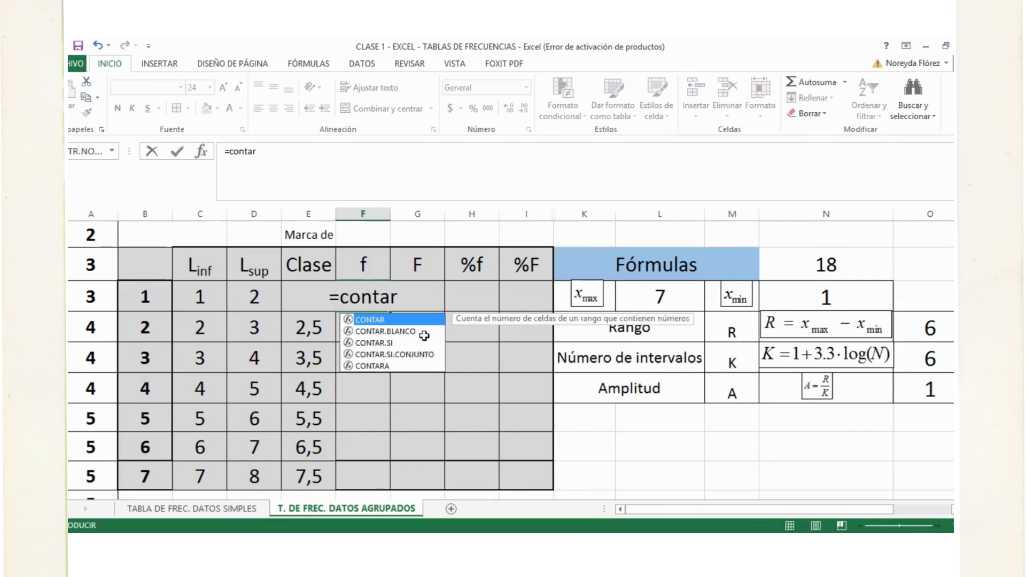
key(Down)
key(Down)
key(Down)
key(Tab)
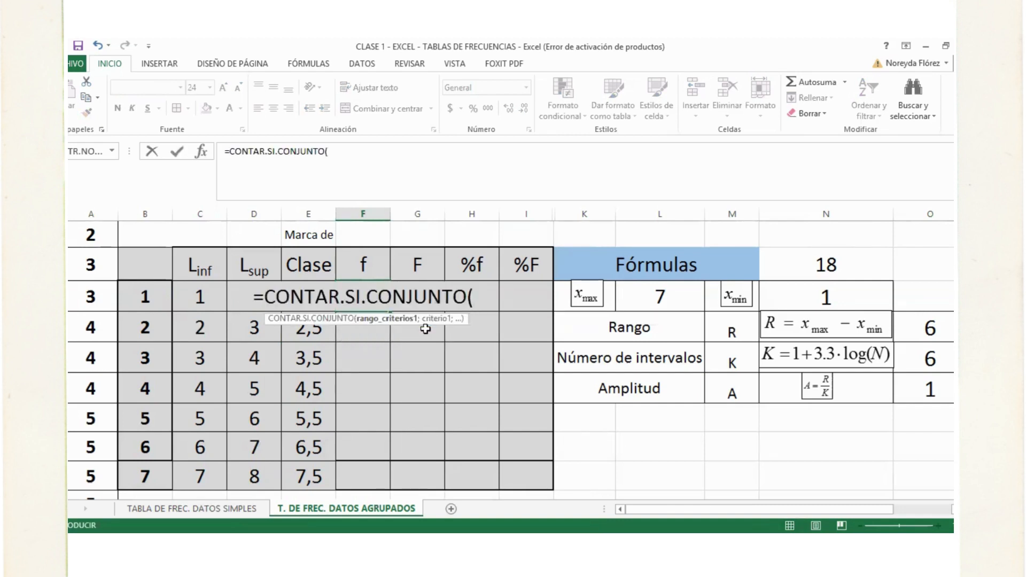
Enter the data range A3:A20 as the first criteria range of the CONTAR.SI.CONJUNTO formula, followed by a semicolon separator
scroll(265, 334, up, 1)
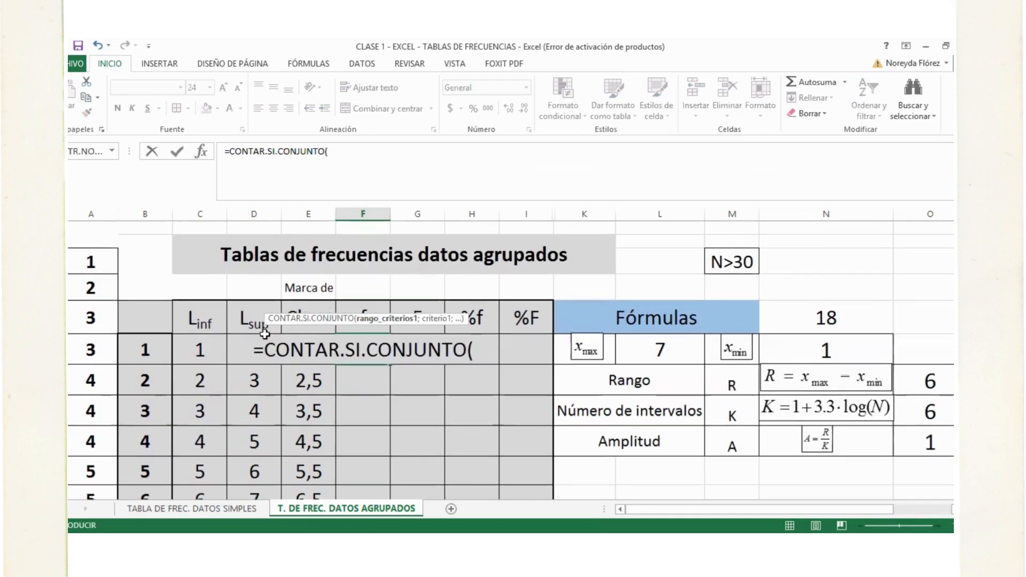
click(90, 261)
drag(89, 293, 98, 468)
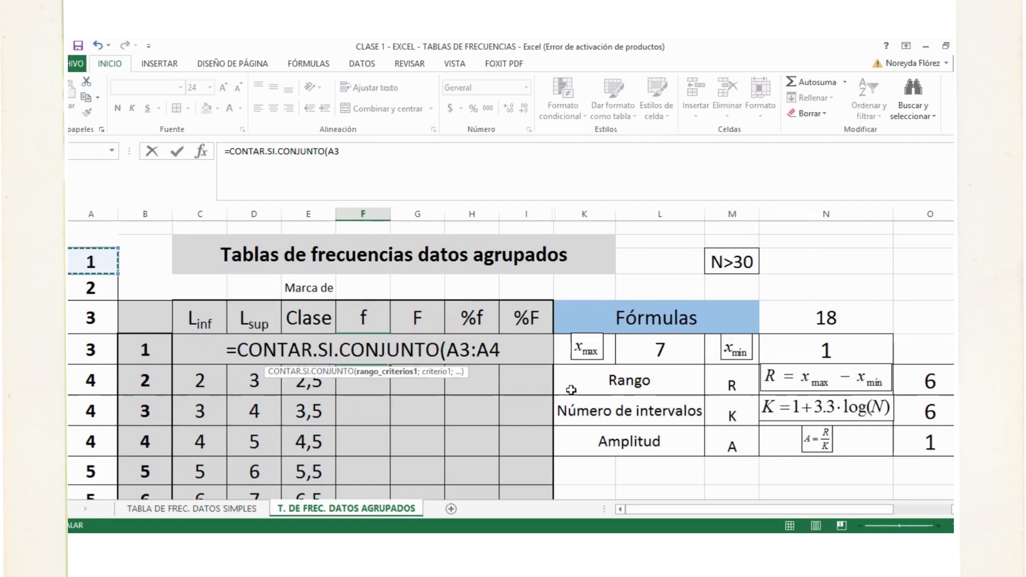
key(BackSpace)
text(20)
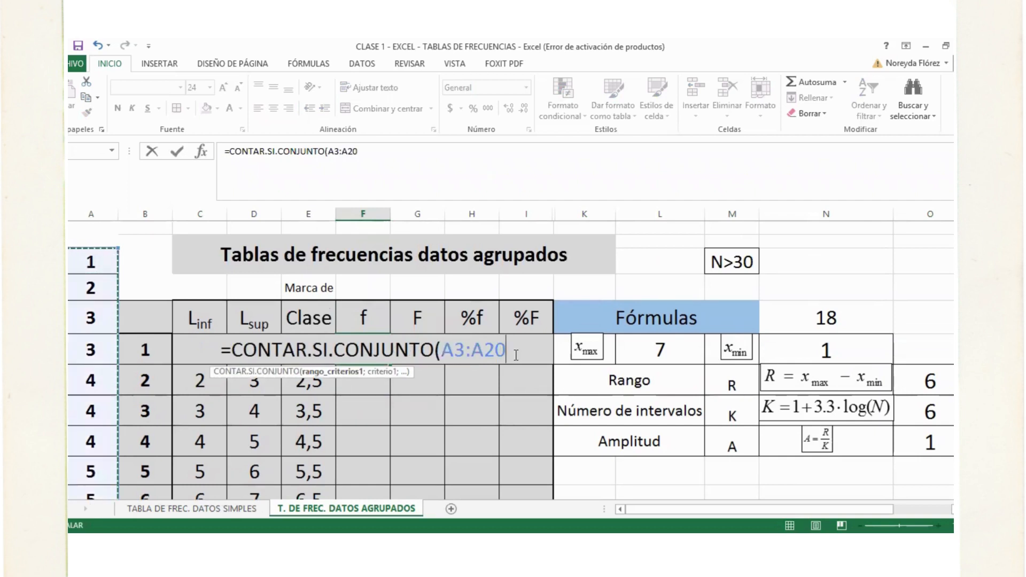
text(;)
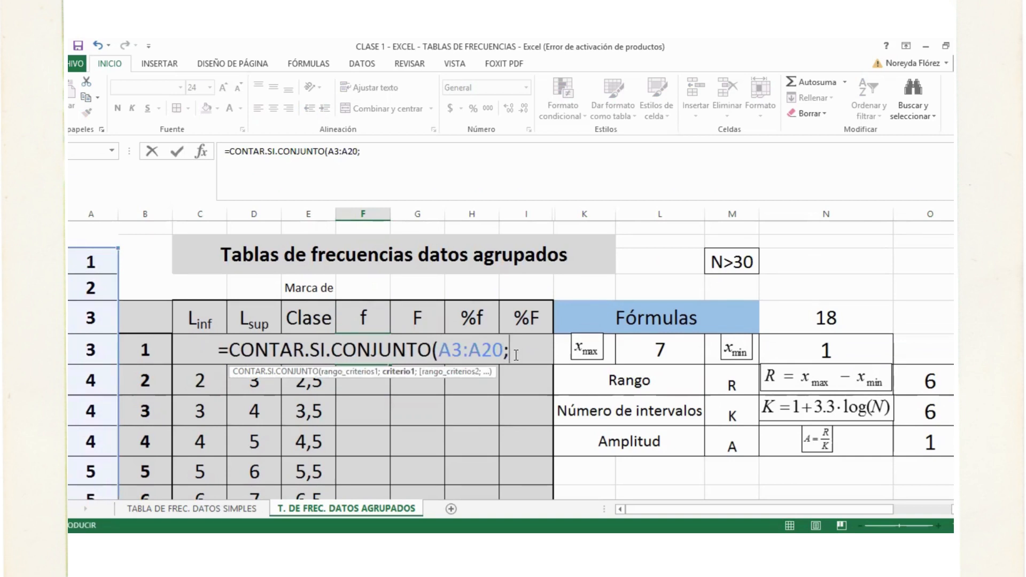
Add ">="&C6 as the first criterion of the F6 formula, using class 1's lower limit, followed by a semicolon separator
text(")
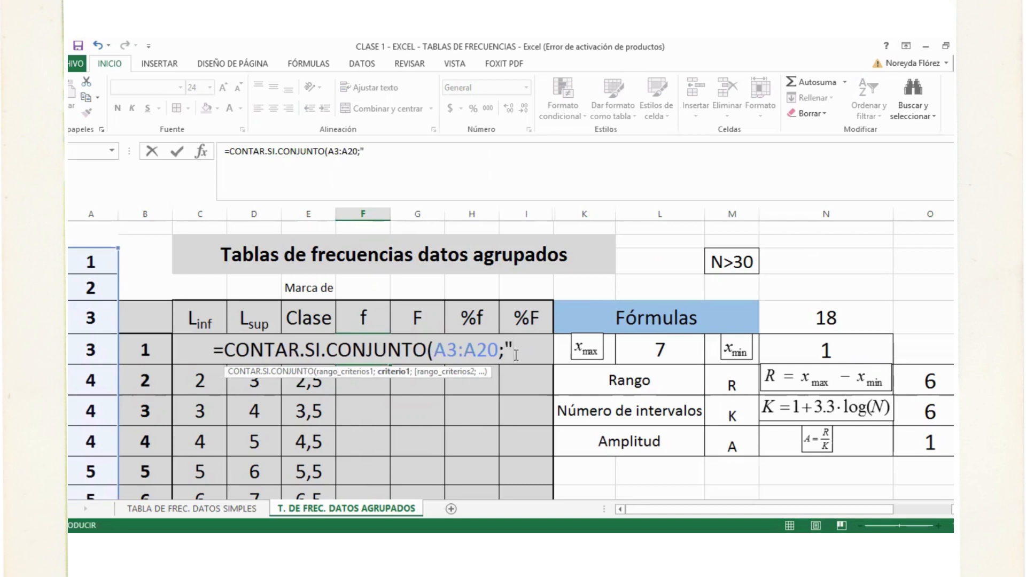
text(<)
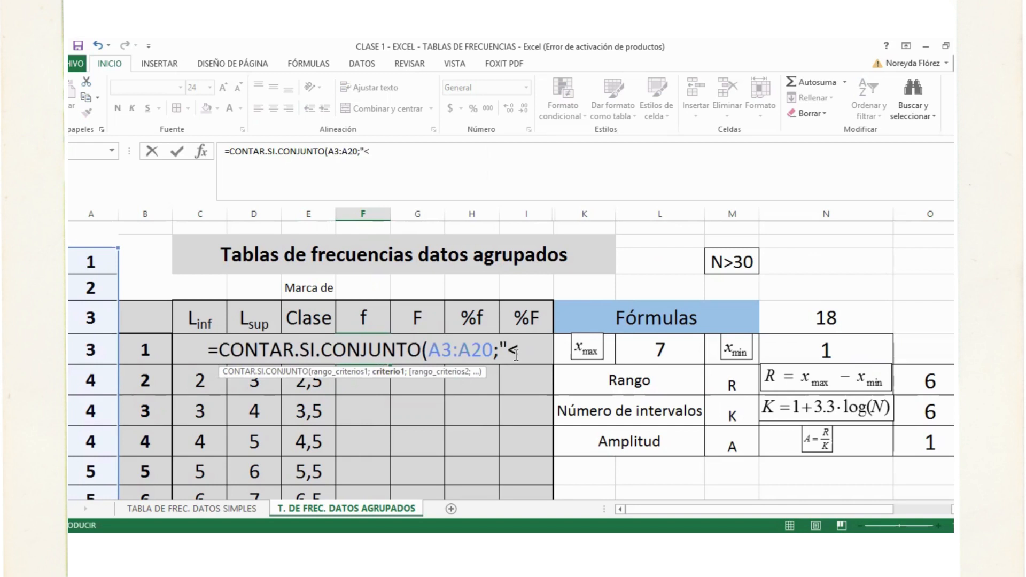
key(BackSpace)
text(>=)
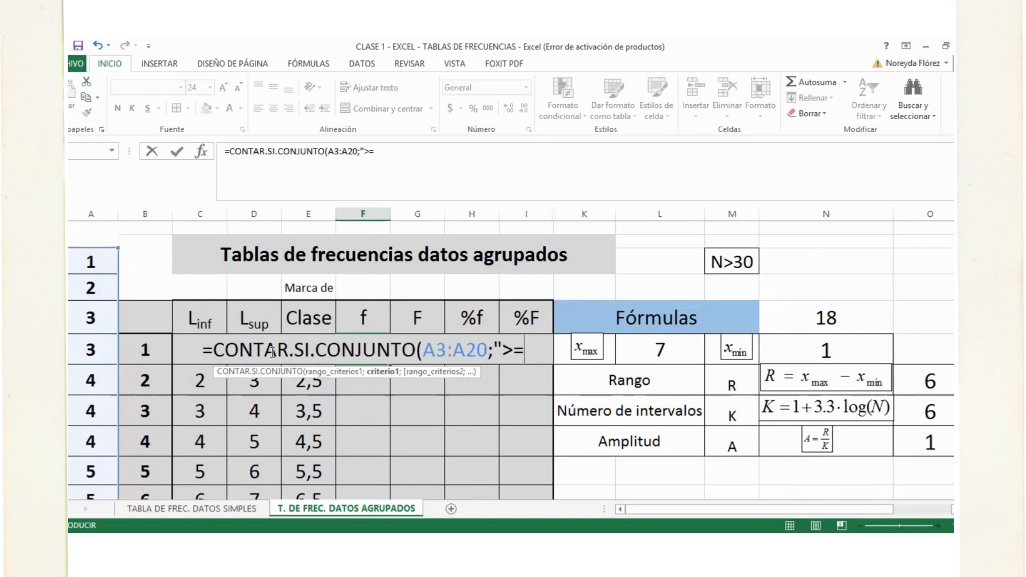
text(")
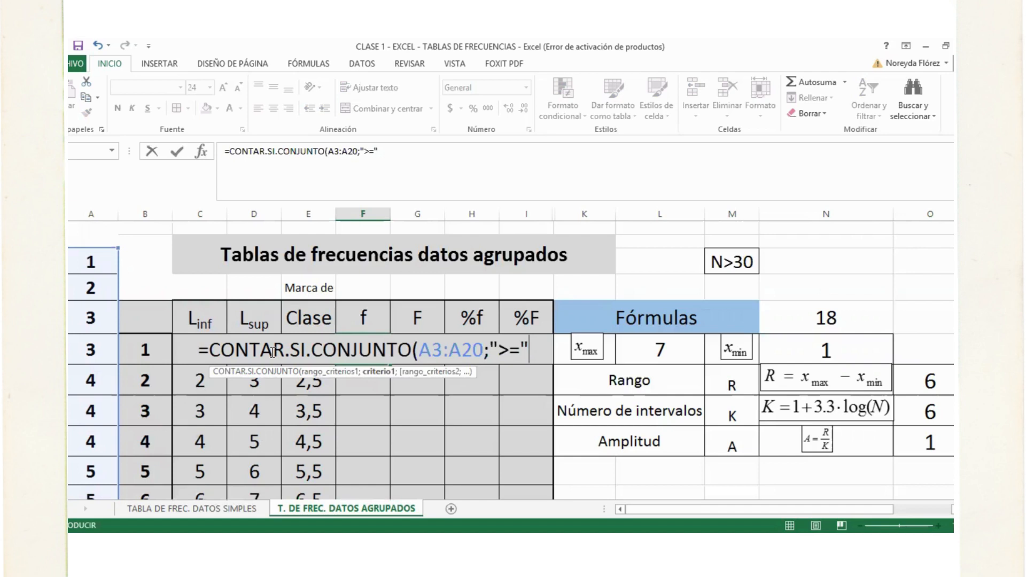
text(&)
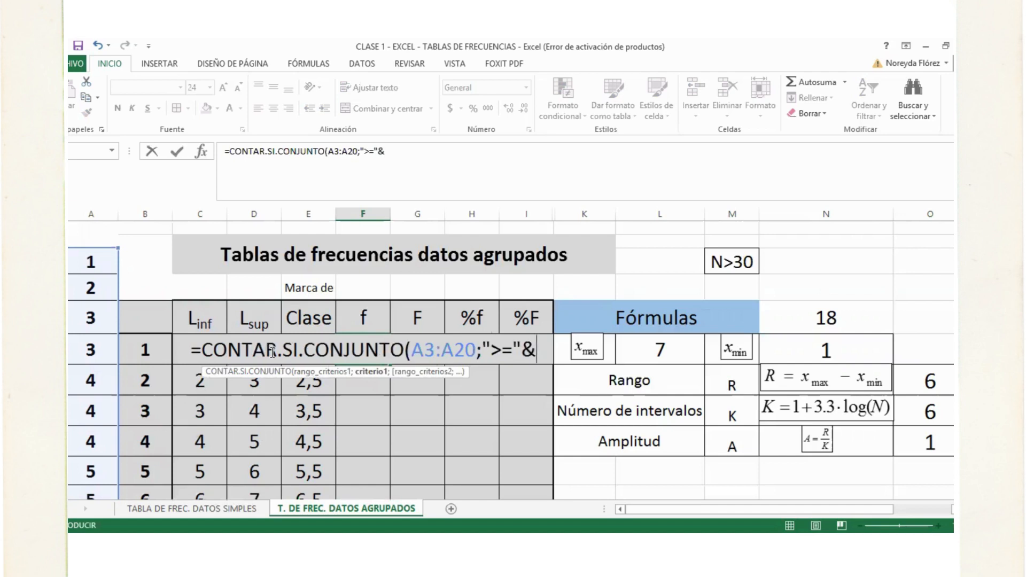
click(161, 349)
click(205, 350)
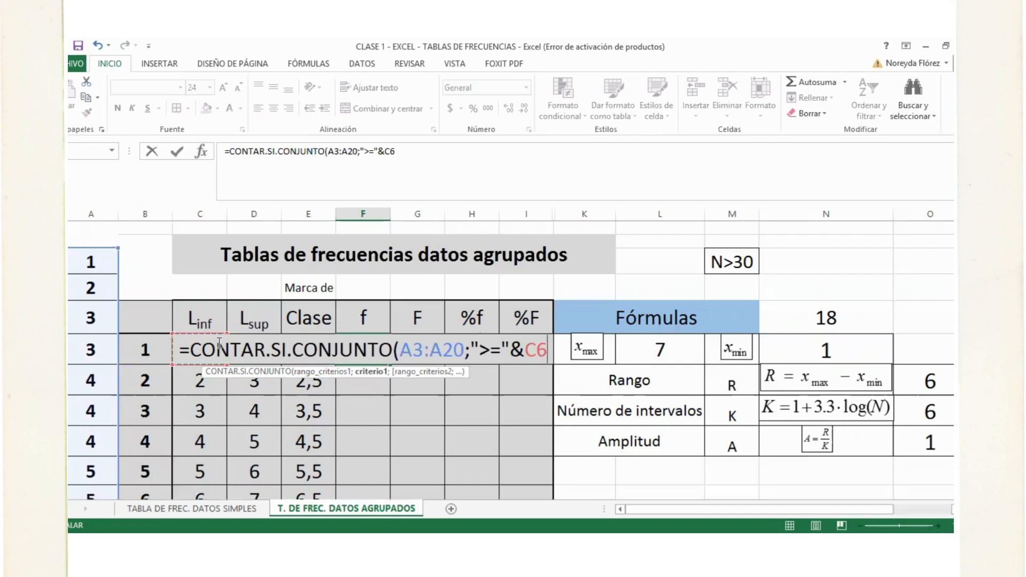
text(;)
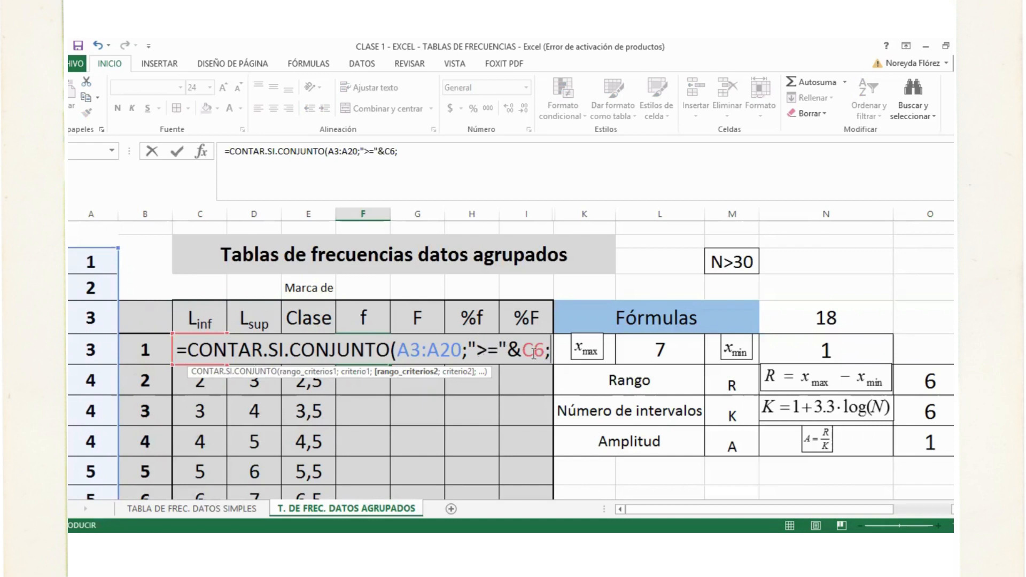
Enter A3:A20 as the second criteria range in the F6 formula, followed by a semicolon separator
click(98, 262)
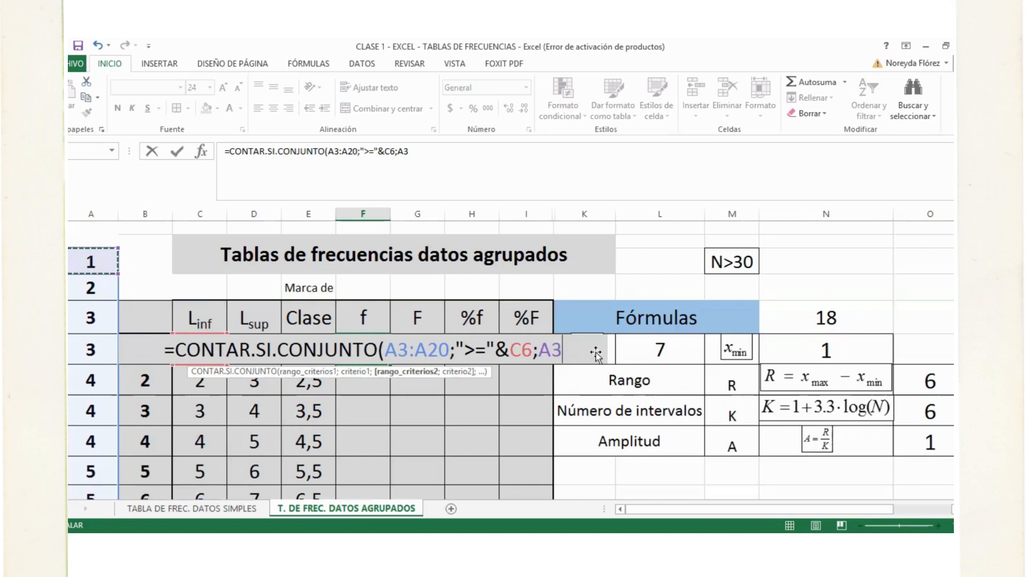
text(:A20)
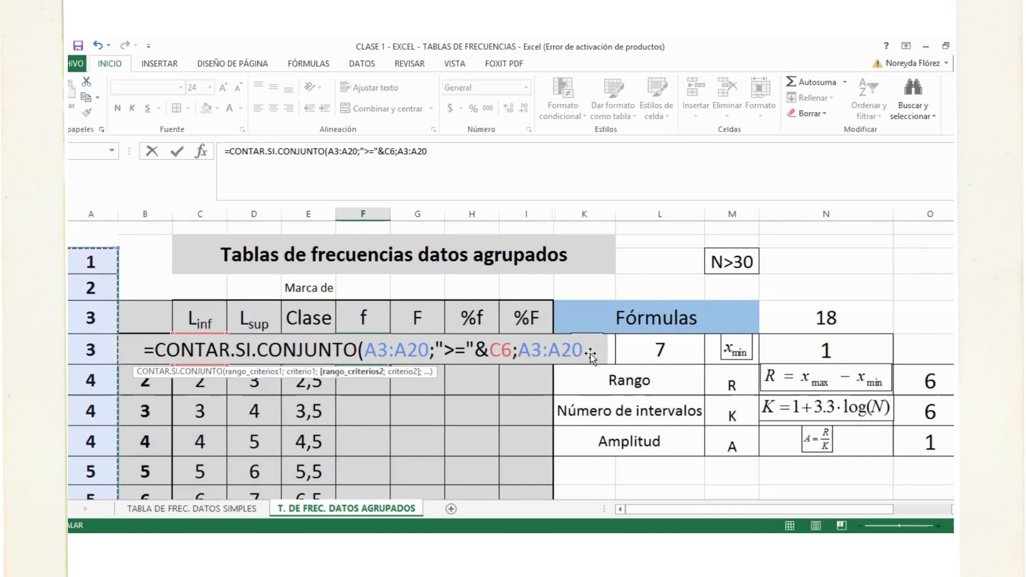
text(;)
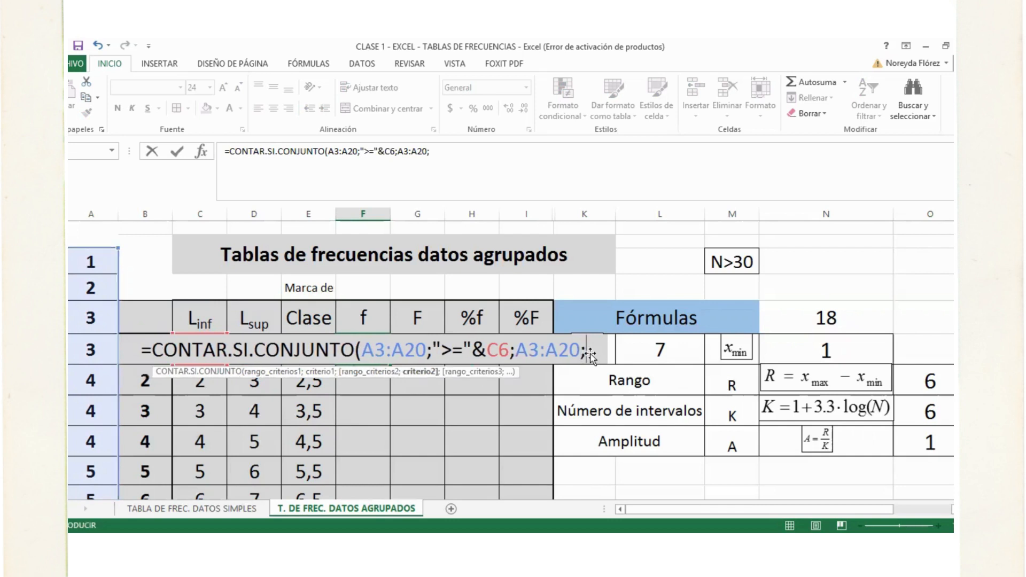
Add "<"&D6 as the second criterion, using class 1's upper limit, and close the function's parenthesis
text(")
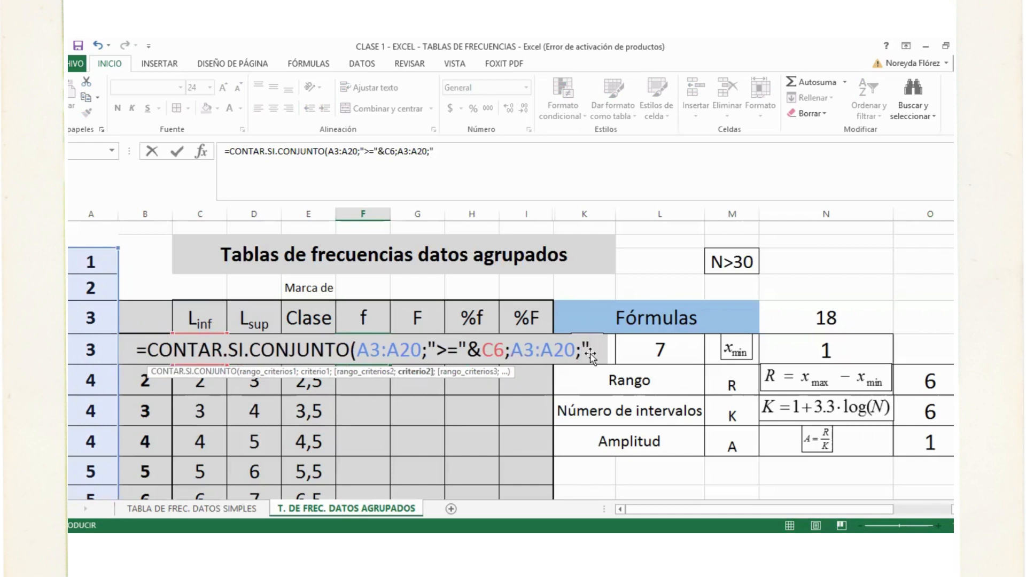
text(<)
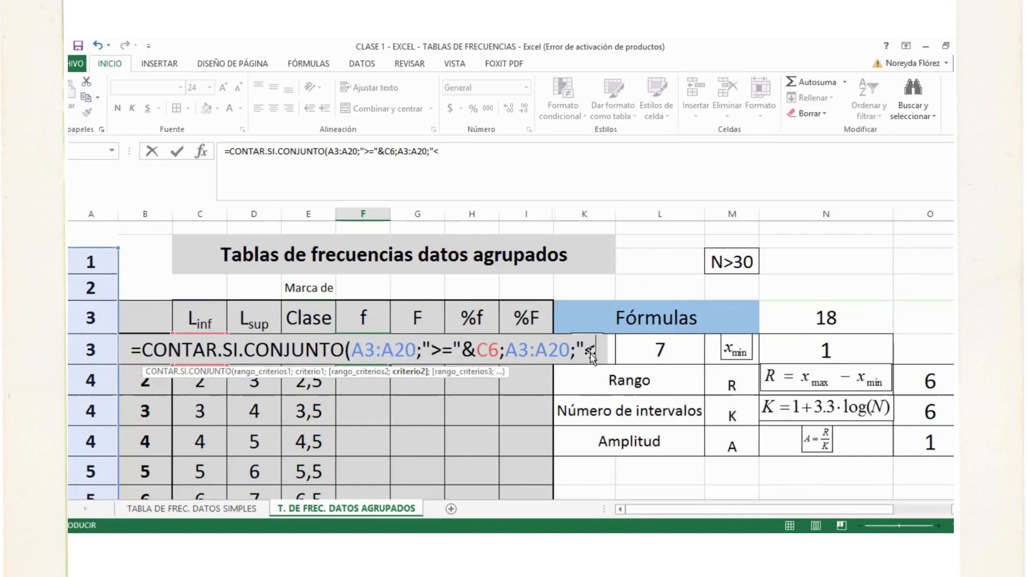
text(")
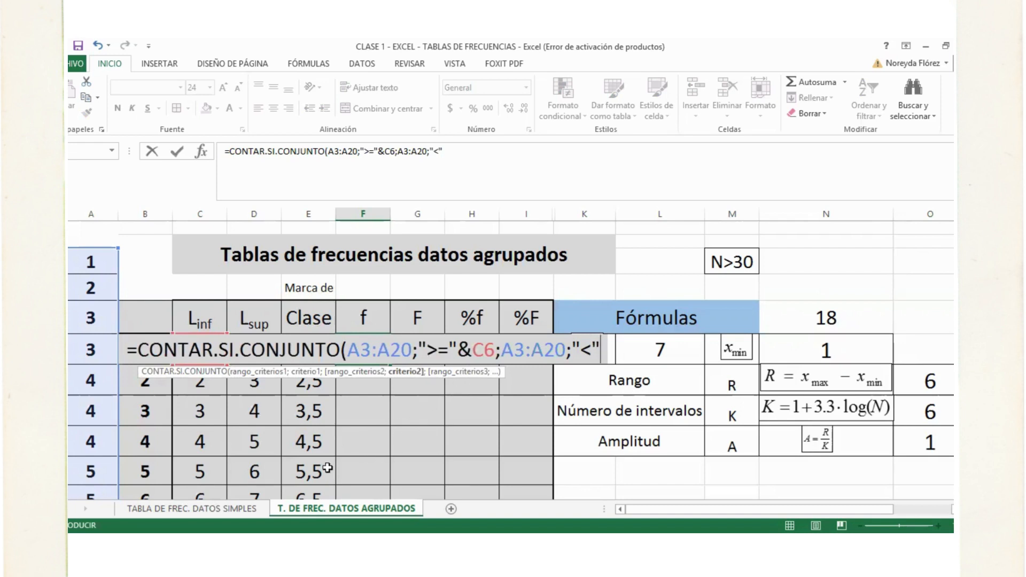
text(&)
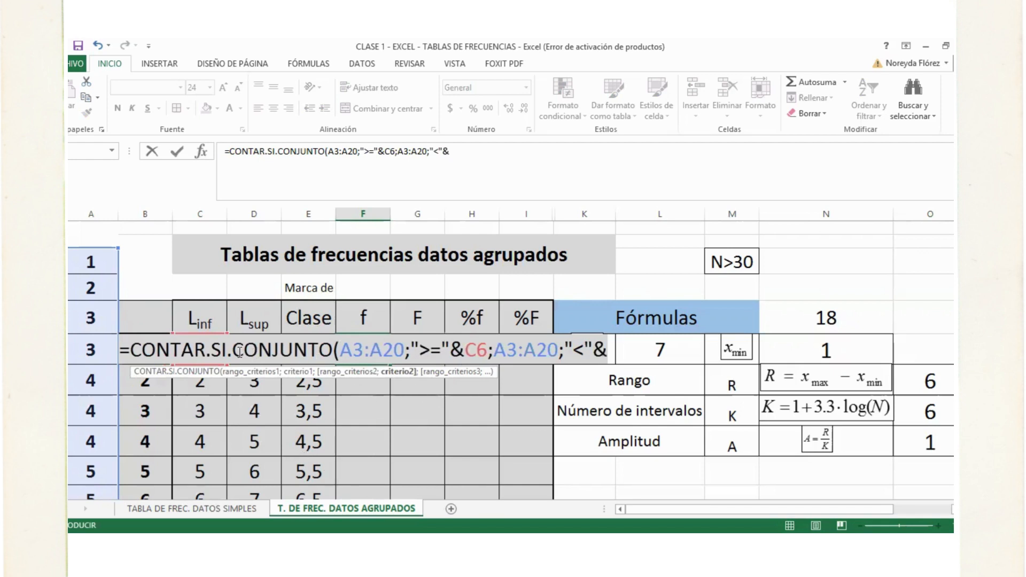
click(258, 319)
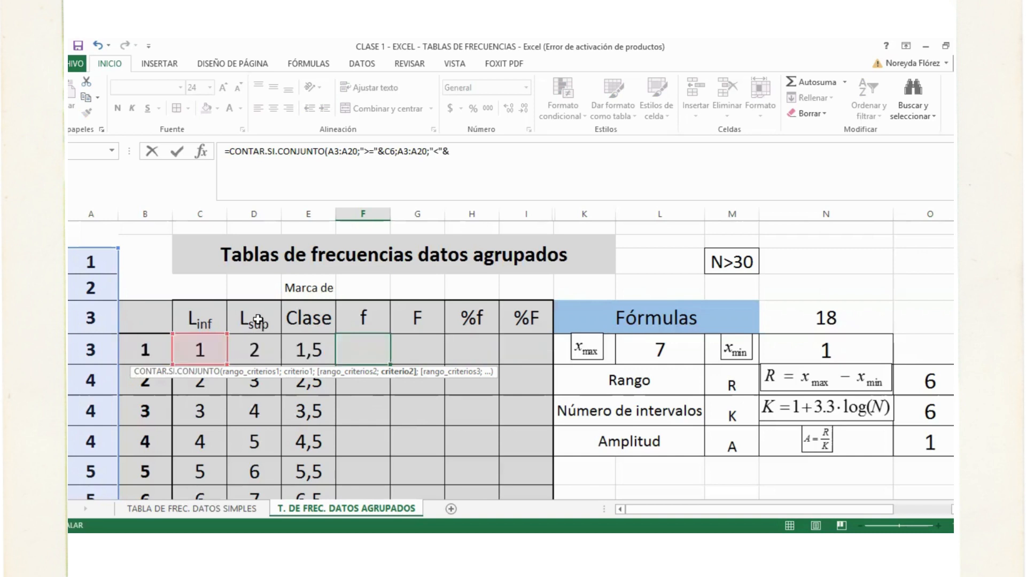
click(254, 350)
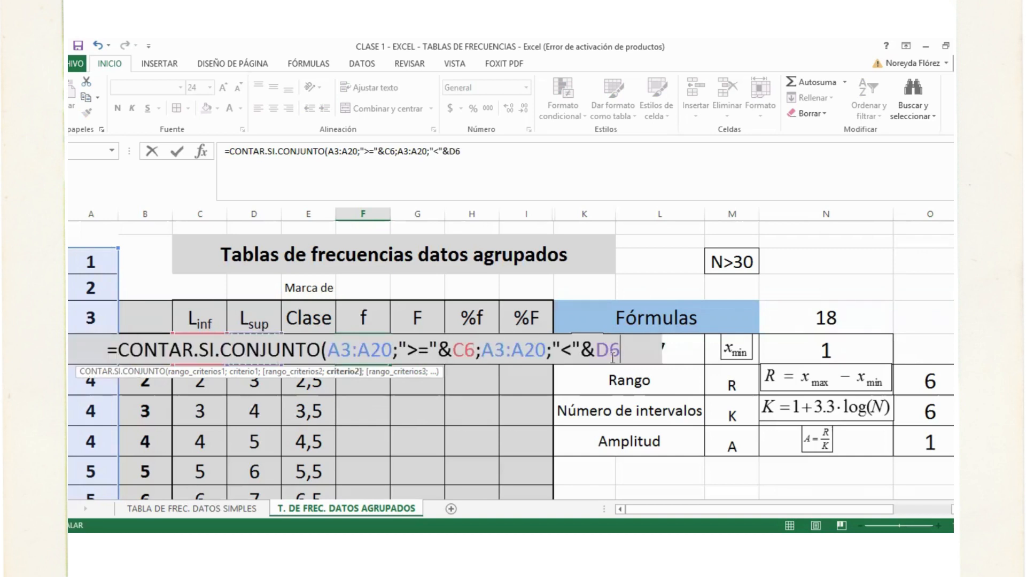
text())
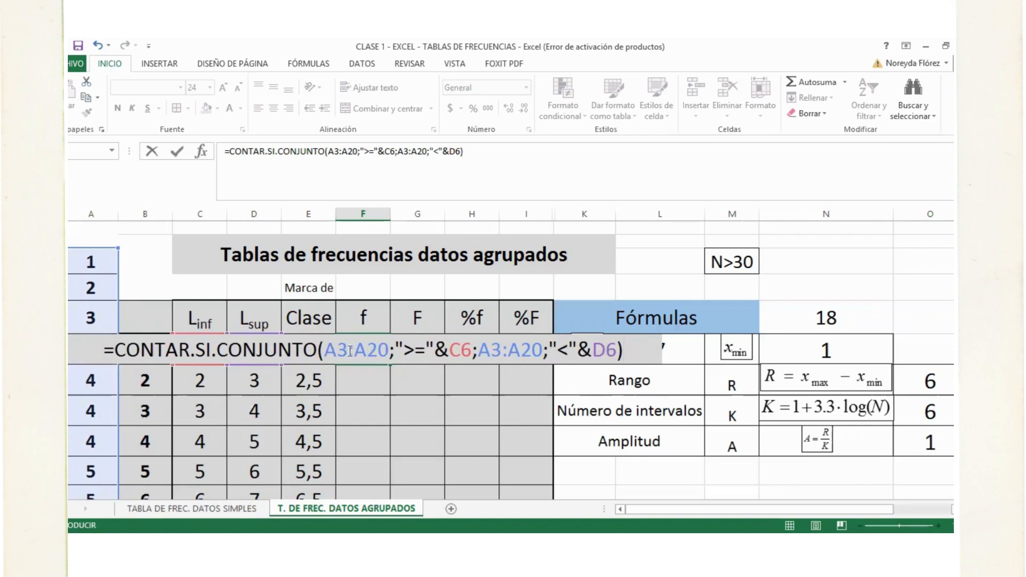
Make the first criteria range of the F6 formula absolute as $A$3:$A$20
drag(346, 350, 330, 350)
click(329, 350)
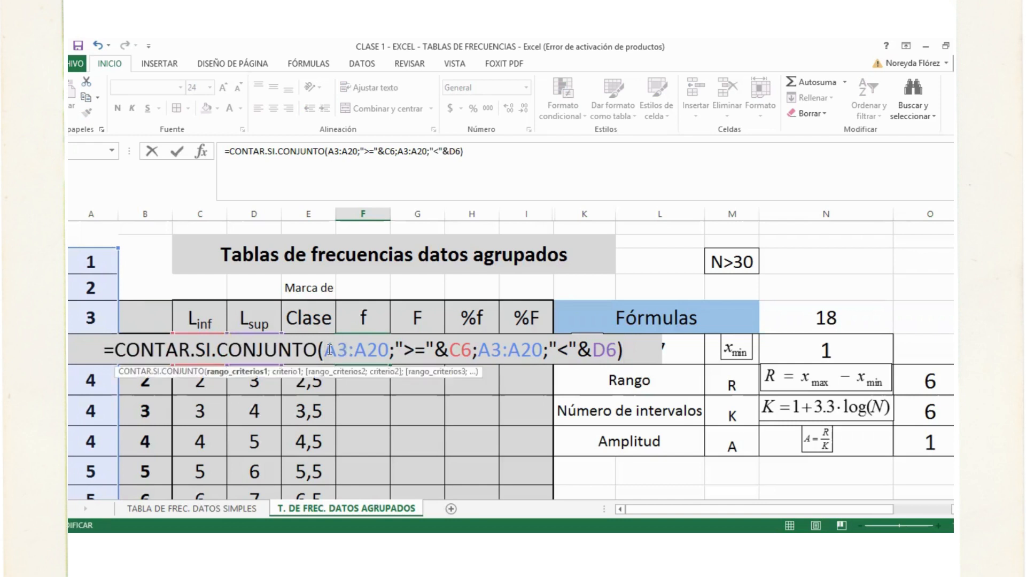
text($)
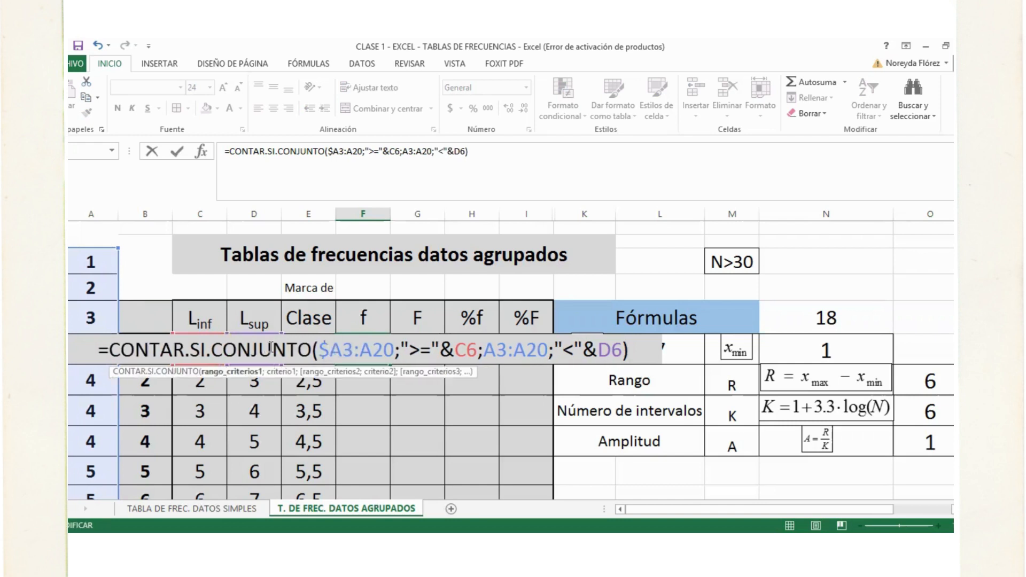
click(344, 350)
text($)
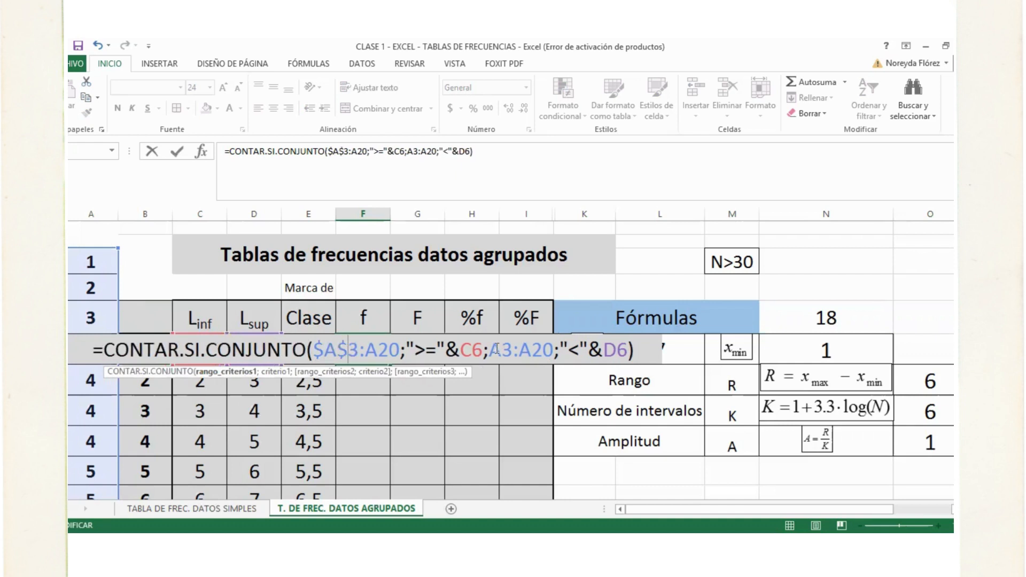
click(369, 350)
text($)
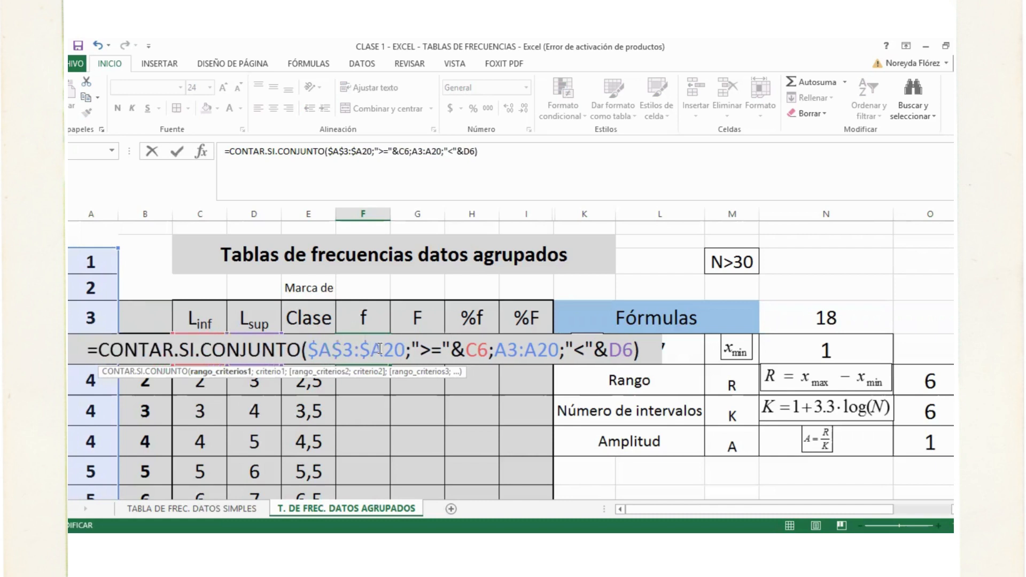
click(379, 349)
text($)
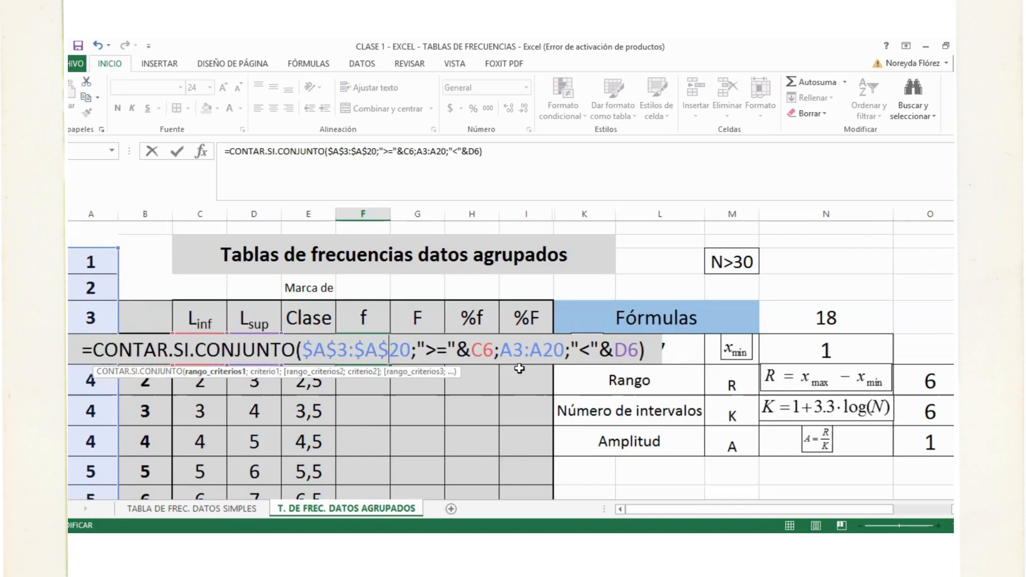
Make the second criteria range absolute as $A$3:$A$20 and commit the F6 formula
click(501, 356)
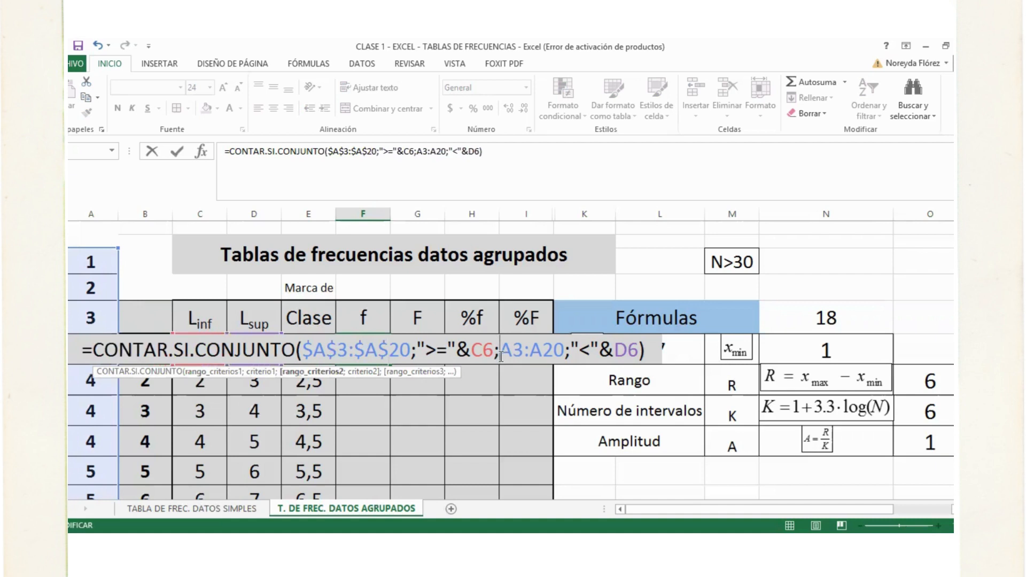
text($)
click(517, 350)
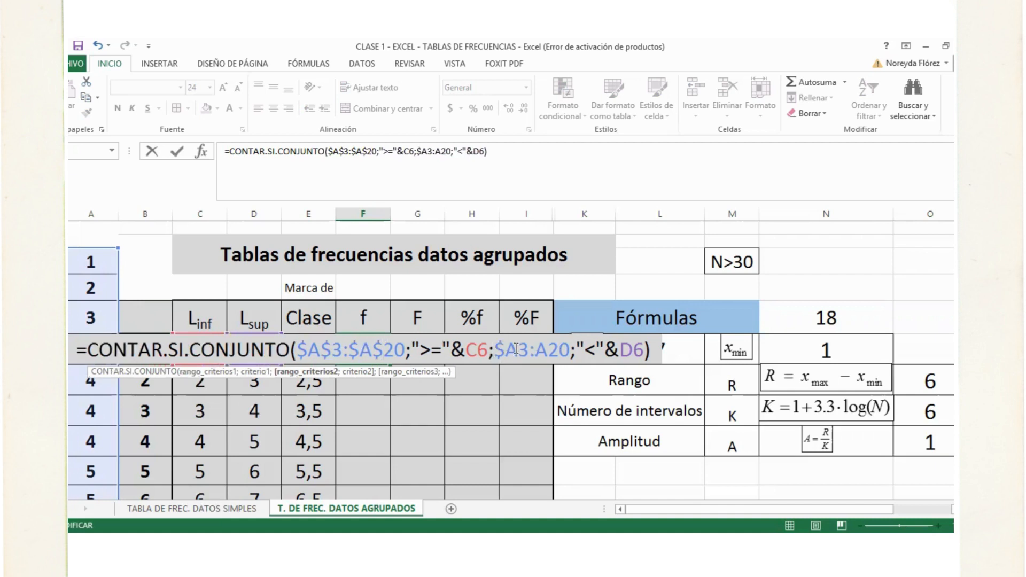
text($)
click(545, 350)
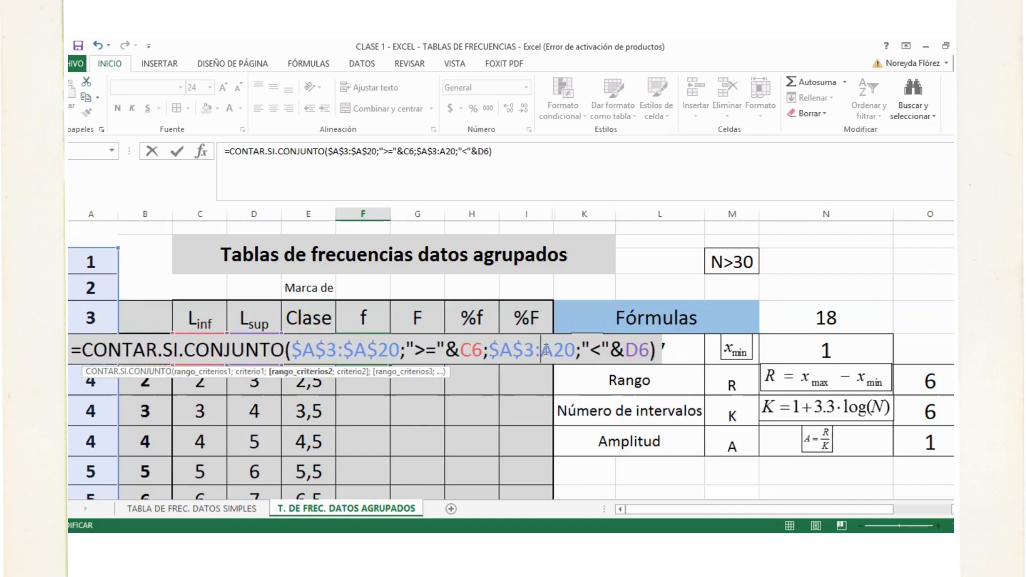
text($A)
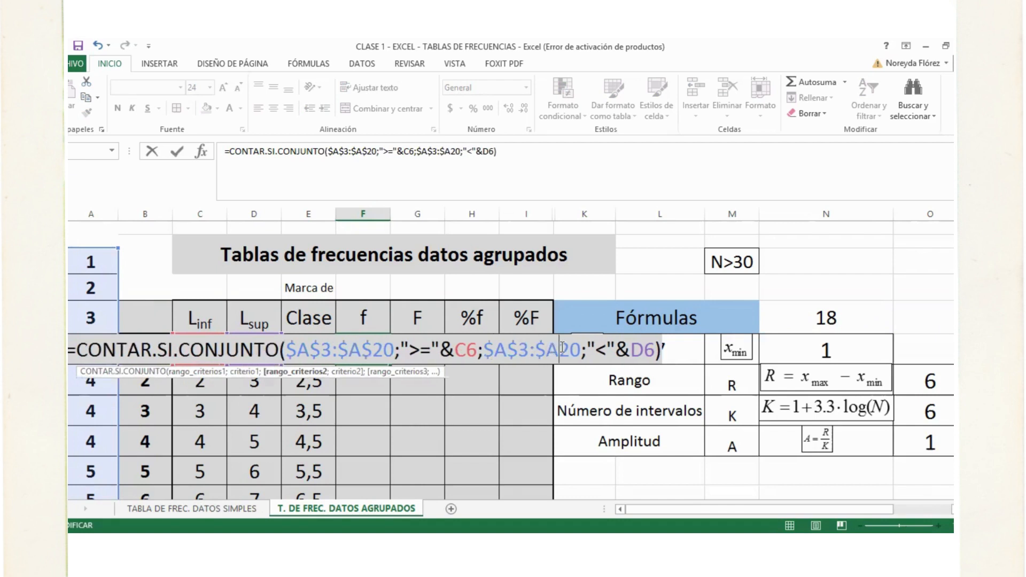
text($)
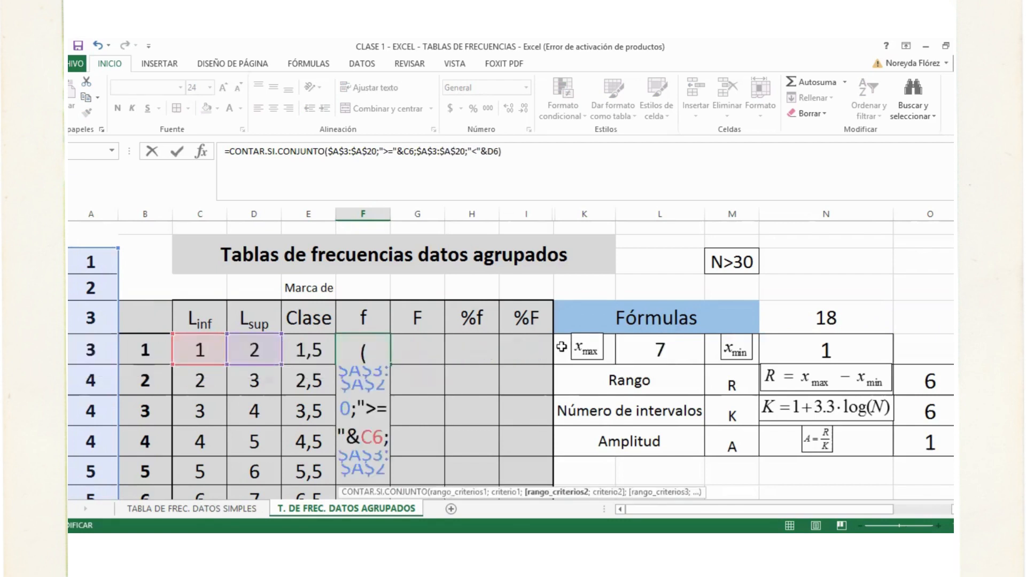
key(Return)
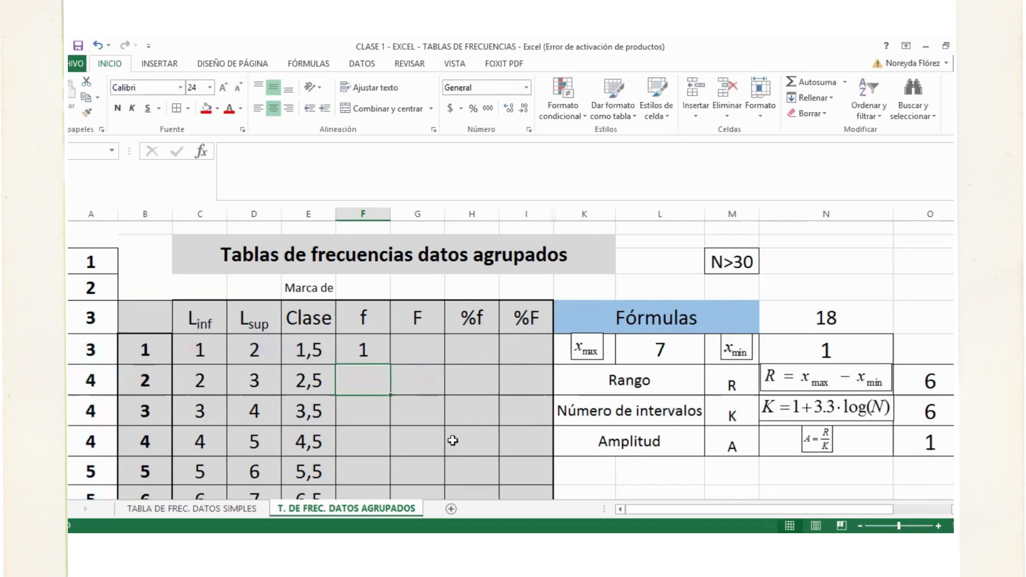
Recheck the F6 frequency formula and fill it down the f column to class 7
click(371, 347)
double_click(371, 347)
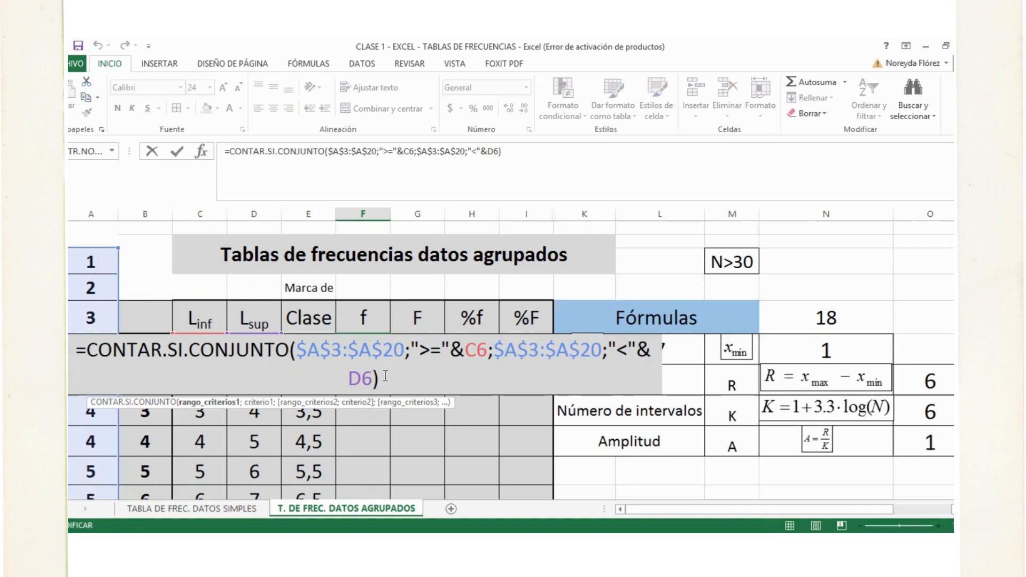
key(ctrl+Return)
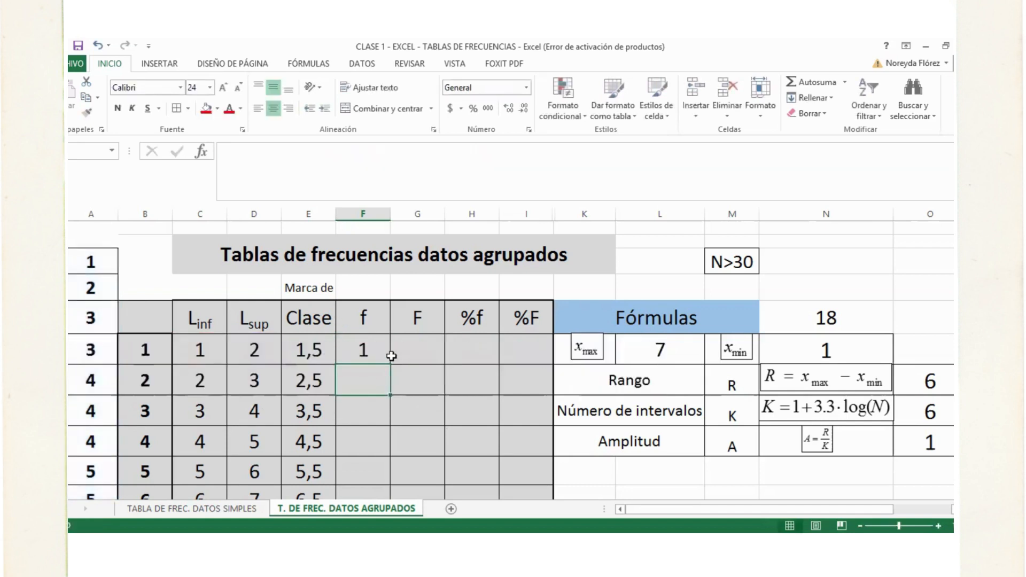
scroll(389, 350, down, 1)
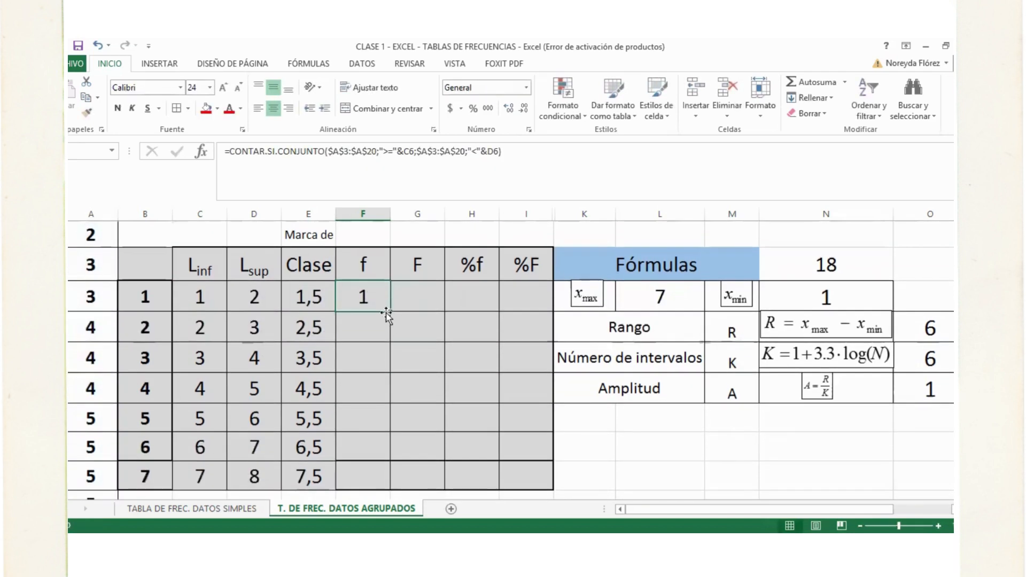
drag(390, 310, 375, 484)
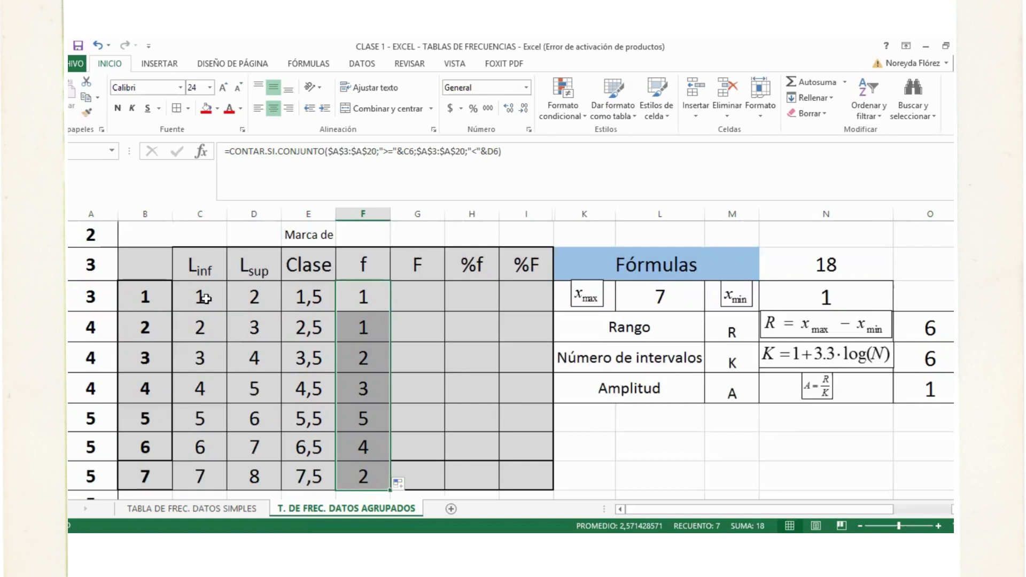
Check class 1's lower and upper limits in C6 and D6 against the first data value in A3
click(206, 298)
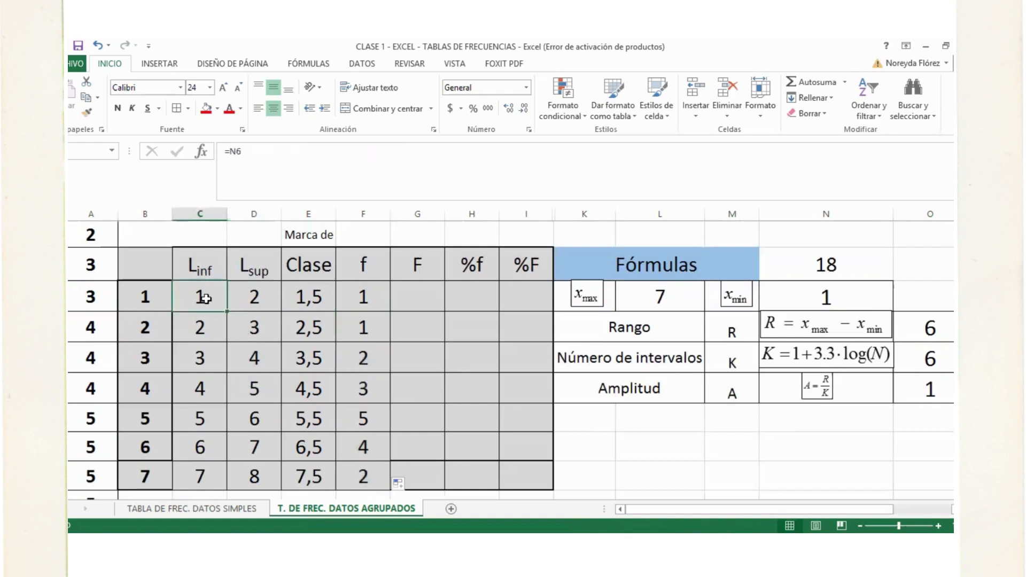
click(251, 298)
scroll(251, 299, up, 1)
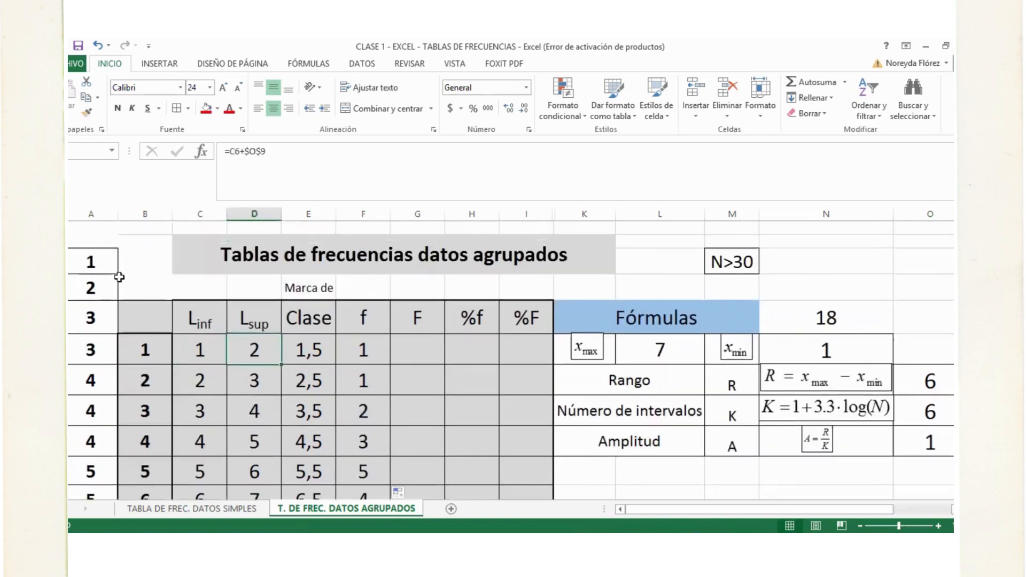
click(102, 263)
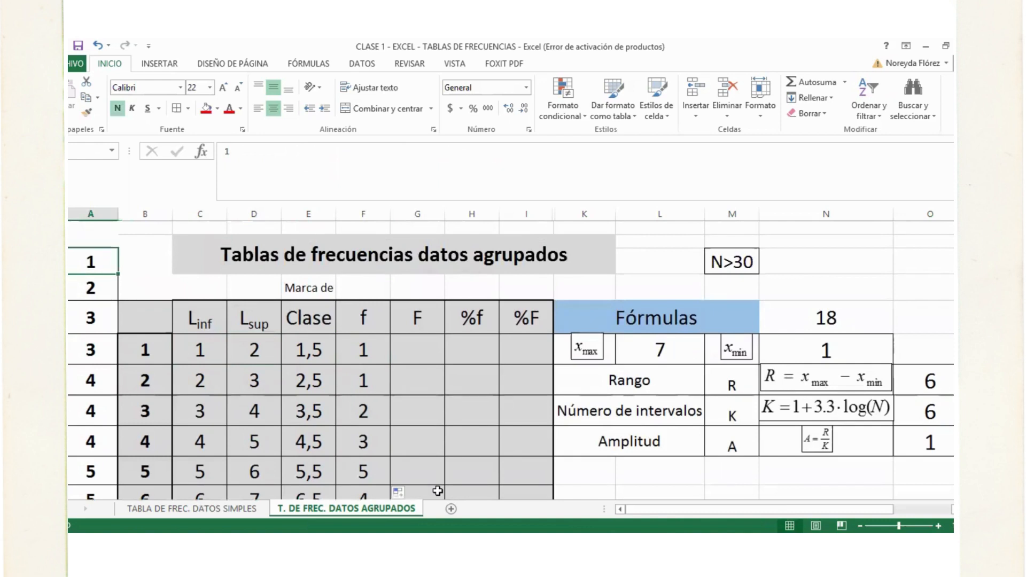
Check the class 2 and class 3 limits and the class 4 frequency formula against the values of 4 in column A
click(199, 380)
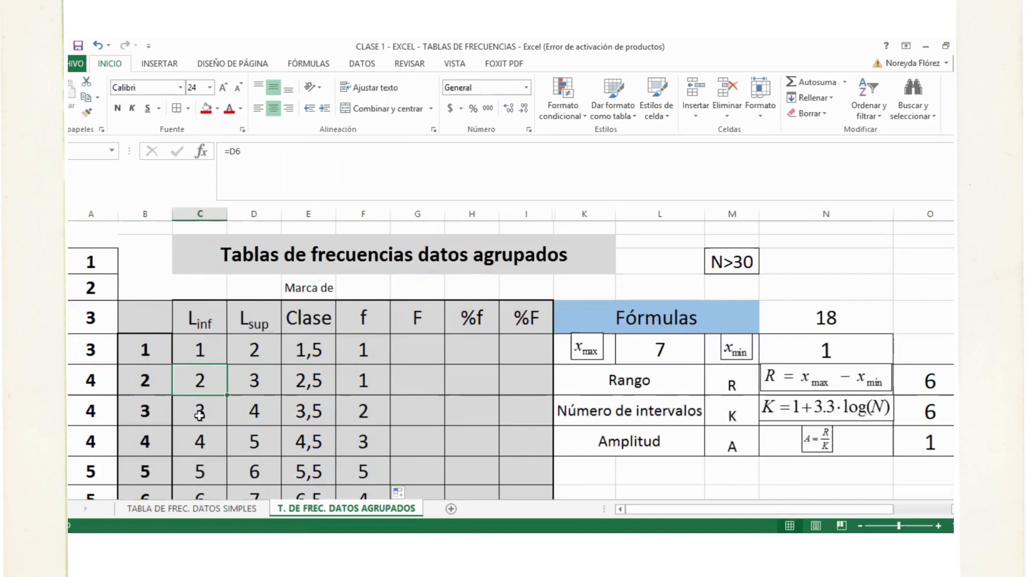
click(388, 411)
click(260, 409)
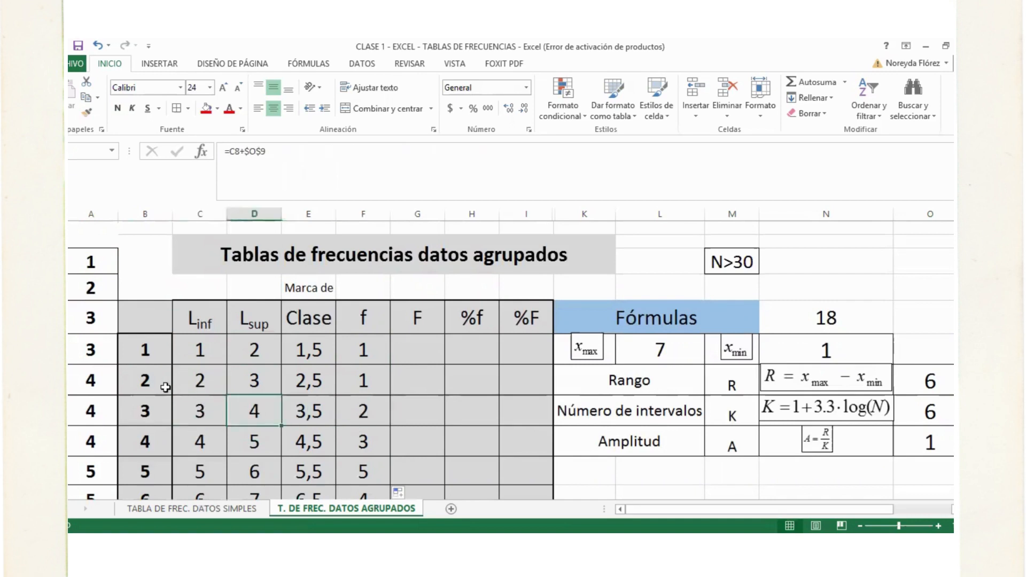
drag(105, 387, 134, 440)
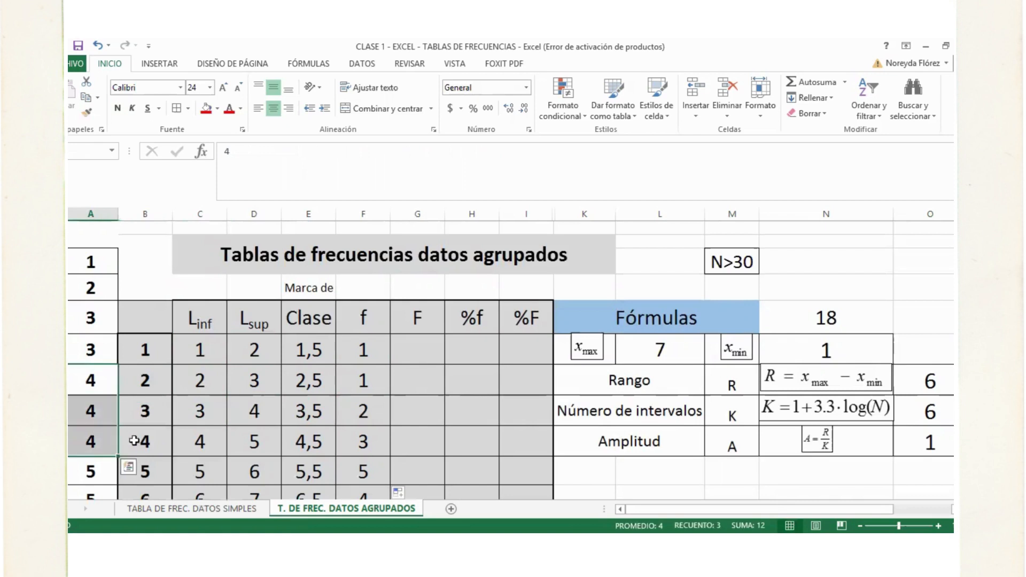
click(368, 443)
scroll(395, 460, down, 1)
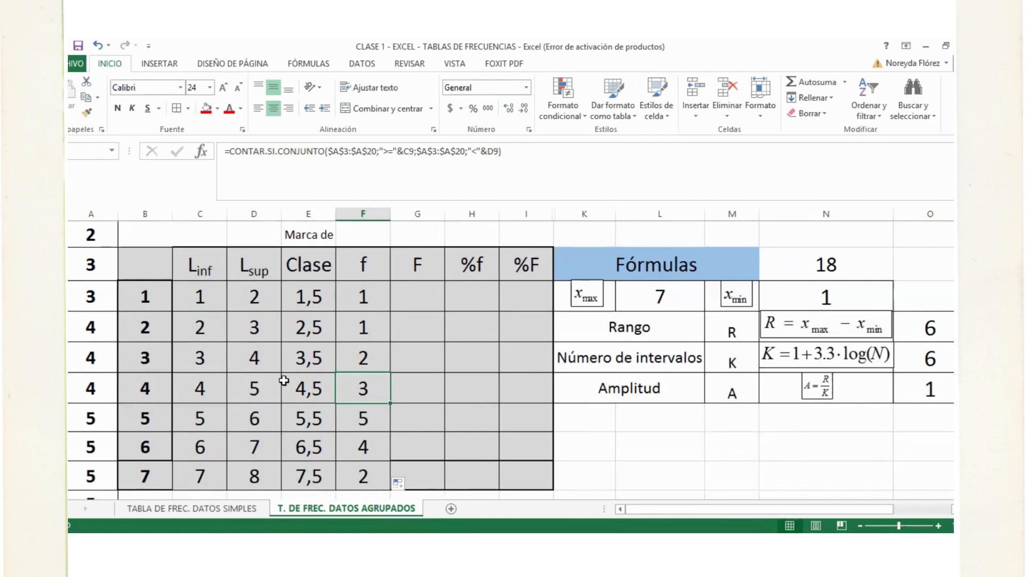
Enter =F6 in G6 as the cumulative frequency F of class 1
click(420, 293)
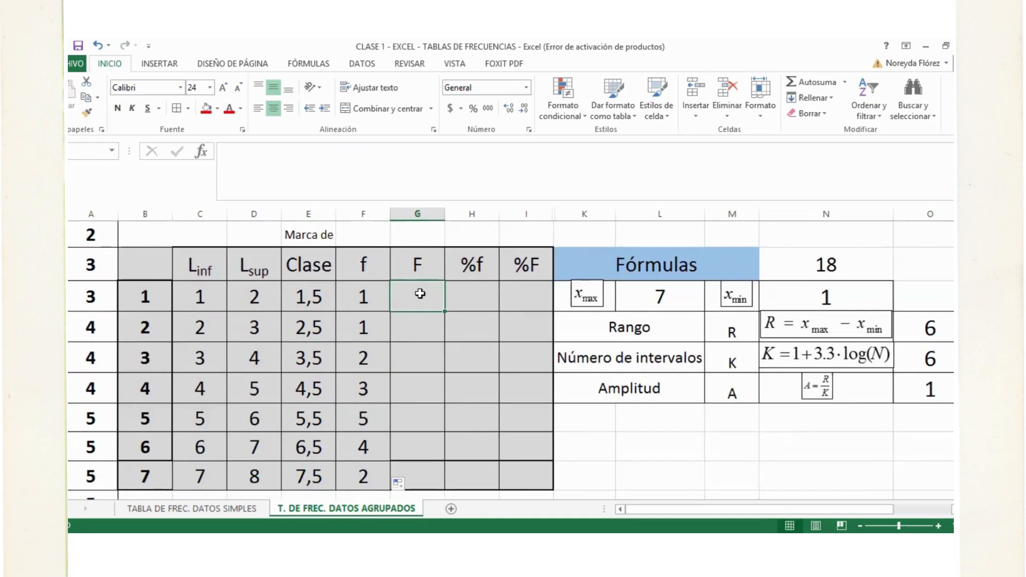
text(=)
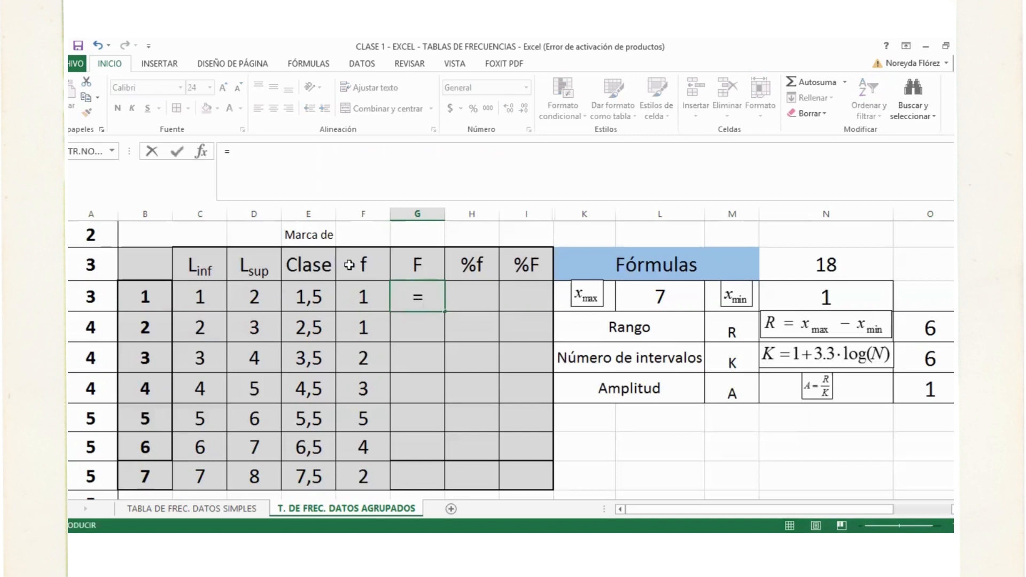
click(369, 289)
key(Return)
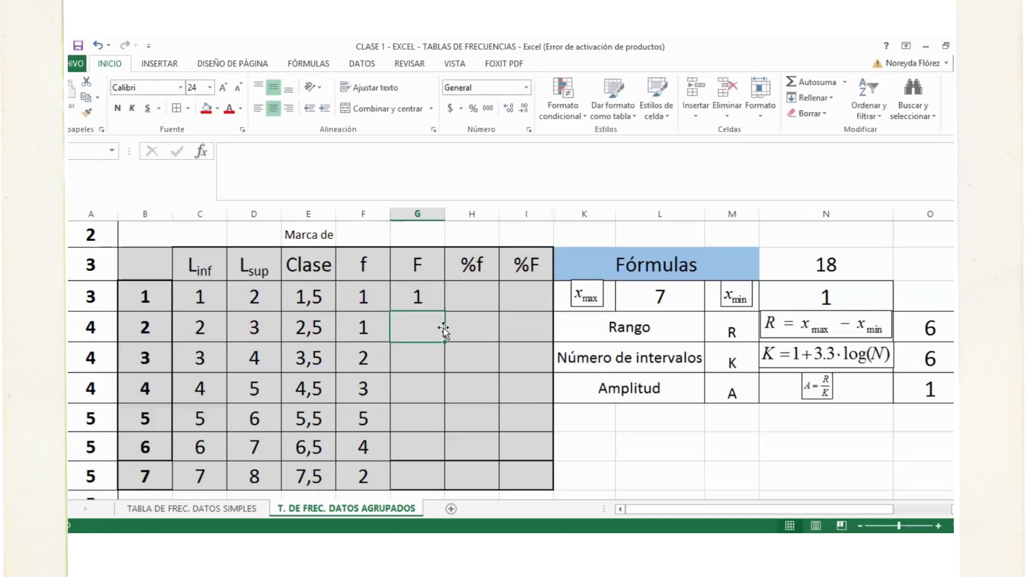
Enter =F7+G6 in G7 and fill the cumulative frequency formula down the F column to class 7
text(=)
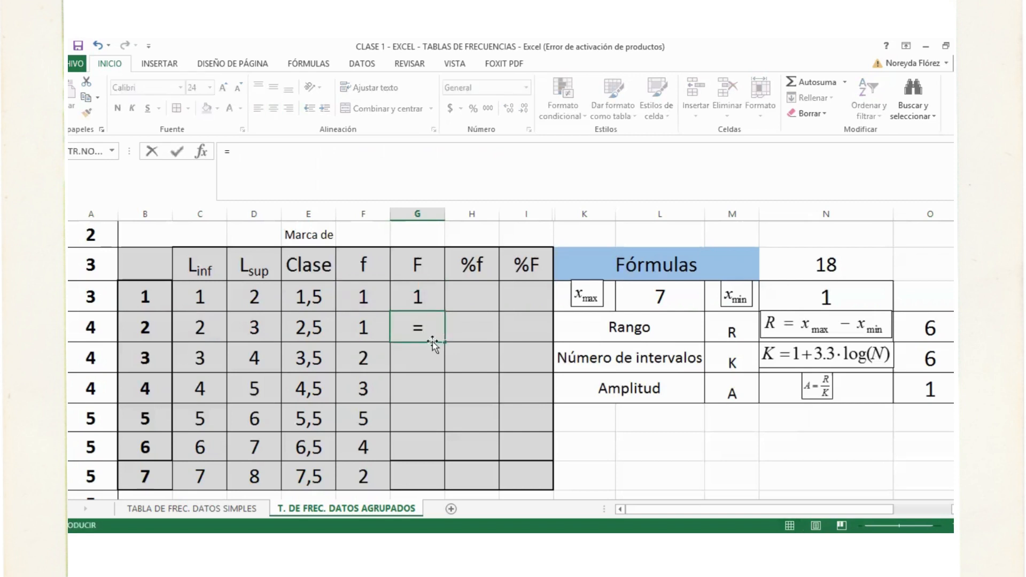
click(350, 327)
text(+)
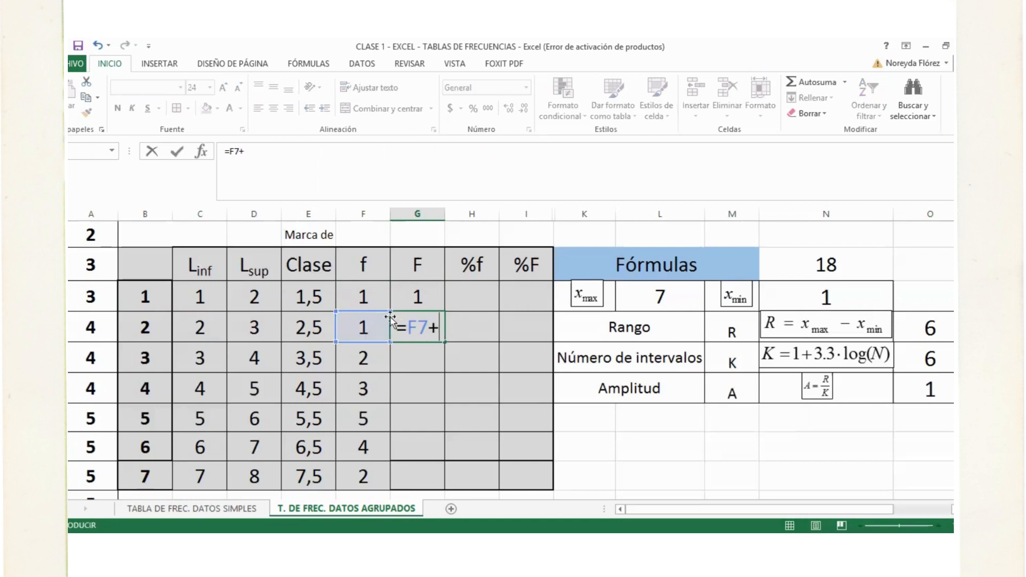
click(419, 297)
key(Return)
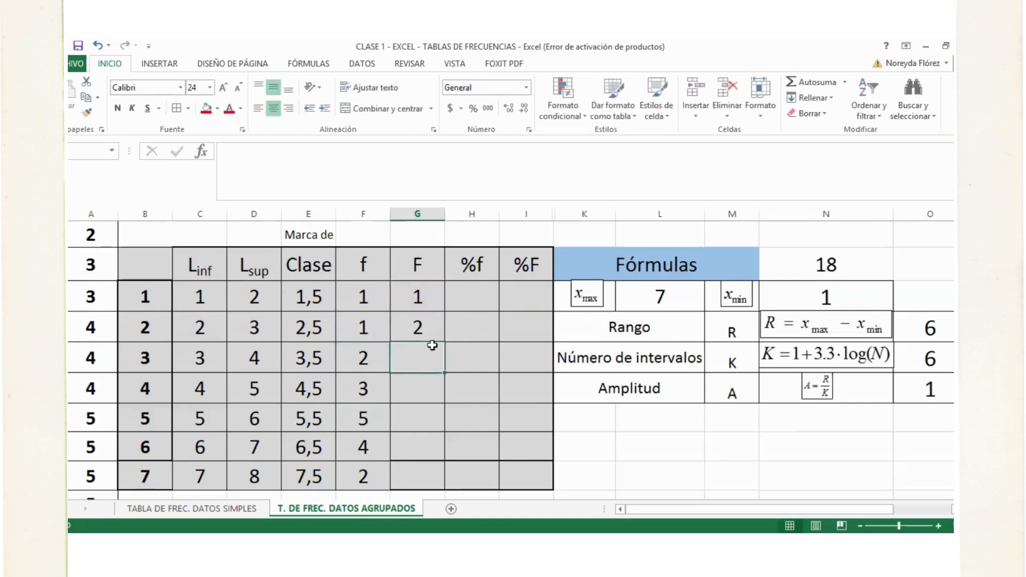
click(430, 327)
drag(445, 343, 433, 492)
Shade the class 7 cumulative frequency in G12 light blue and compare it with the CONTAR data count in column N
click(419, 476)
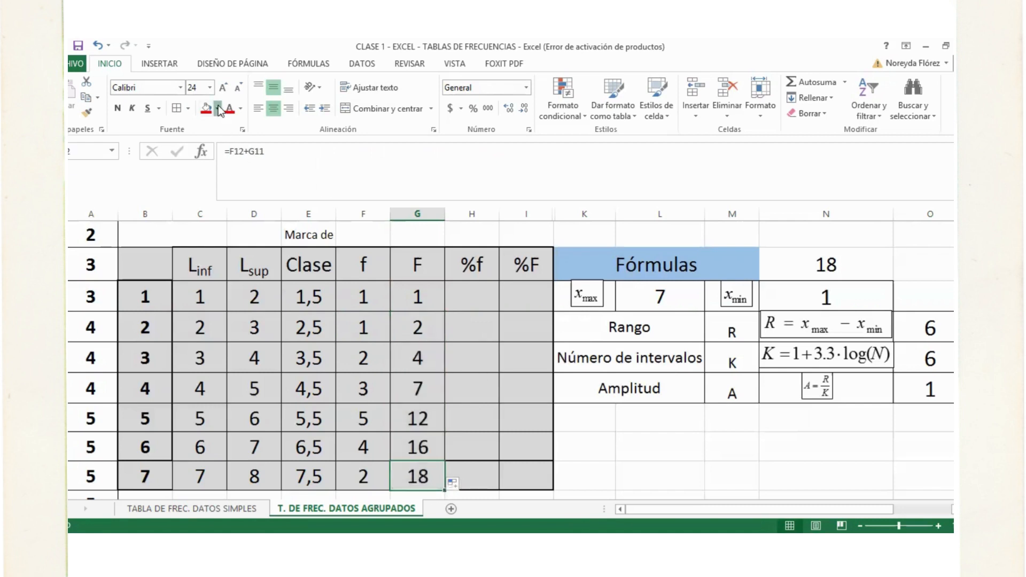
click(251, 169)
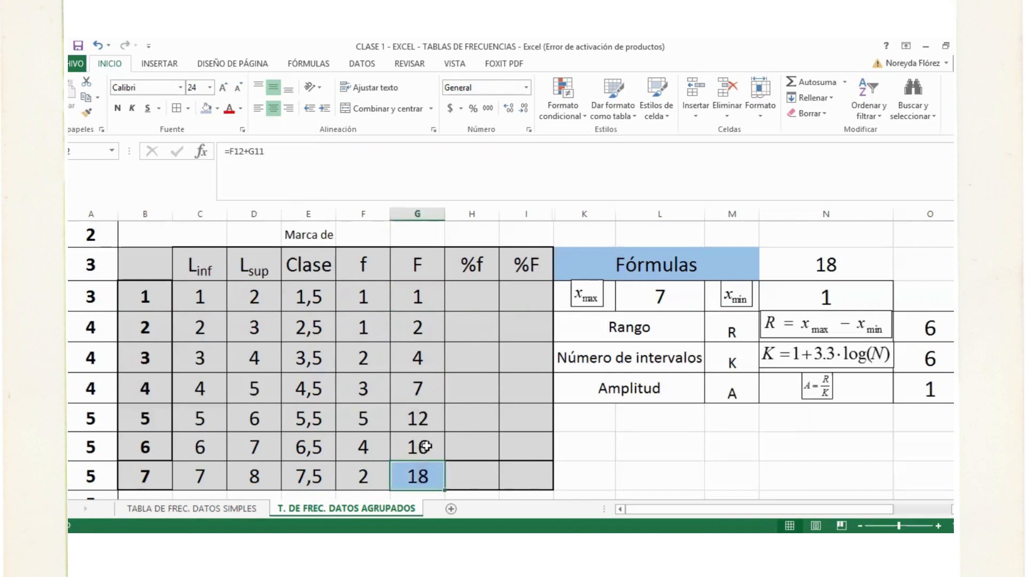
click(873, 271)
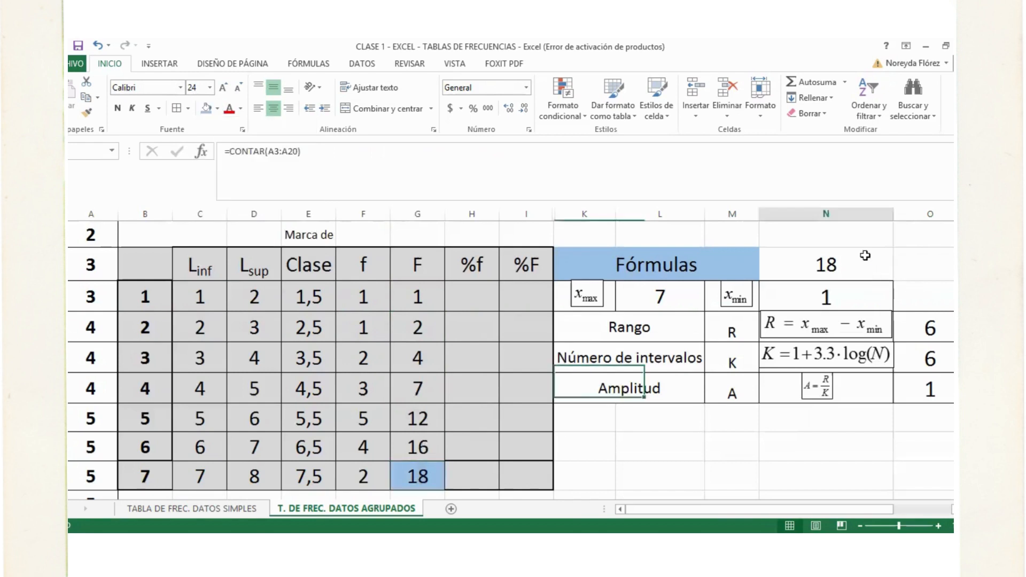
click(431, 485)
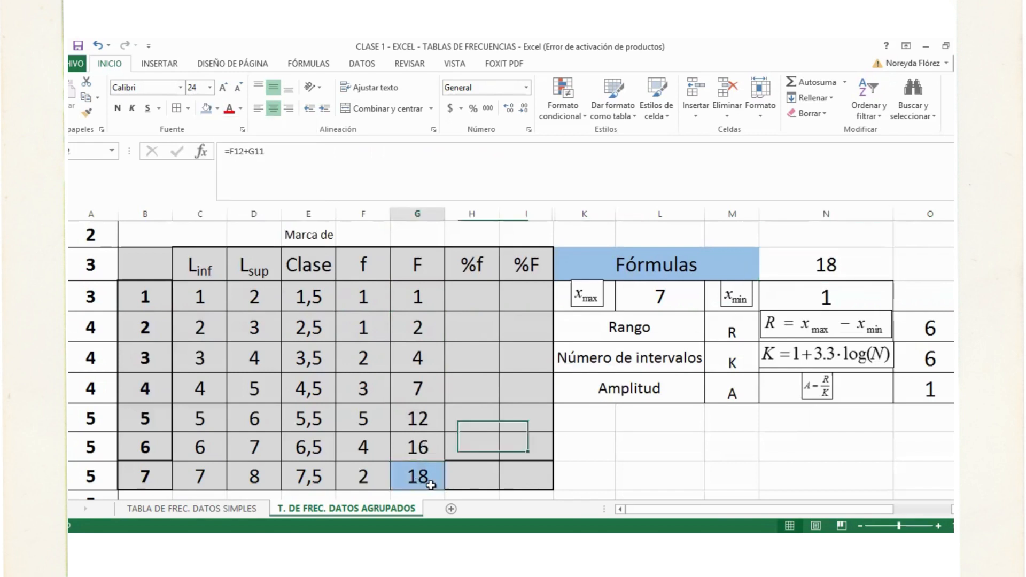
Enter =F6/G12*100 in H6 as the percentage frequency %f of class 1
click(467, 296)
text(=)
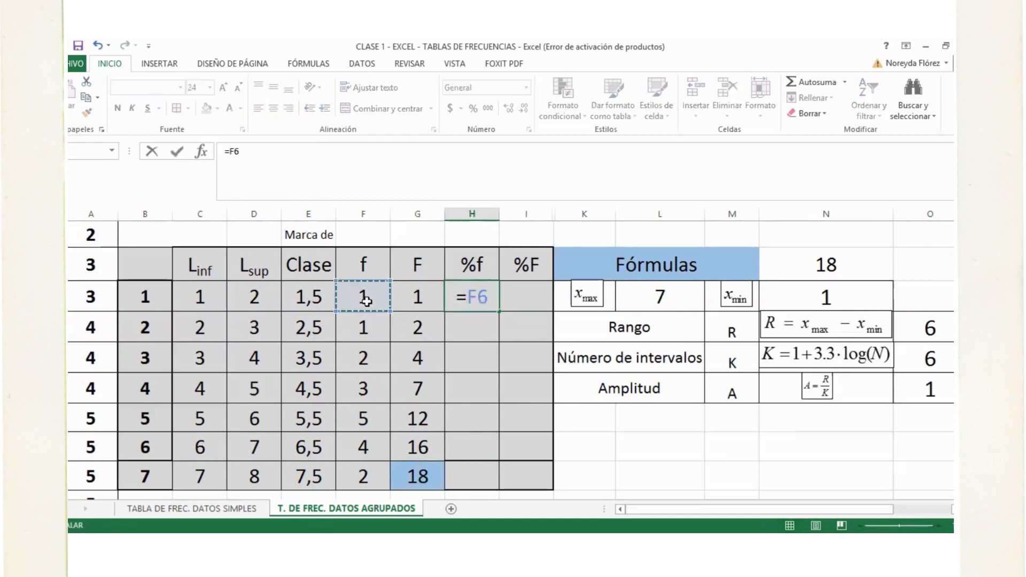
text(/)
click(421, 469)
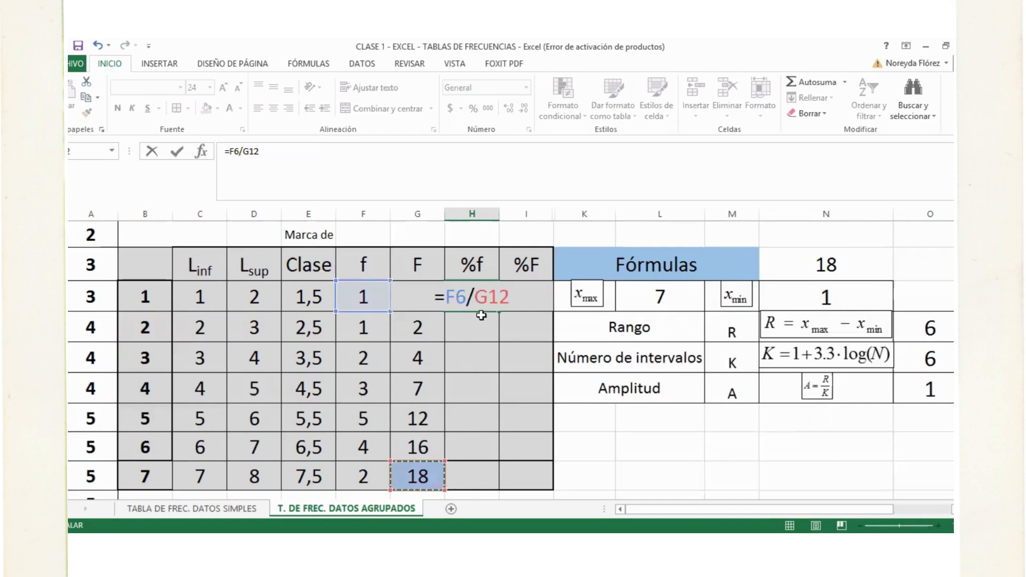
text(*100)
key(Return)
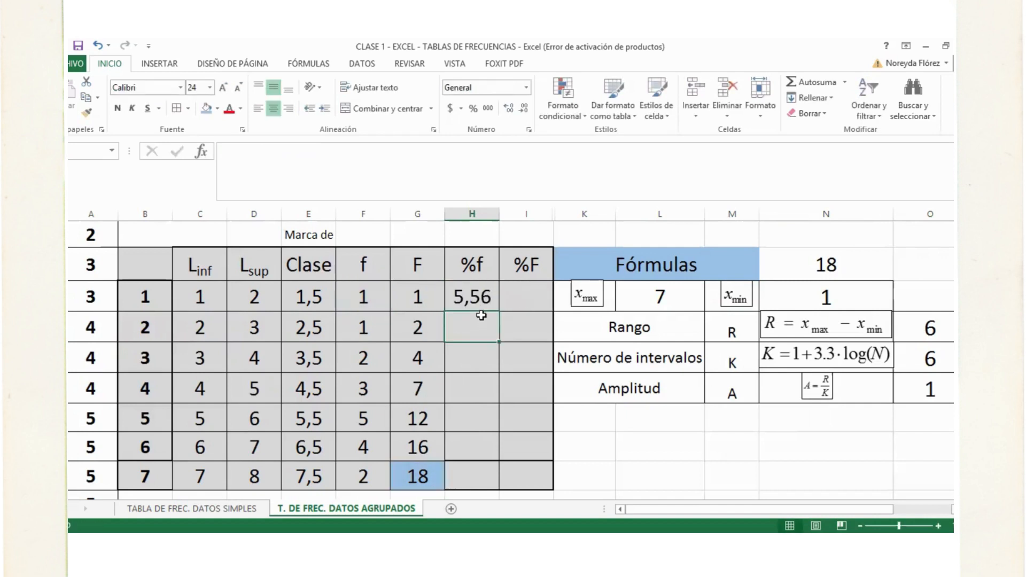
Try to fill the H6 formula down to class 7 and autofit the width of column H
click(477, 289)
click(477, 289)
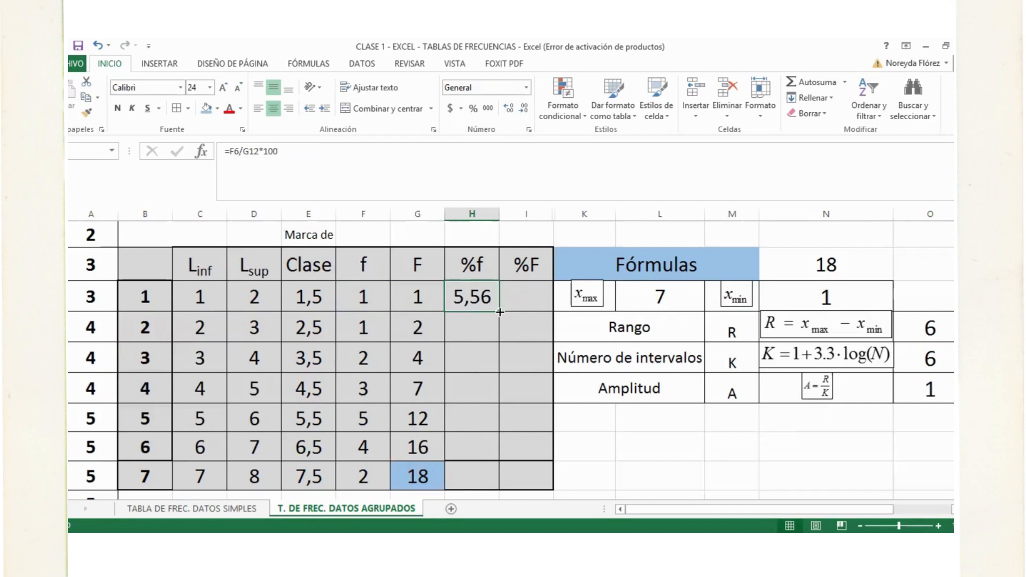
drag(499, 312, 494, 479)
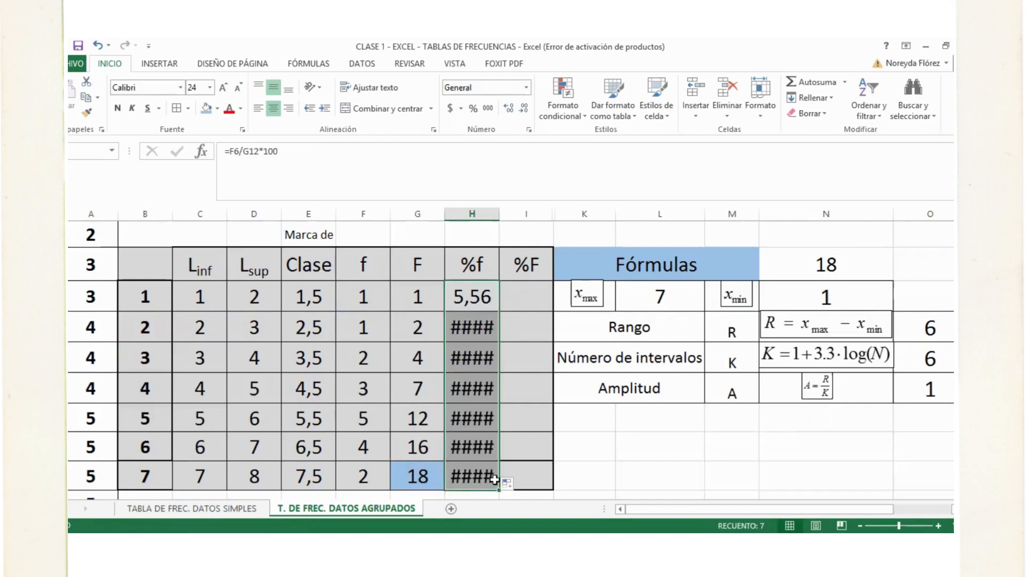
double_click(499, 213)
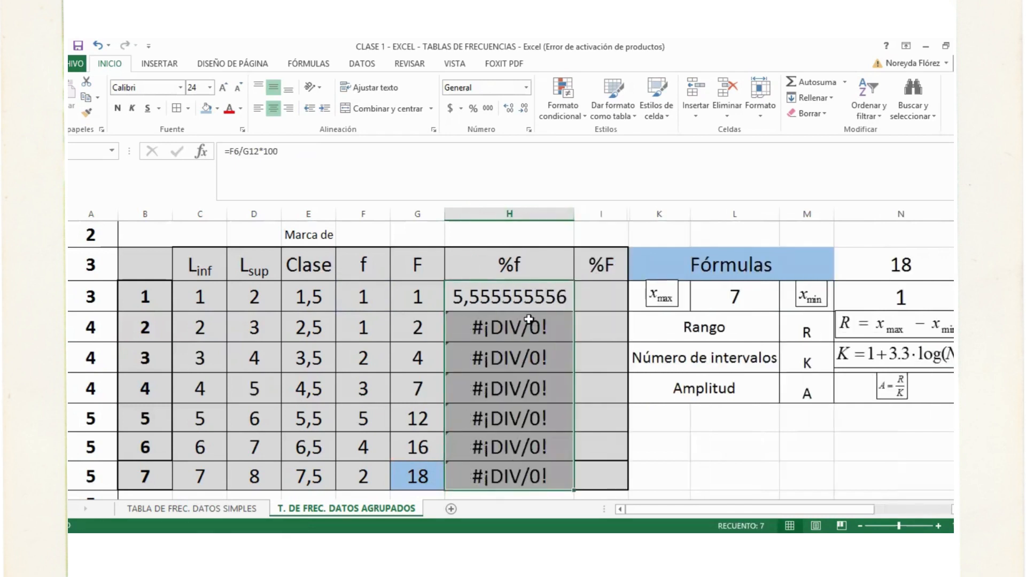
Make the divisor in the H6 formula absolute so it reads =F6/$G$12*100
click(526, 298)
double_click(526, 298)
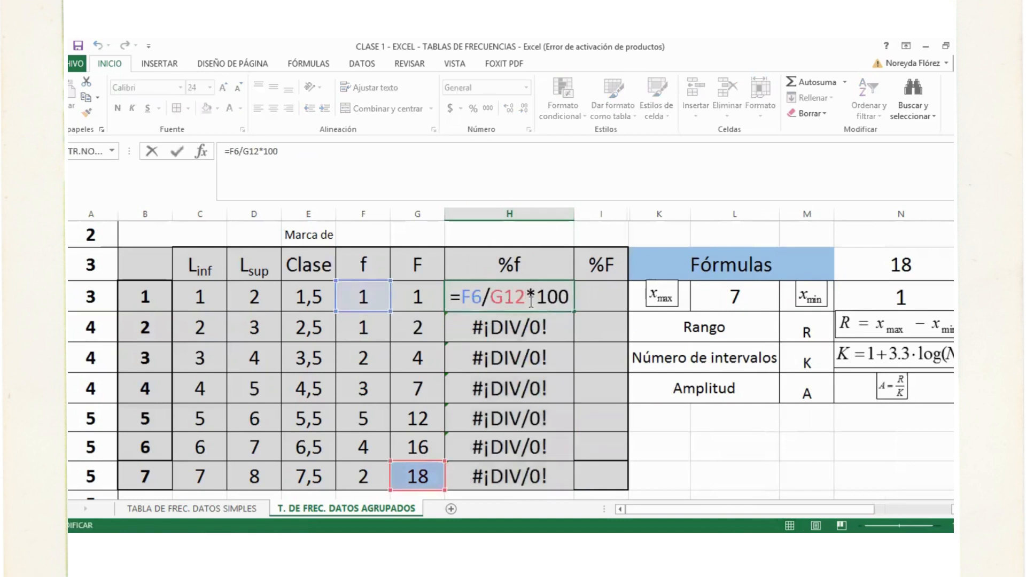
click(497, 299)
text($)
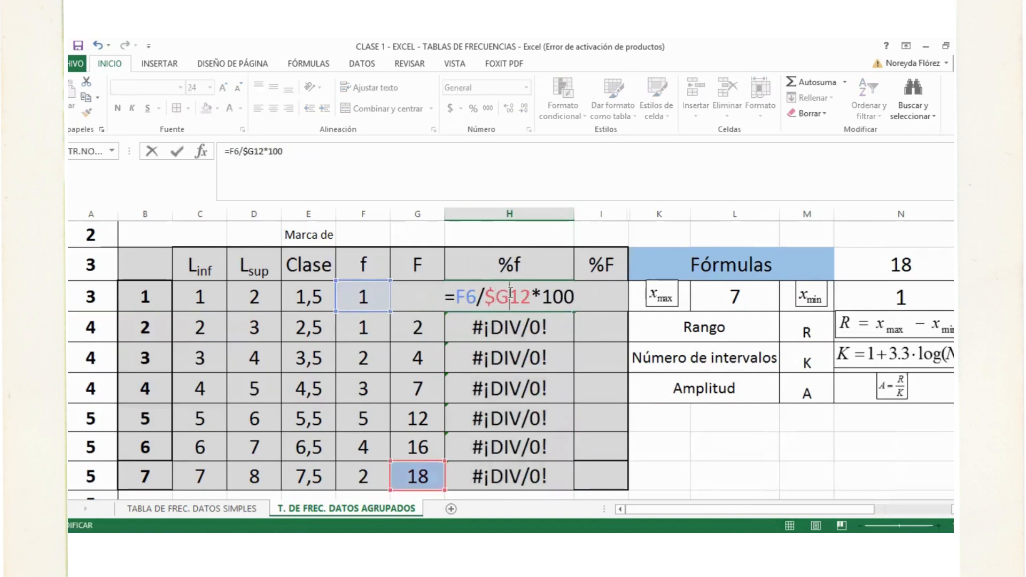
click(511, 293)
text($)
key(ctrl+Return)
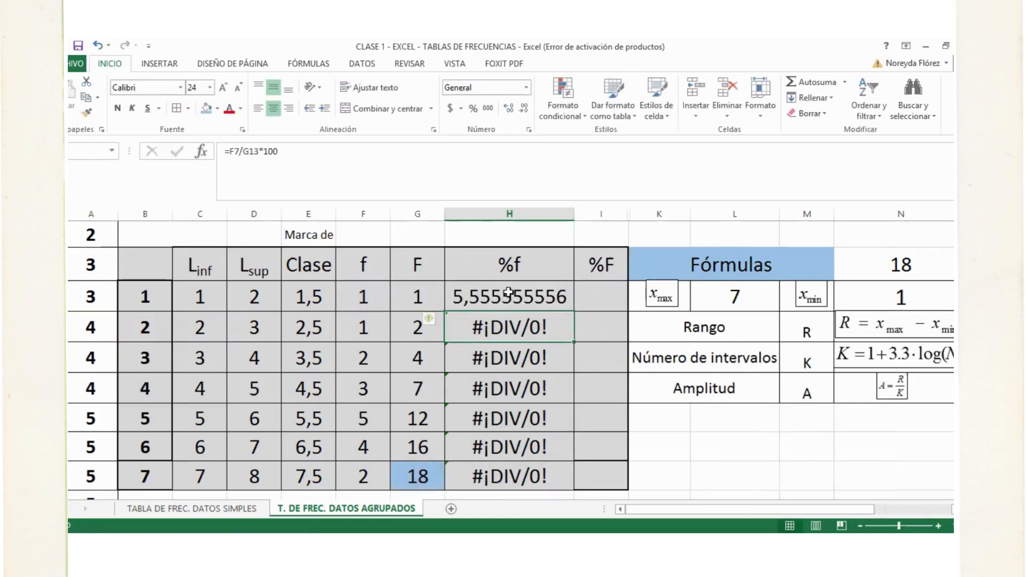
Fill the corrected H6 formula down the %f column to class 7 and narrow column H
drag(570, 309, 600, 265)
click(545, 325)
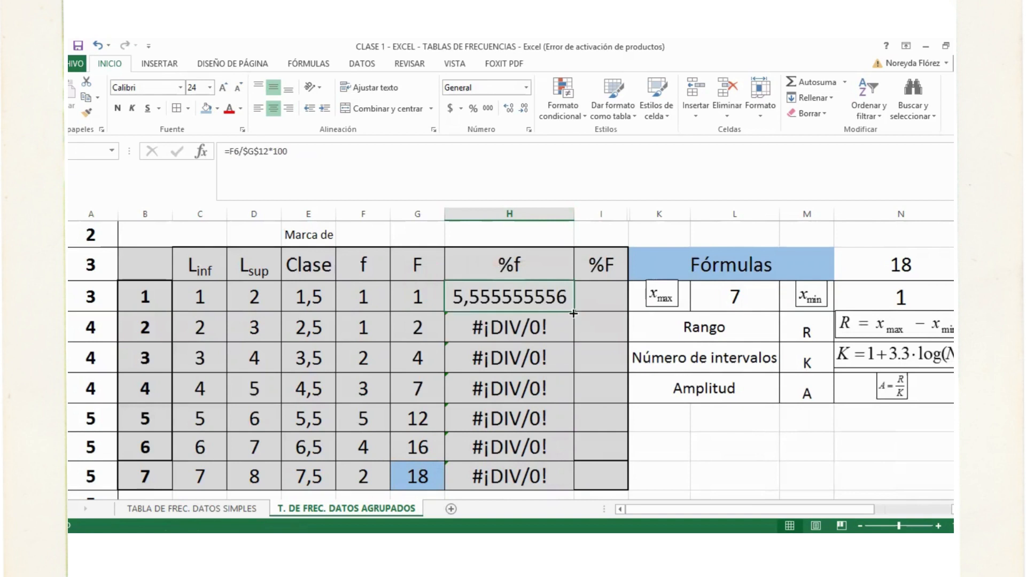
drag(573, 313, 573, 487)
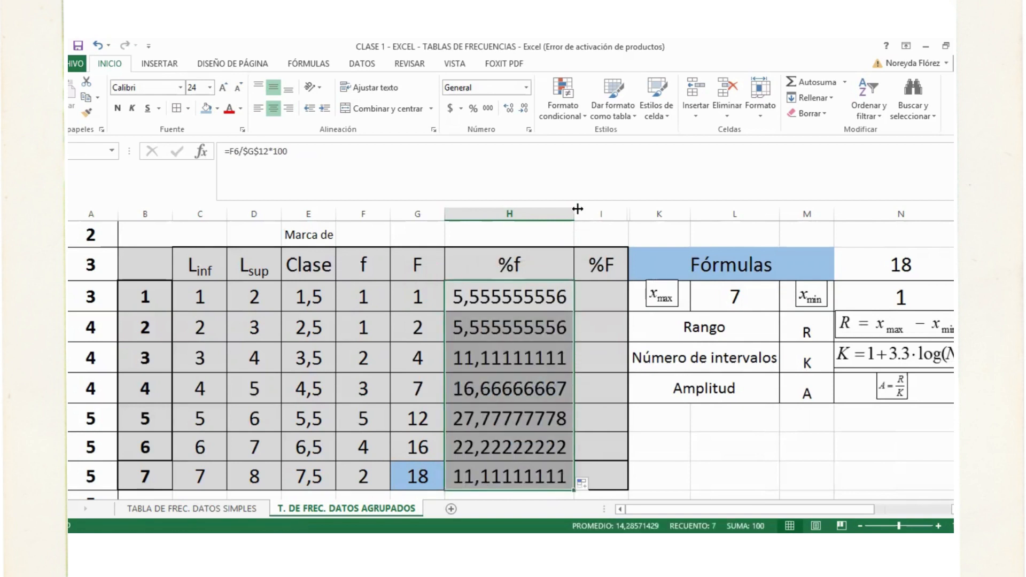
drag(572, 207, 496, 213)
Enter =H6 in I6 as the cumulative percentage %F of class 1
click(521, 295)
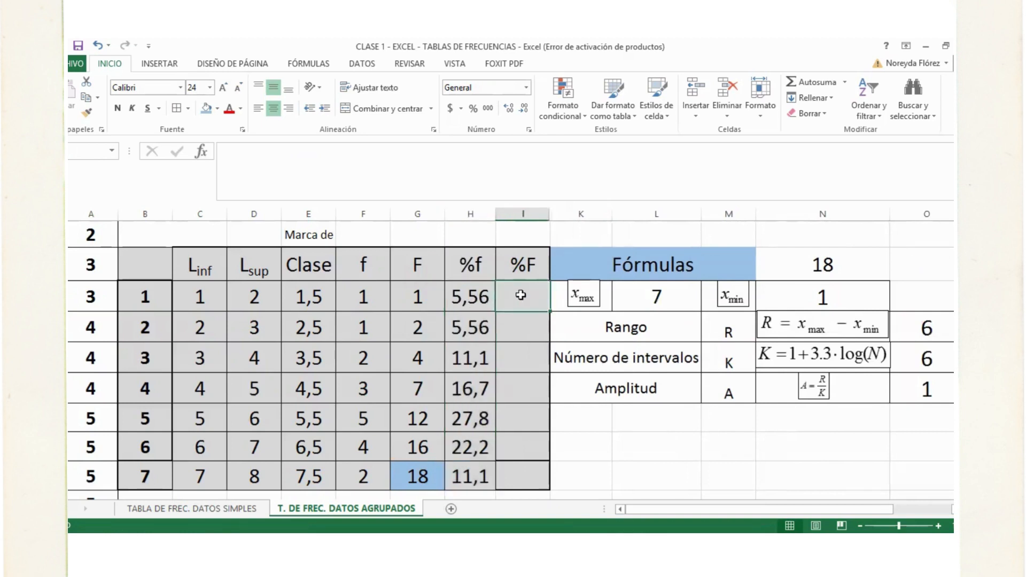
text(=)
click(462, 292)
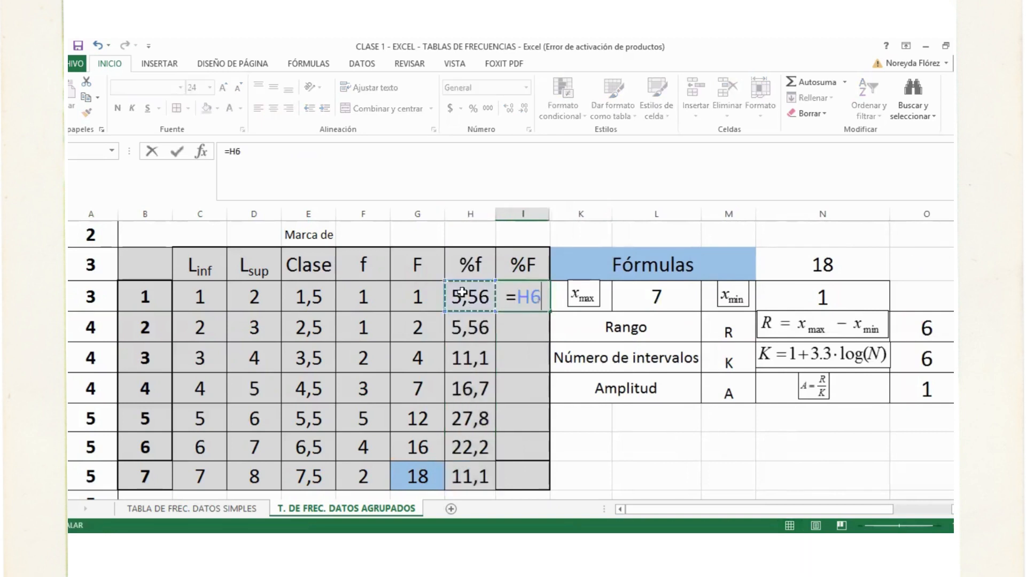
key(Return)
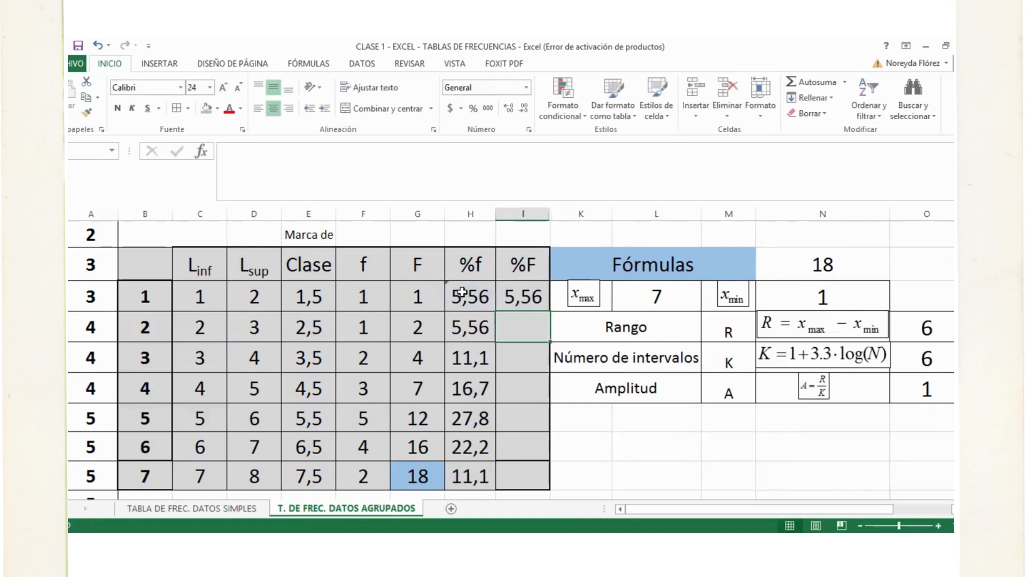
Enter =H7+I6 in I7 as the cumulative percentage %F of class 2
text(=)
click(466, 329)
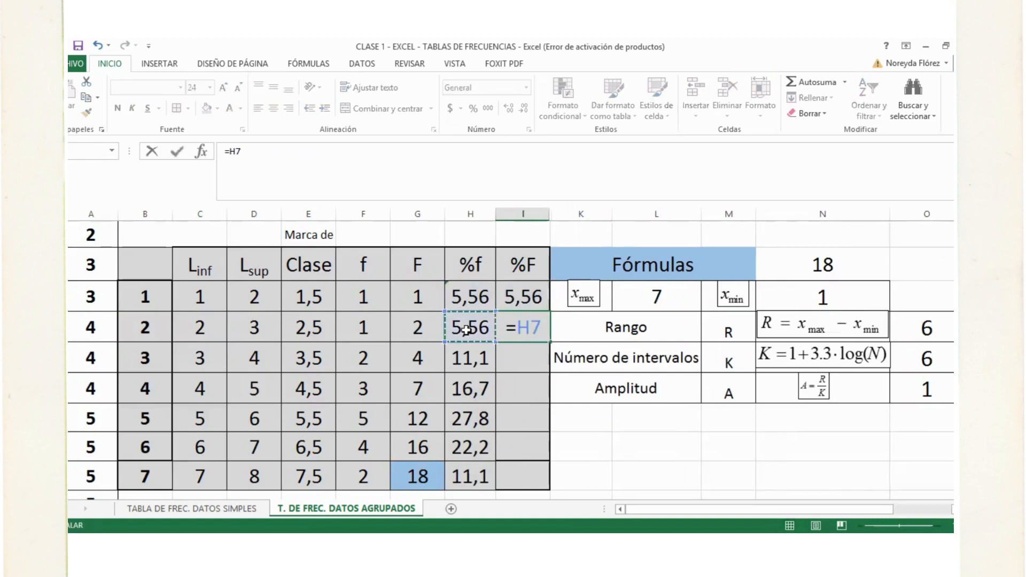
text(+)
click(524, 298)
key(Return)
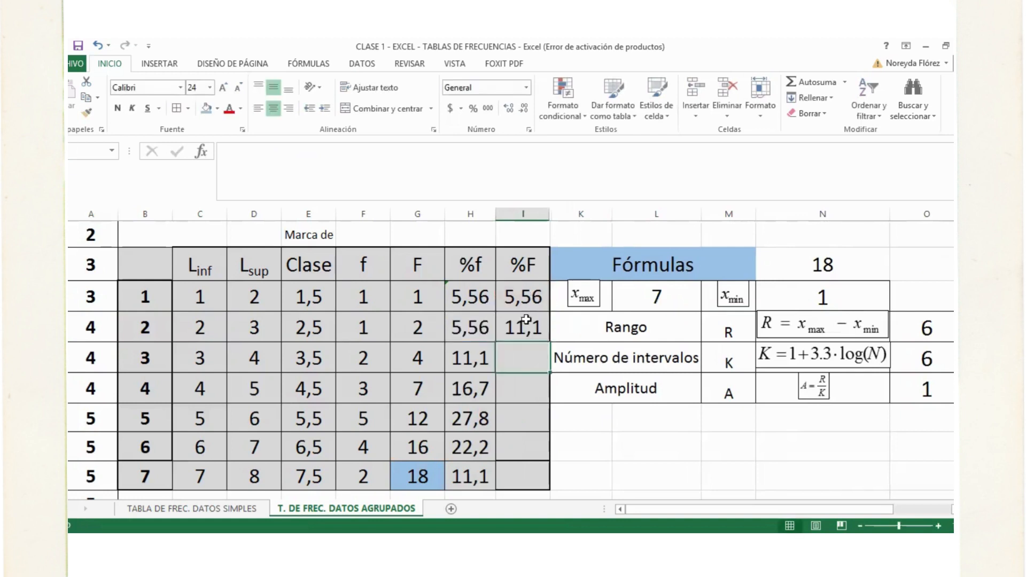
Fill the I7 formula down the %F column to class 7 and shade I12 light blue
click(526, 319)
drag(551, 344, 550, 483)
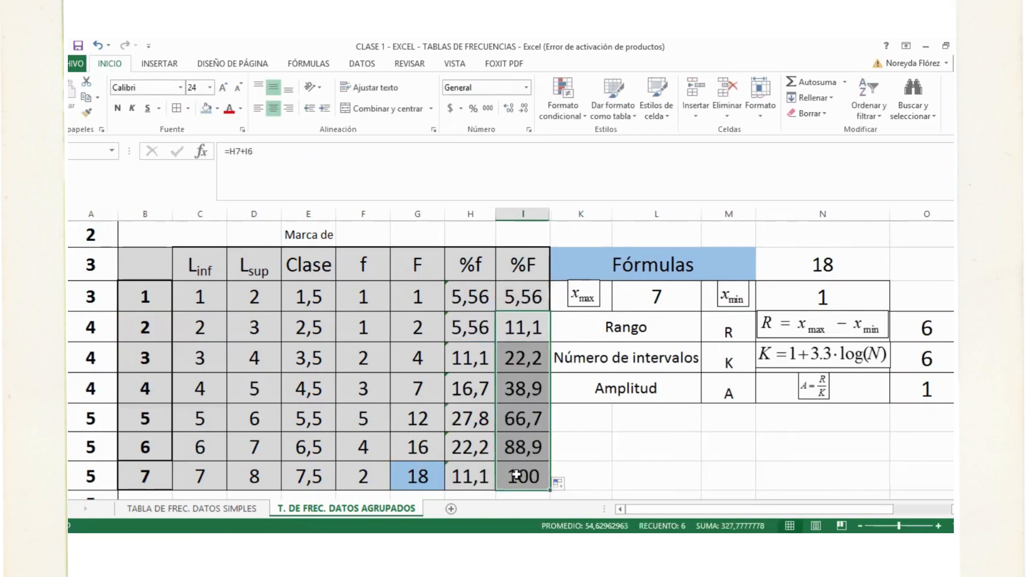
click(541, 480)
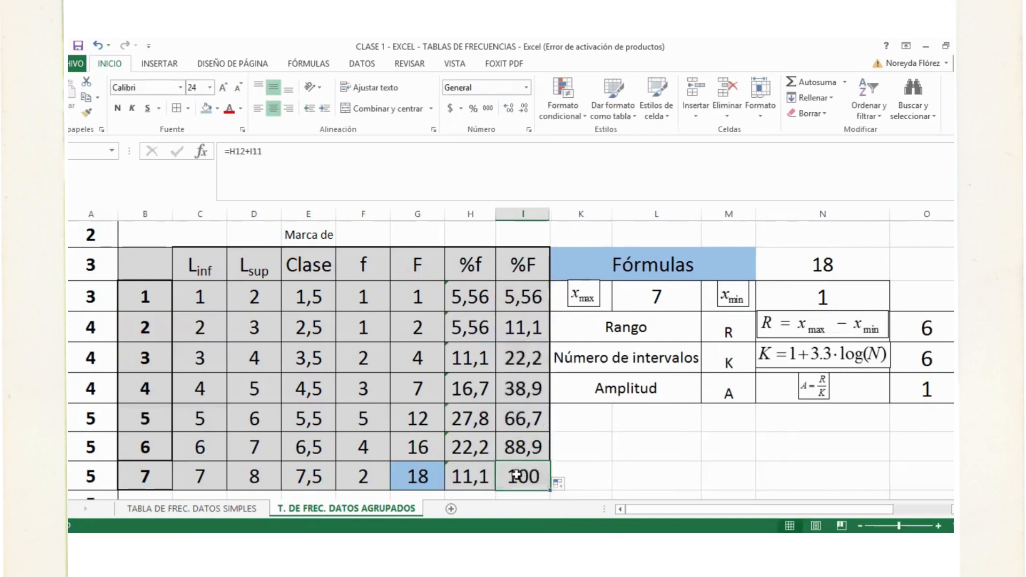
click(672, 456)
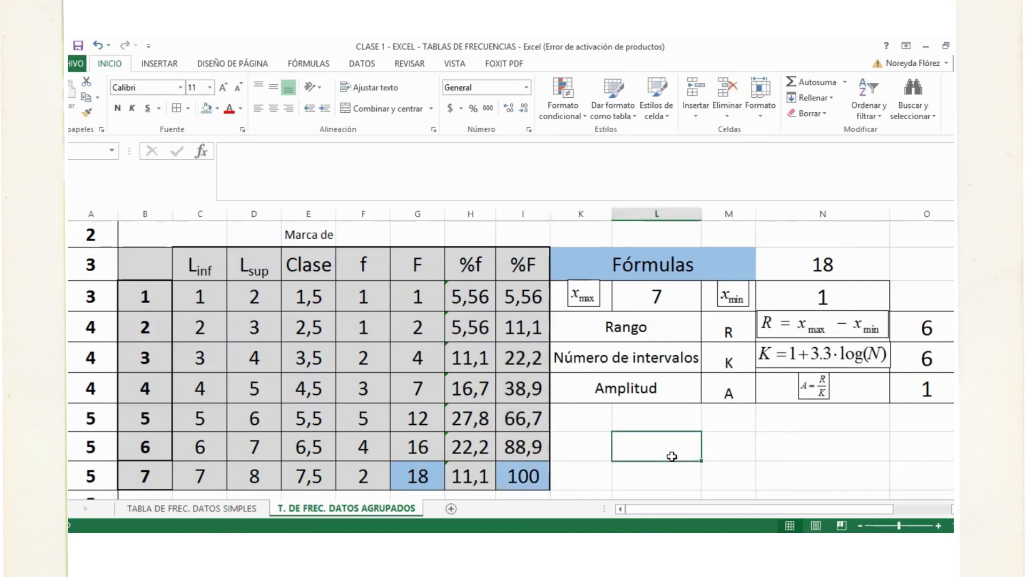